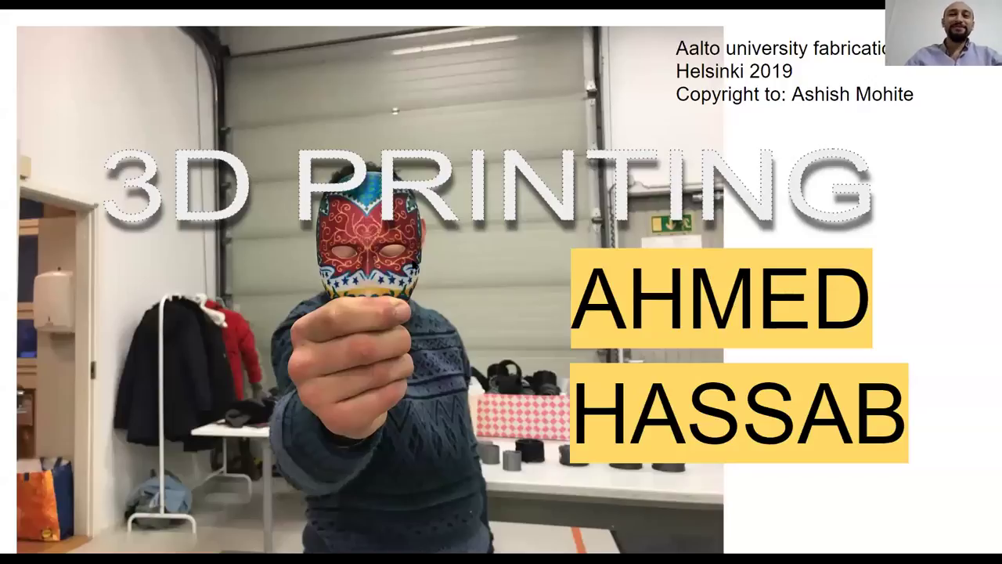
Advance from the 3D printing title slide to slide 2, the speaker's introduction.
click(791, 66)
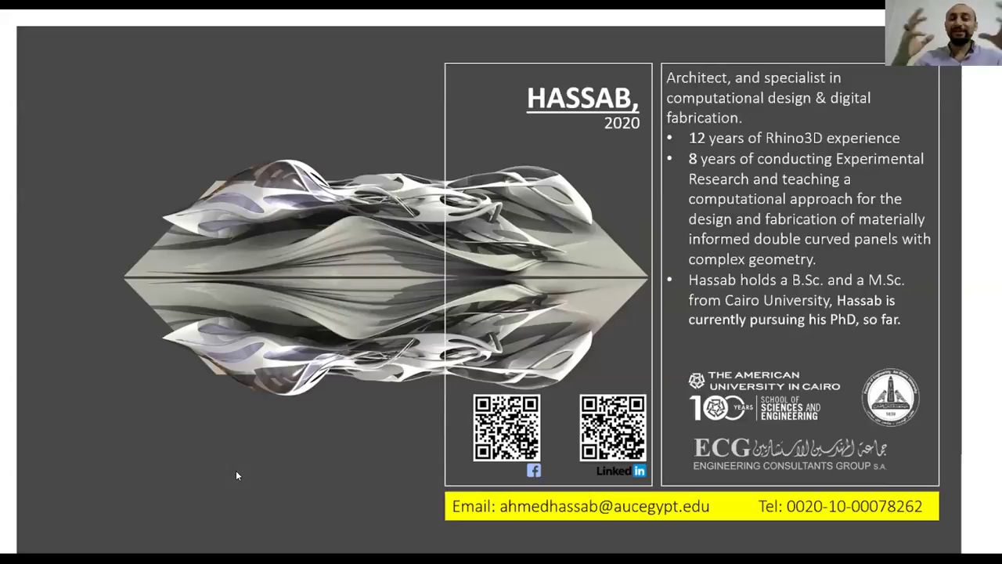
mouse_move(261, 357)
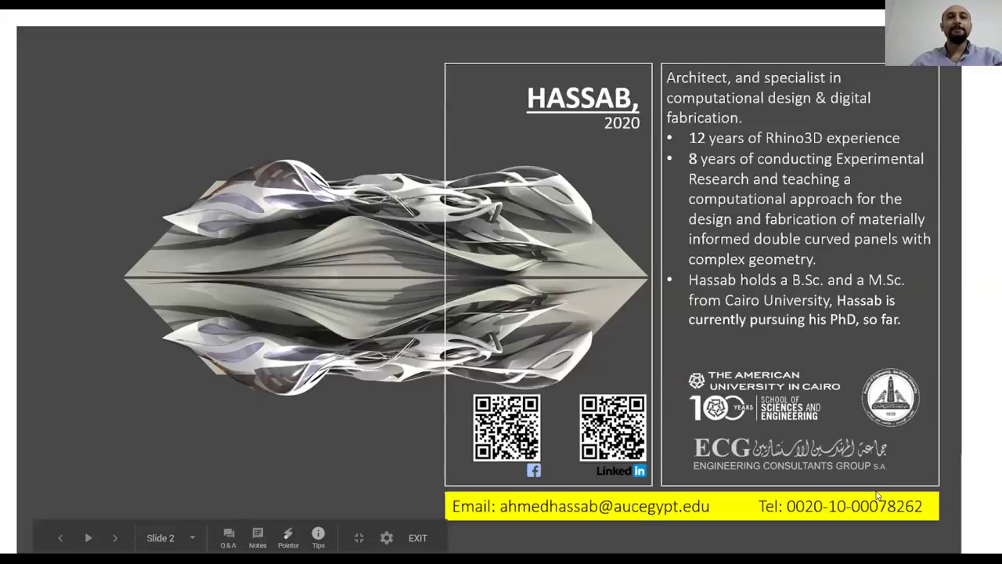
Advance to the McNeel users-meeting group photo from Helsinki 2019.
click(263, 350)
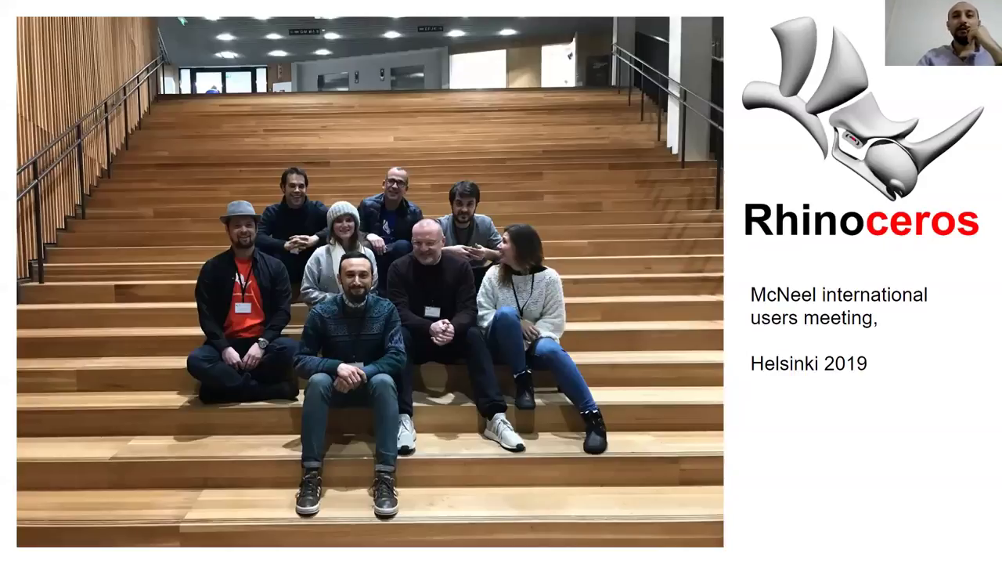
Move on to slide 4, the Aalto lab display case of white 3D-printed pieces.
key(Right)
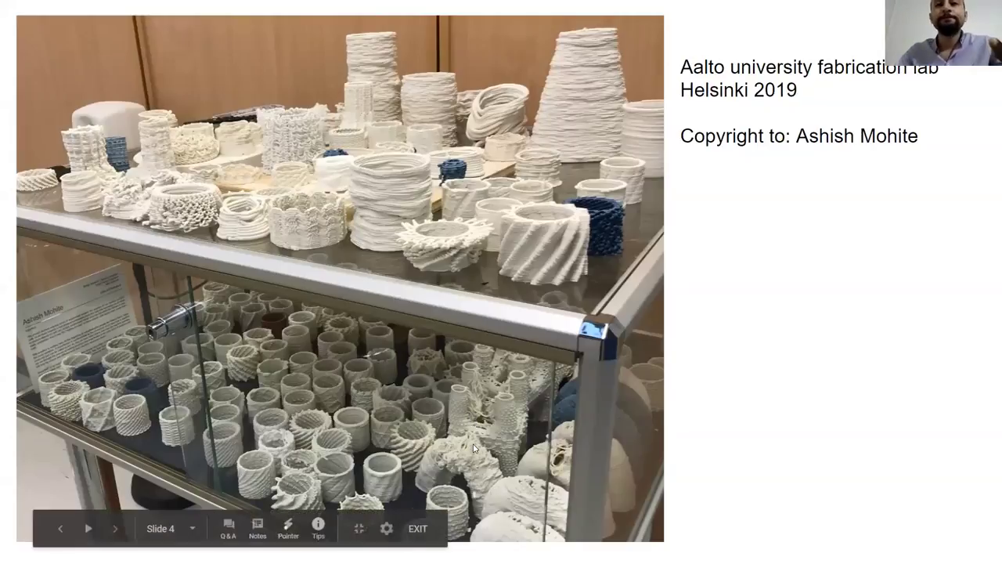
Step through the ceramic close-up and yellow lattice photo to the blue lattice tube video slide.
click(235, 368)
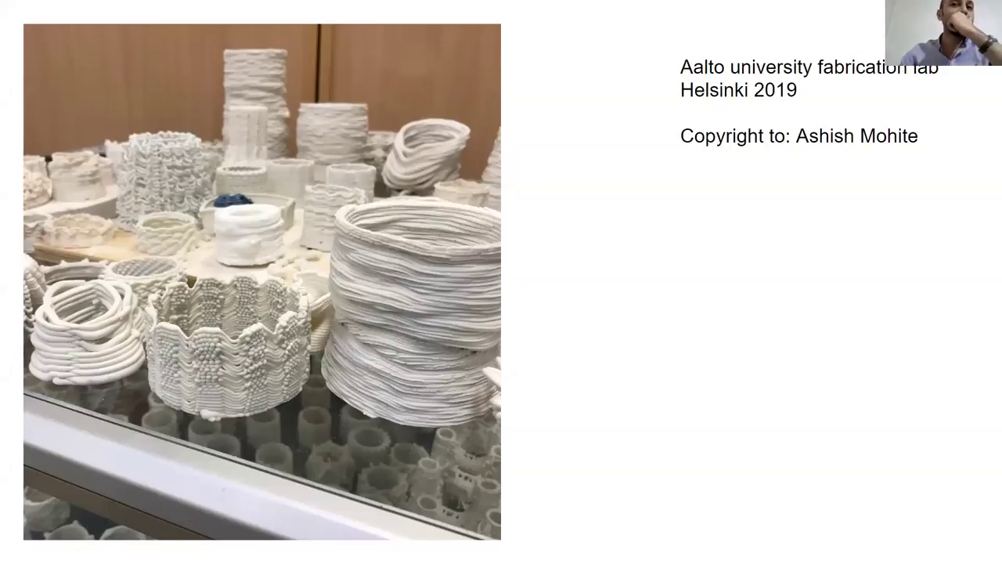
key(Right)
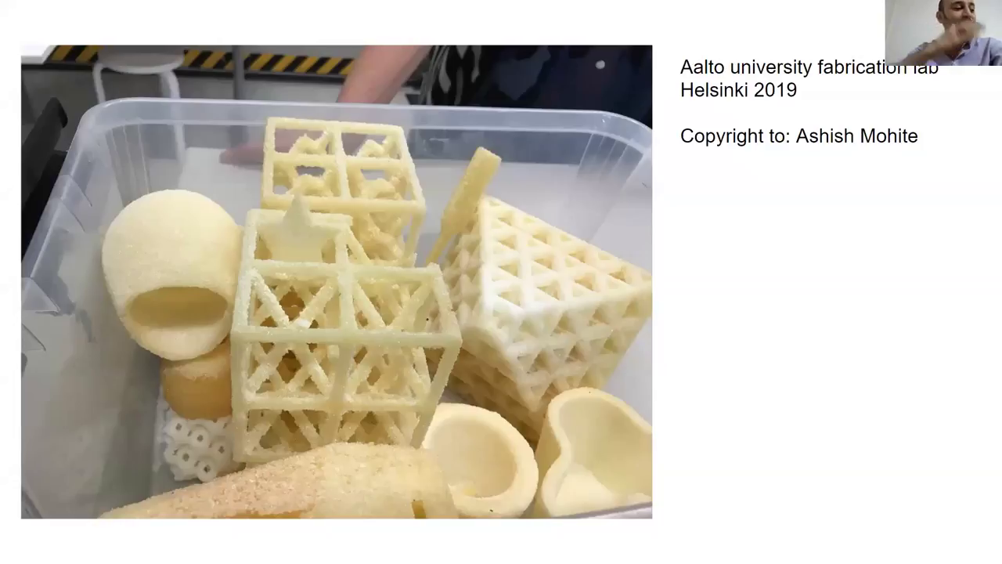
key(Right)
Play the blue printed cylinder video, then the multicoloured printed object video on the next slide.
click(89, 199)
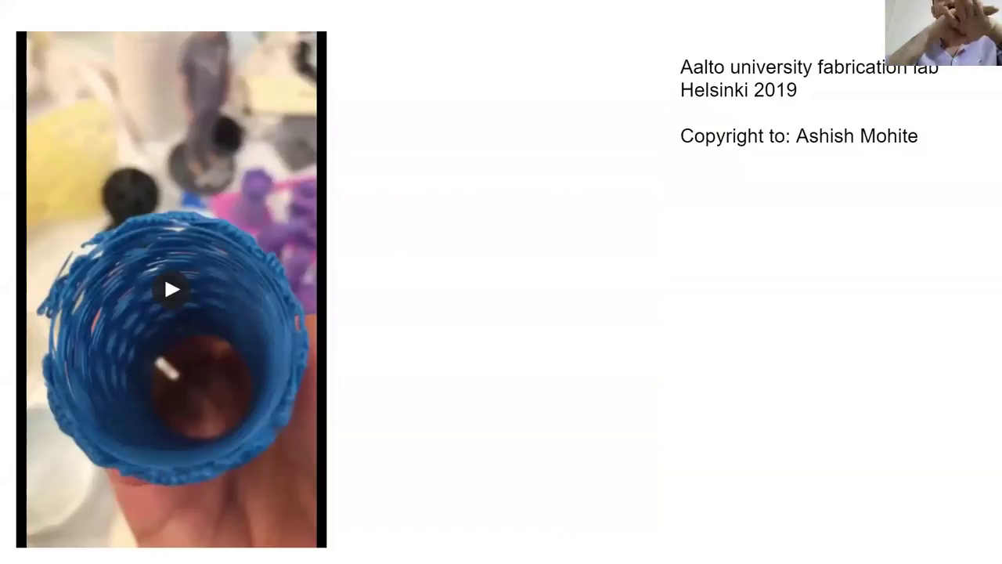
click(171, 290)
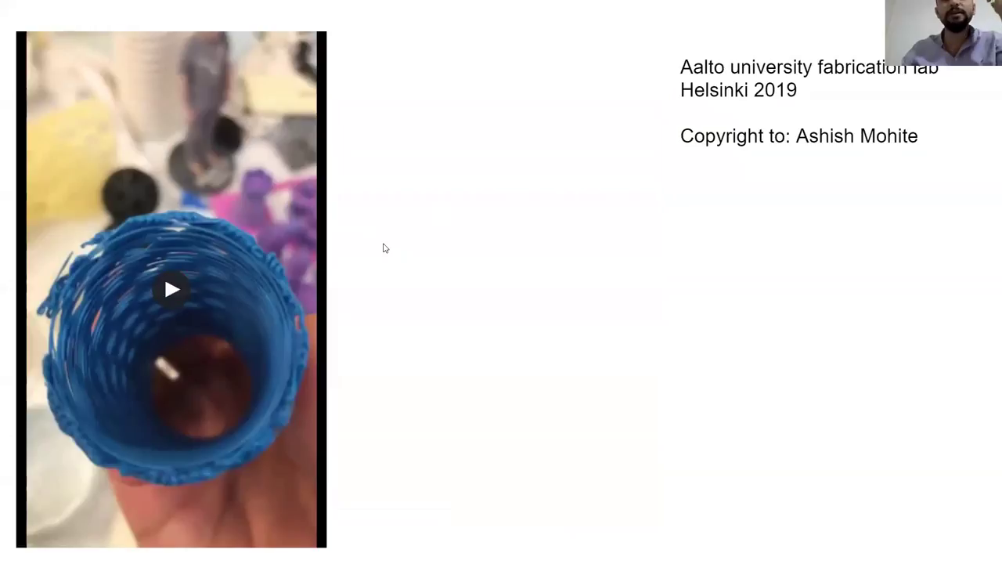
click(320, 276)
click(270, 284)
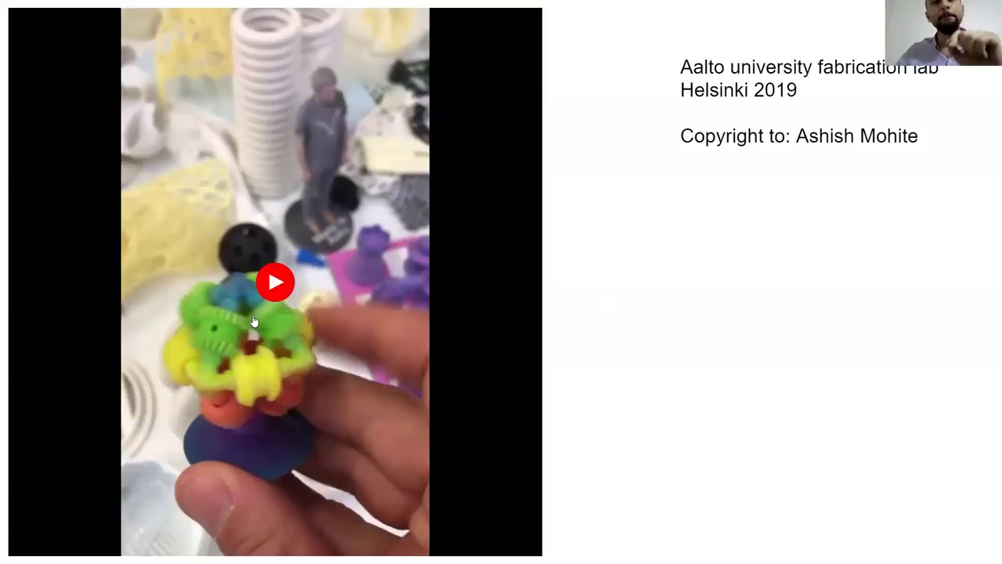
click(263, 295)
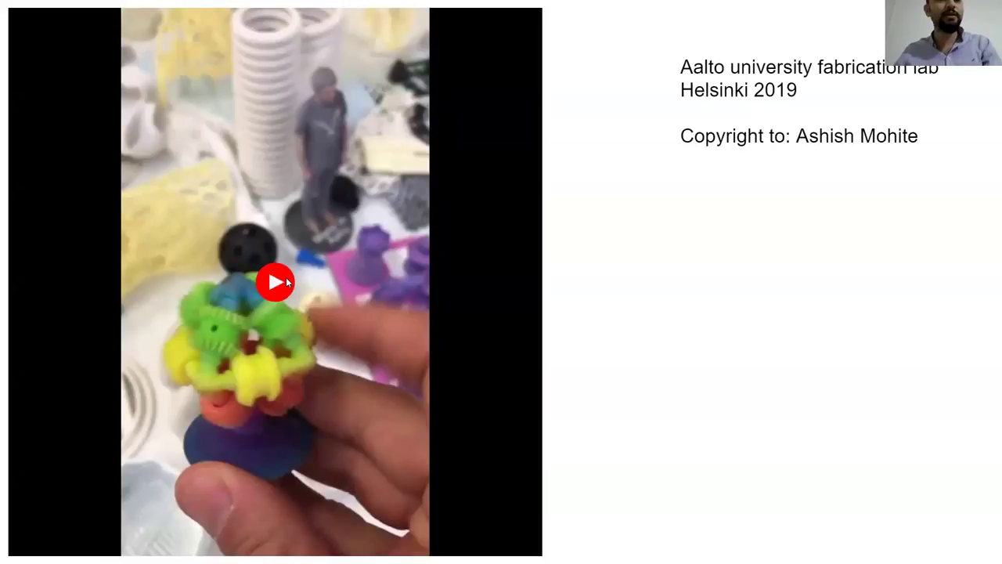
Play the gear-toy video on slide 8, pausing it once and resuming.
click(287, 281)
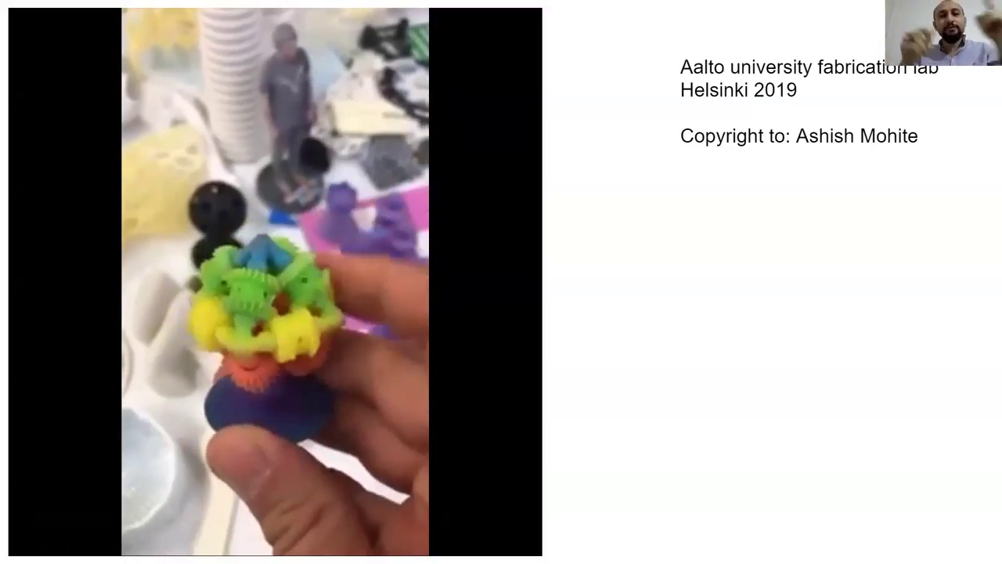
click(290, 306)
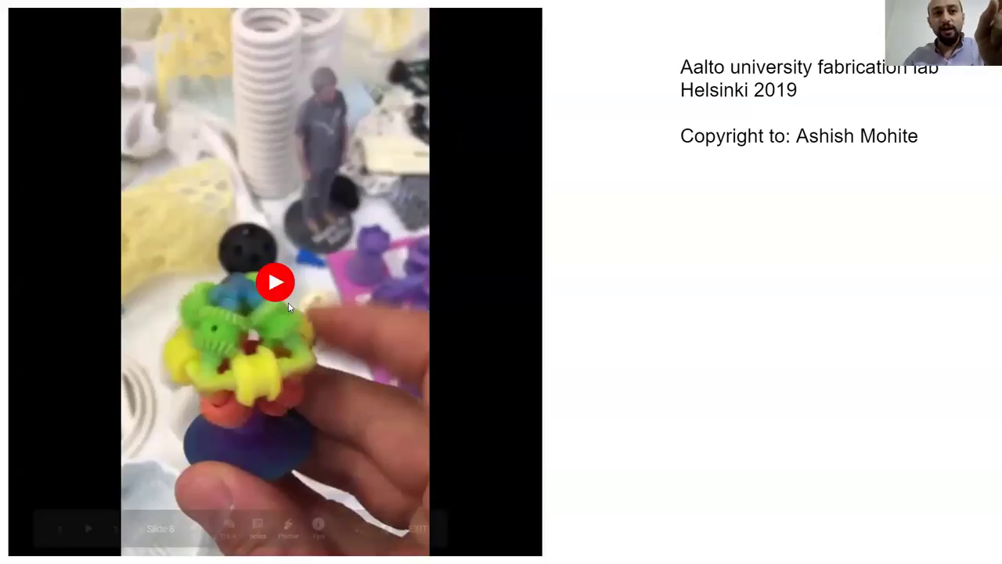
click(290, 307)
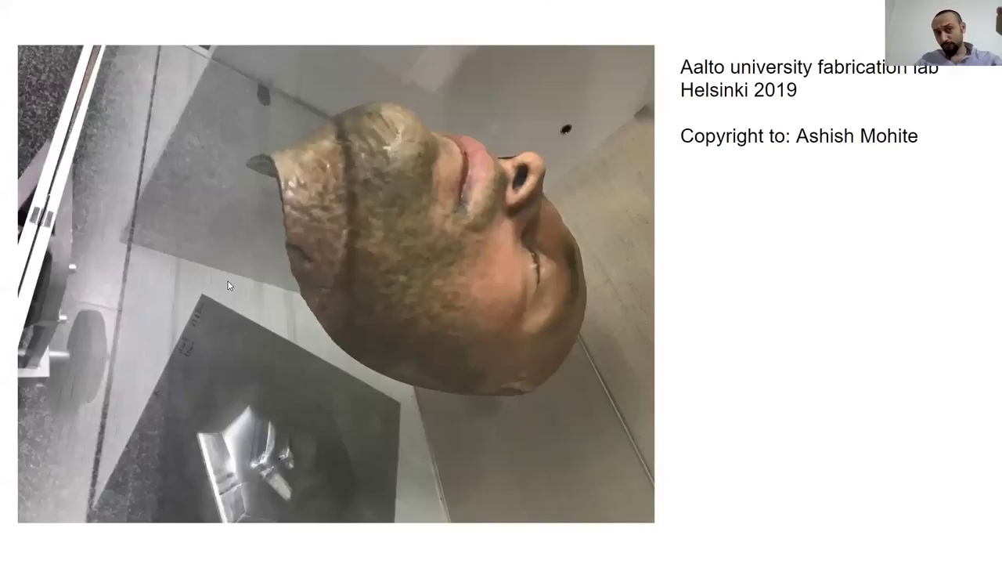
Go forward, back to the face mask photo, then forward to the Foodini printer slide.
key(Right)
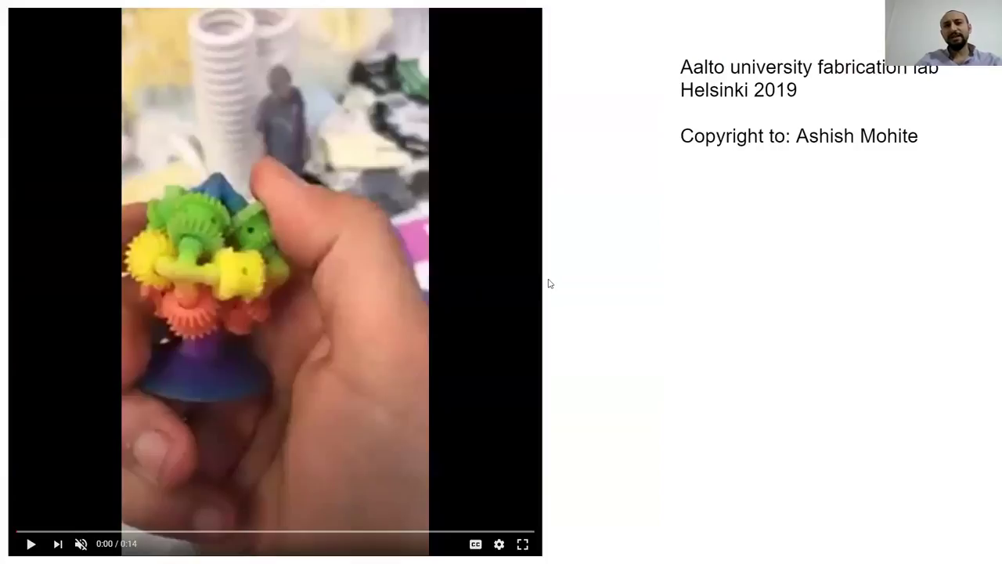
key(Left)
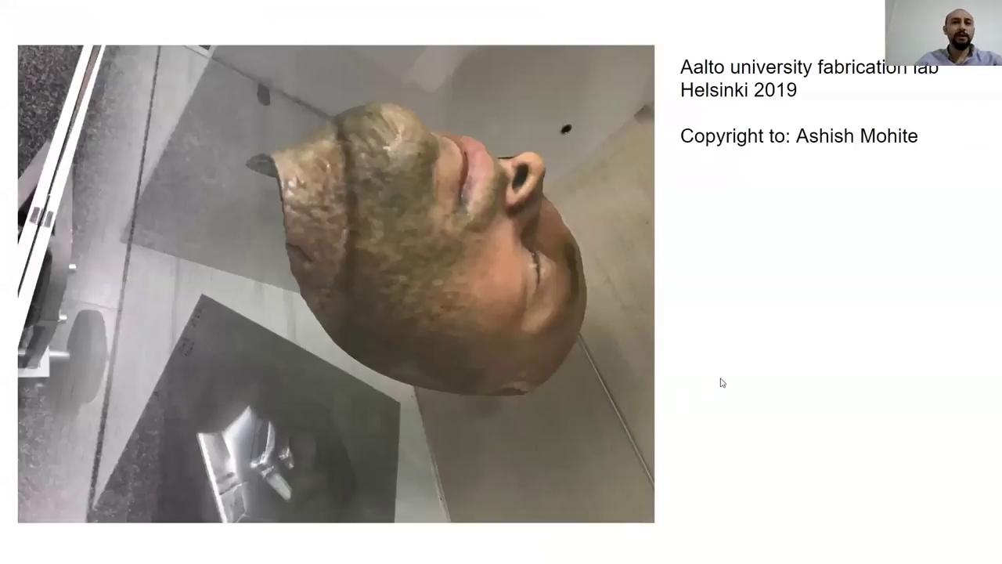
key(Right)
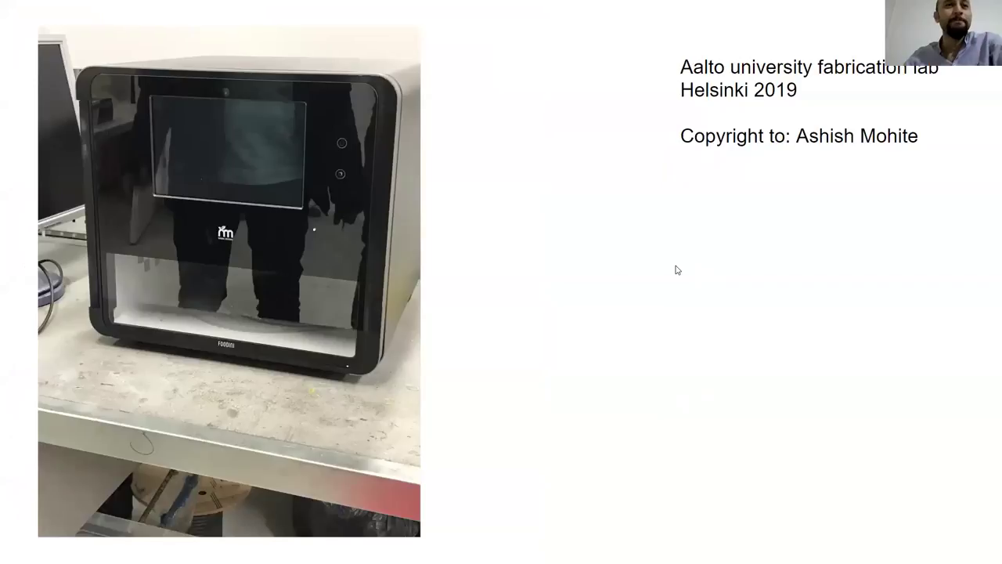
Advance to the next fabrication machine photo slide.
key(Right)
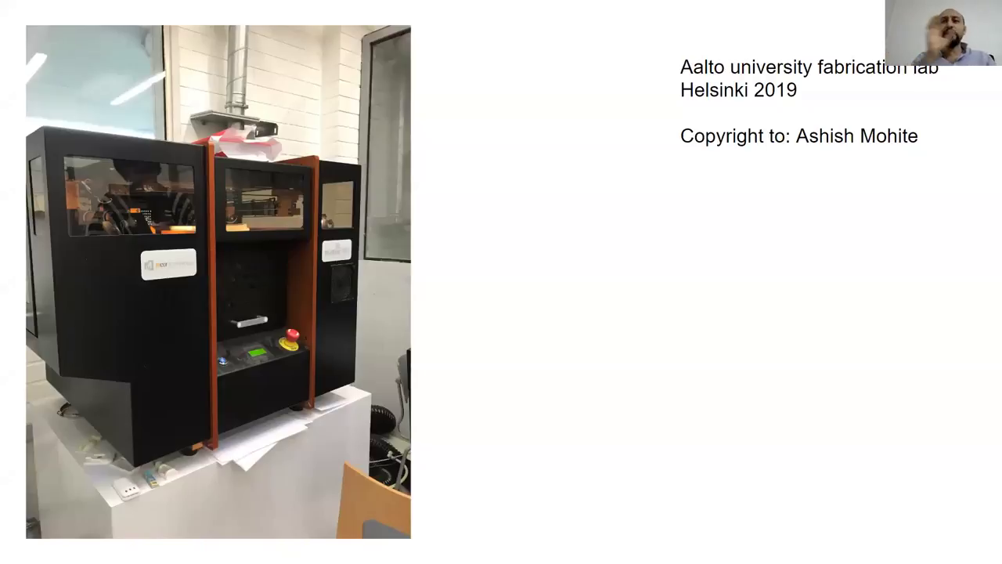
Advance to the slide comparing the Formlabs Form 3 with 5 Lulzbot Mini printers.
key(Right)
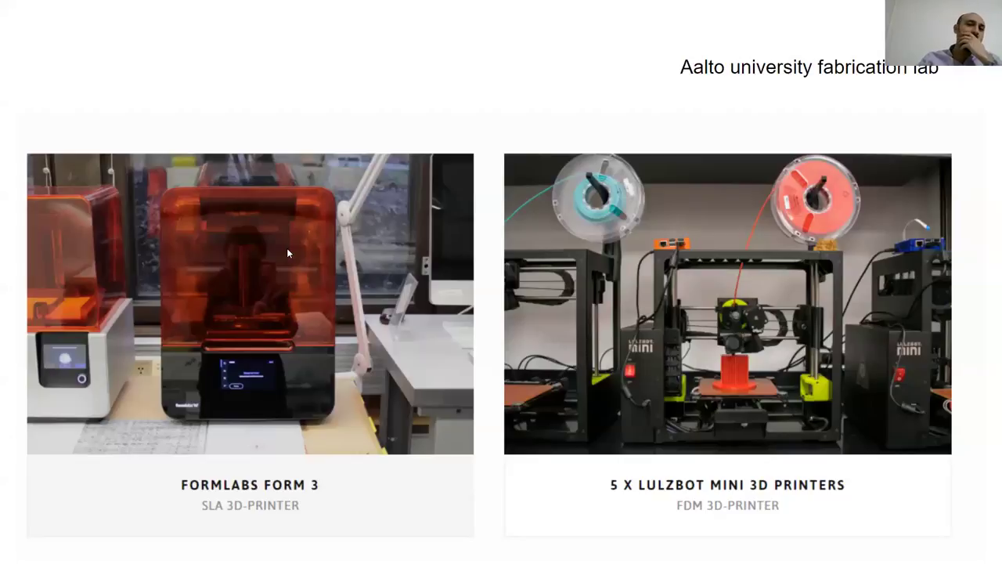
Advance to the MX3D slide and play its robotic metal printing video.
key(Right)
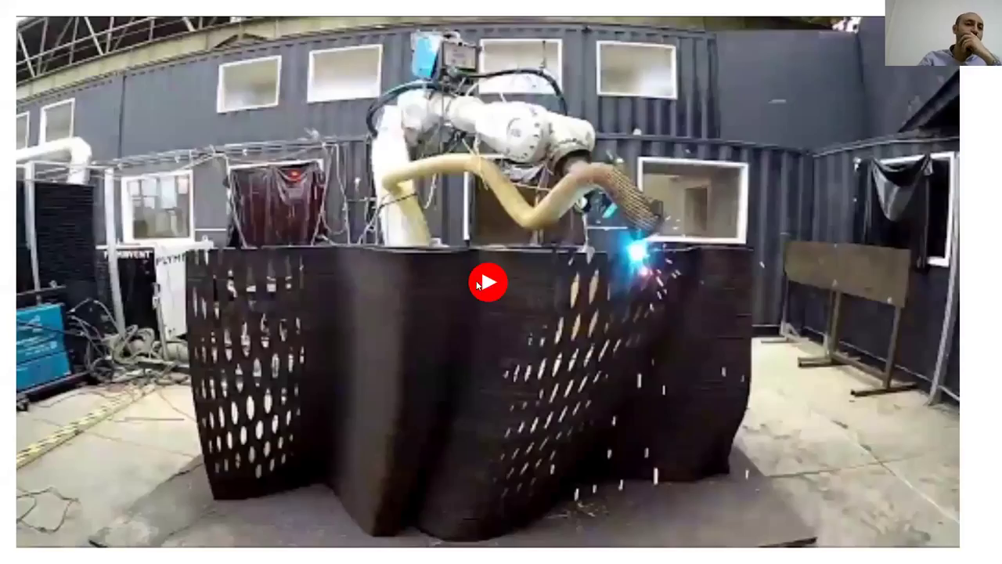
click(487, 287)
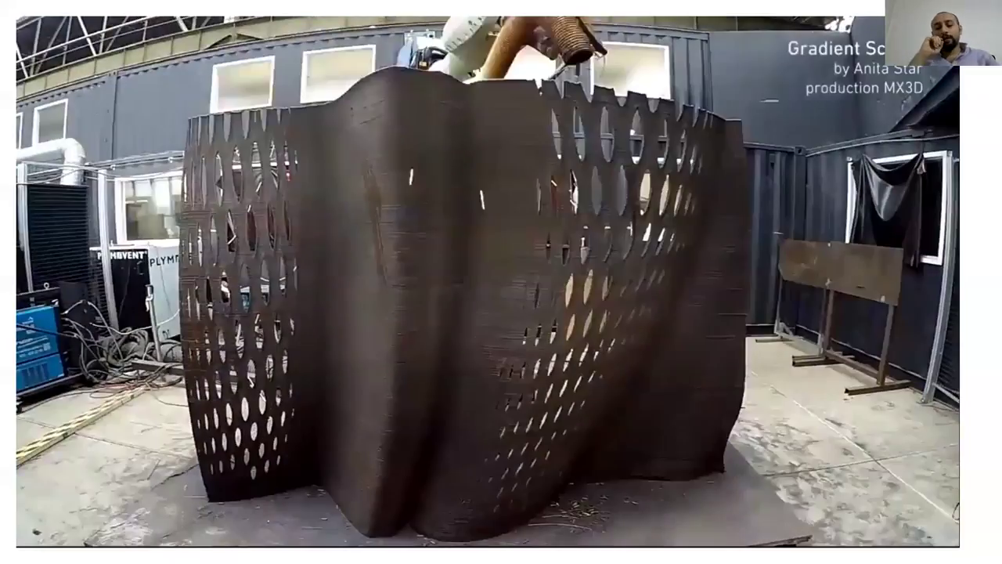
Show the software workflow slide, exit fullscreen, and switch to Rhino's 03.obj wavy surface model.
key(Right)
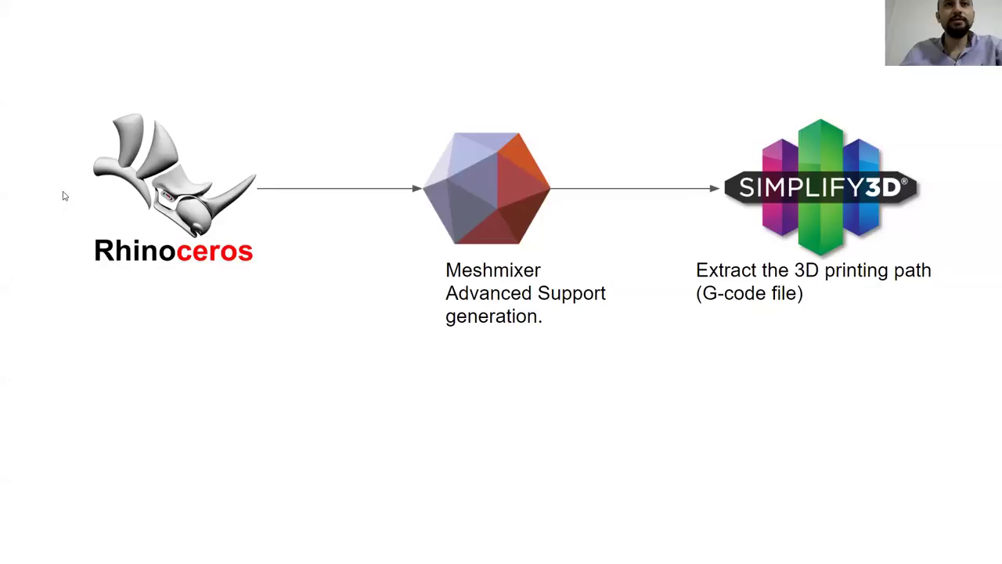
key(Escape)
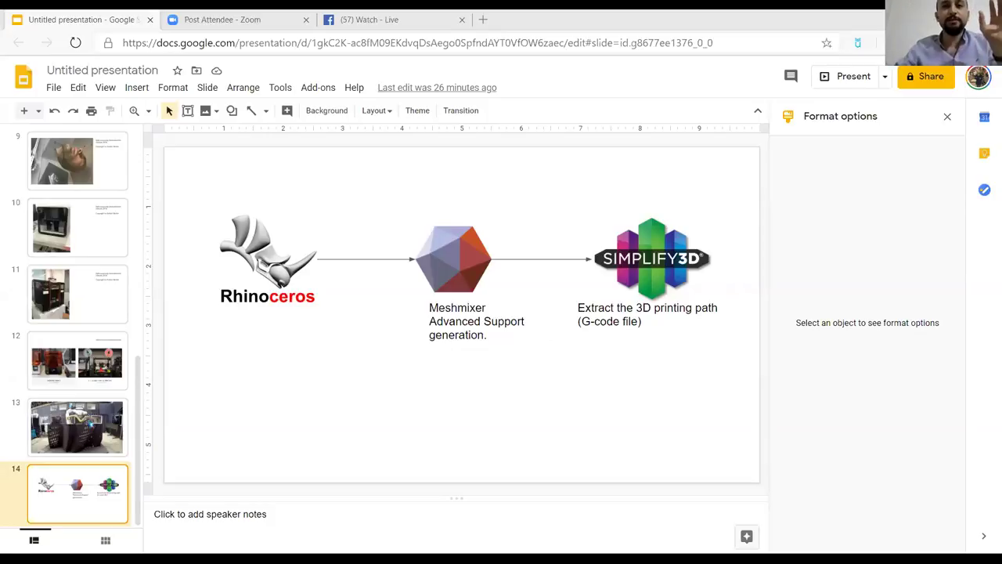
key(alt+Tab)
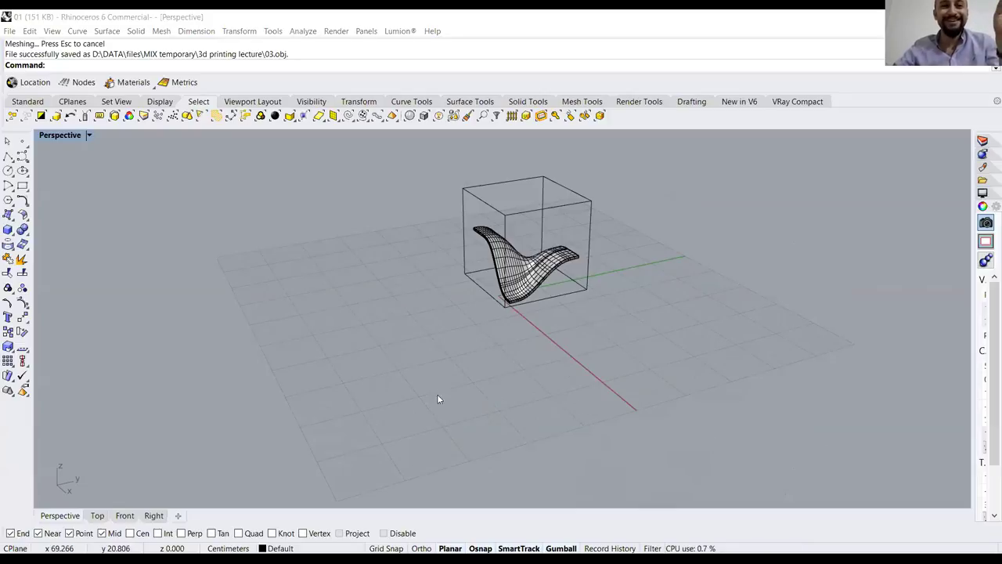
Glance back at the workflow slide, then return to the shaded thick wavy surface in Rhino.
key(alt+Tab)
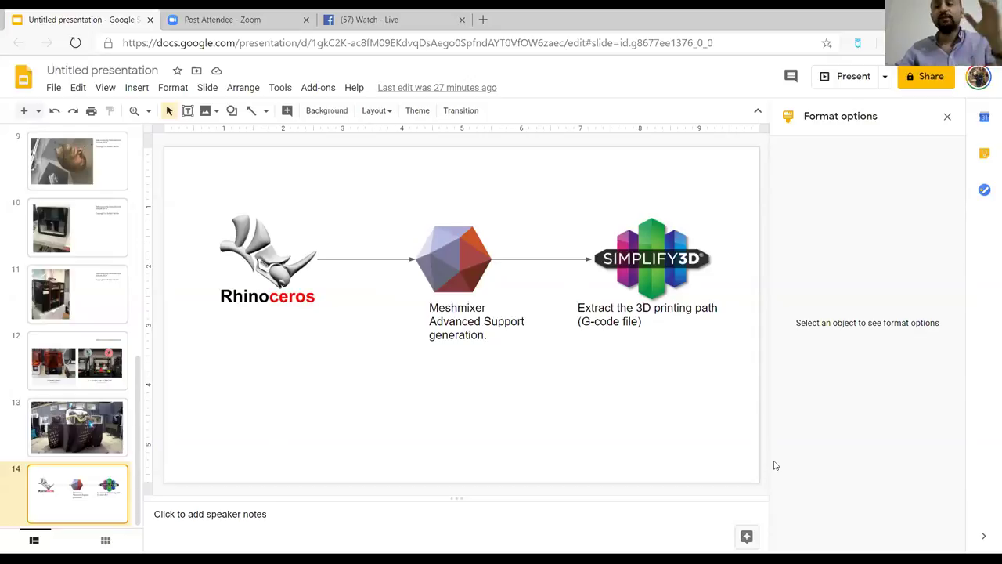
key(alt+Tab)
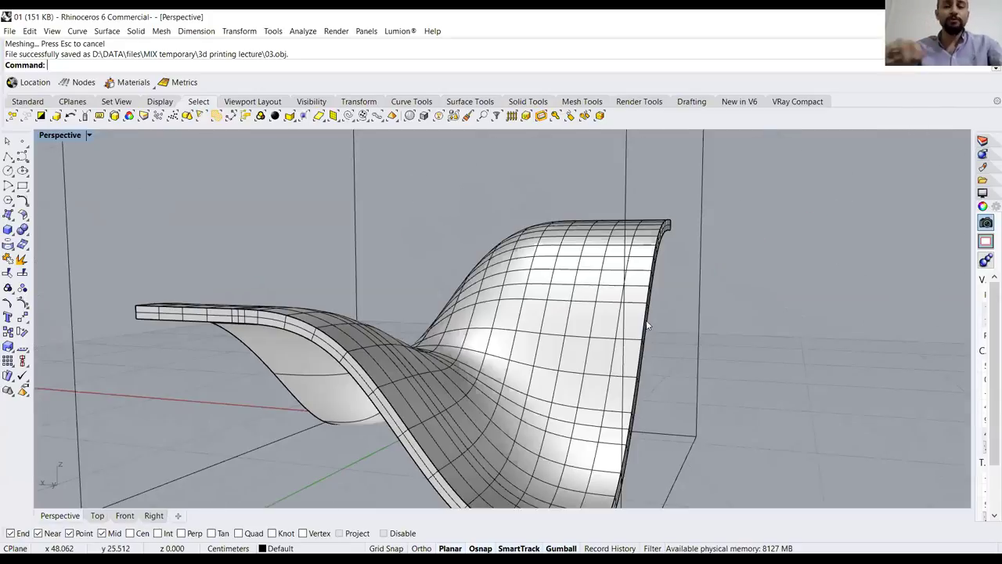
Orbit around the thickened wavy solid, briefly select and deselect it, then switch to the slides.
right_drag(646, 324, 607, 345)
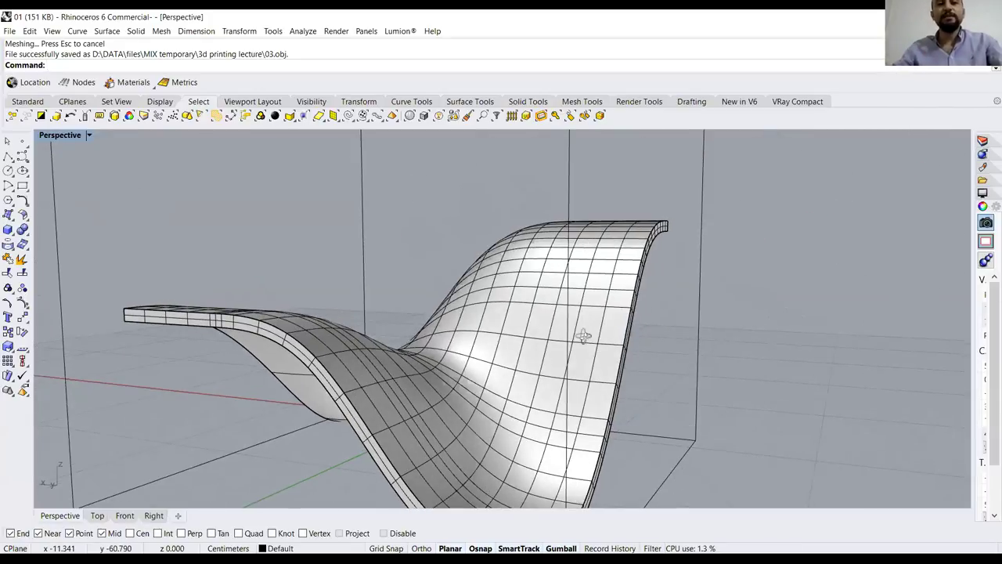
right_drag(760, 298, 741, 311)
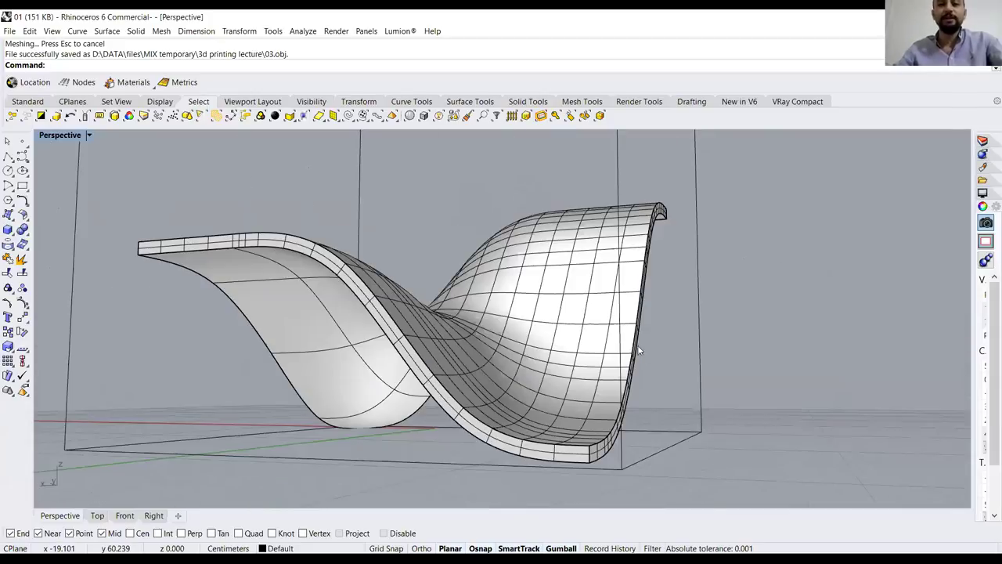
right_drag(493, 348, 455, 352)
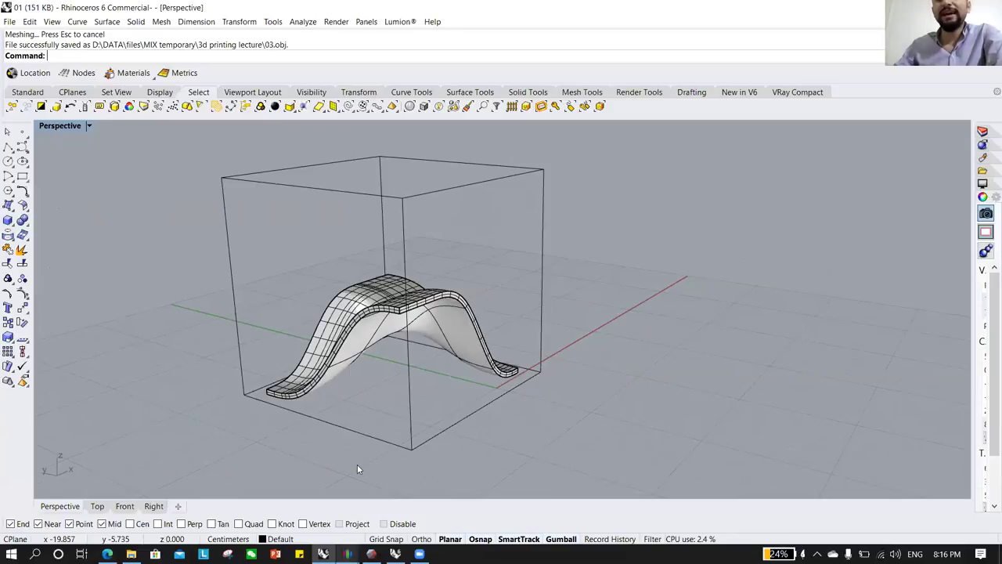
right_drag(358, 335, 468, 315)
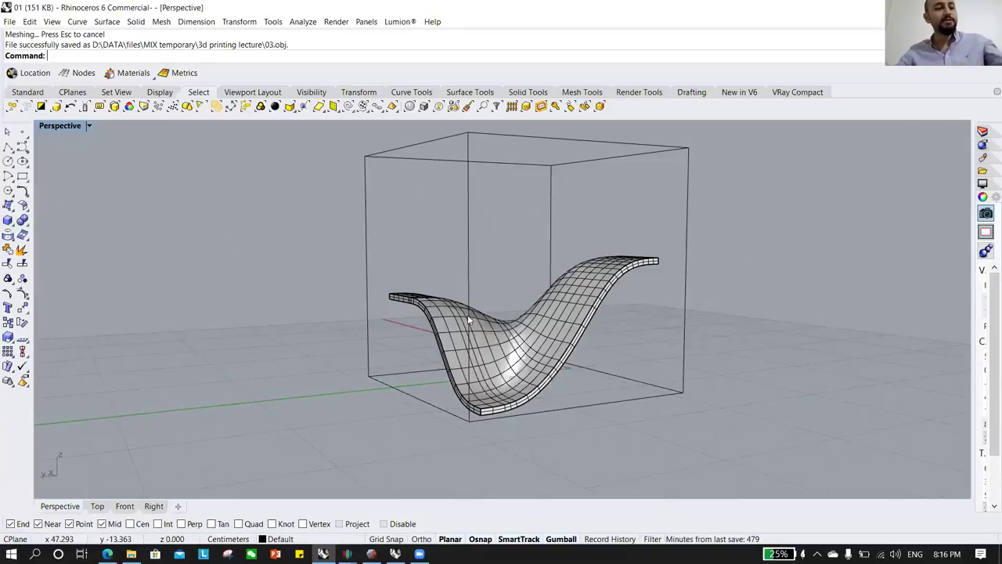
click(555, 346)
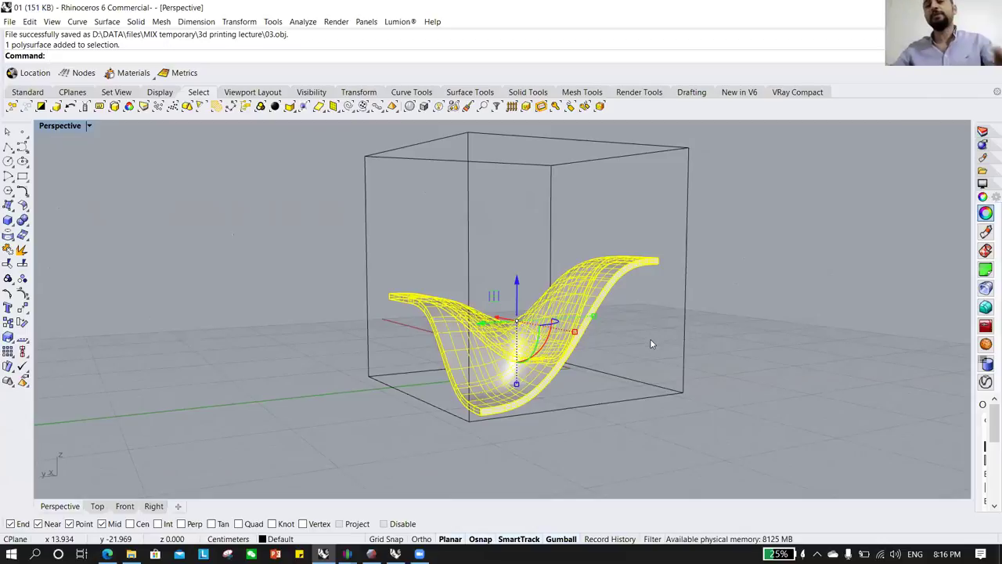
key(Escape)
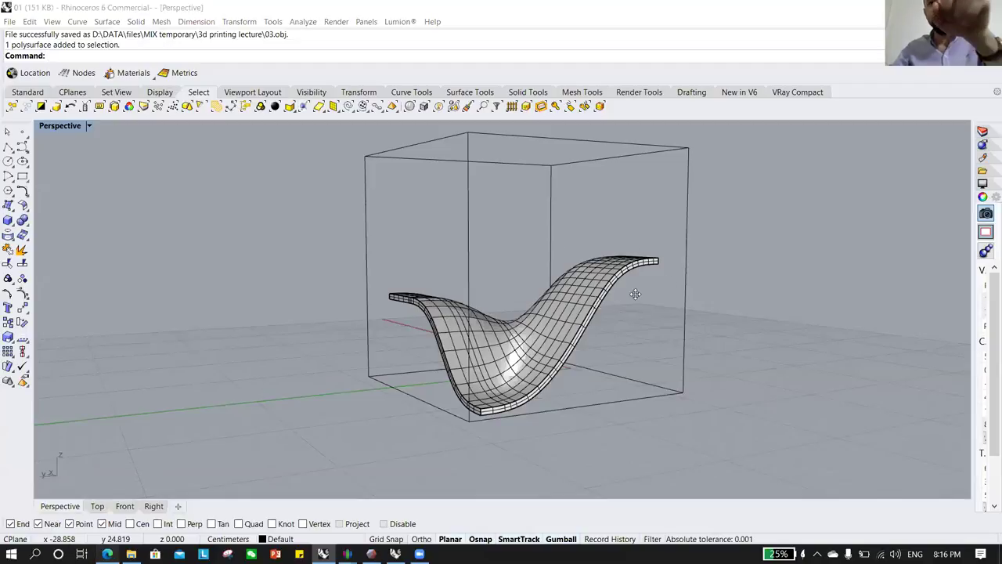
key(alt+Tab)
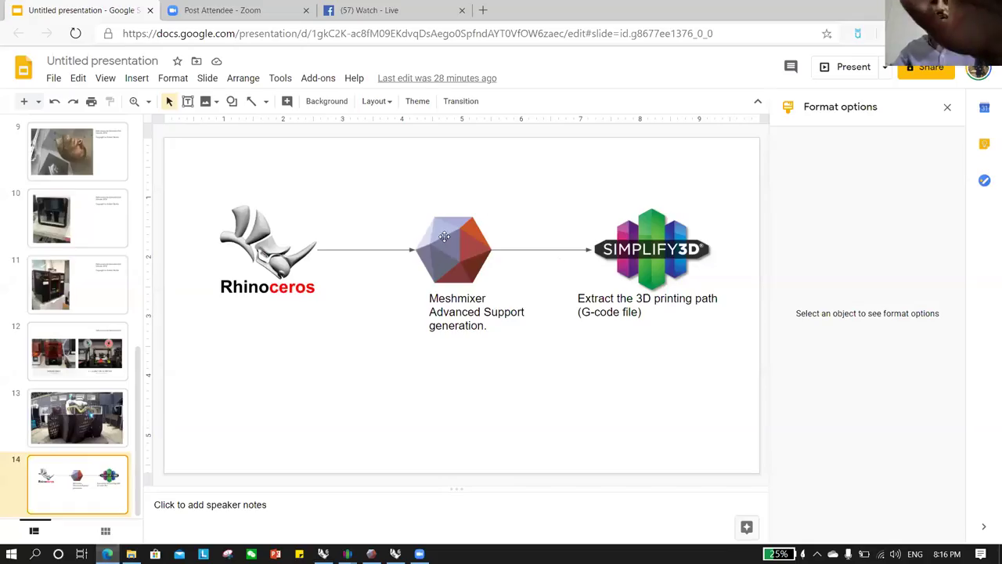
Delete the Meshmixer logo on the workflow slide, undo the deletion, and leave the browser.
click(444, 237)
key(Delete)
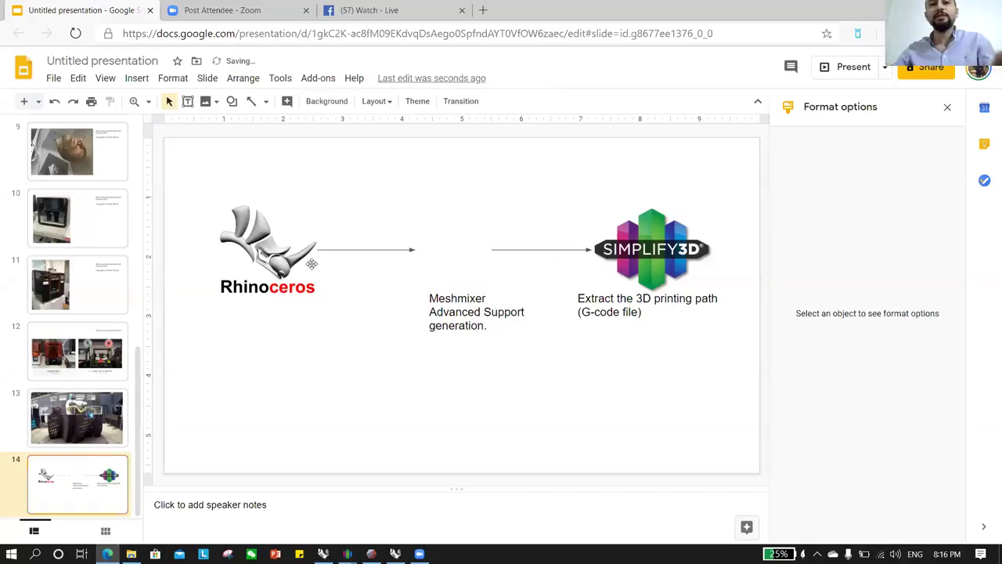
key(ctrl+z)
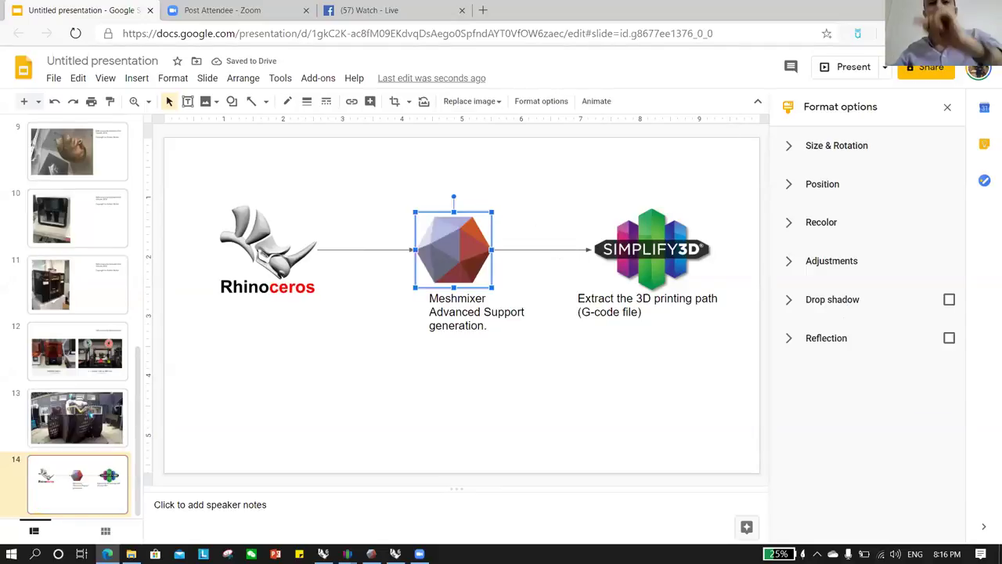
key(super+Down)
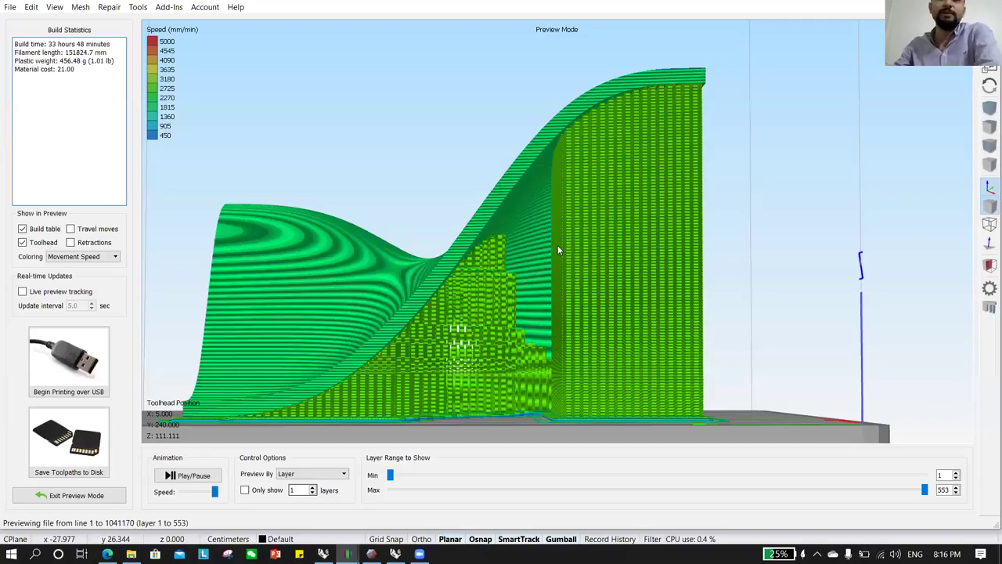
Orbit and zoom the solid-filled toolpath preview to view the print from several sides.
drag(492, 219, 804, 190)
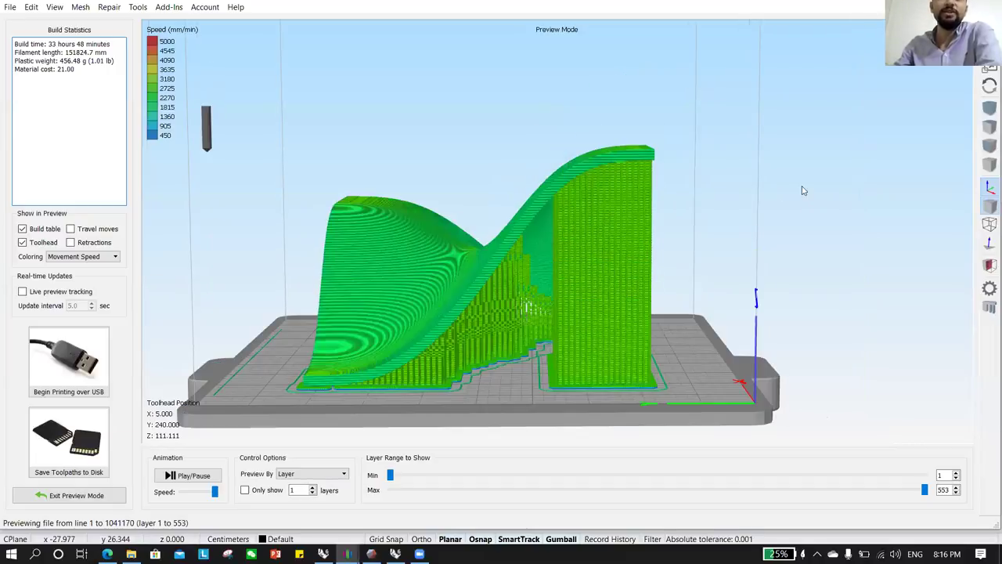
drag(870, 188, 433, 289)
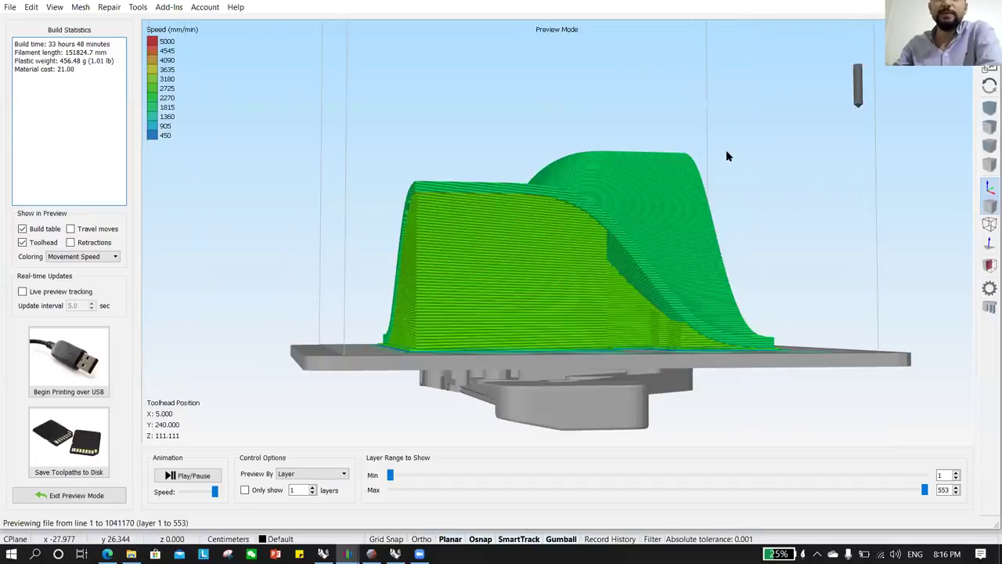
scroll(711, 149, up, 3)
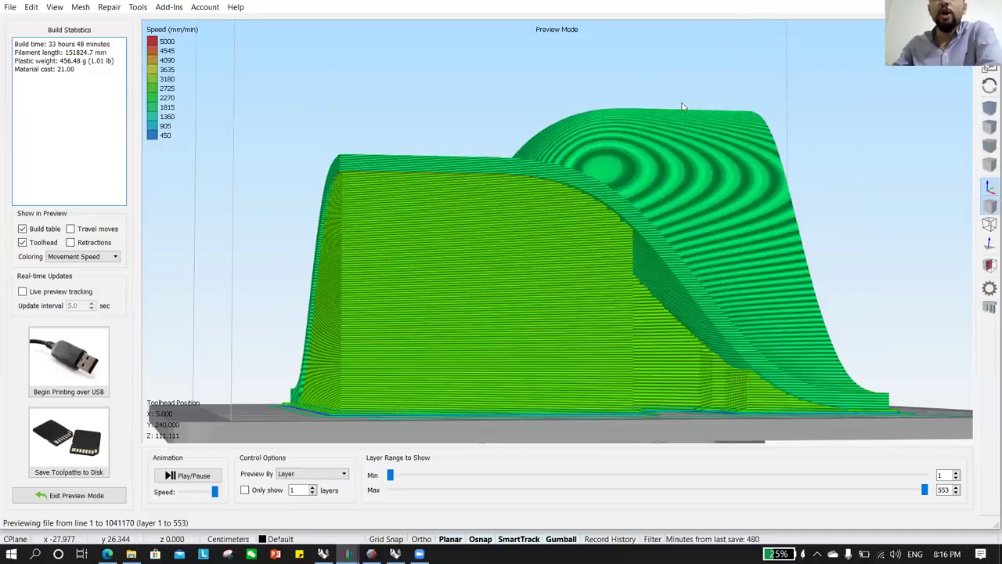
drag(784, 328, 448, 337)
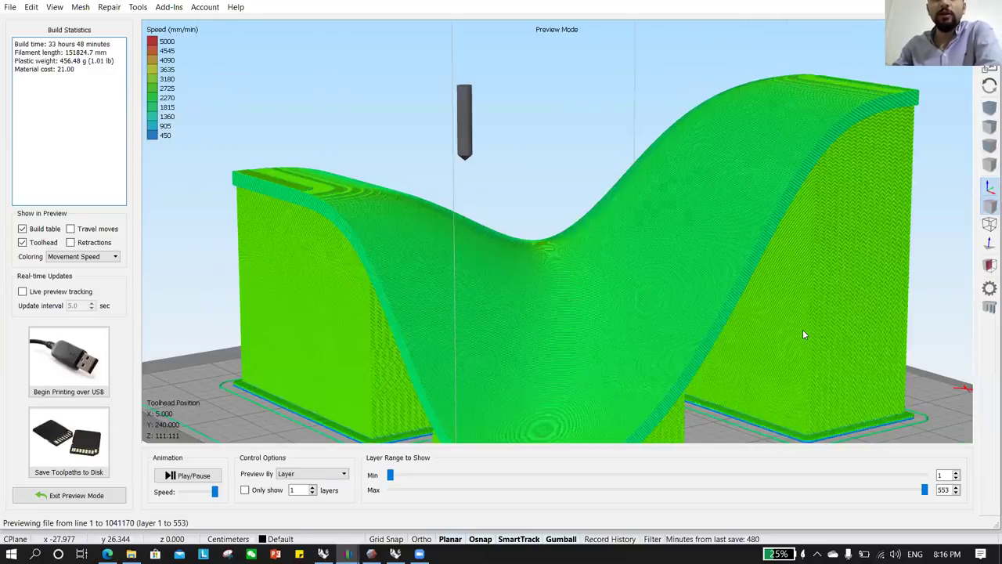
drag(631, 337, 527, 335)
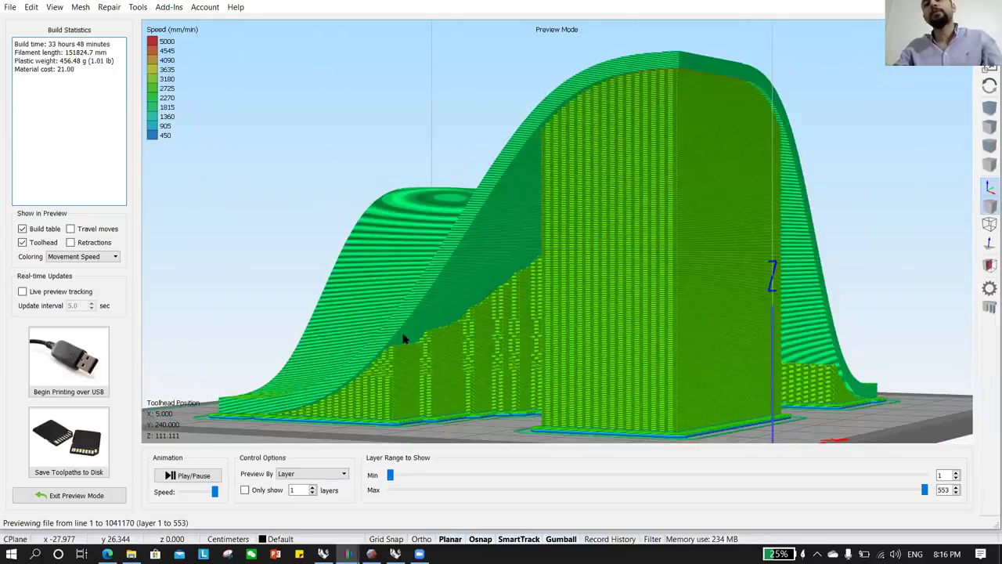
drag(352, 306, 3, 156)
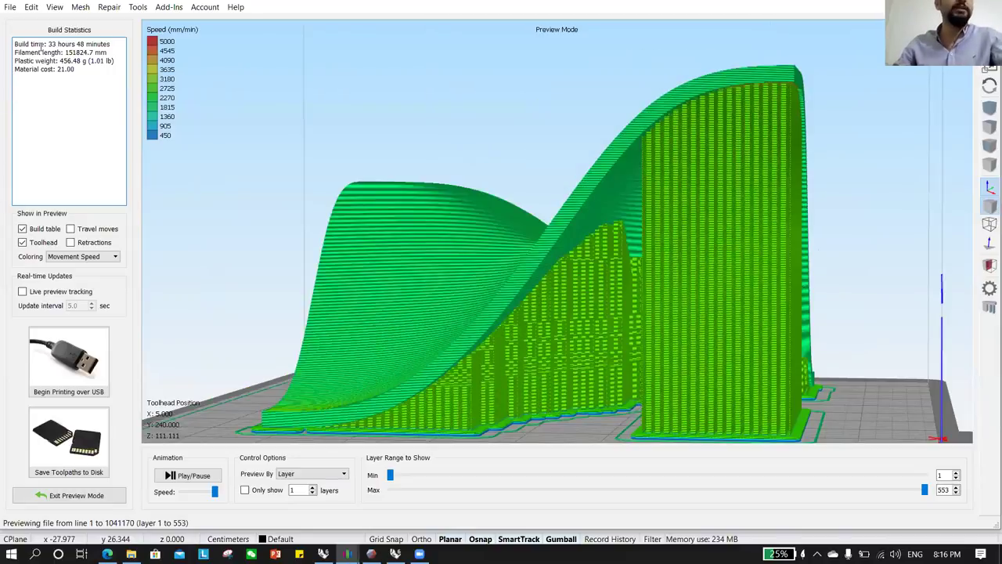
Highlight the 33 h 48 min build time and 151824.7 mm filament length in Build Statistics.
drag(41, 49, 54, 46)
click(61, 45)
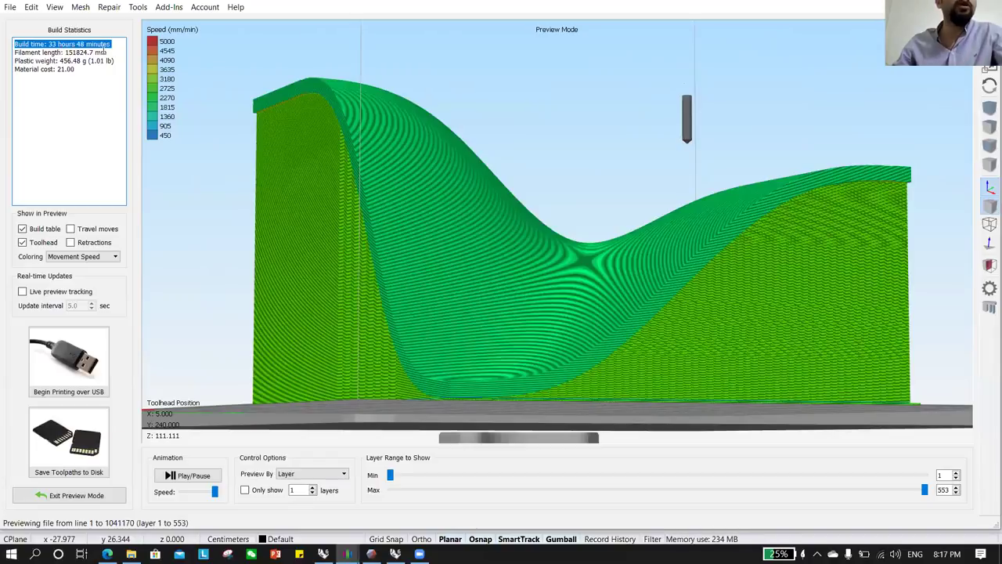
drag(107, 52, 64, 52)
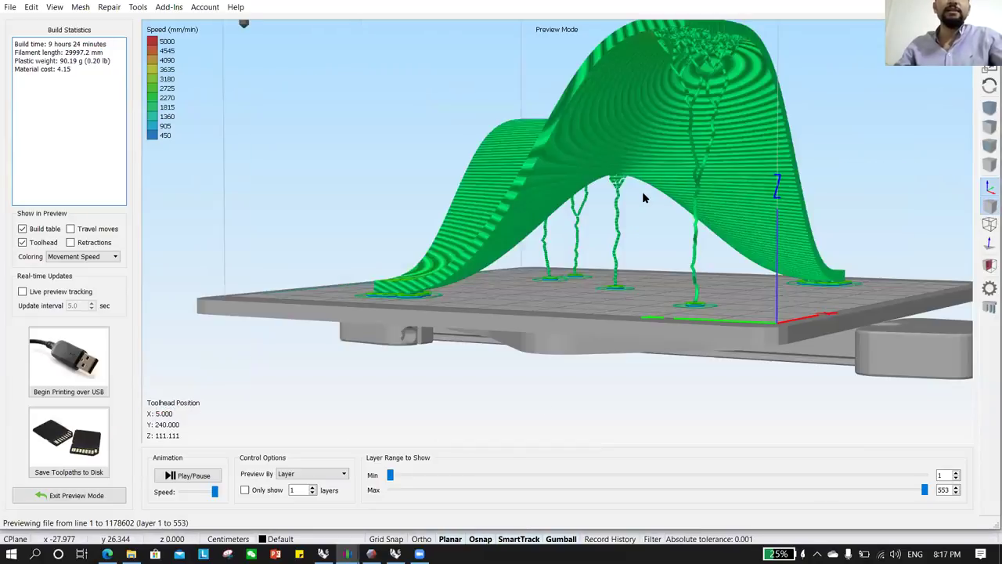
Orbit the tree-supported print and compare it with the other Simplify3D preview window.
drag(642, 197, 649, 208)
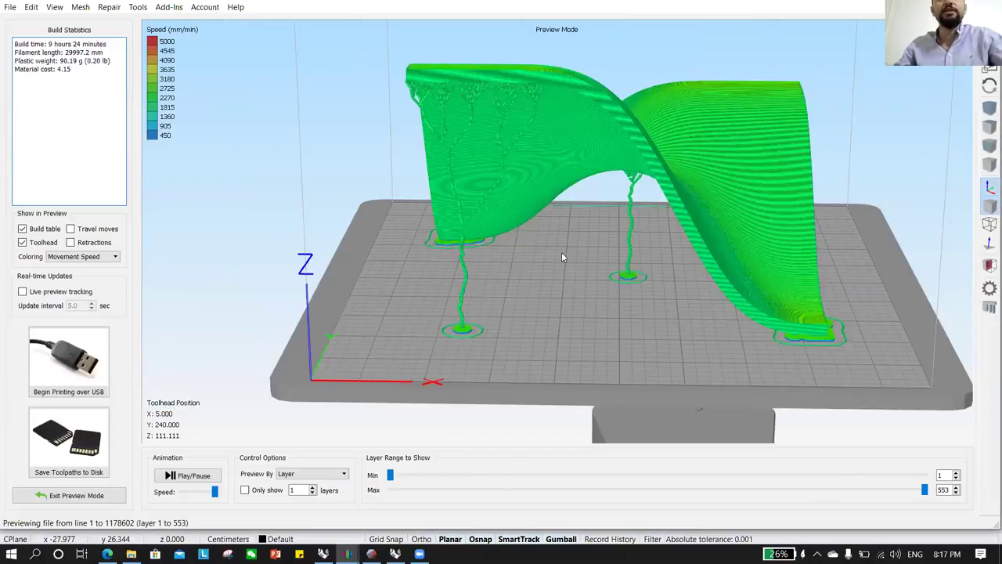
drag(383, 194, 496, 114)
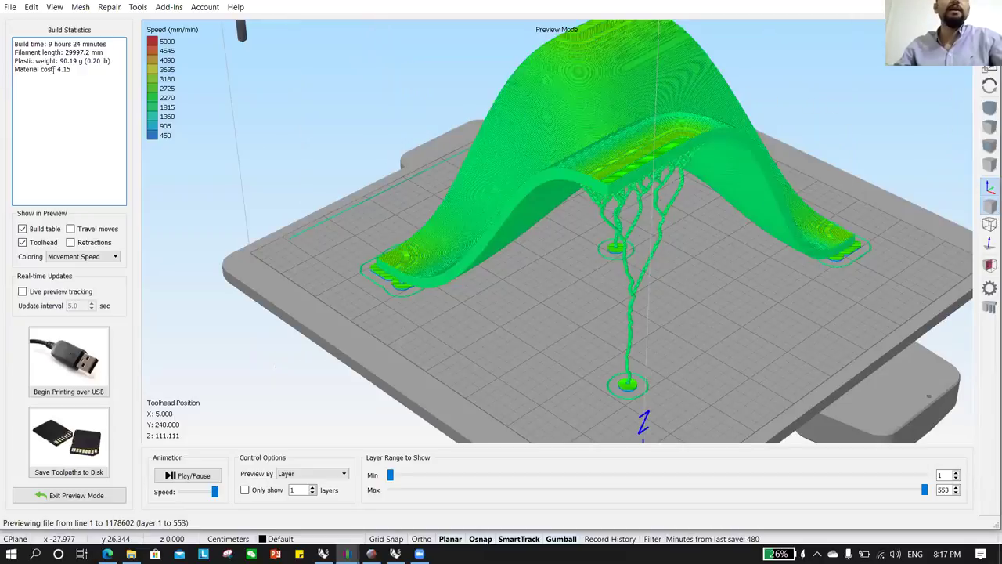
drag(262, 146, 359, 81)
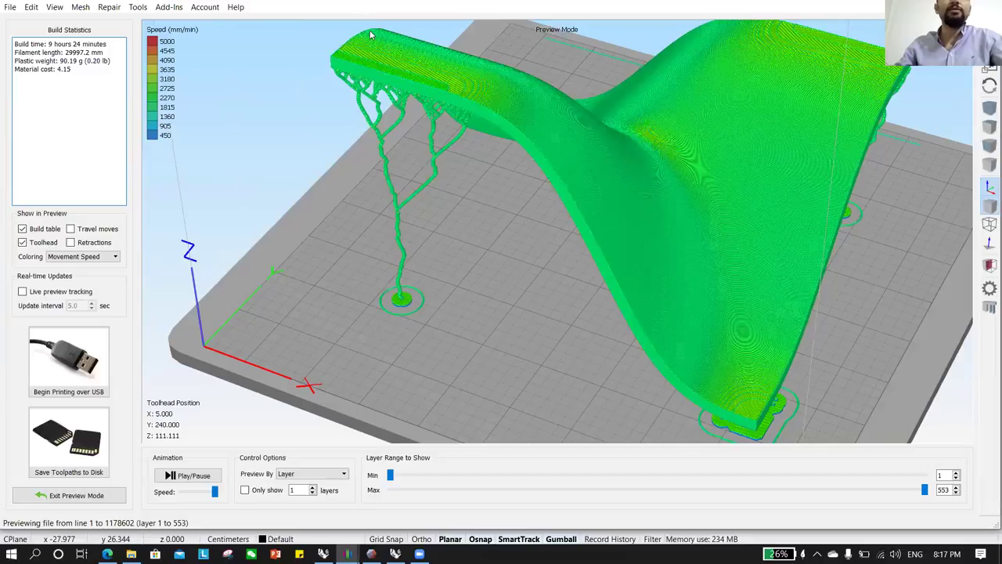
click(347, 553)
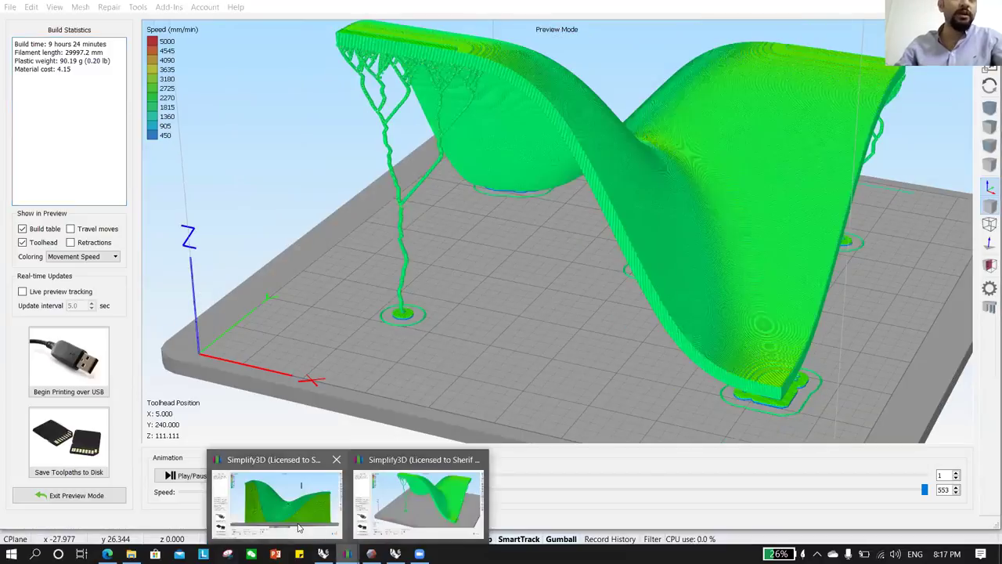
click(410, 503)
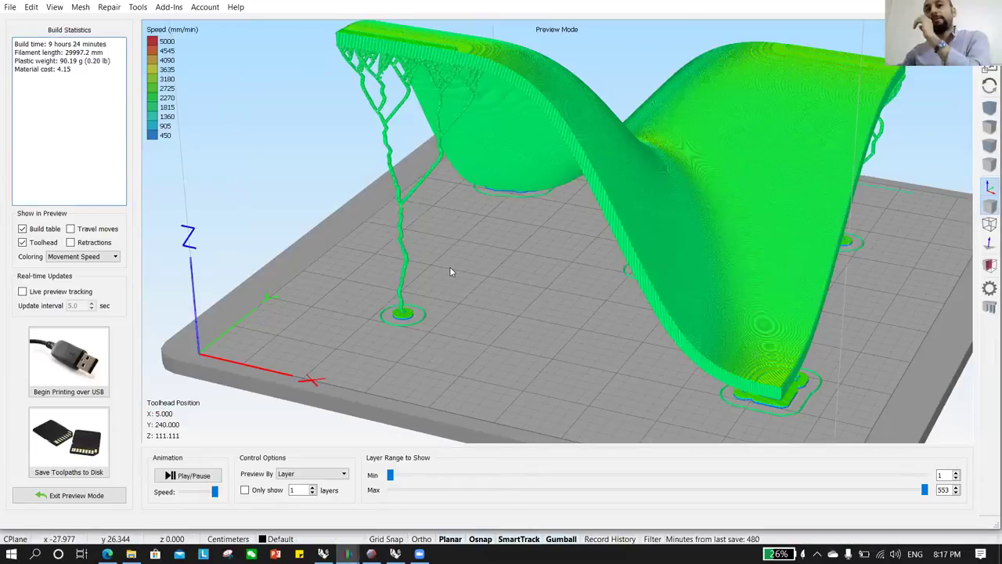
drag(394, 276, 401, 280)
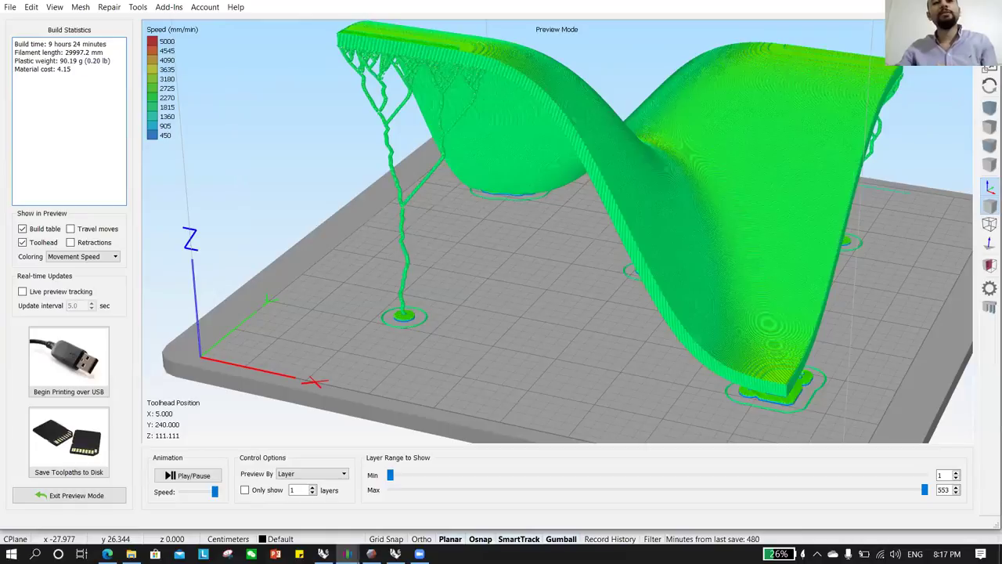
mouse_move(347, 554)
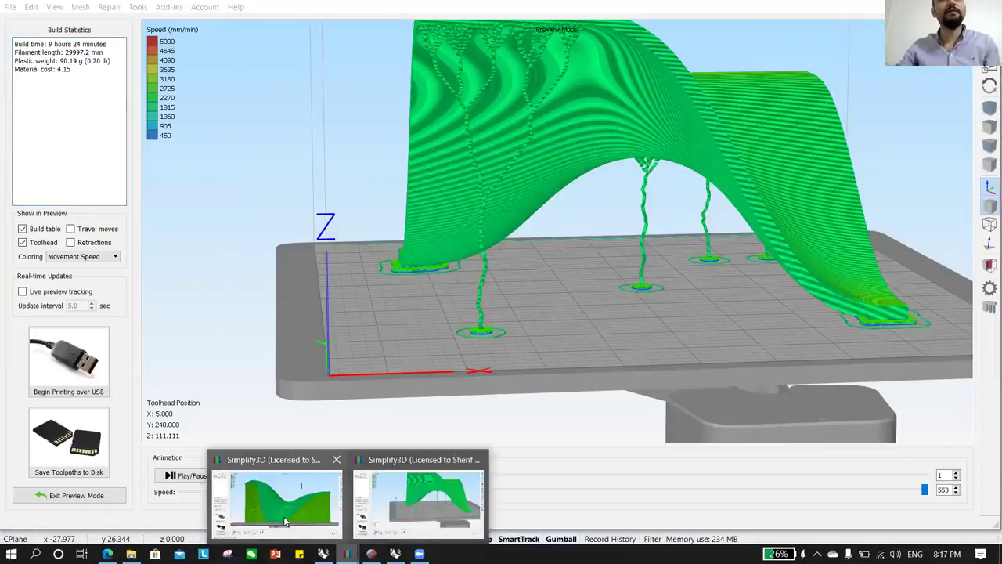
click(286, 521)
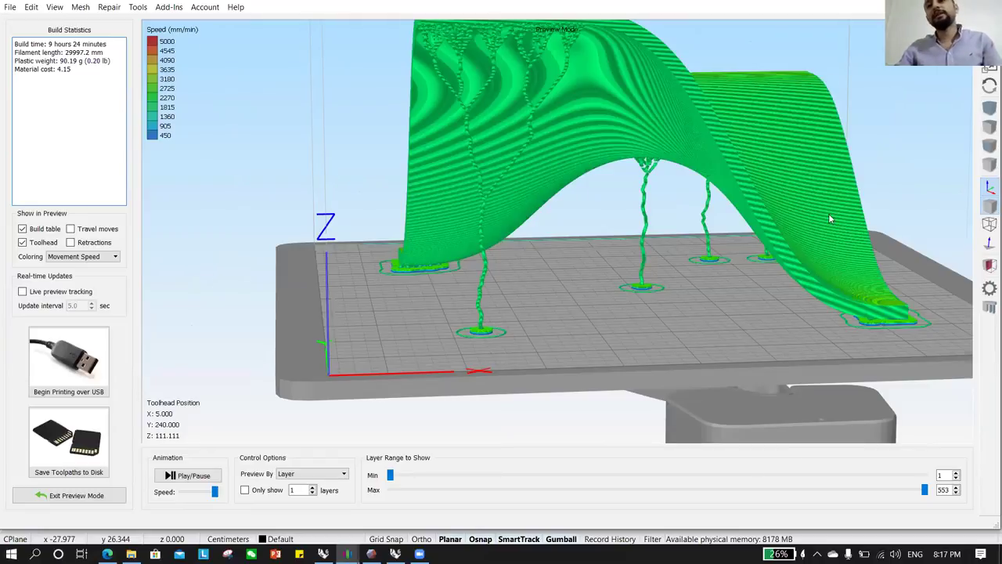
Zoom and orbit the tree-supported print to a more frontal view.
scroll(806, 223, down, 2)
scroll(705, 247, down, 5)
scroll(584, 237, up, 2)
scroll(570, 293, up, 3)
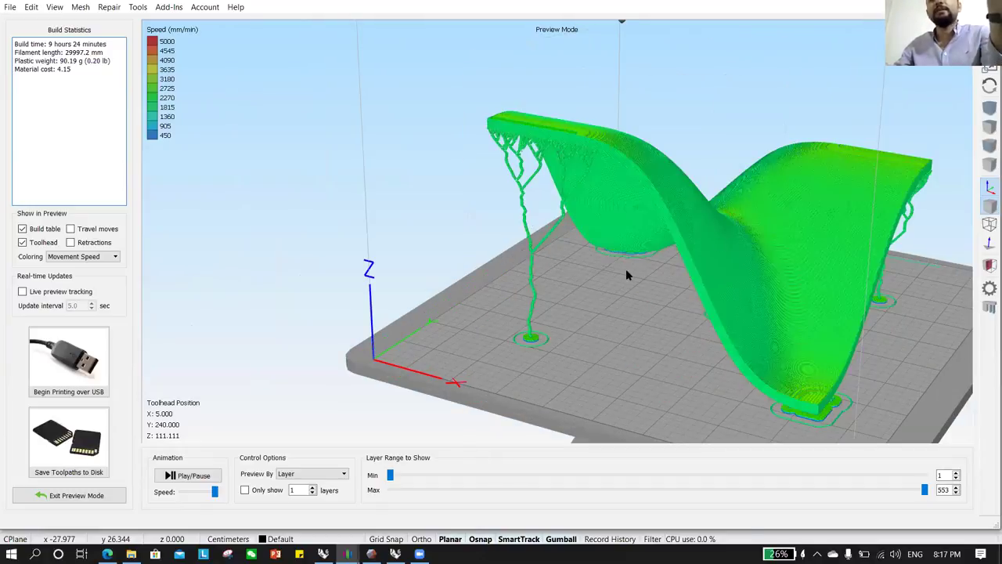
drag(625, 271, 717, 161)
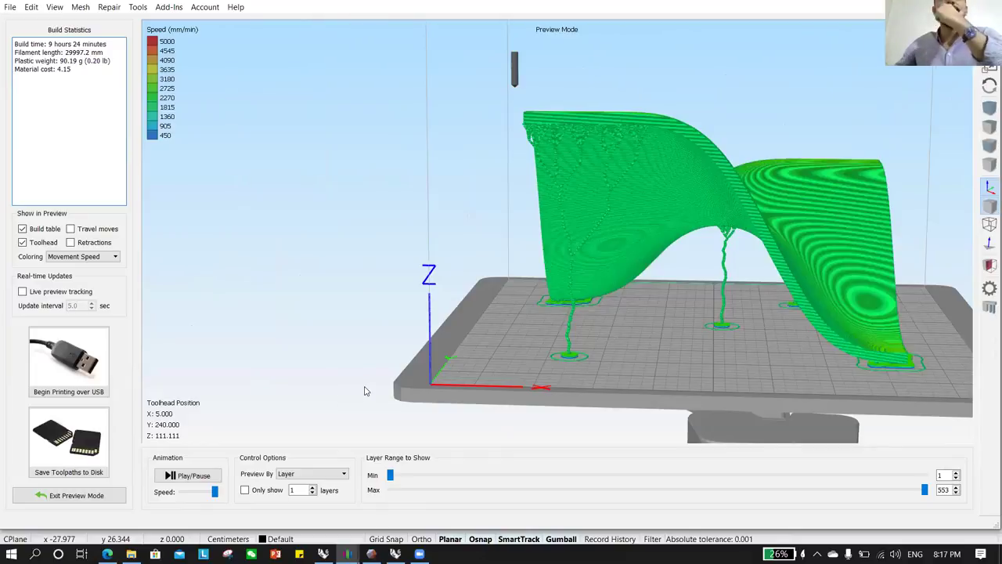
scroll(557, 232, up, 5)
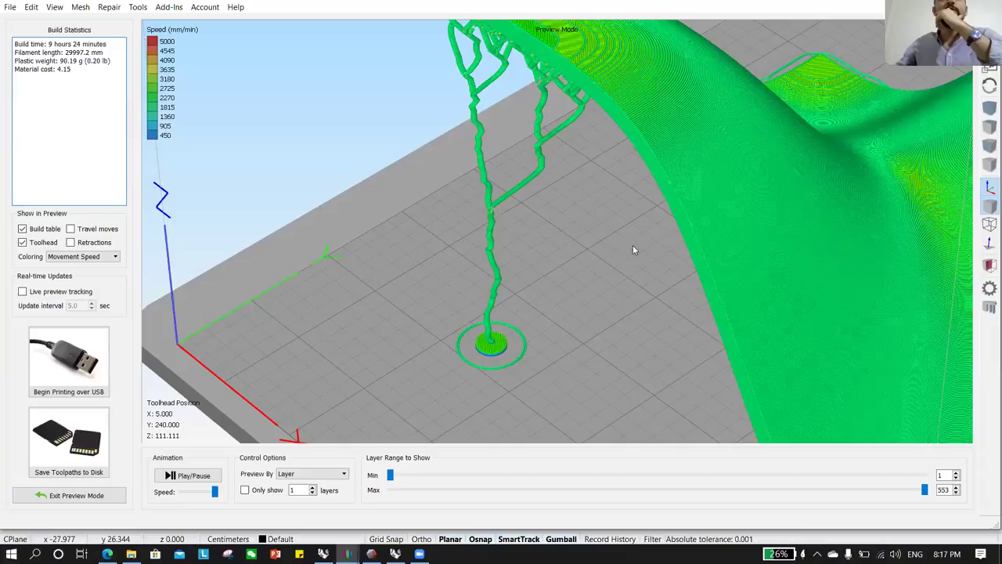
scroll(393, 290, down, 5)
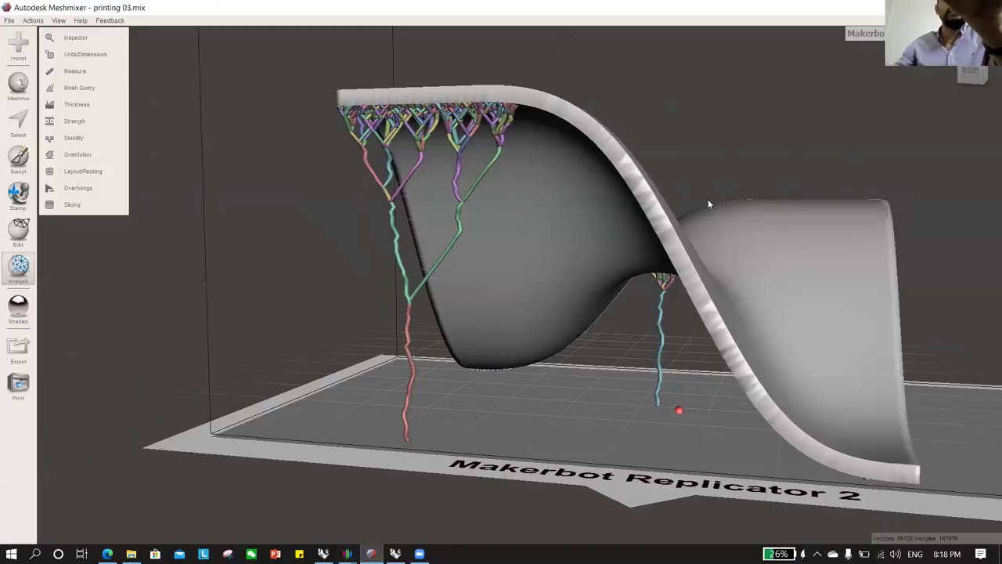
Orbit the supported wavy print in Meshmixer from several angles to inspect its tree supports.
mouse_move(599, 191)
right_down()
mouse_move(688, 163)
mouse_move(525, 102)
right_up()
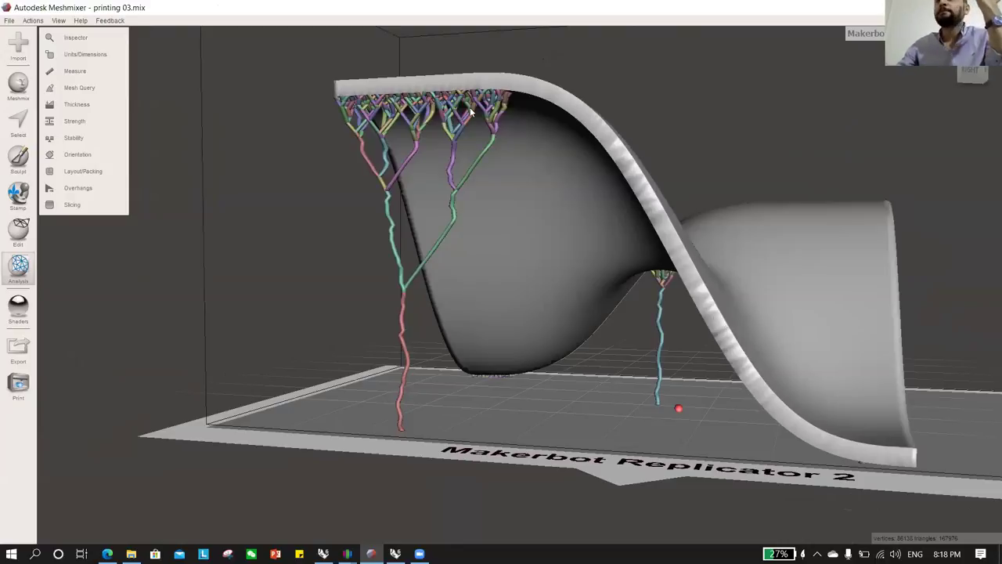
mouse_move(668, 179)
right_down()
mouse_move(582, 247)
mouse_move(485, 239)
right_up()
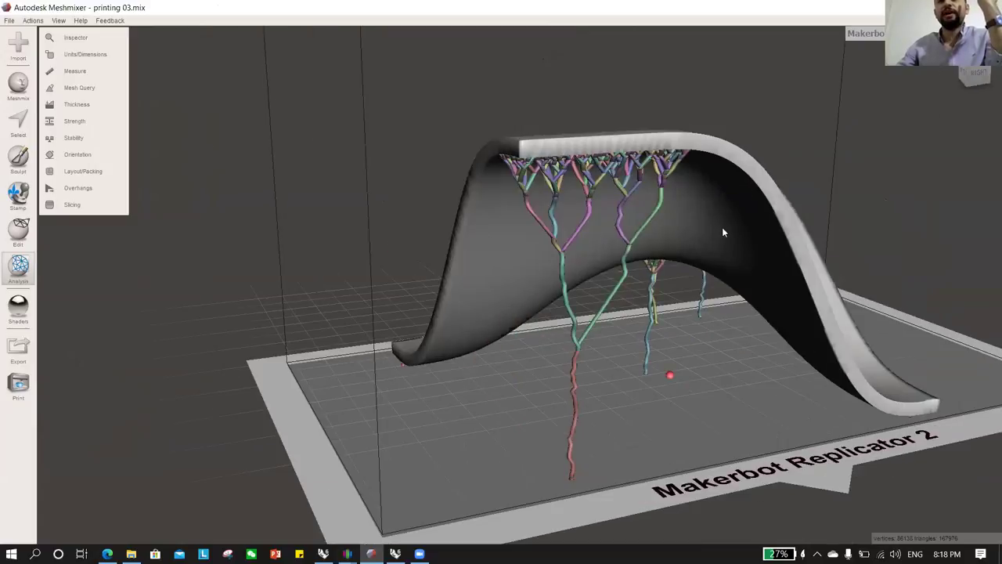
right_drag(727, 218, 702, 210)
right_drag(595, 179, 628, 214)
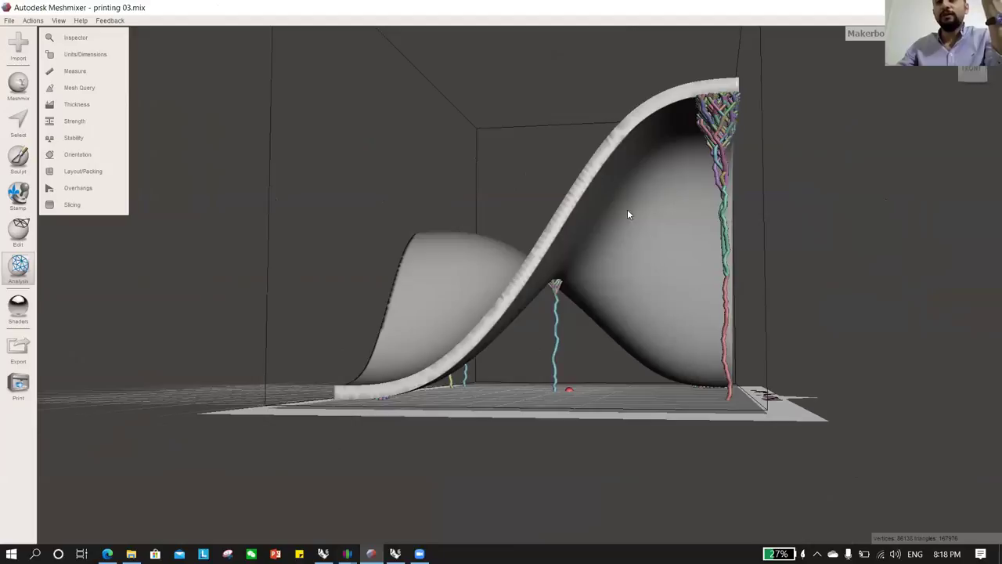
right_drag(661, 306, 599, 242)
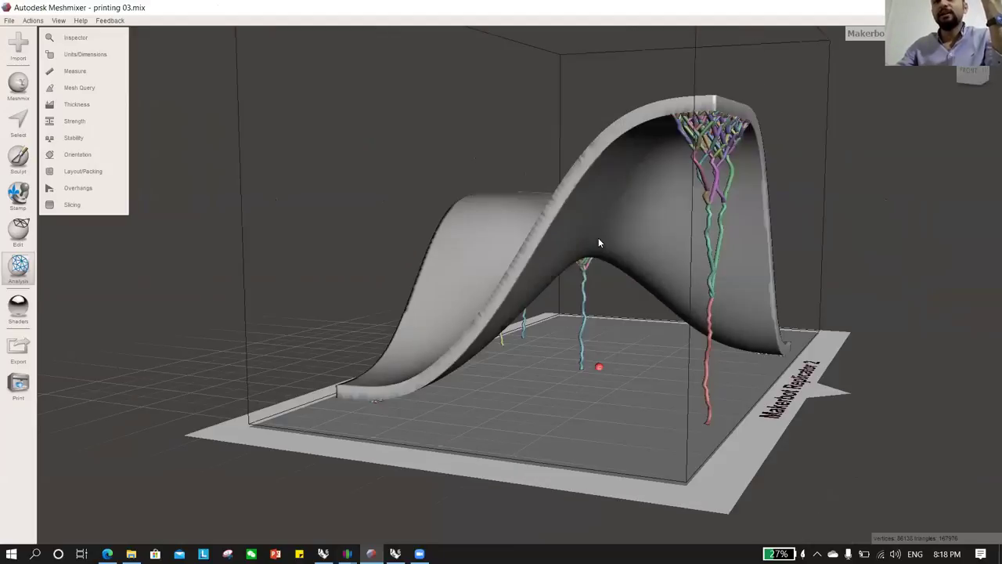
right_drag(674, 350, 611, 364)
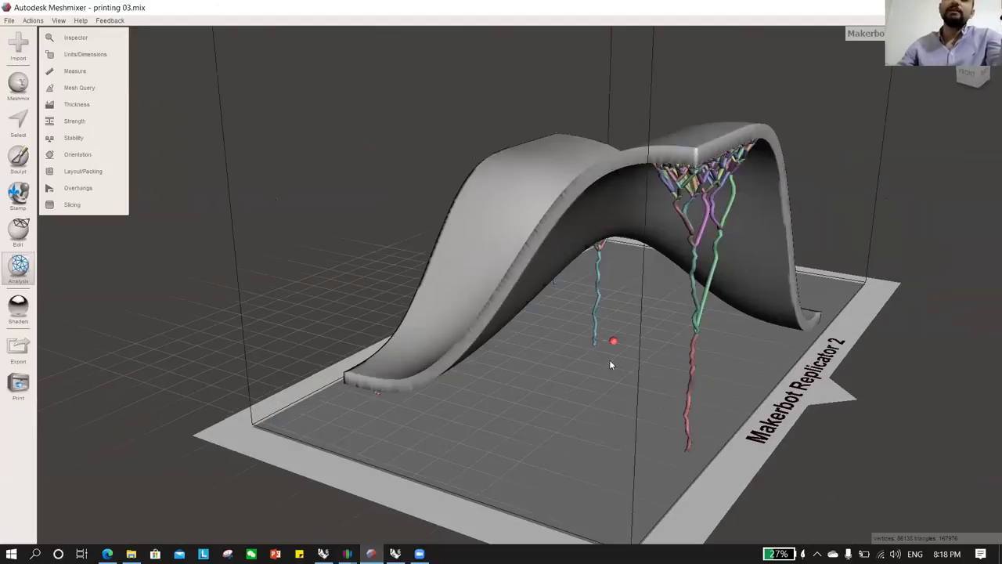
right_drag(631, 329, 520, 343)
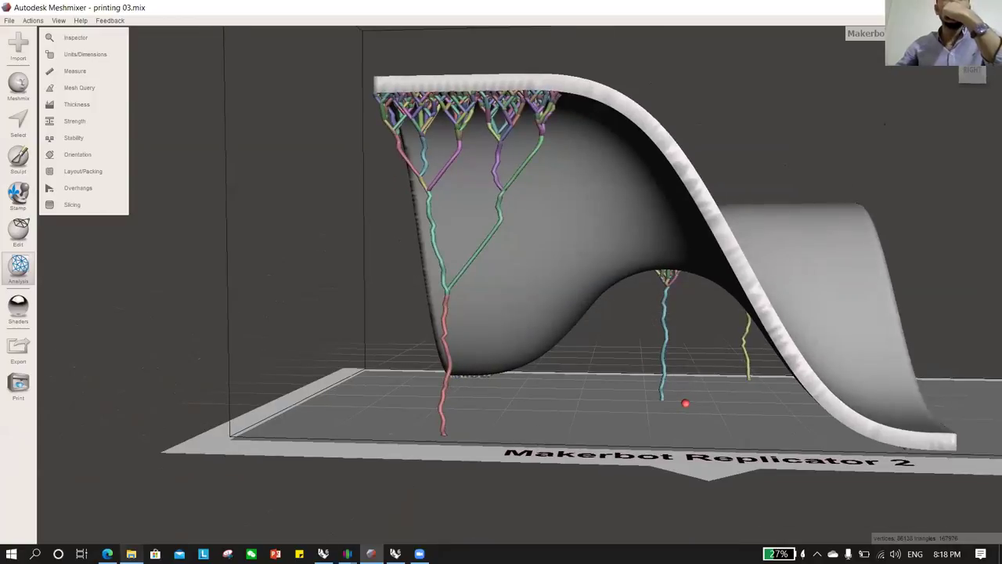
mouse_move(107, 554)
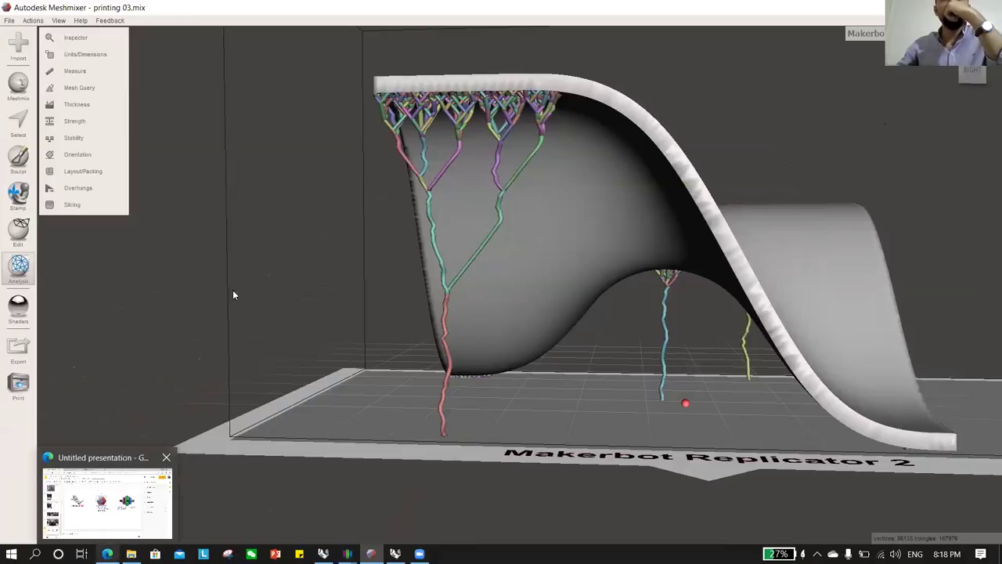
click(107, 502)
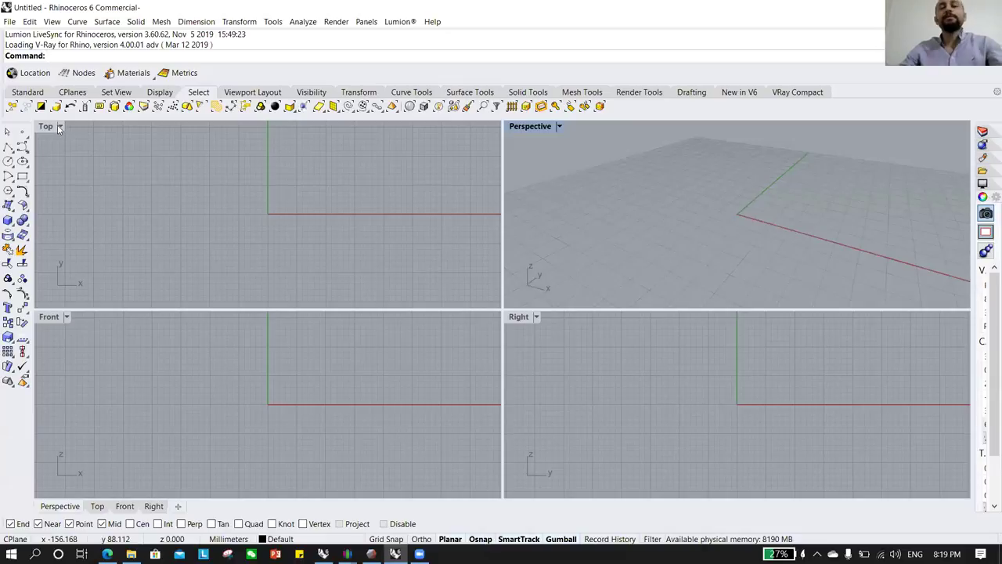
Maximize and restore the Perspective viewport of the empty model and show the Standard toolbar.
double_click(530, 125)
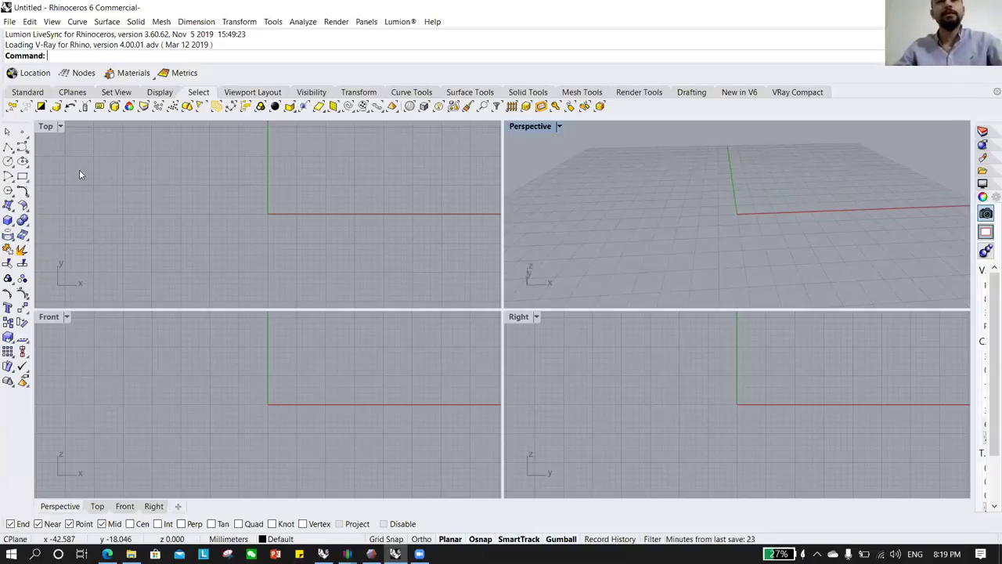
click(28, 92)
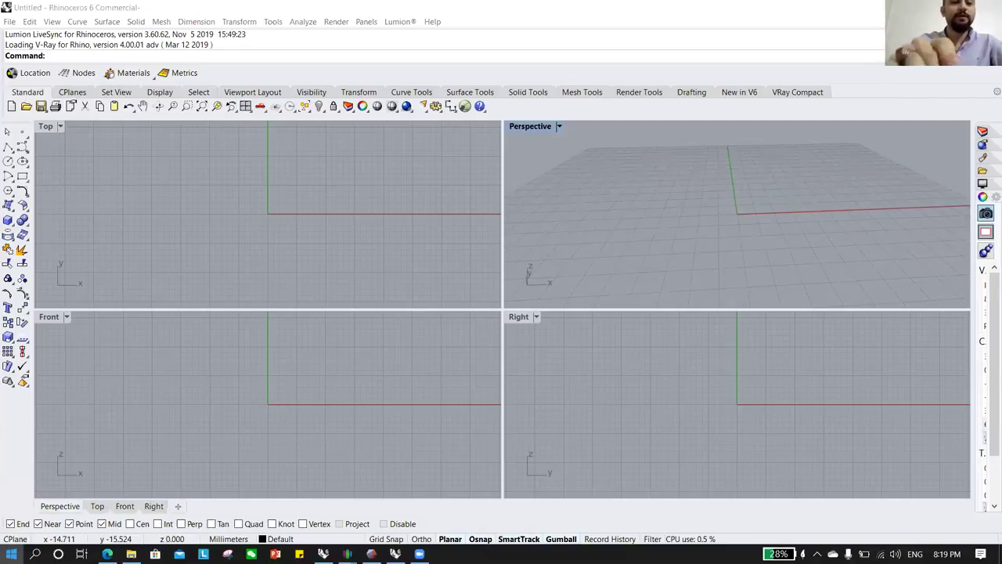
Launch Magnifier via 'magn', zoom the screen to 300%, and open the Millimeters units pane.
key(super)
text(magn)
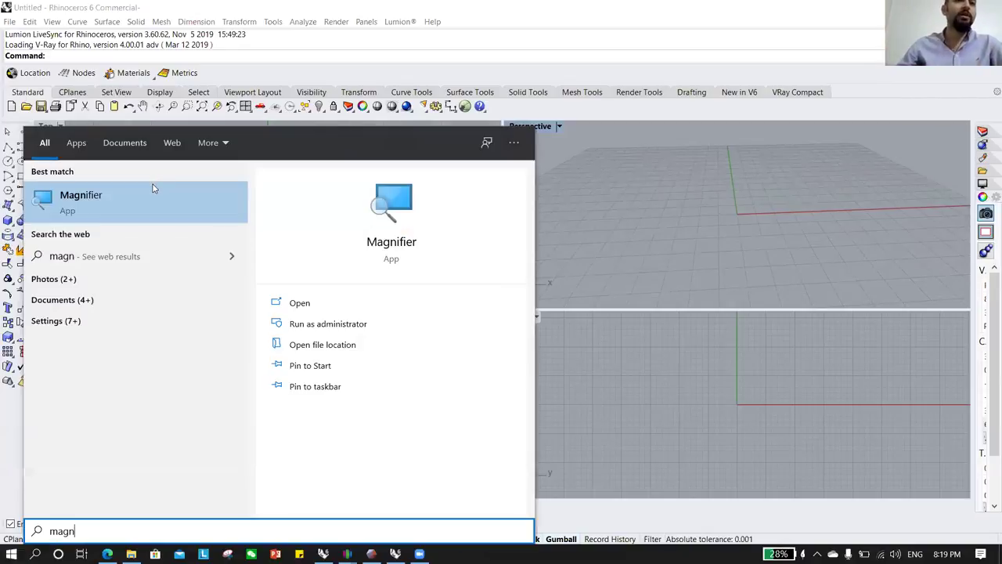
key(Return)
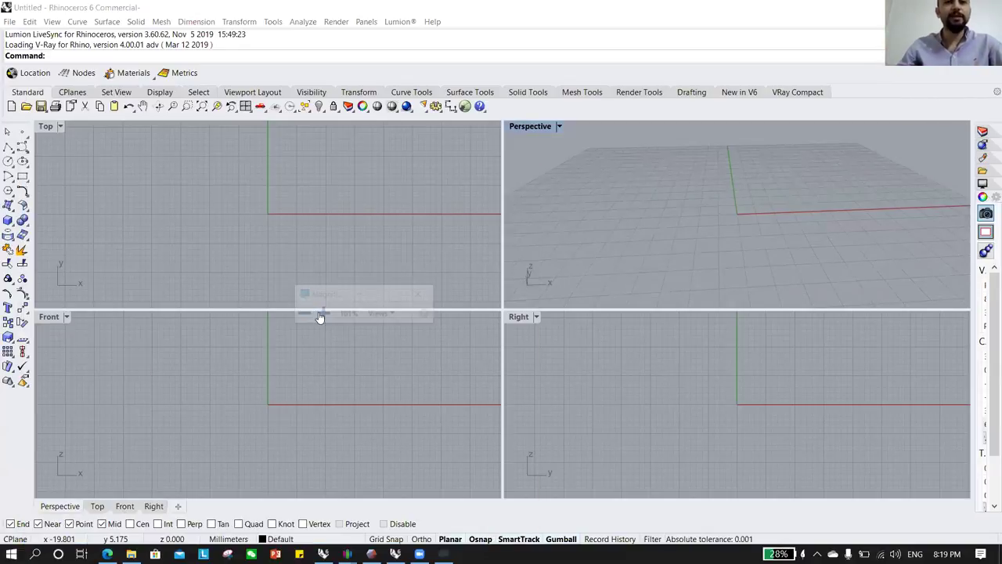
click(322, 312)
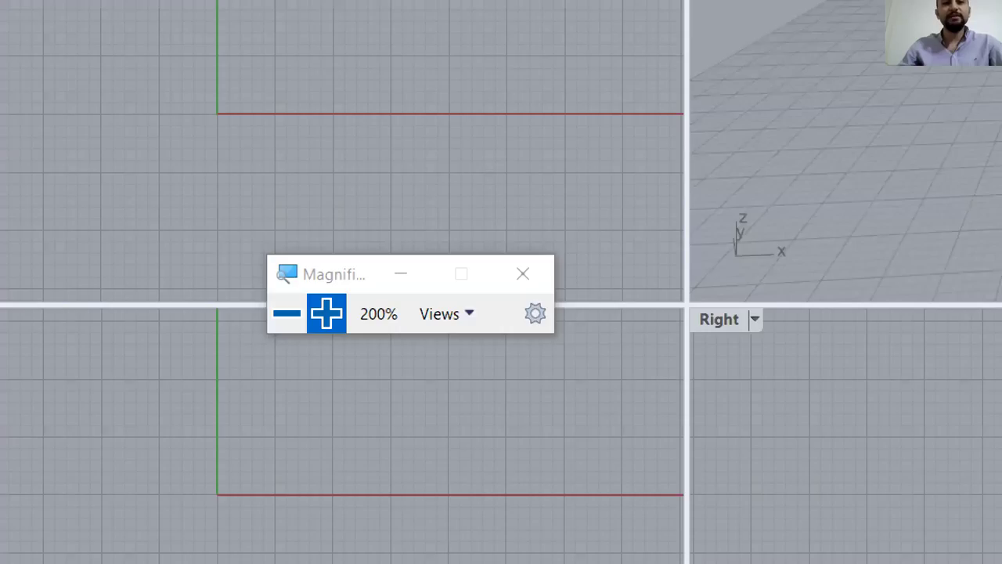
key(super+plus)
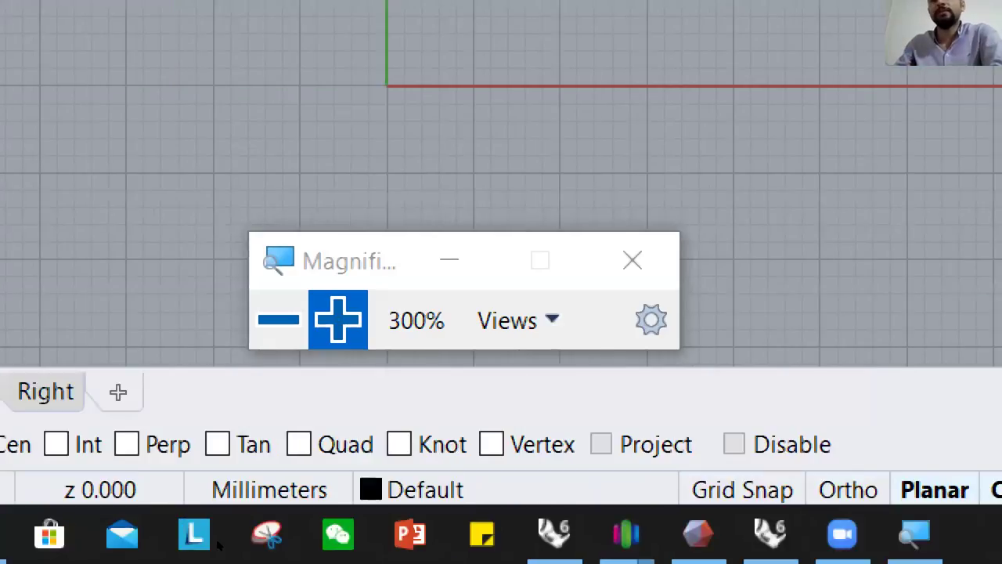
click(233, 489)
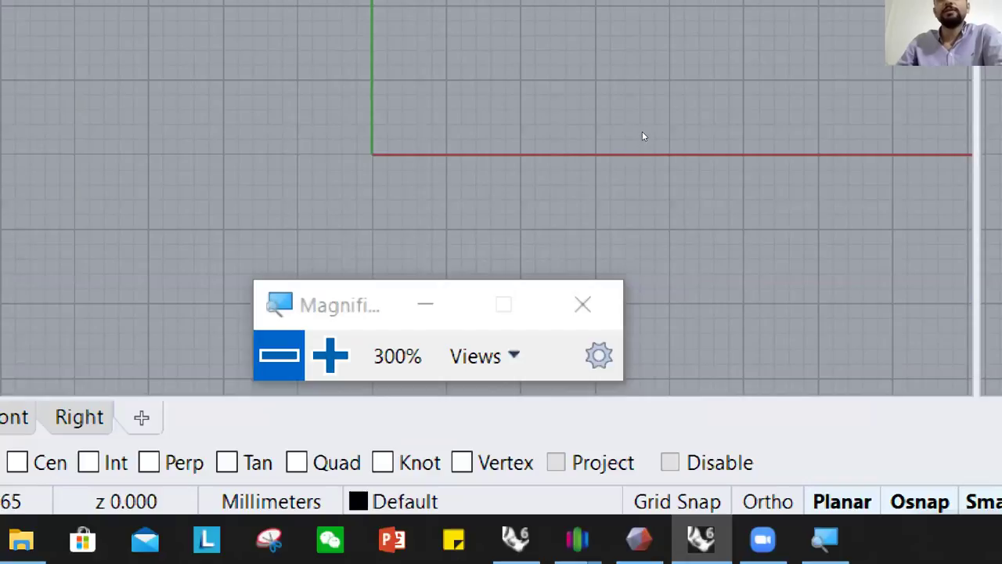
Return to normal magnification and set the document's model units to Centimeters.
key(super+minus)
key(super+minus)
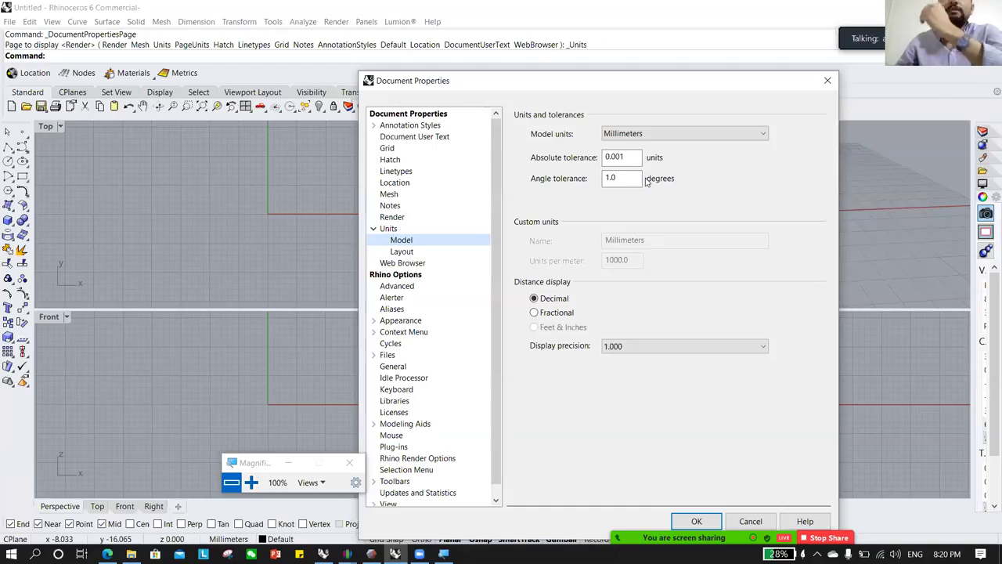
click(650, 134)
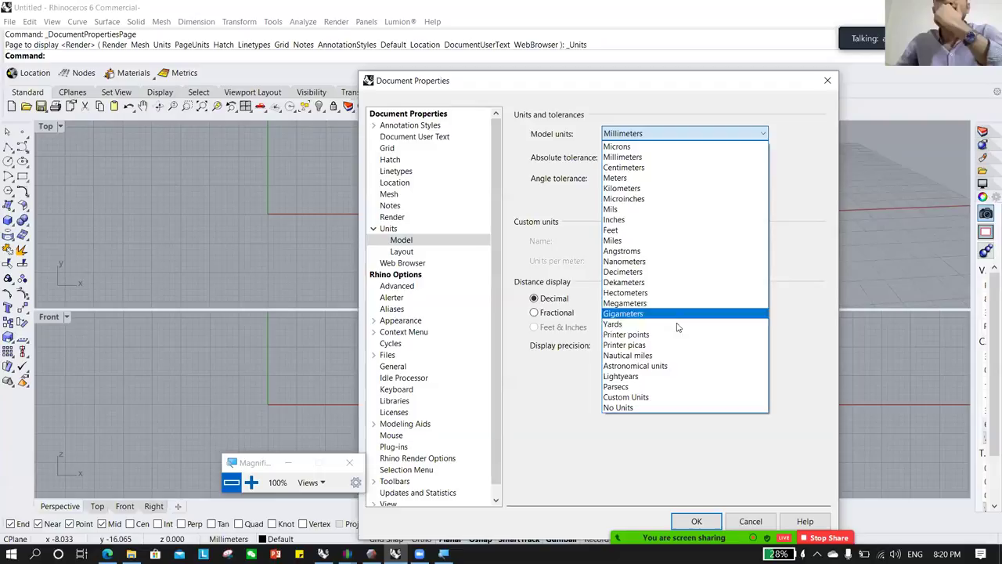
click(640, 172)
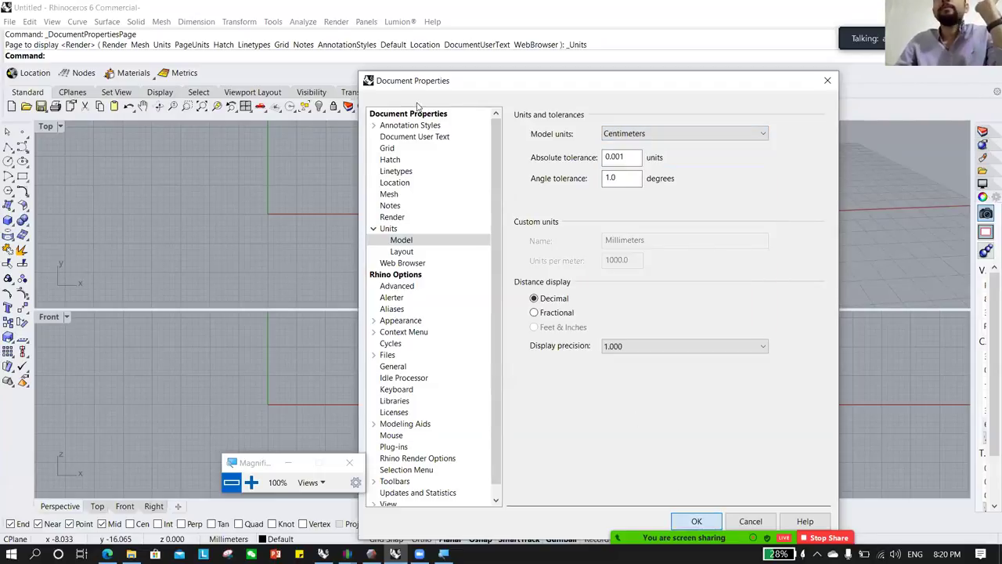
key(Return)
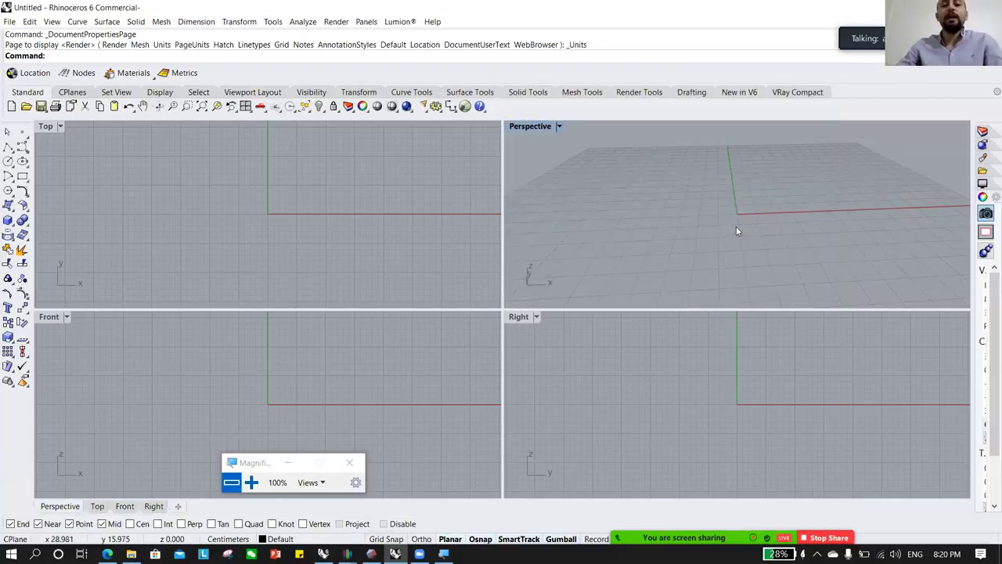
key(super+Escape)
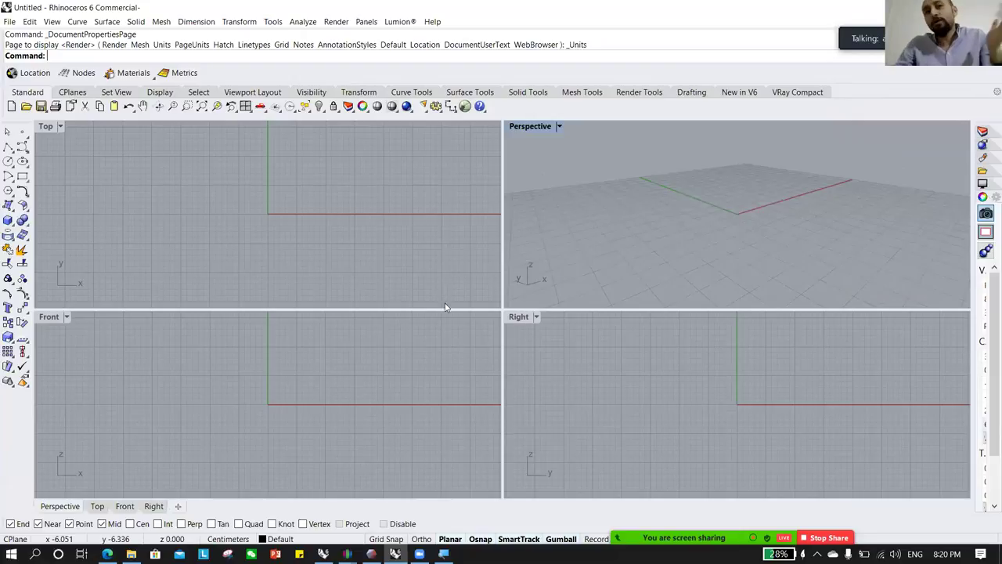
key(ctrl+n)
Decline saving the old model and open a new document from the centimetre template.
key(n)
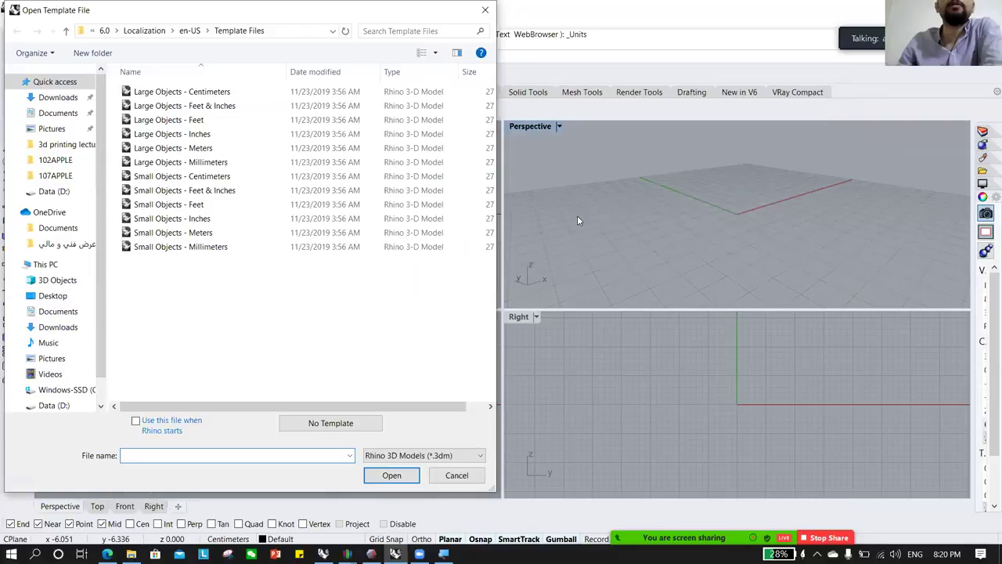
key(Return)
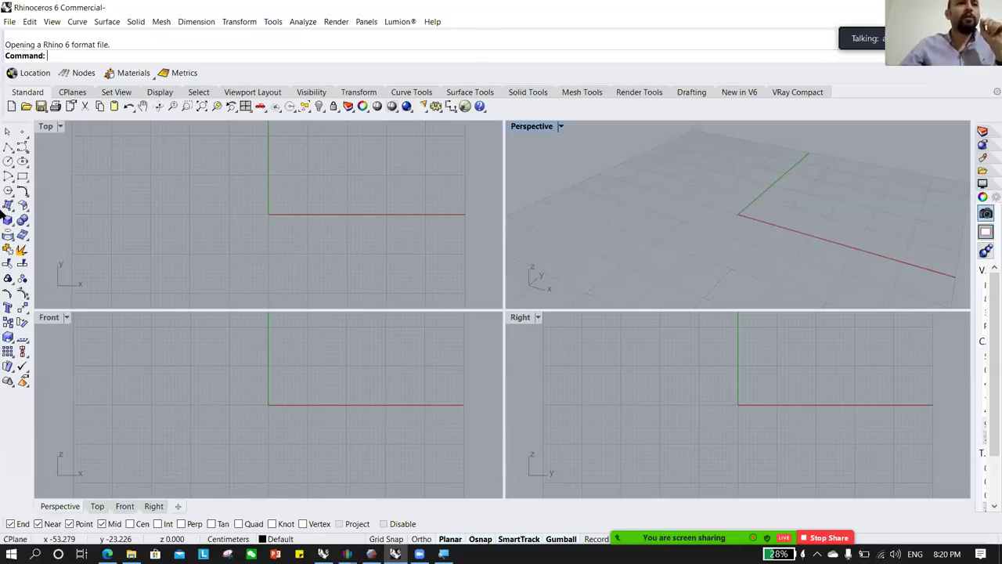
Zoom the screen magnifier to 200% and back to 100%, moving its toolbar over the Right view.
key(super+plus)
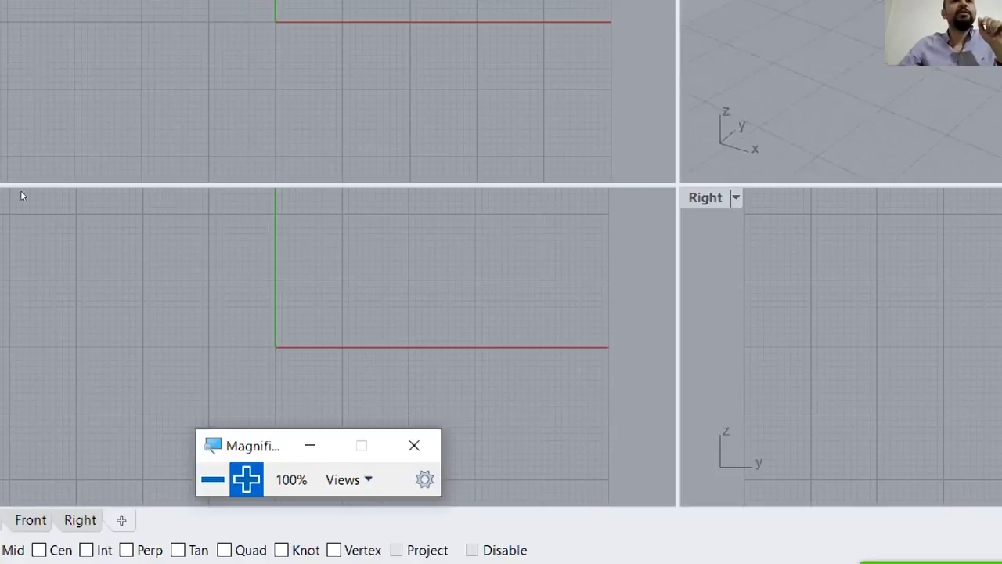
key(super+plus)
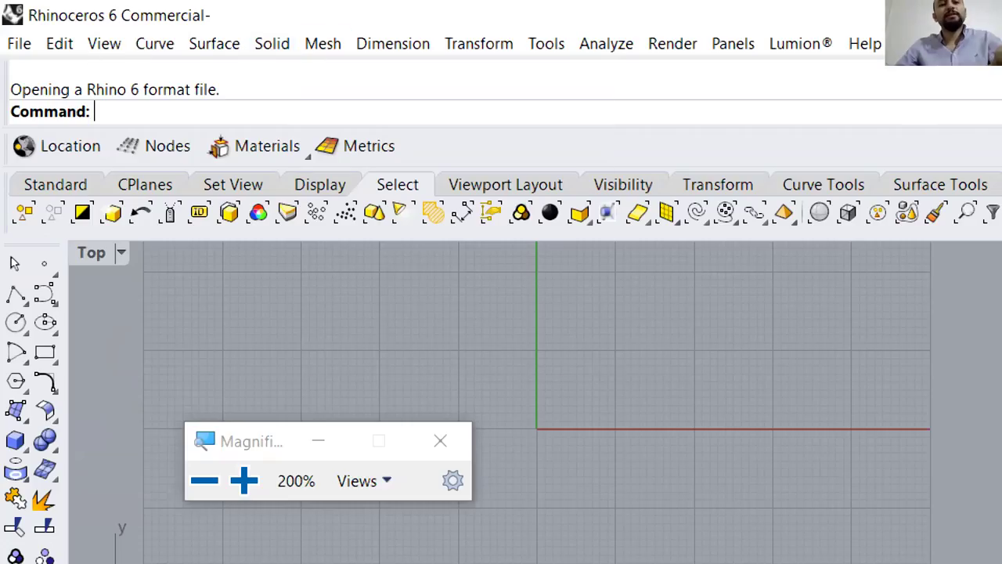
text(fgfg)
key(Escape)
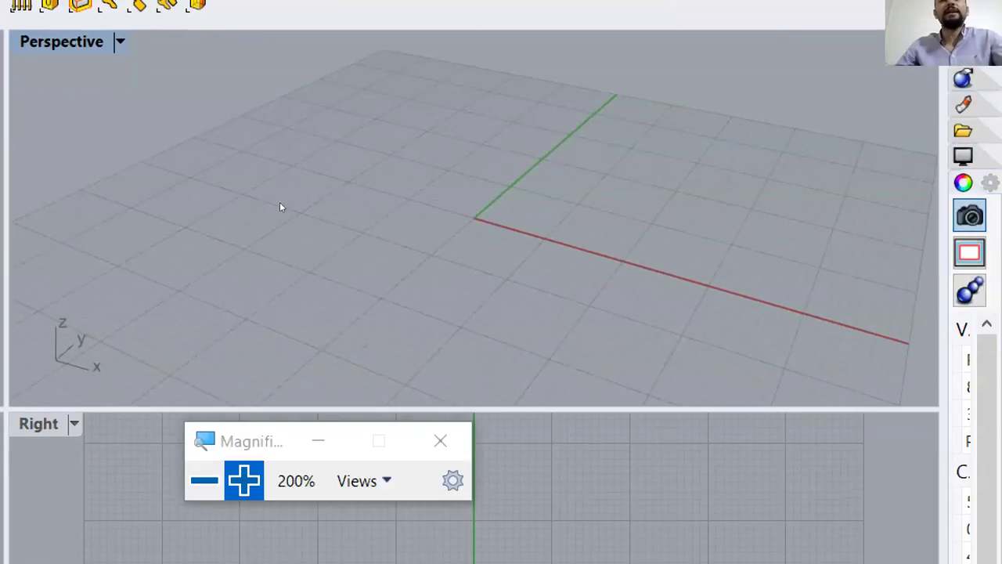
key(super+minus)
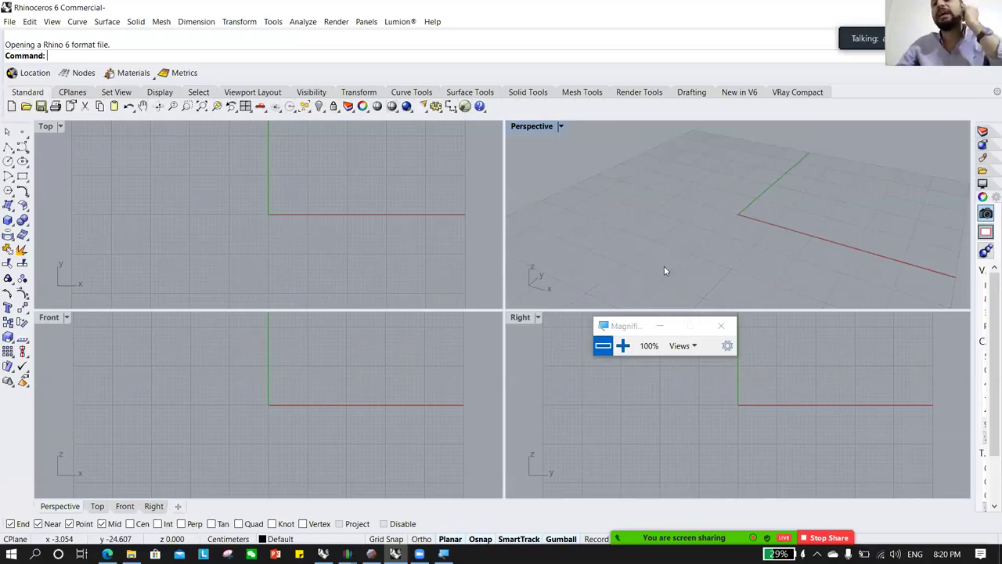
drag(625, 334, 611, 373)
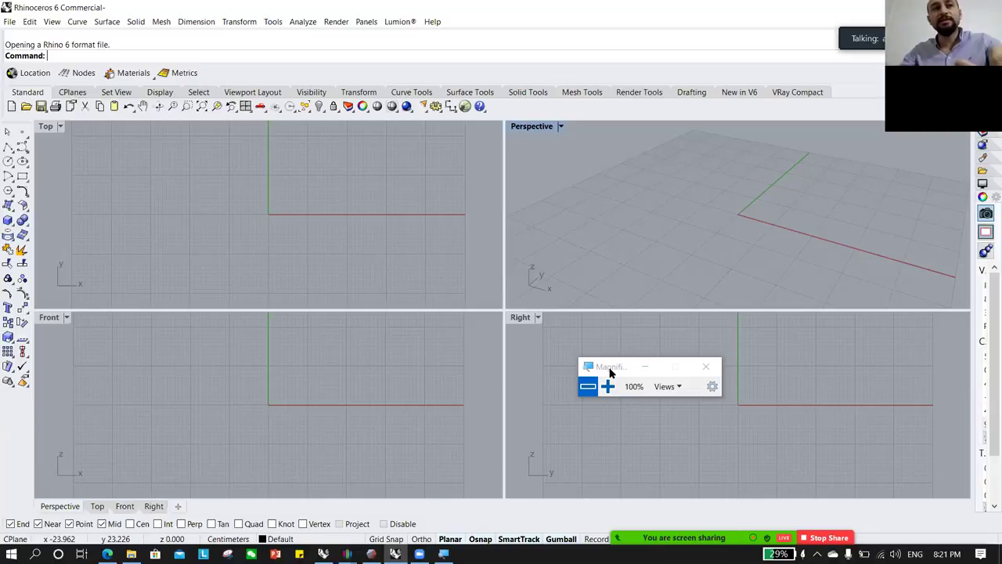
text(Extract)
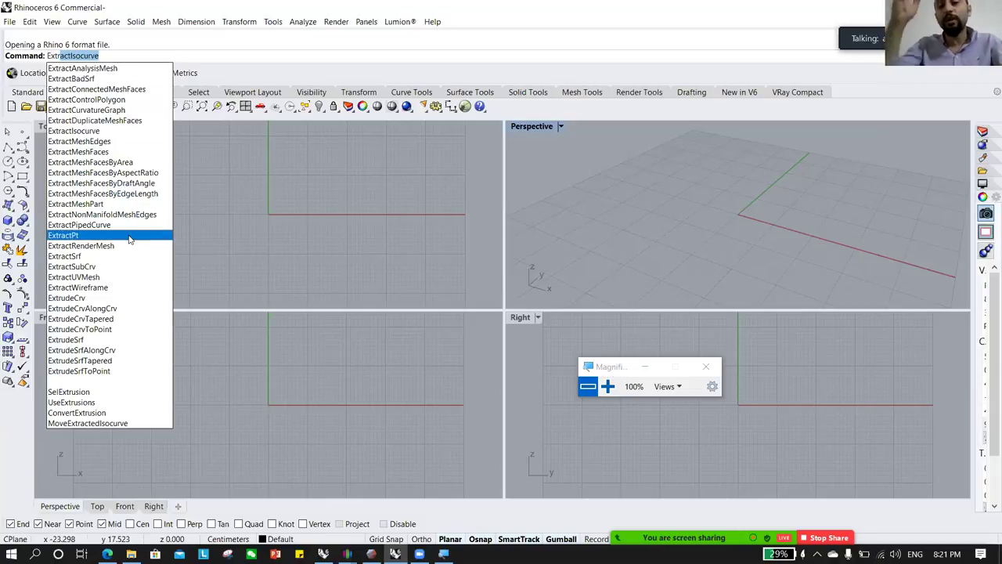
key(Escape)
text(Hhjgf)
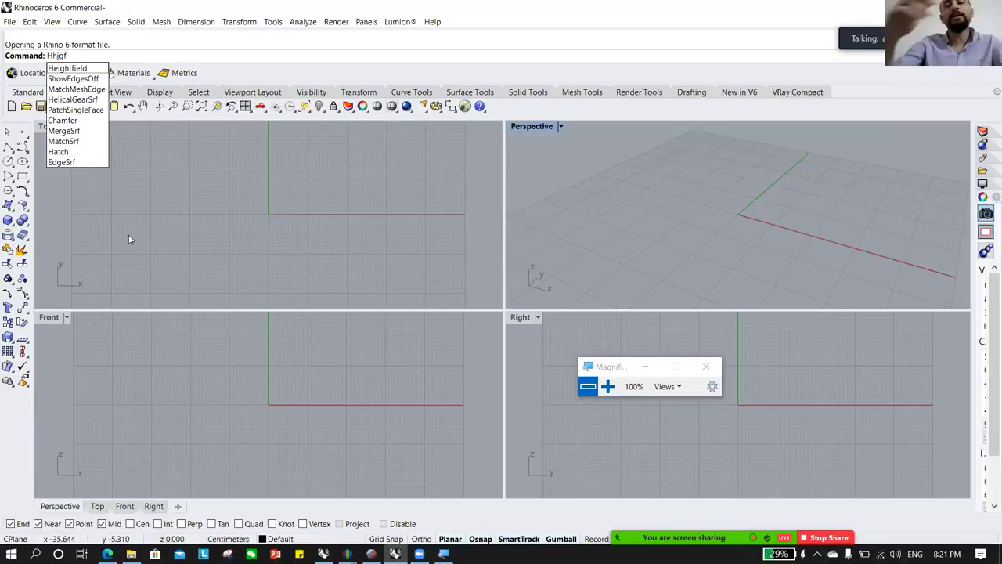
key(Escape)
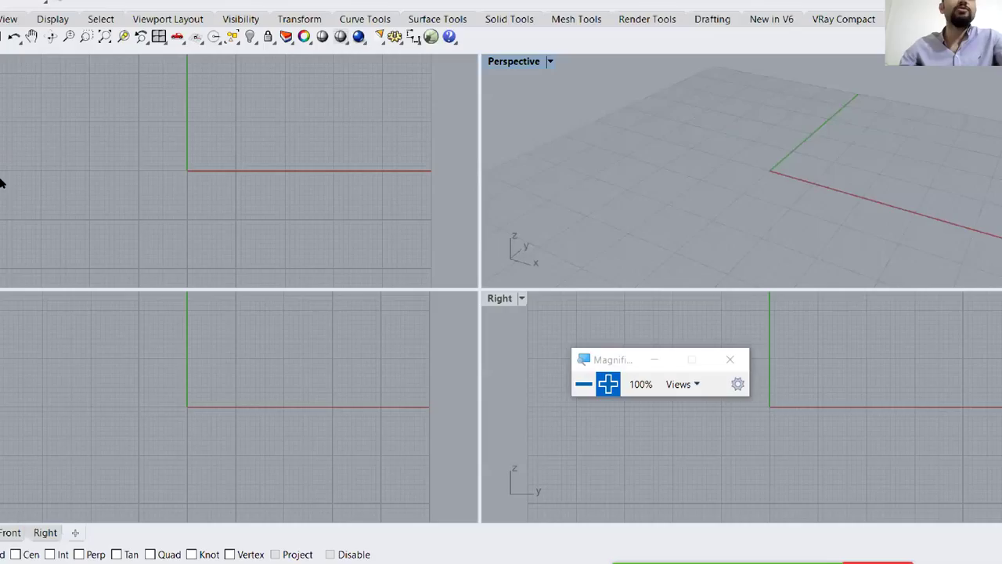
key(super+plus)
key(super+plus)
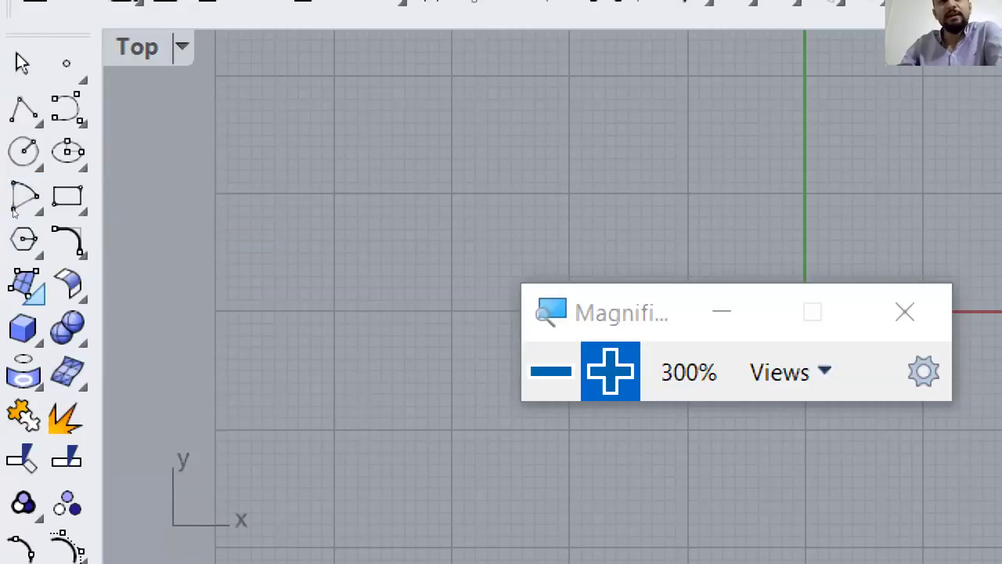
Tear off the Surface Creation toolbar as a floating panel over the Top view.
click(38, 296)
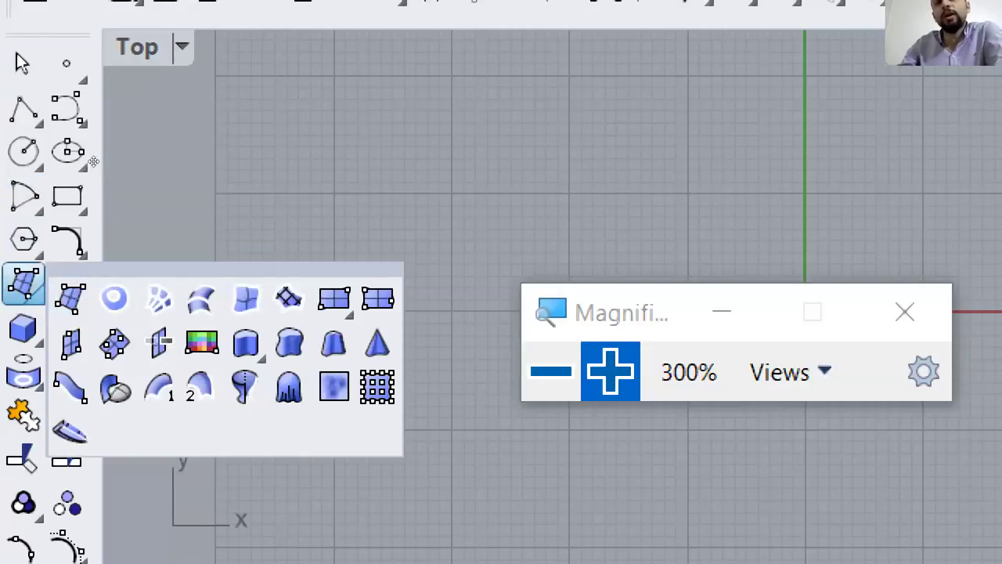
drag(118, 268, 242, 124)
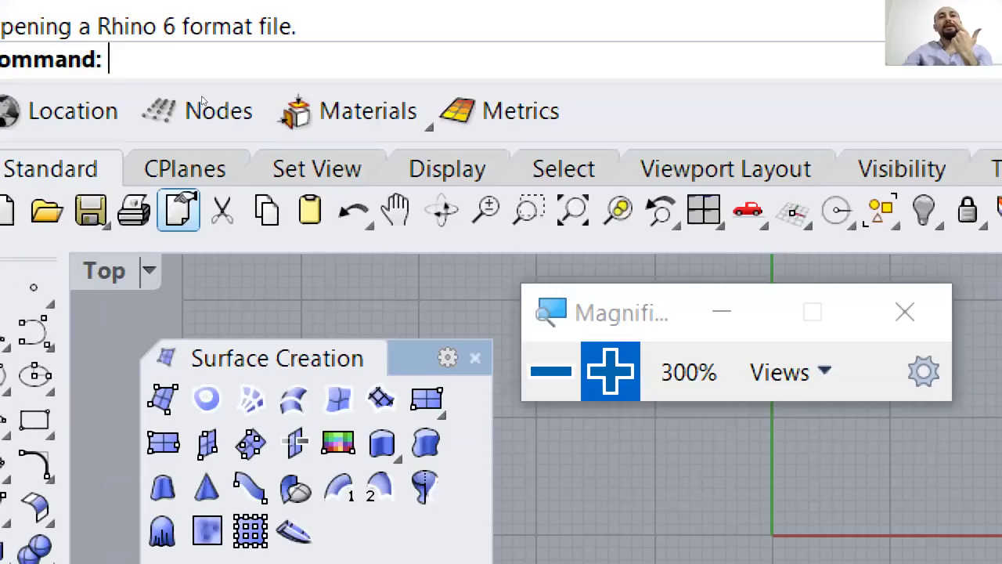
click(316, 168)
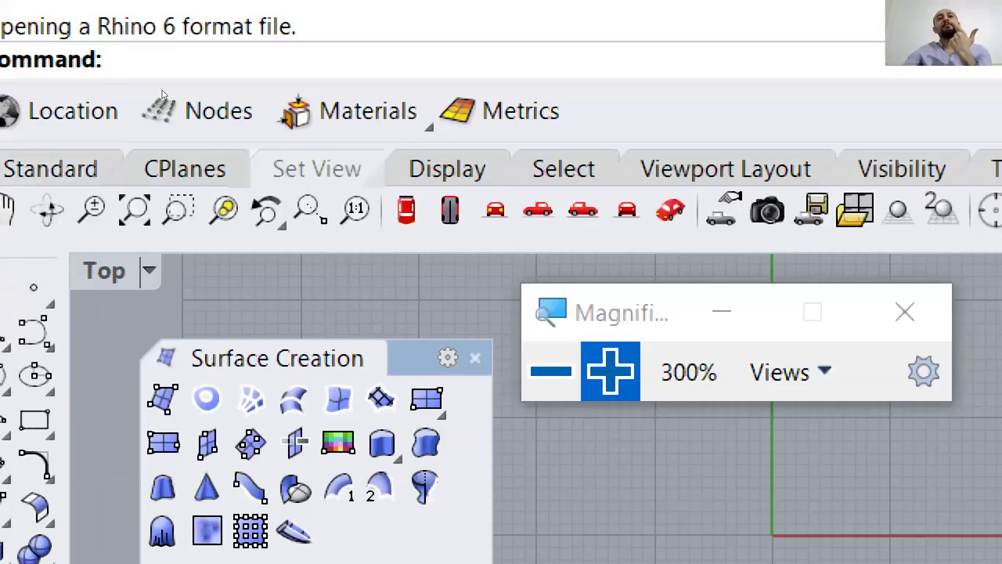
click(447, 169)
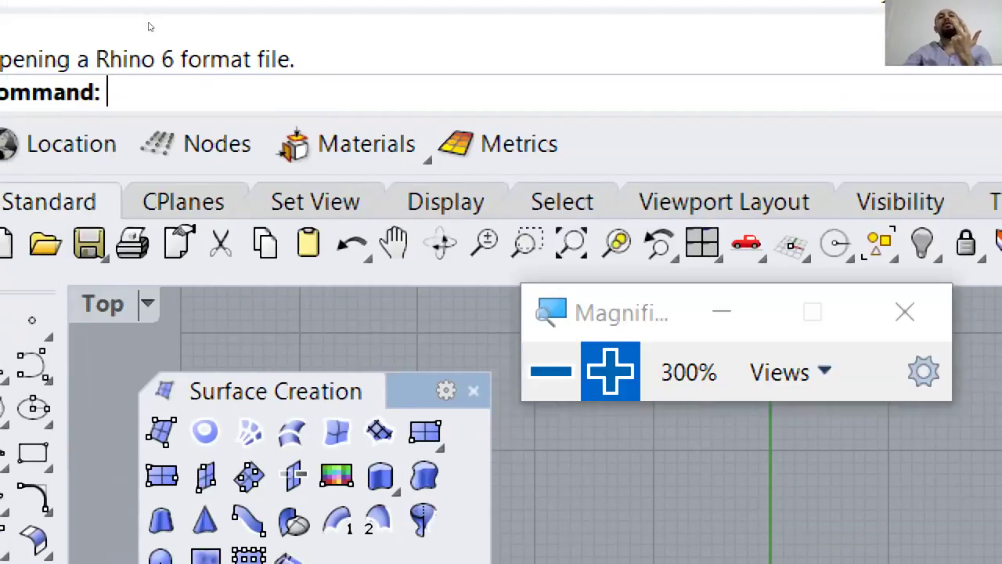
Glance at the Surface menu, clear stray prompt text, and magnify the screen to 400%.
key(alt+u)
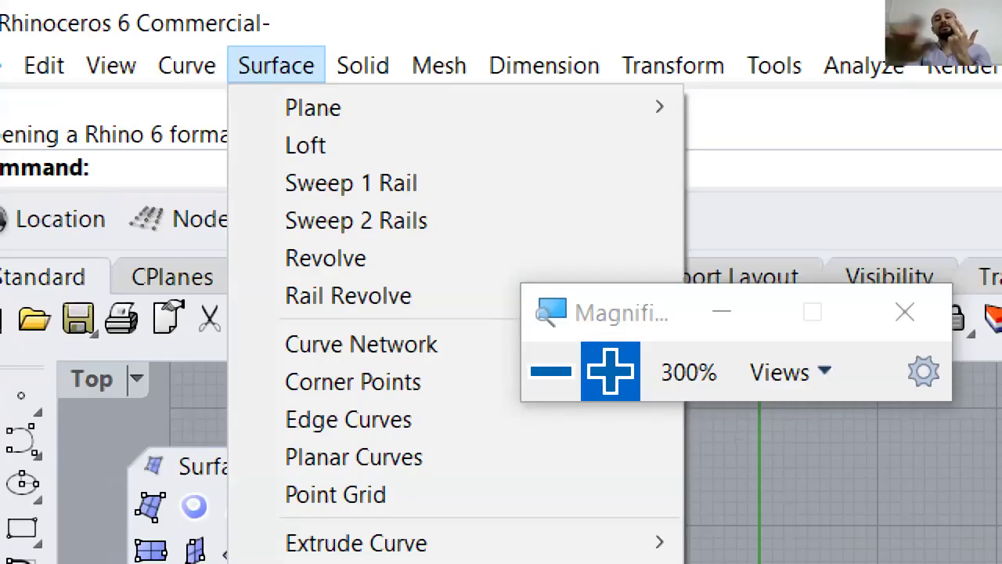
key(Escape)
text(jkj)
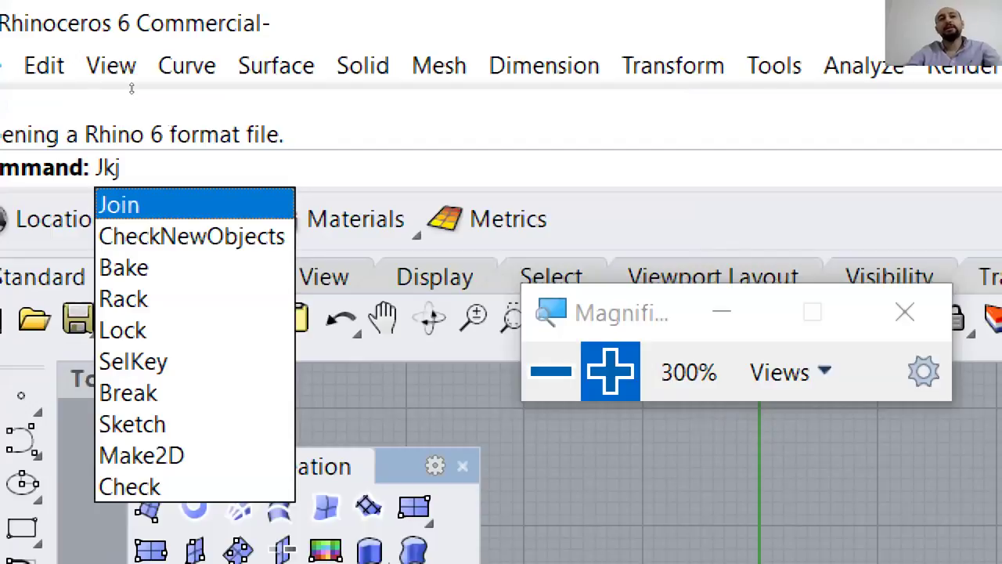
key(Escape)
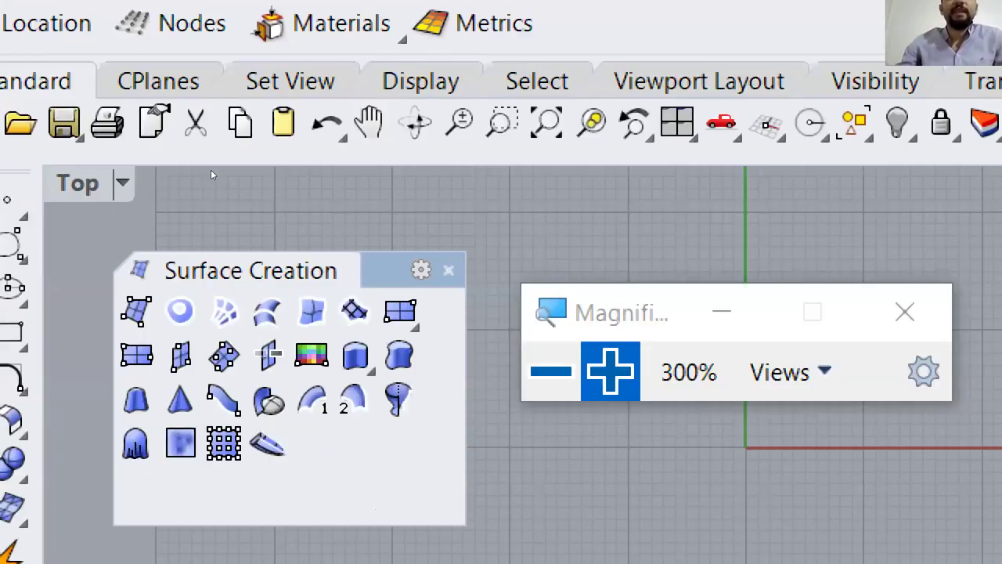
key(super+plus)
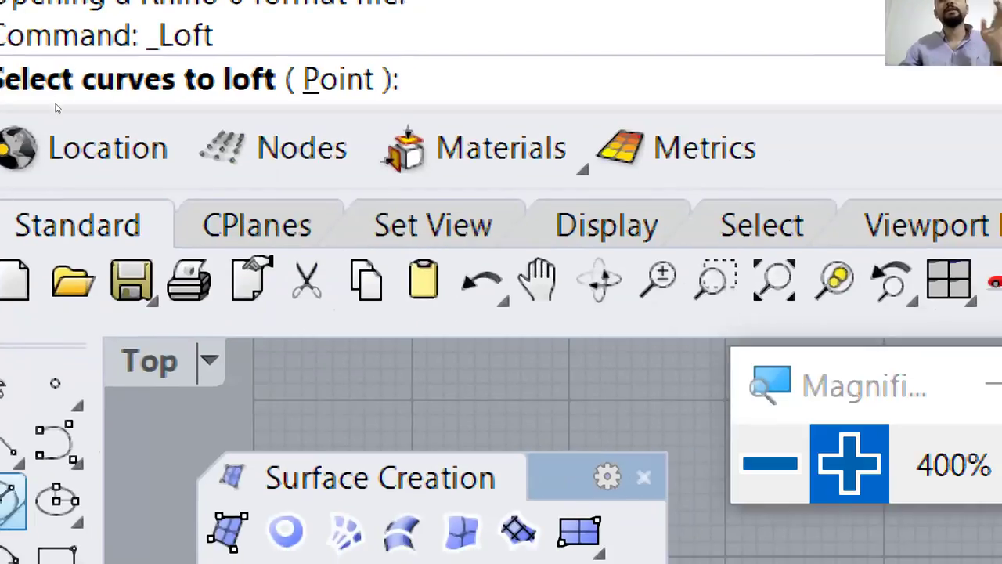
key(Escape)
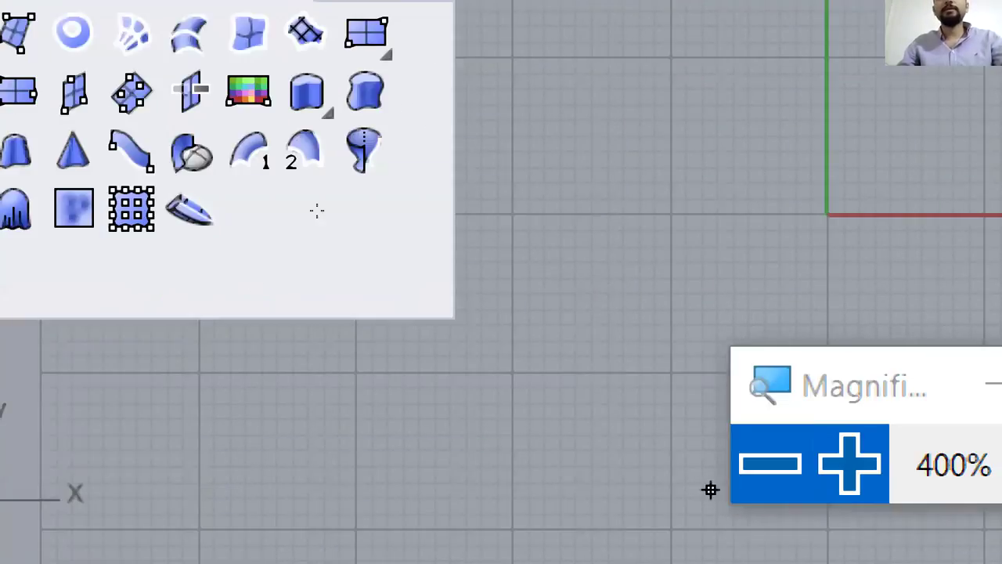
key(super+minus)
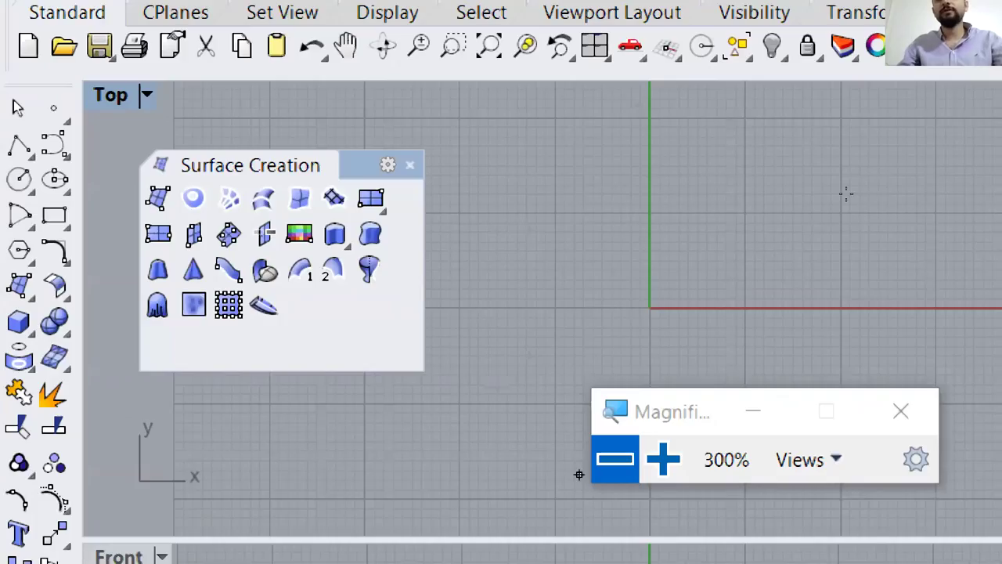
Restore 100% screen size and copy the wavy curve to a second position.
key(super+minus)
key(super+minus)
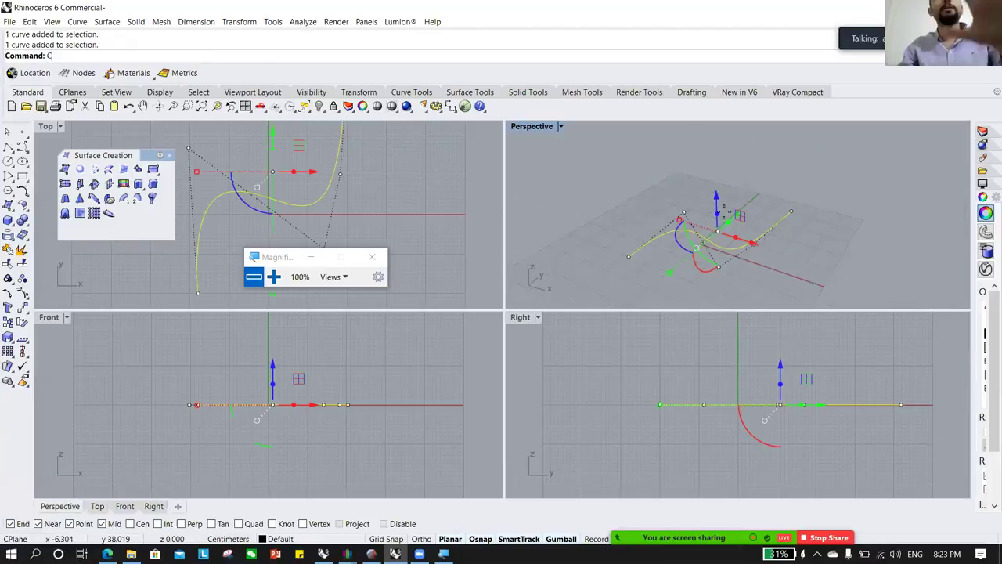
text(opy)
key(Return)
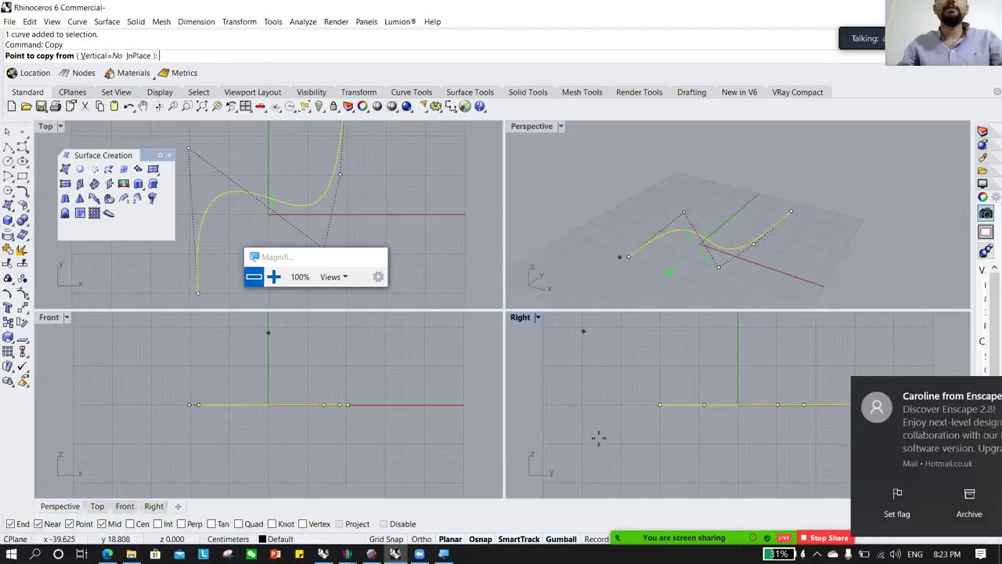
click(599, 438)
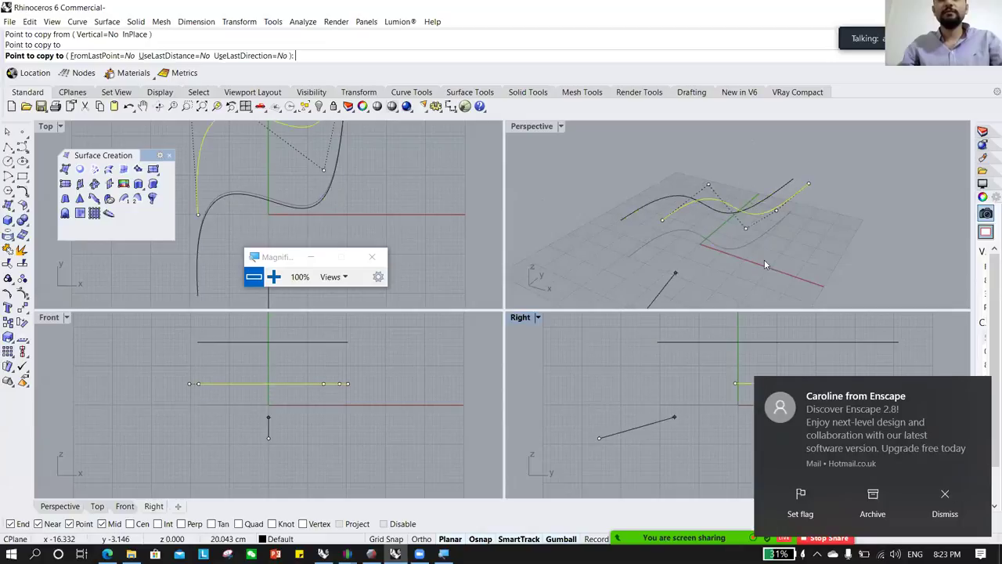
click(764, 259)
key(Return)
key(Escape)
Raise one copied curve higher with the gumball and maximize the Perspective view.
mouse_move(725, 266)
right_down()
mouse_move(806, 290)
mouse_move(746, 209)
mouse_move(720, 258)
right_up()
drag(626, 180, 783, 266)
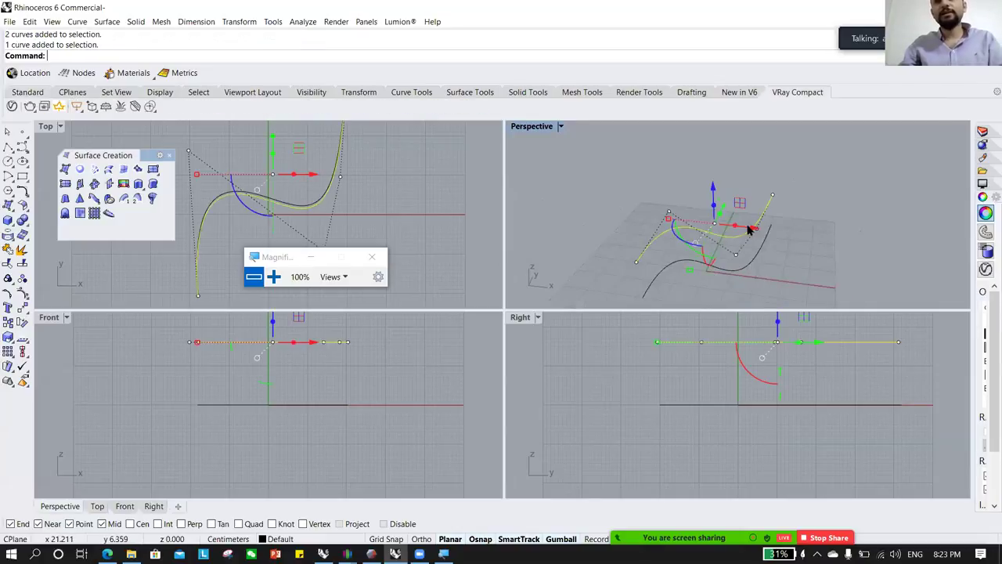
drag(712, 203, 719, 265)
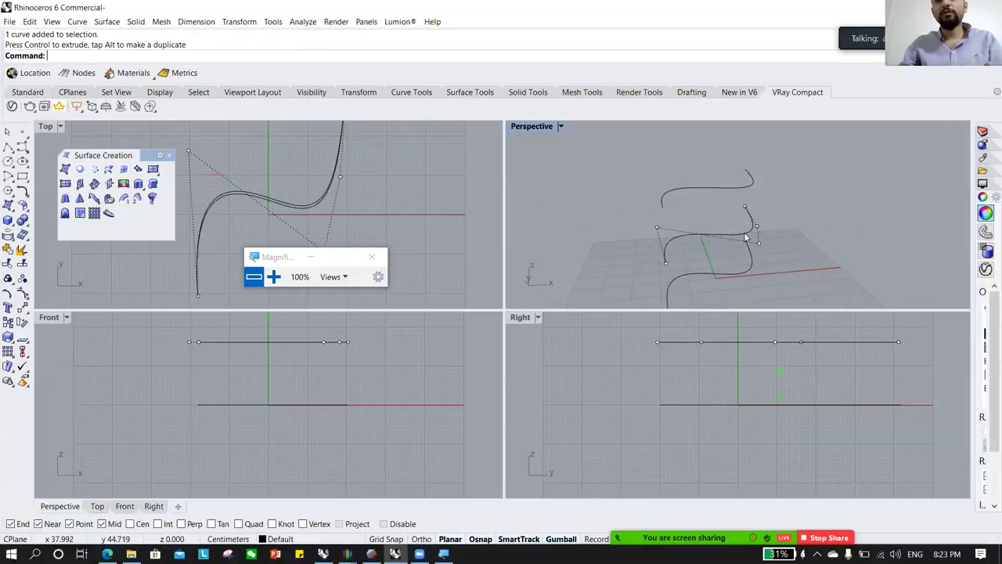
mouse_move(709, 229)
right_down()
mouse_move(761, 244)
mouse_move(734, 197)
right_up()
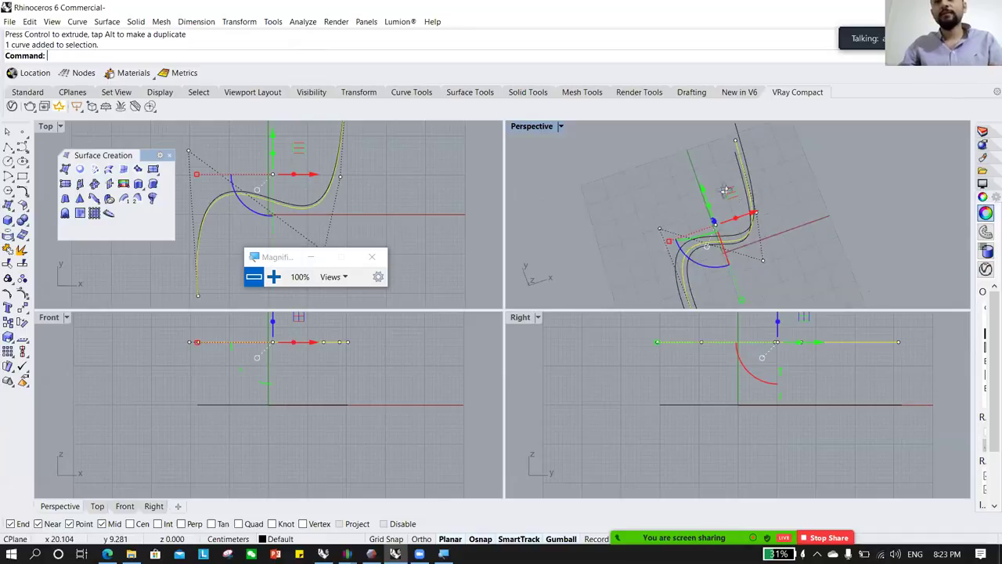
key(Escape)
mouse_move(665, 199)
right_down()
mouse_move(692, 185)
mouse_move(613, 203)
right_up()
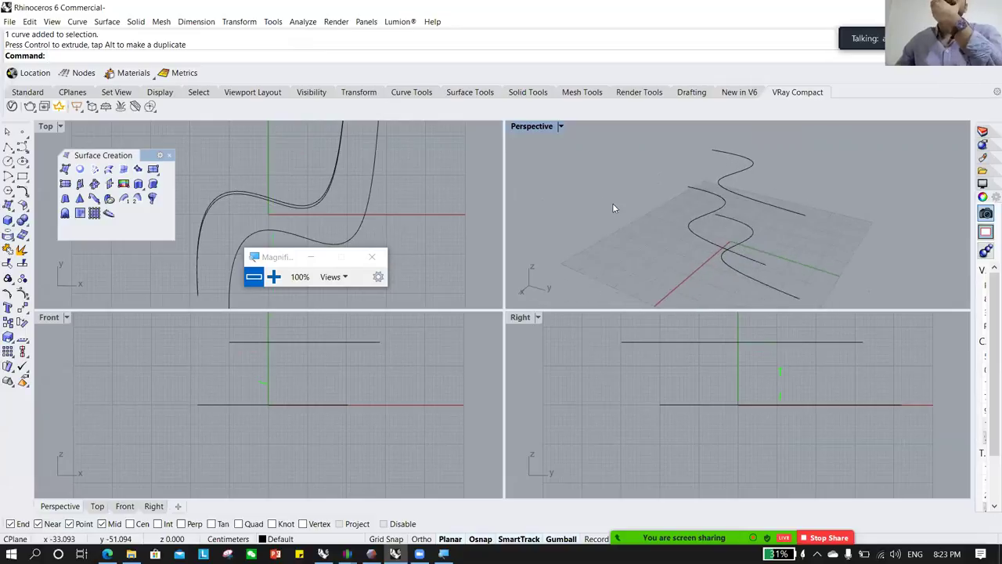
double_click(526, 127)
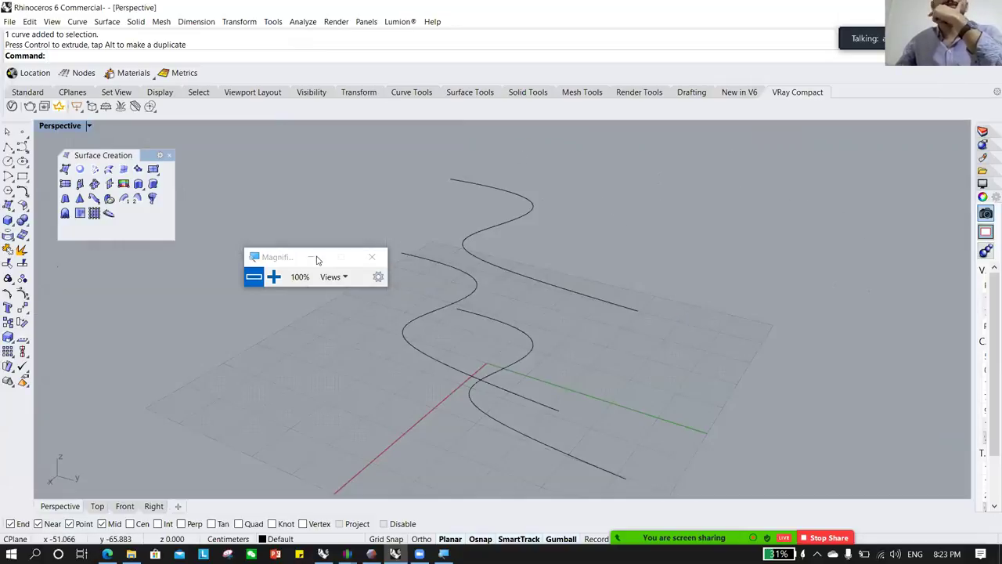
Loft a surface through the three wavy curves.
mouse_move(519, 331)
right_down()
mouse_move(426, 523)
mouse_move(452, 512)
right_up()
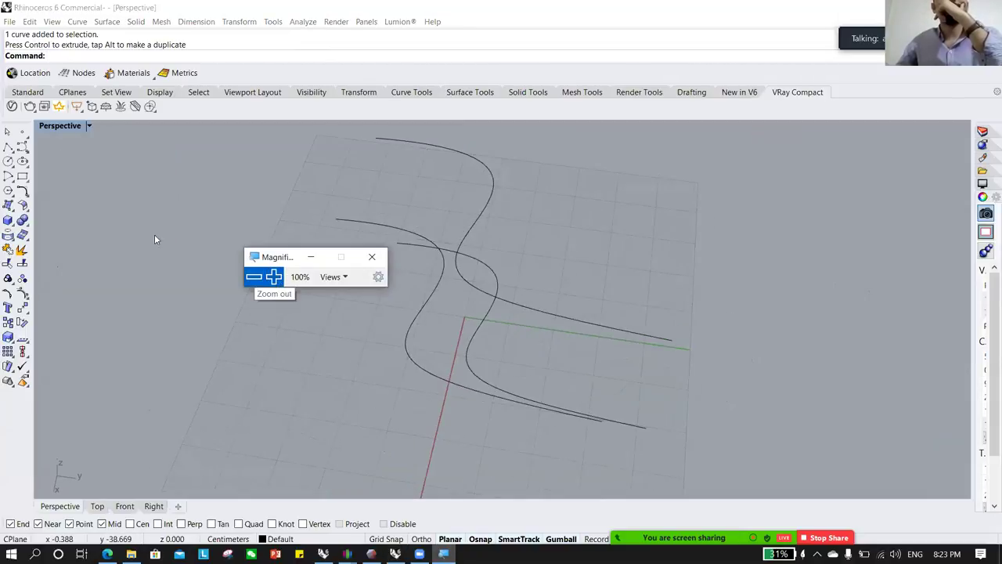
key(super+plus)
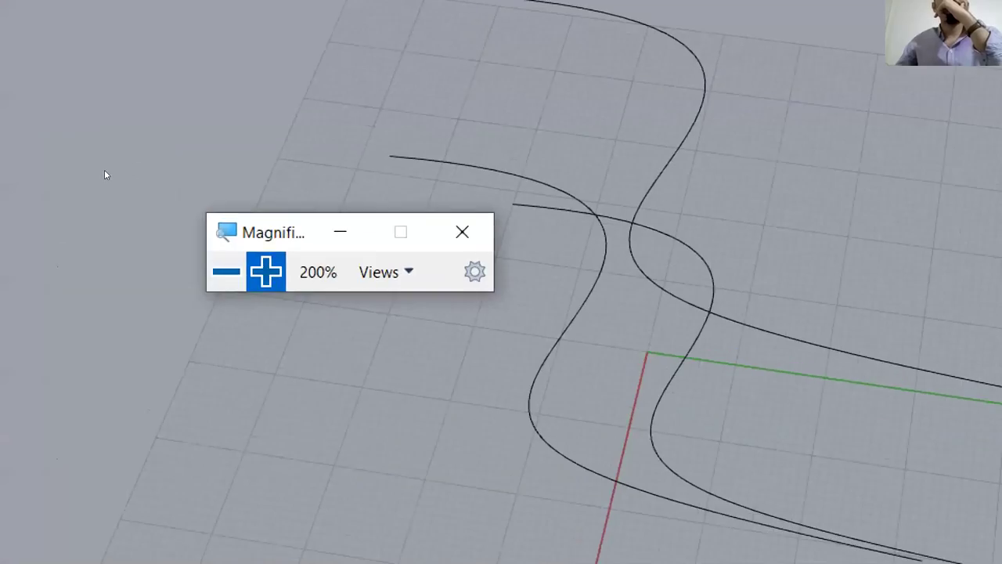
key(super+plus)
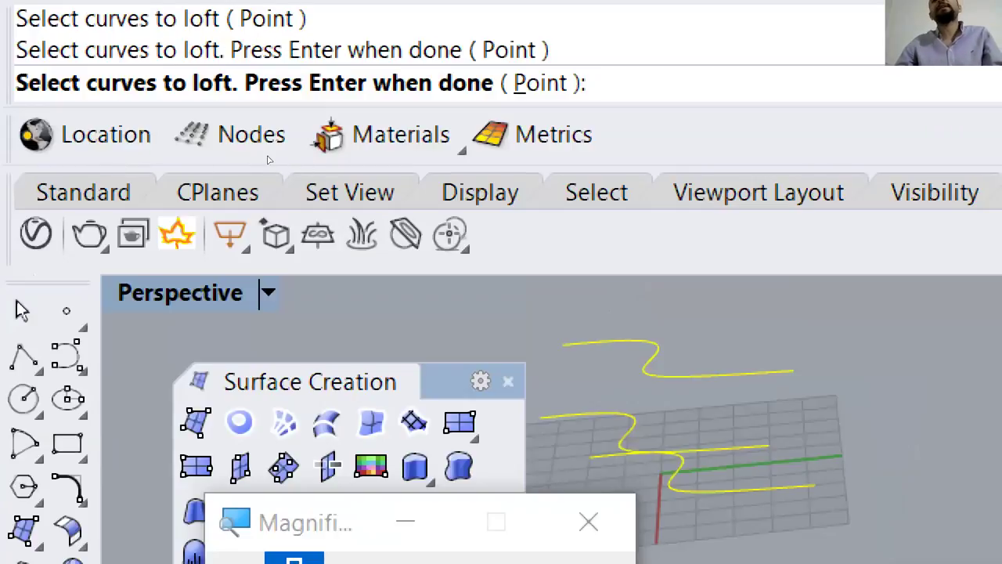
key(Return)
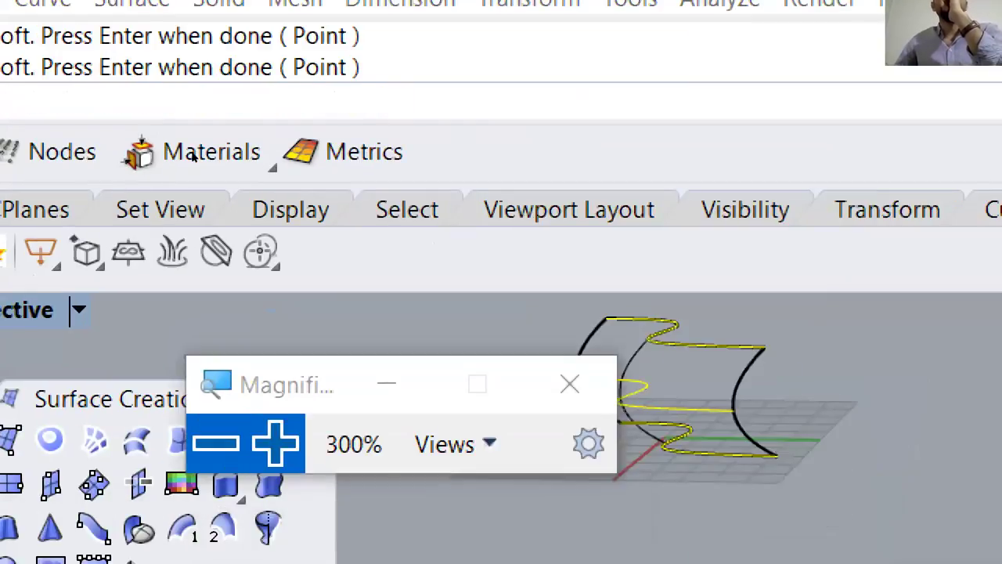
key(super+minus)
key(super+minus)
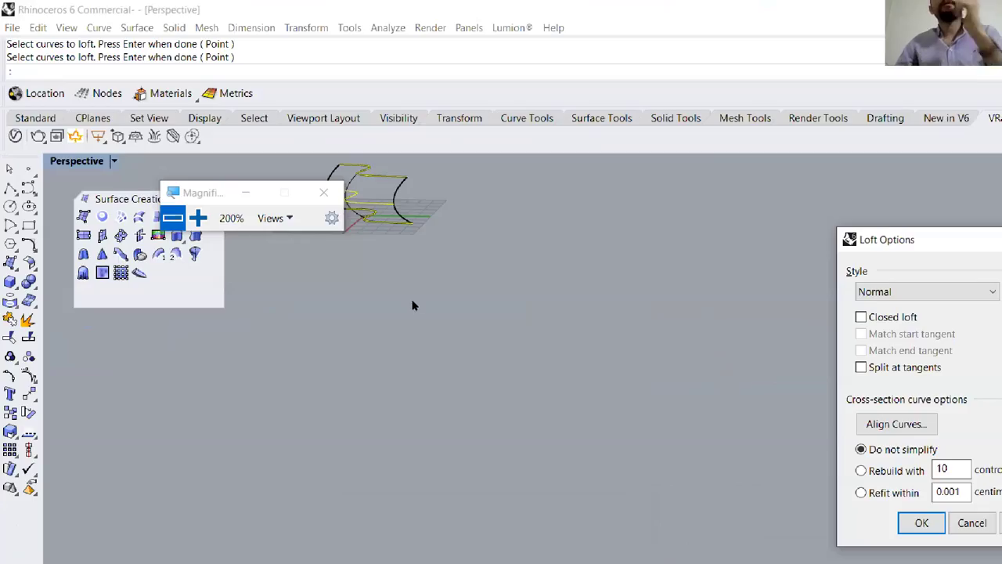
key(Return)
Switch the Perspective view to Shaded display.
scroll(413, 259, up, 3)
scroll(375, 260, up, 4)
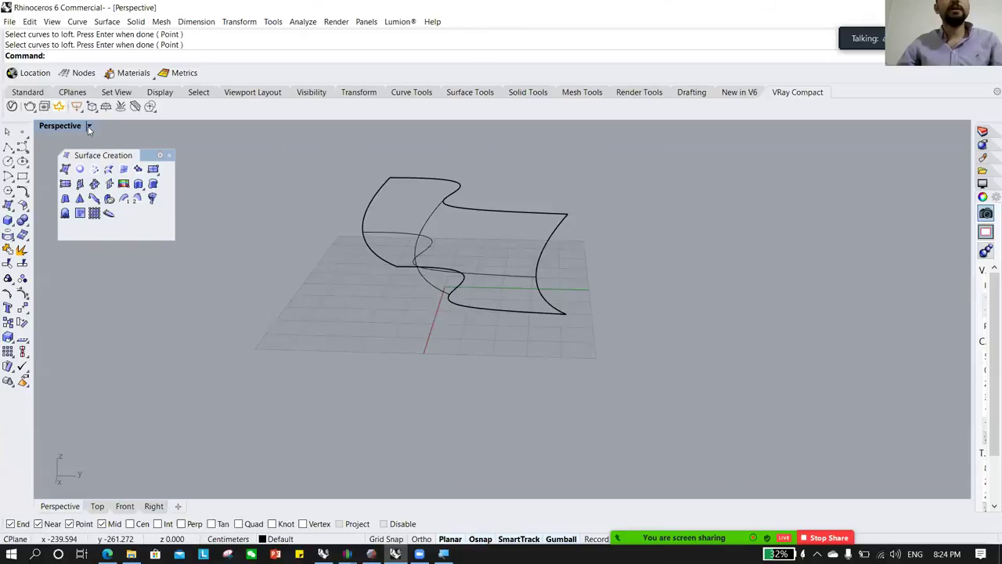
click(60, 126)
click(75, 166)
Zoom to fit the wavy surface and orbit to a front-facing angle.
mouse_move(574, 220)
right_down()
mouse_move(712, 387)
mouse_move(801, 436)
right_up()
click(800, 436)
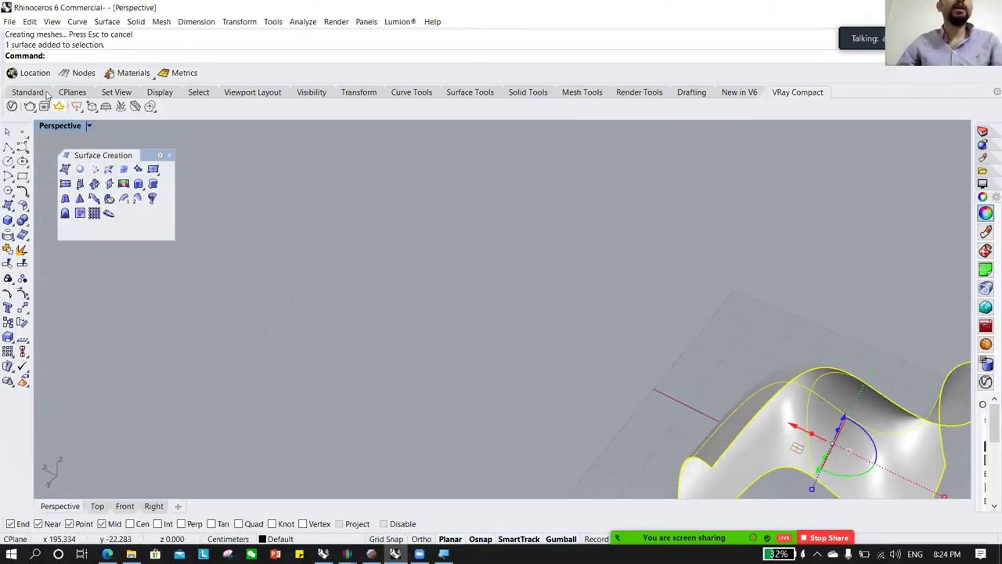
click(217, 106)
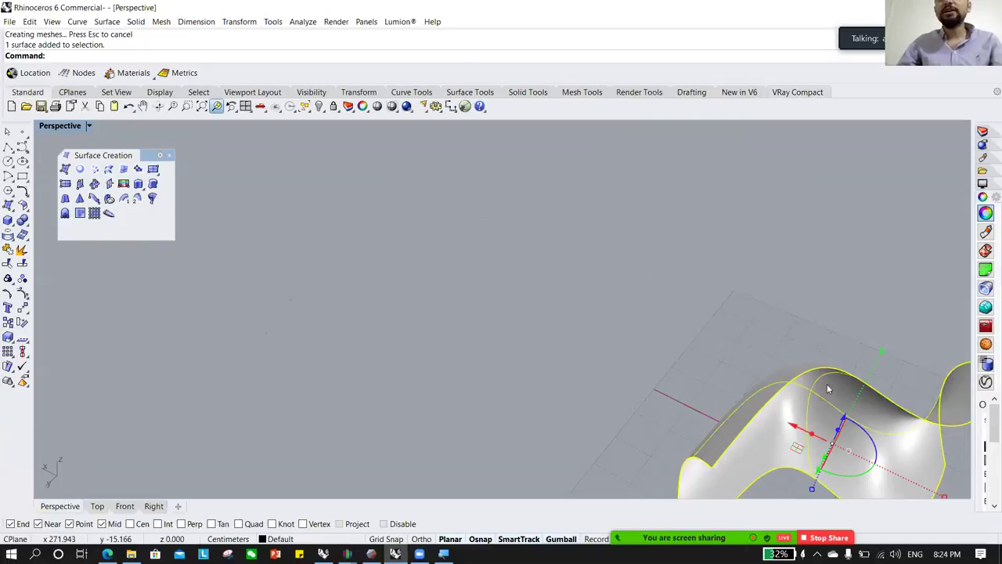
mouse_move(787, 315)
right_down()
mouse_move(841, 277)
mouse_move(599, 335)
mouse_move(700, 298)
mouse_move(821, 298)
right_up()
key(Escape)
key(Home)
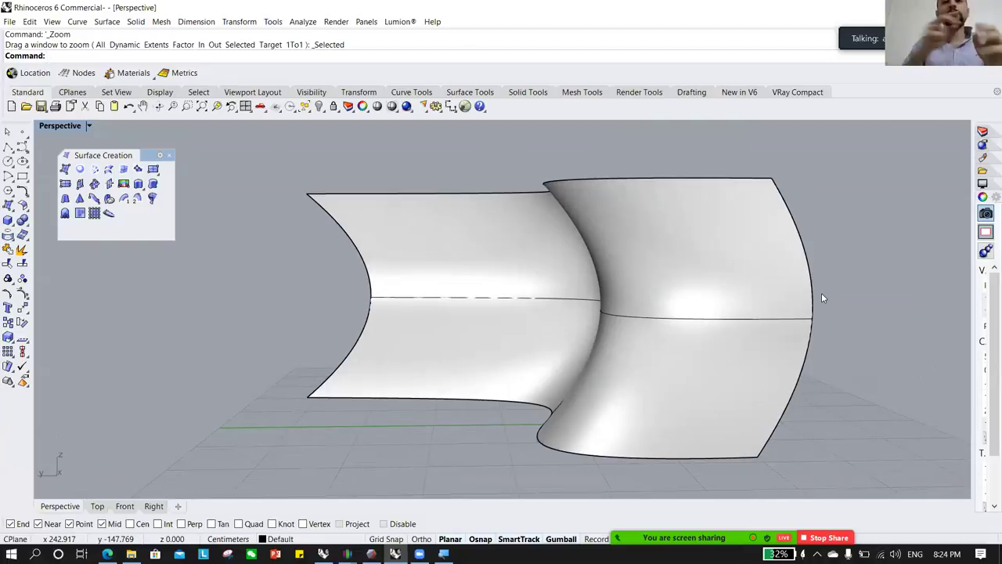
Add a new layer in the widened Layers panel and give it a custom name.
mouse_move(975, 280)
mouse_down()
mouse_move(814, 282)
mouse_move(849, 135)
mouse_up()
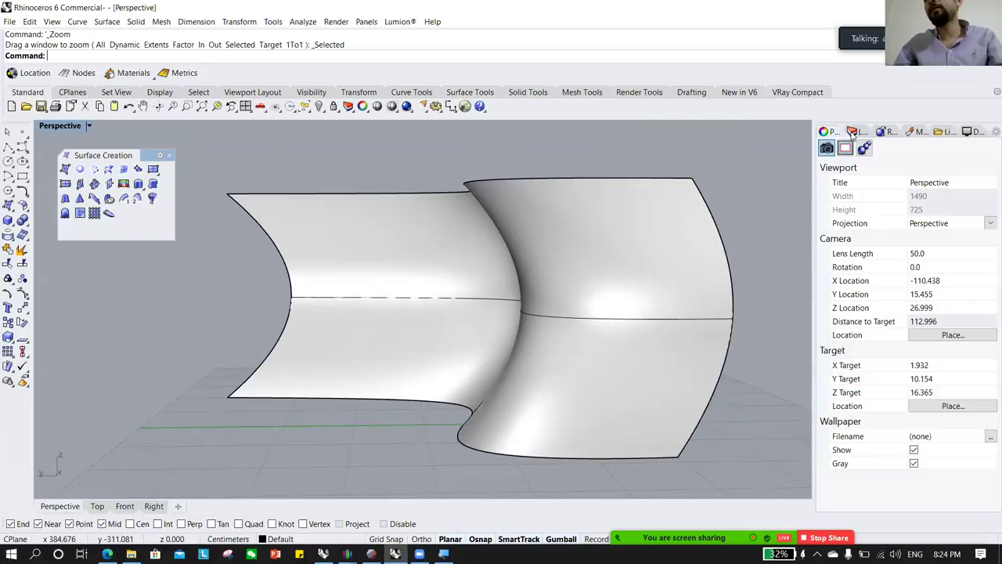
click(852, 133)
click(826, 146)
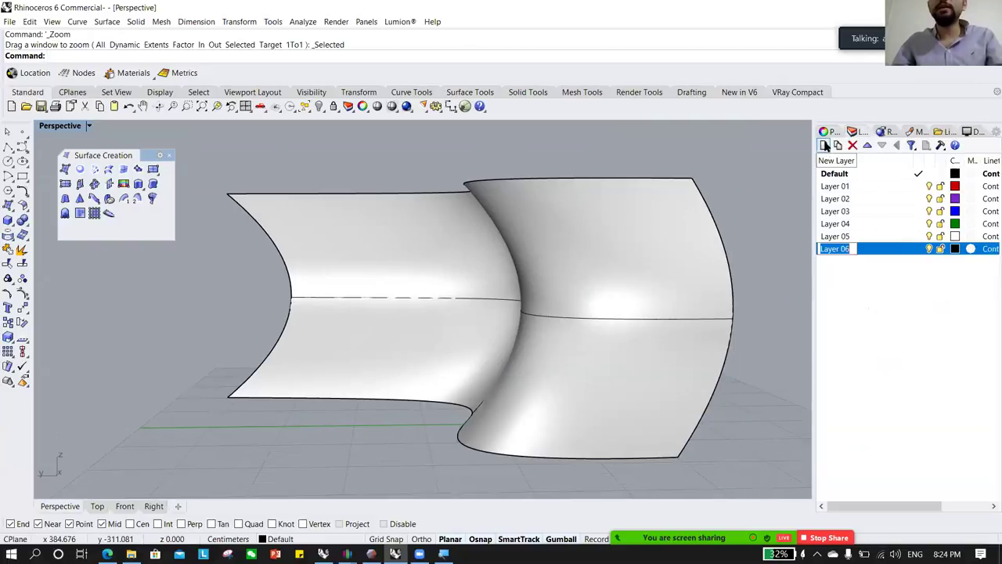
text(hassobly)
key(BackSpace)
key(BackSpace)
key(BackSpace)
key(BackSpace)
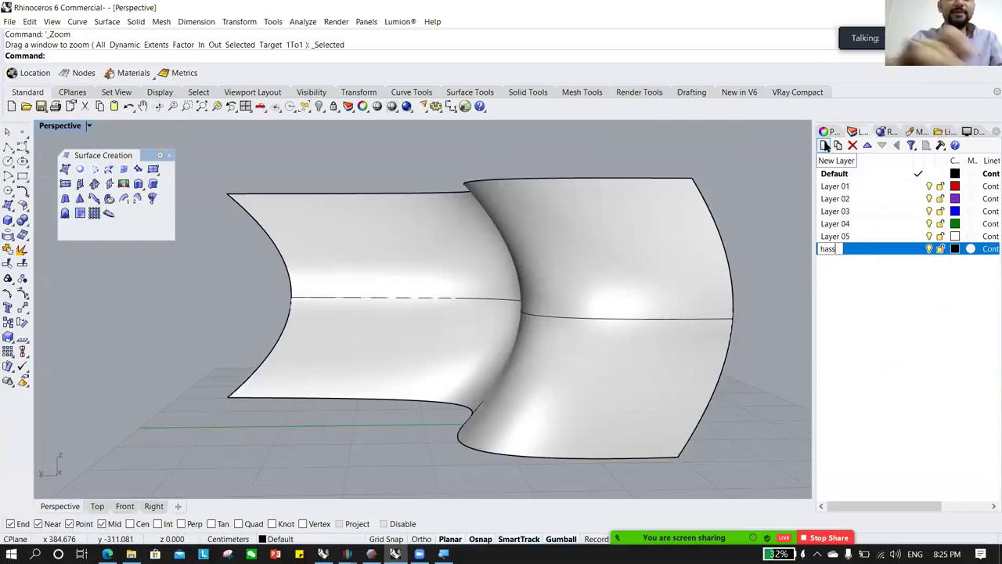
text(aboly)
key(Return)
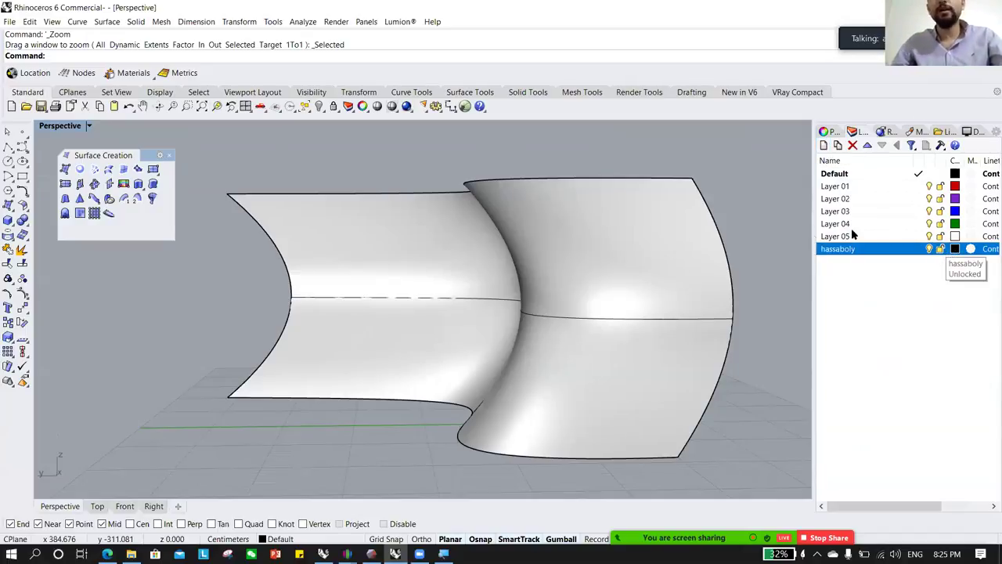
Move all objects onto the new layer and toggle its visibility off and on.
key(ctrl+a)
right_click(856, 249)
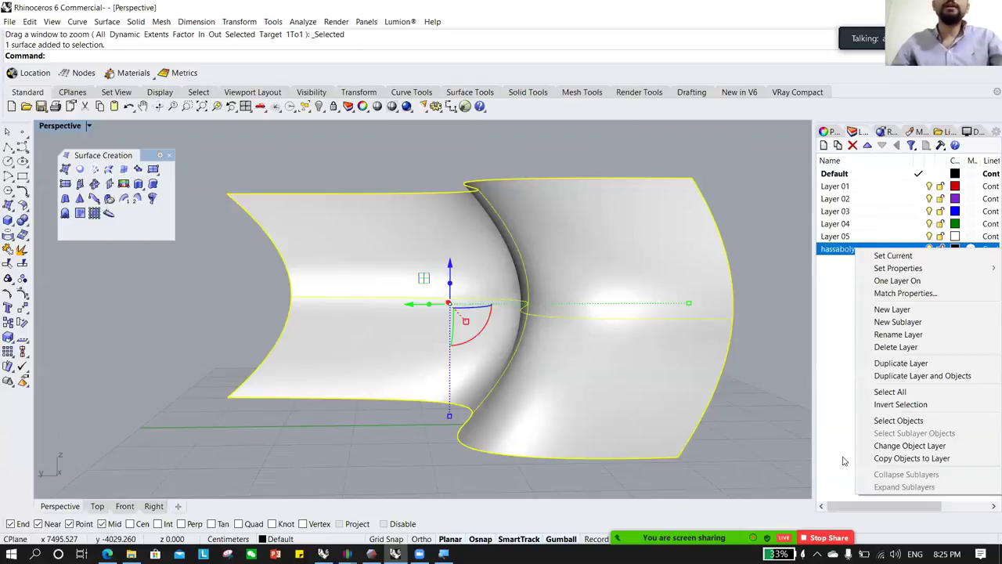
click(880, 446)
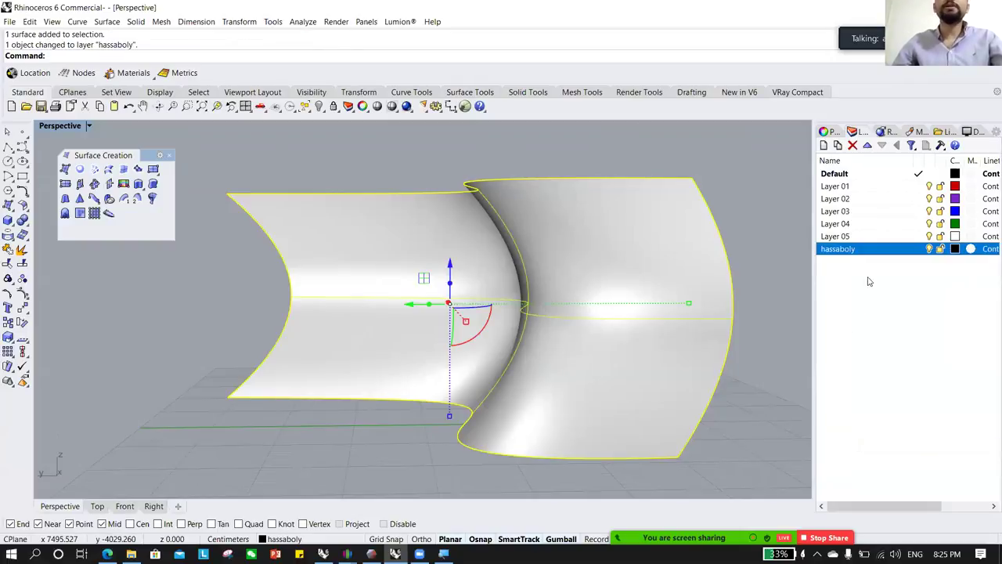
click(929, 249)
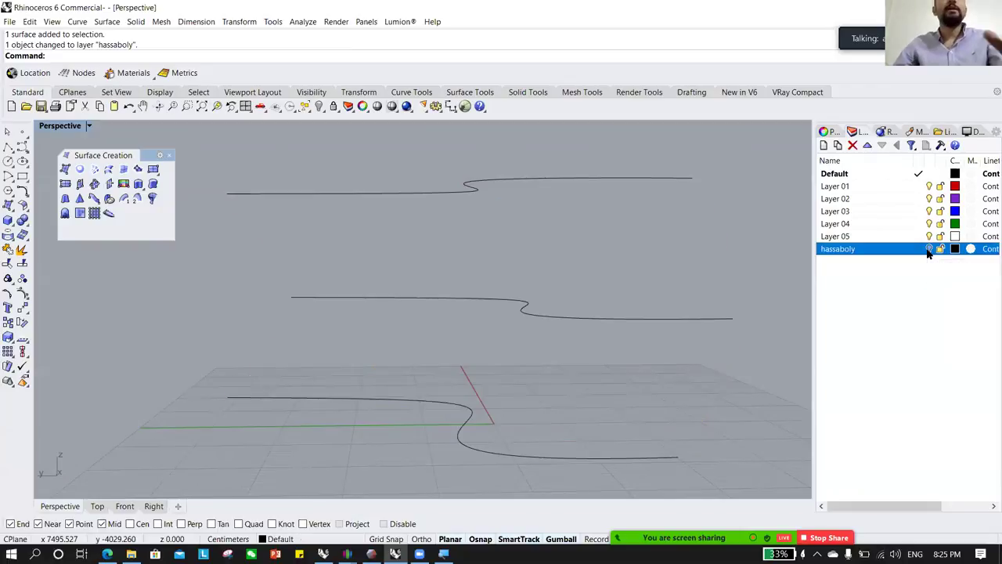
click(929, 249)
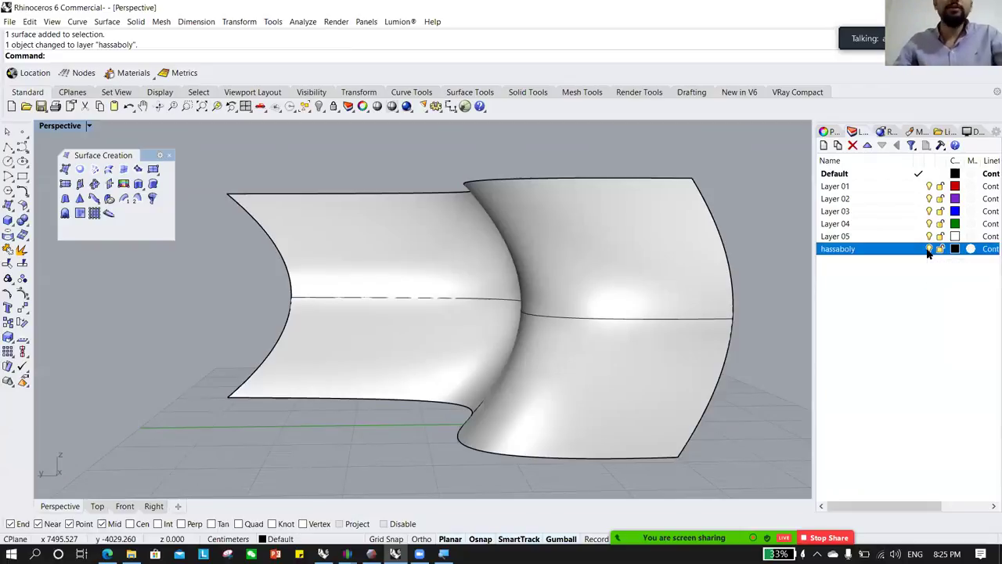
scroll(372, 264, down, 5)
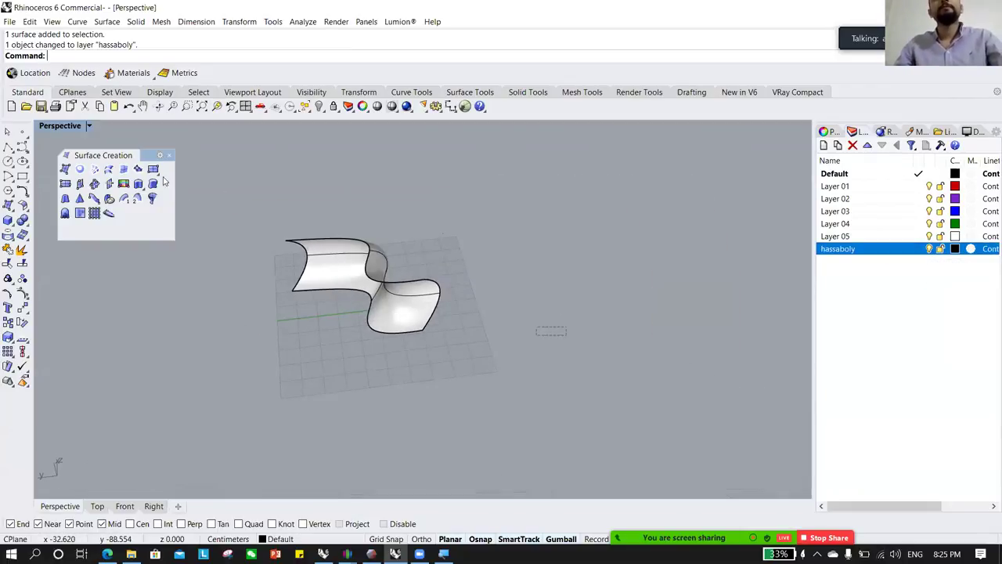
key(ctrl+a)
Delete the surface and its curves, and narrow the layer panel.
key(Delete)
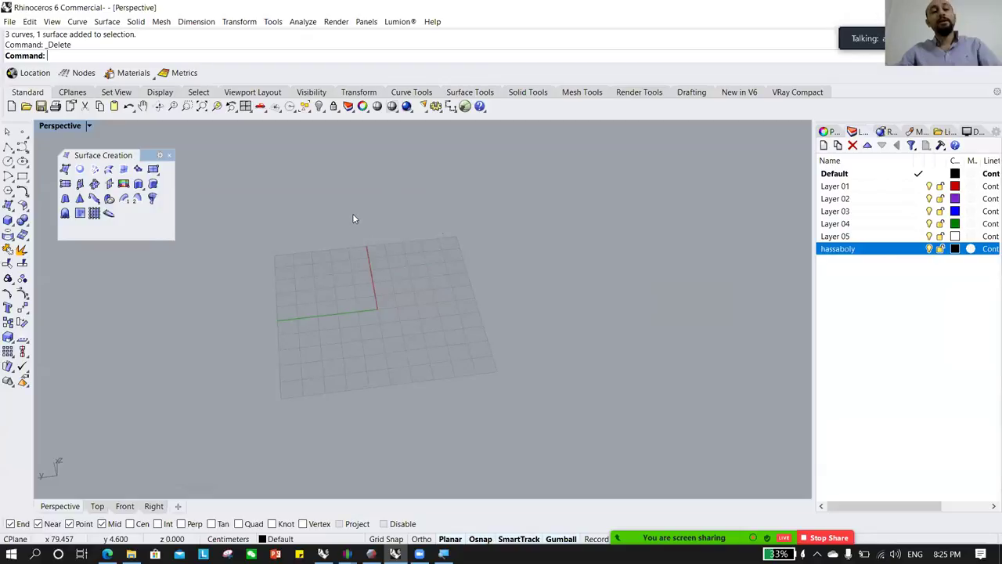
scroll(353, 293, up, 5)
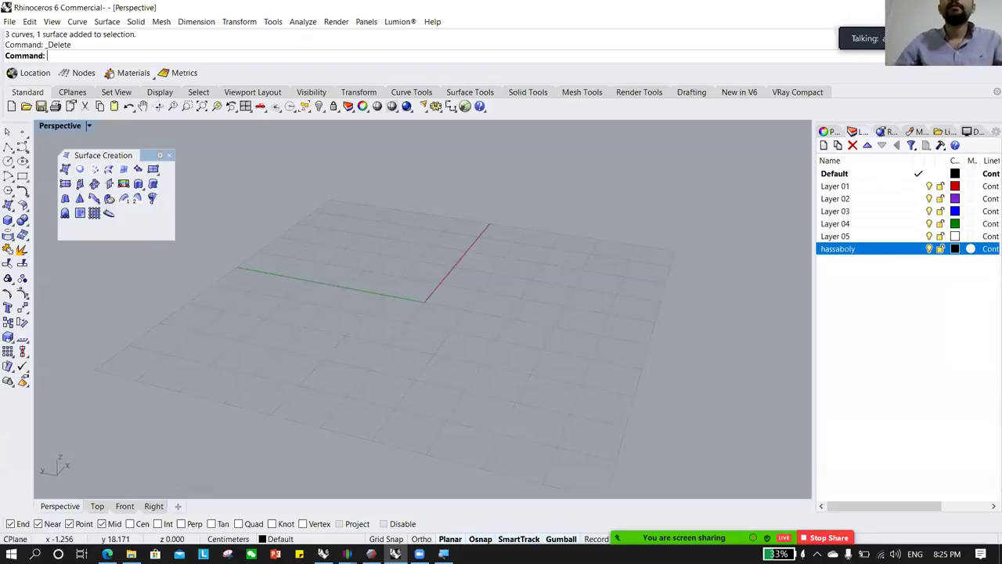
drag(815, 161, 973, 122)
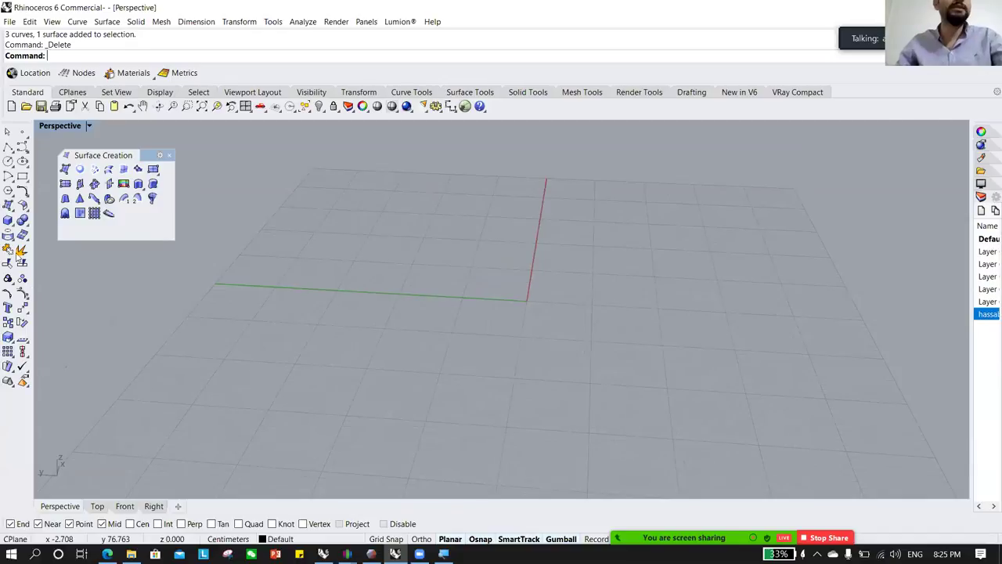
Draw a 20 cm box on the grid and drag it to a new position.
click(7, 220)
click(420, 278)
text(20)
key(Return)
key(Return)
key(Return)
drag(369, 247, 541, 361)
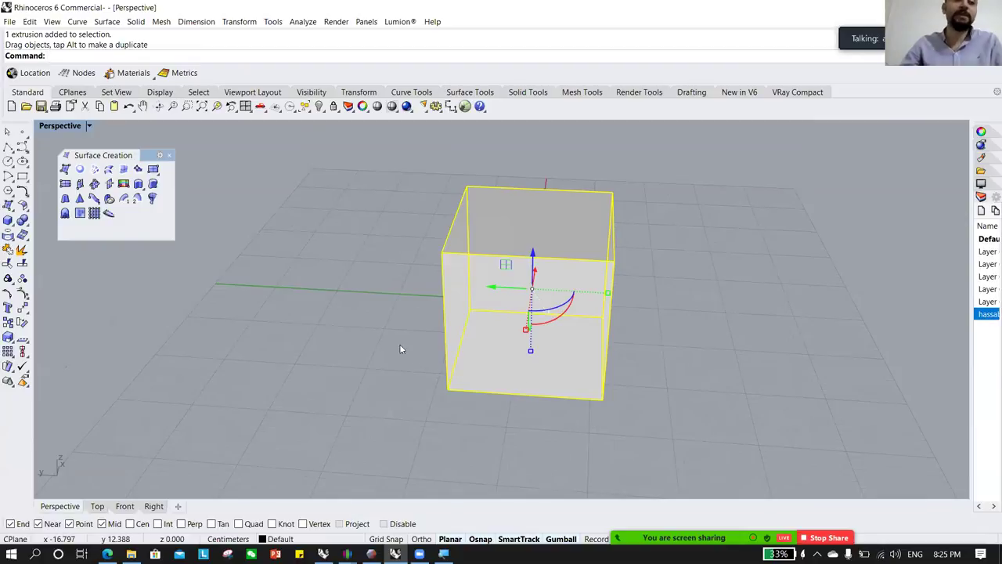
Duplicate the box's edges as curves and delete the solid box.
click(77, 21)
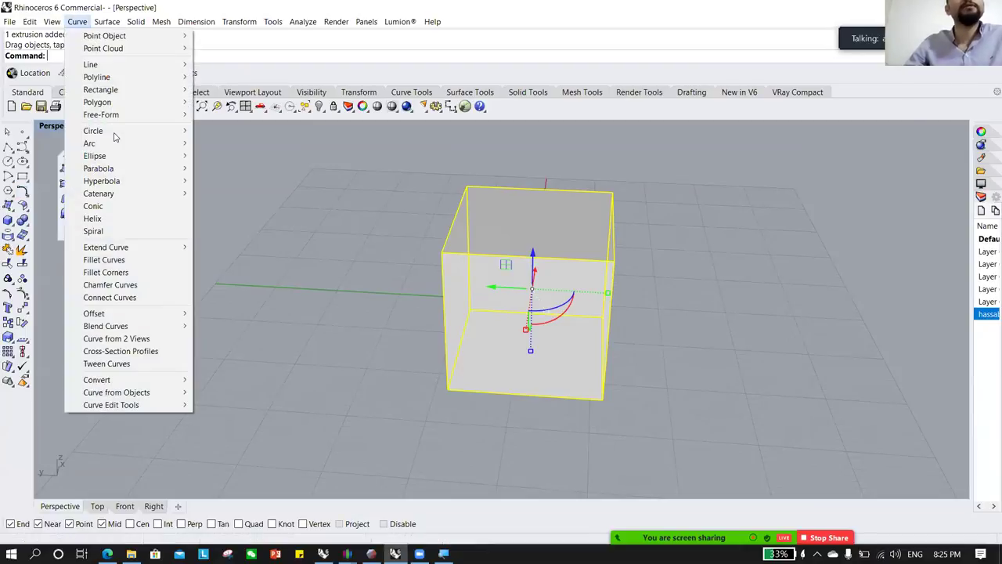
mouse_move(116, 393)
key(Return)
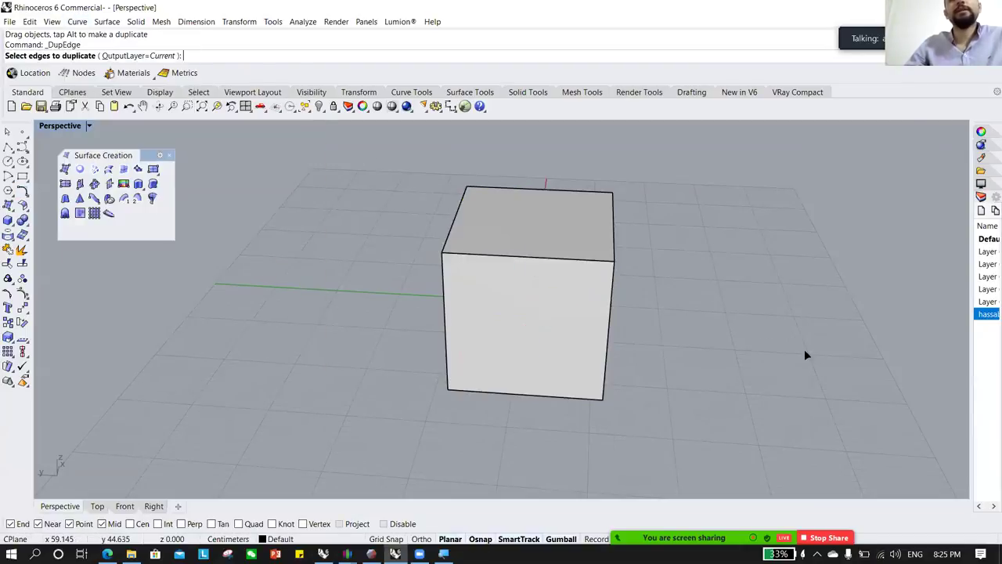
key(Return)
click(540, 357)
key(Delete)
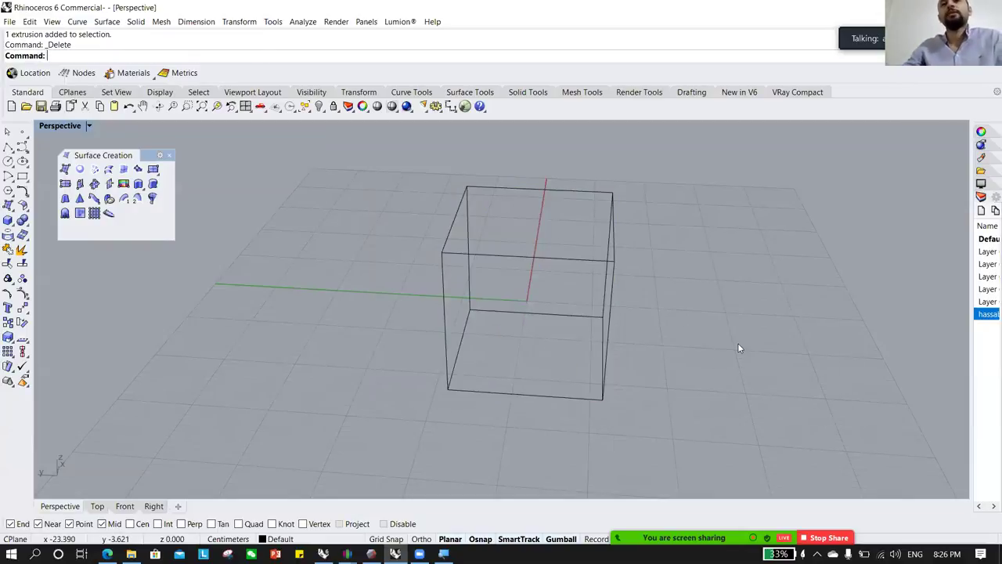
Window-select the 12 edge curves and group them into one wire cube.
right_drag(656, 350, 436, 331)
mouse_move(451, 287)
right_down()
mouse_move(571, 279)
mouse_move(779, 295)
mouse_move(816, 365)
mouse_move(771, 411)
right_up()
drag(764, 413, 225, 154)
text(oup)
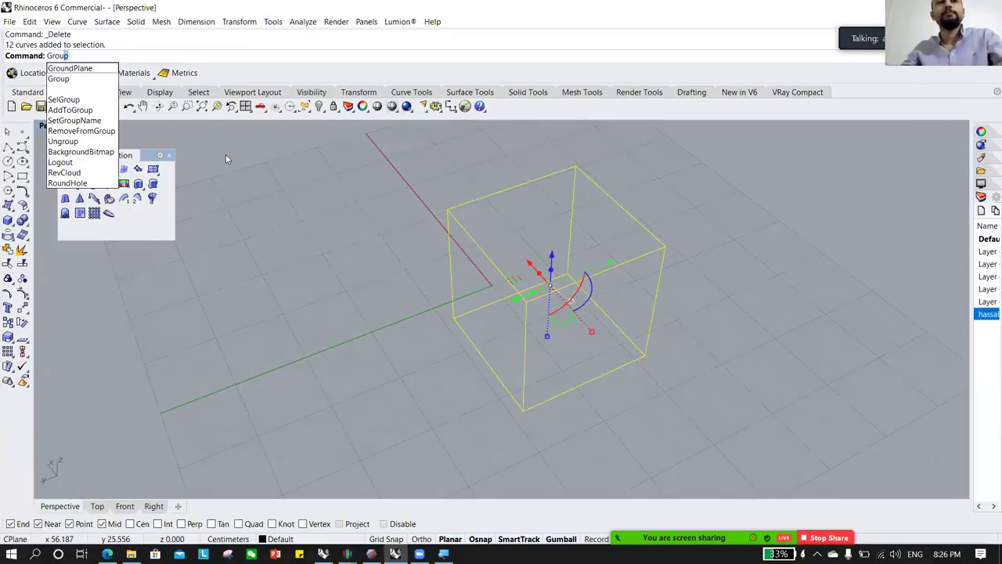
key(Return)
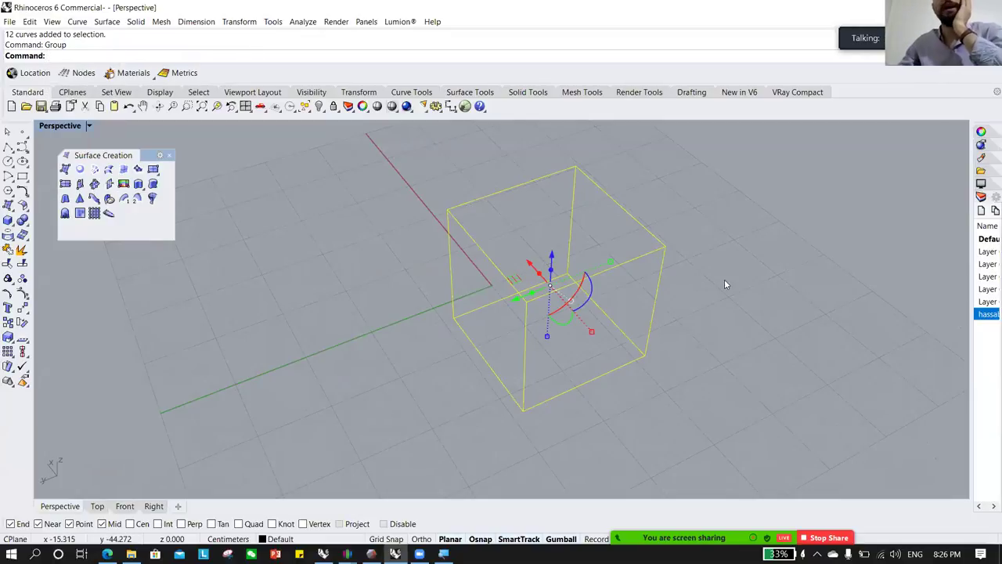
click(661, 262)
mouse_move(521, 251)
right_down()
mouse_move(822, 242)
mouse_move(779, 318)
mouse_move(808, 323)
right_up()
click(815, 326)
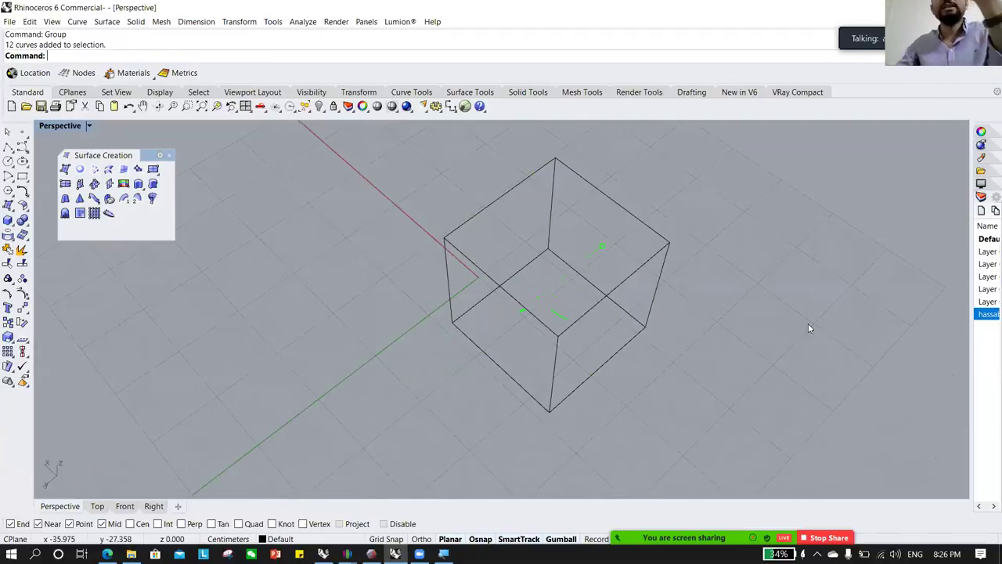
Draw a rectangular plane across the box's base, then undo it.
right_drag(505, 406, 571, 386)
scroll(154, 343, up, 3)
scroll(14, 199, up, 2)
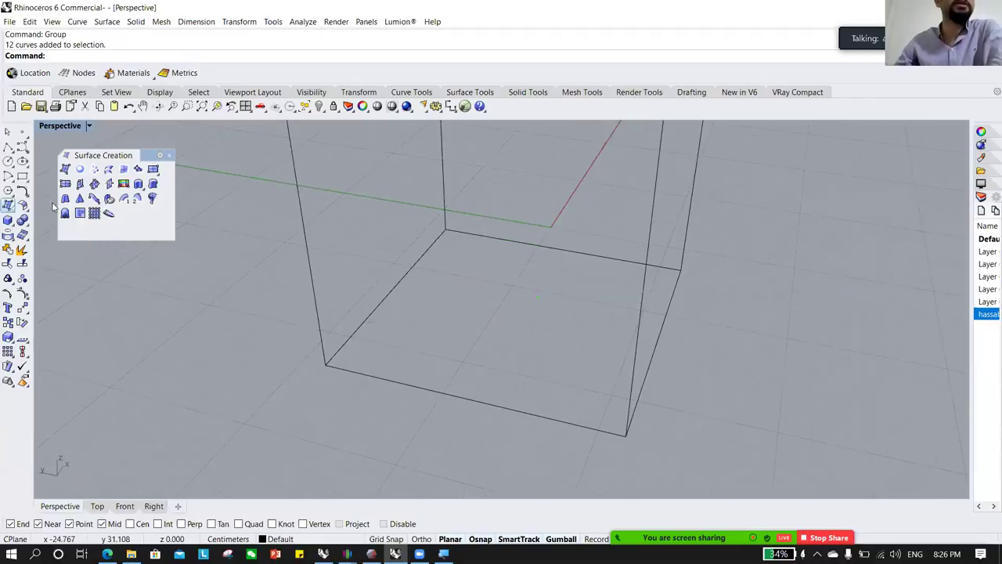
click(153, 171)
right_drag(503, 329, 477, 340)
click(432, 240)
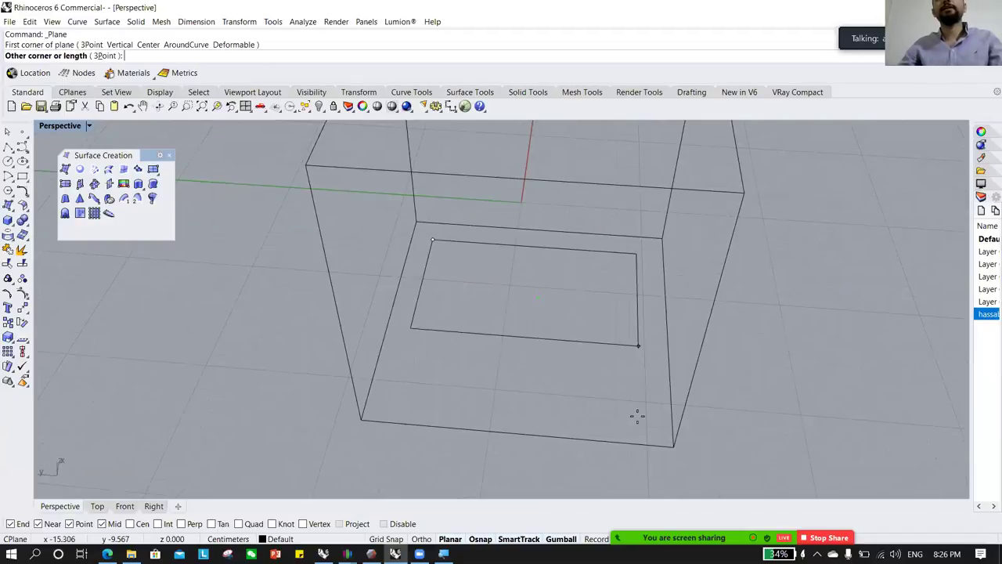
click(644, 418)
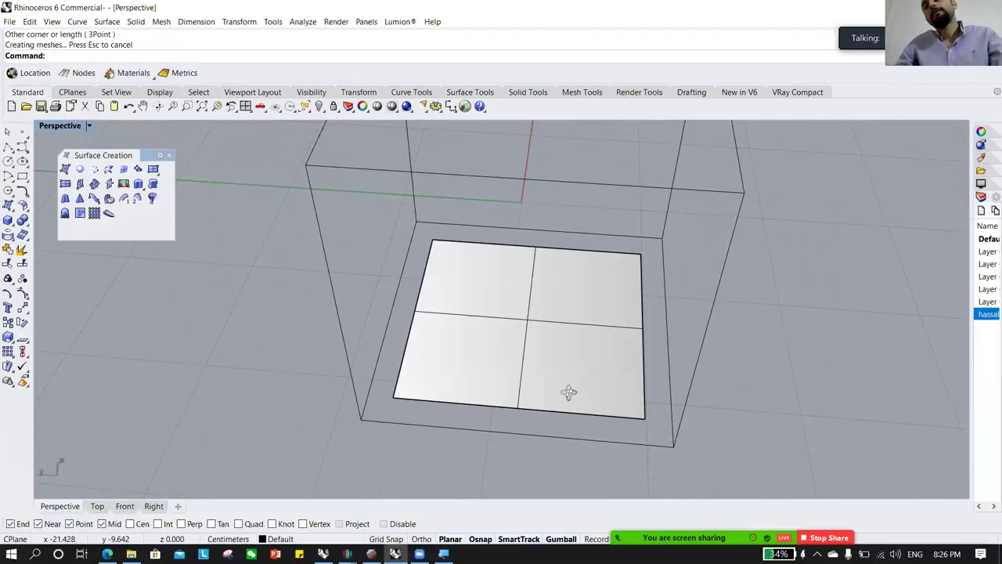
right_drag(563, 381, 549, 387)
key(ctrl+z)
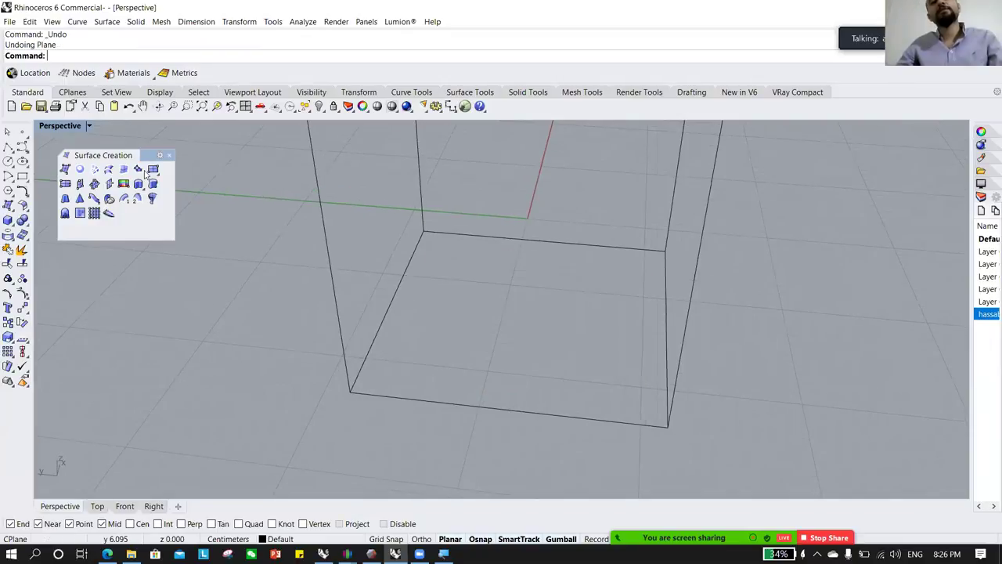
Redraw the rectangular plane on the box's floor and select it.
key(Return)
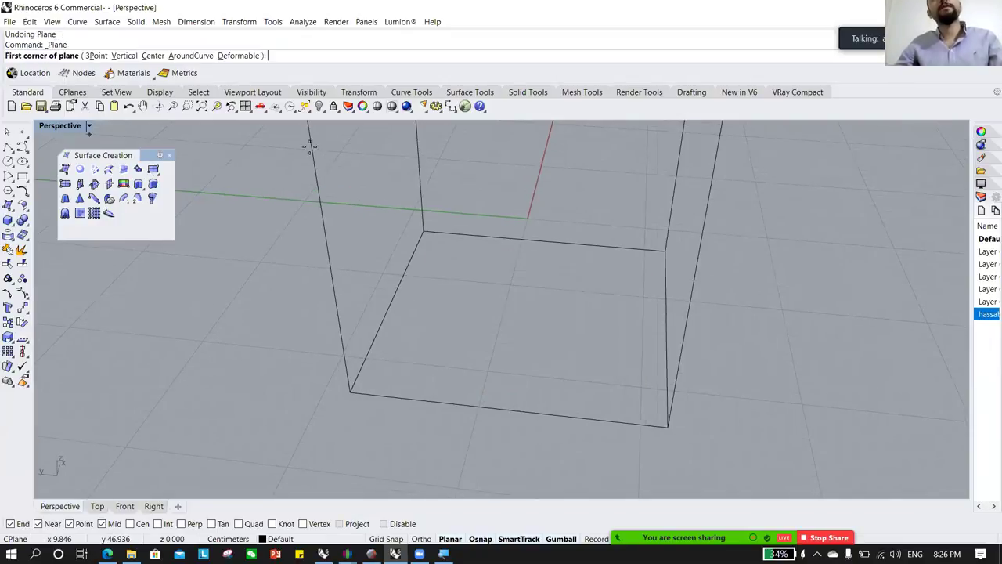
click(432, 242)
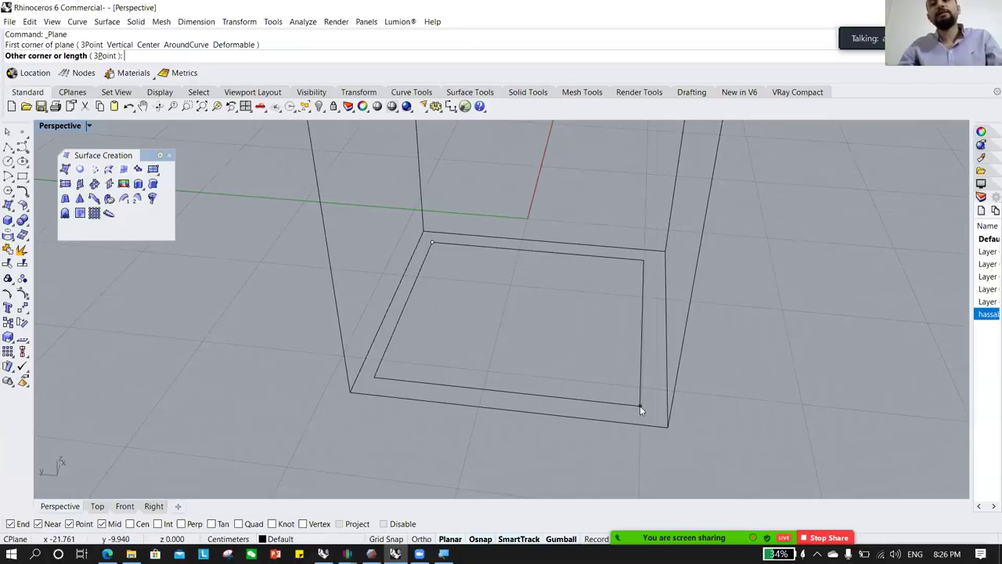
click(640, 406)
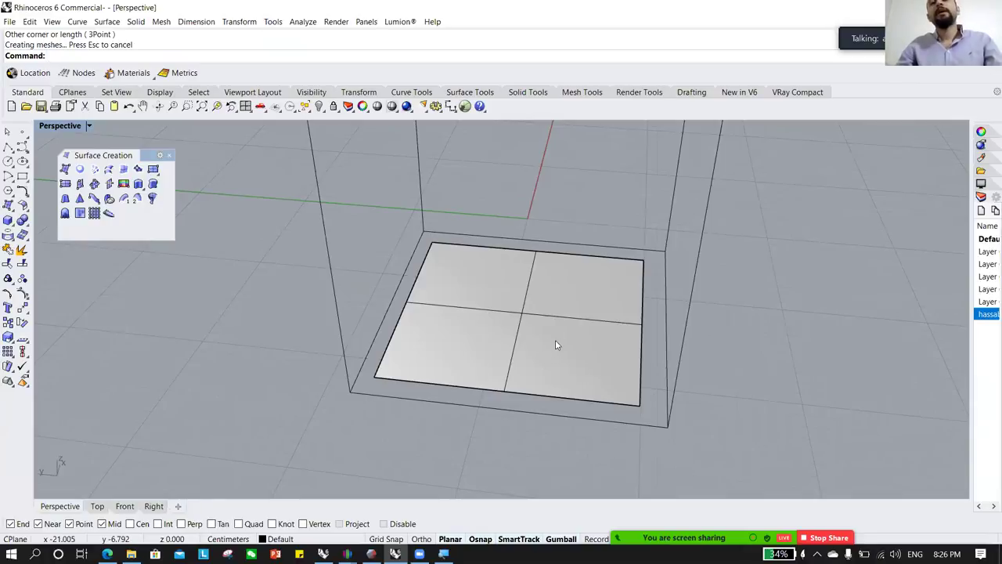
click(480, 377)
Turn on the plane's control points with F10 and select two opposite corner points.
mouse_move(337, 370)
right_down()
mouse_move(535, 345)
mouse_move(505, 346)
right_up()
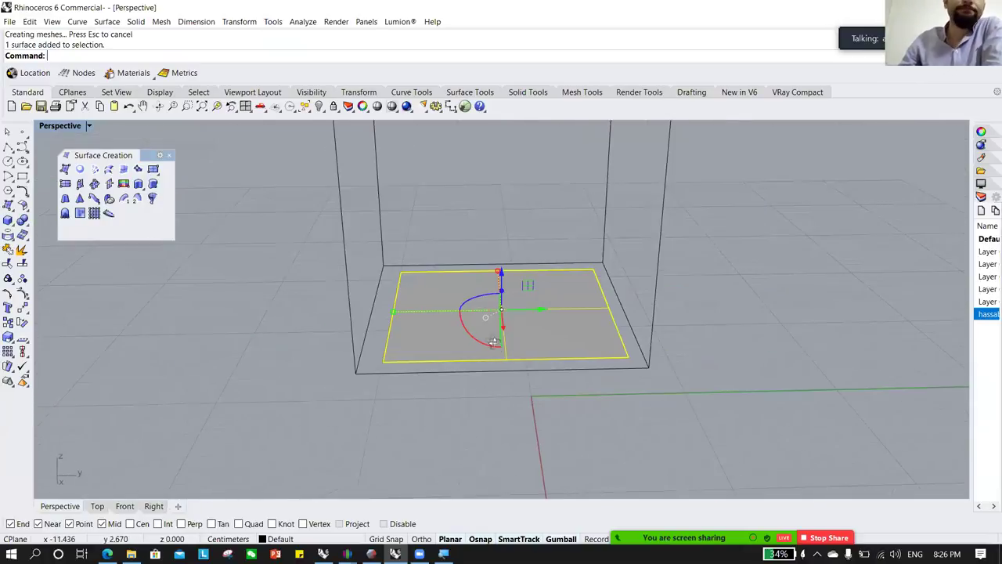
key(Left)
key(Left)
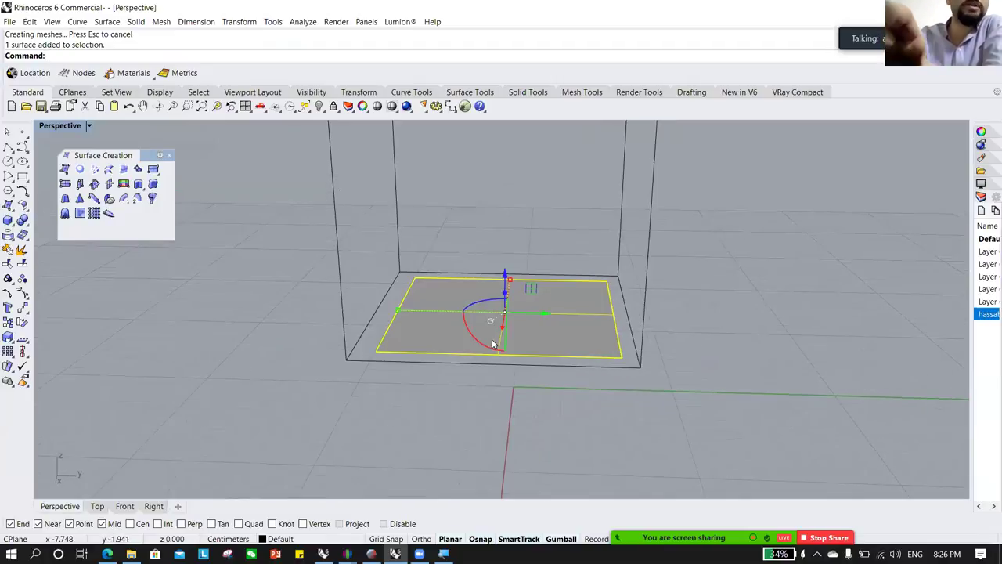
key(F10)
drag(541, 417, 733, 318)
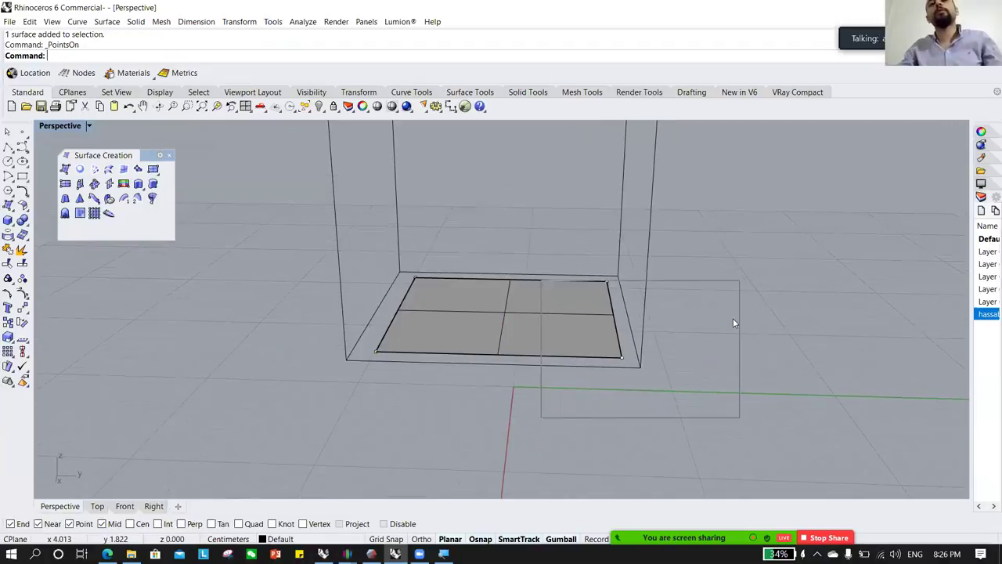
shift+click(415, 278)
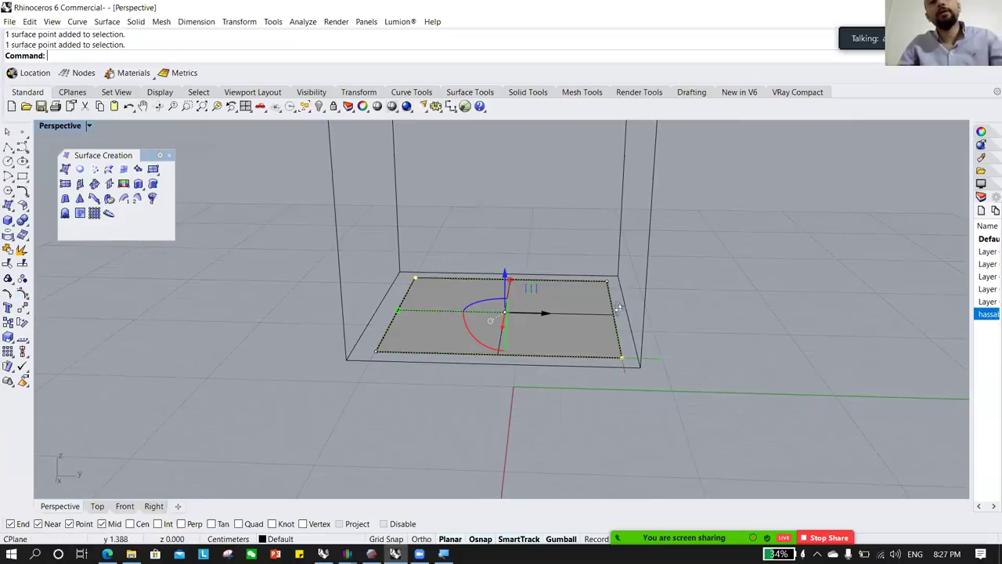
right_drag(591, 315, 559, 333)
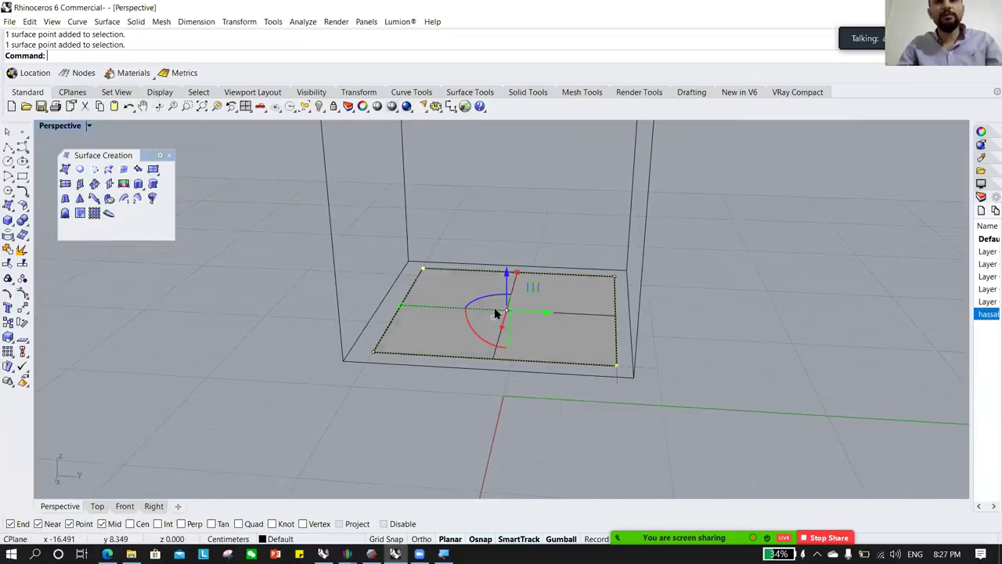
drag(502, 276, 723, 259)
mouse_move(723, 260)
right_down()
mouse_move(562, 266)
mouse_move(600, 275)
mouse_move(577, 410)
mouse_move(638, 333)
right_up()
right_drag(542, 363, 546, 365)
key(ctrl+z)
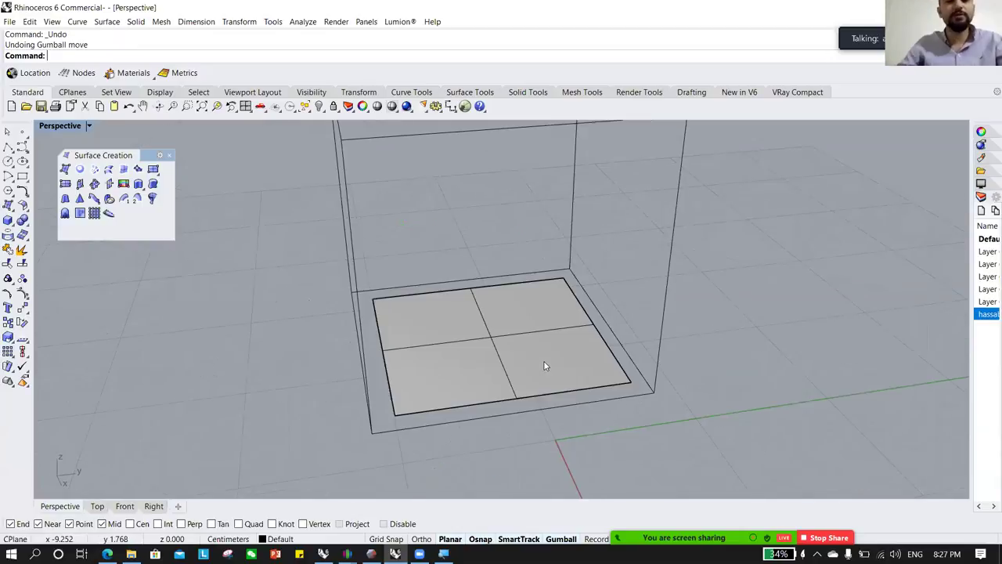
click(546, 366)
Rebuild the plane with U and V point counts of 7 at degree 3.
text(r)
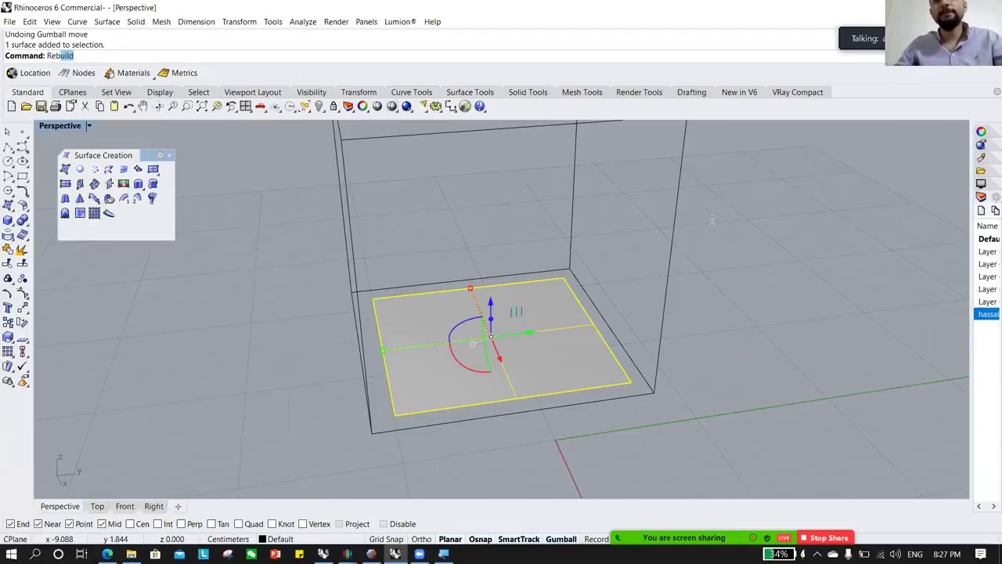
key(Return)
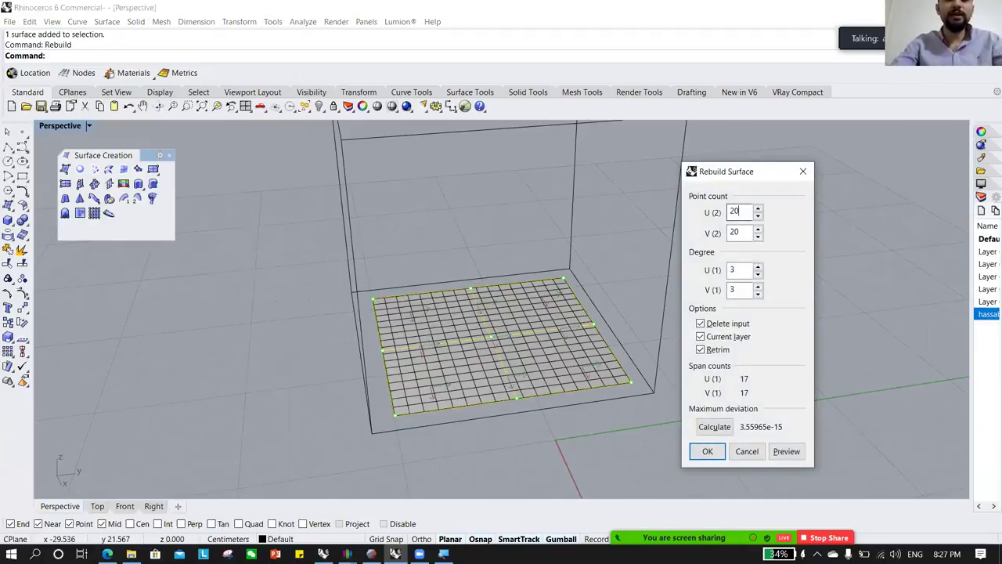
key(BackSpace)
key(BackSpace)
text(7)
key(Tab)
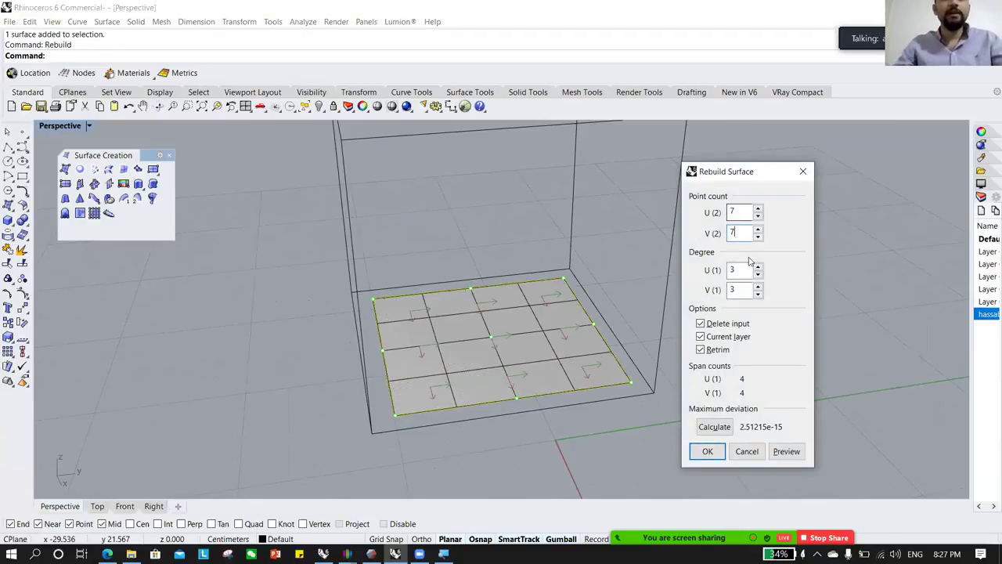
click(711, 453)
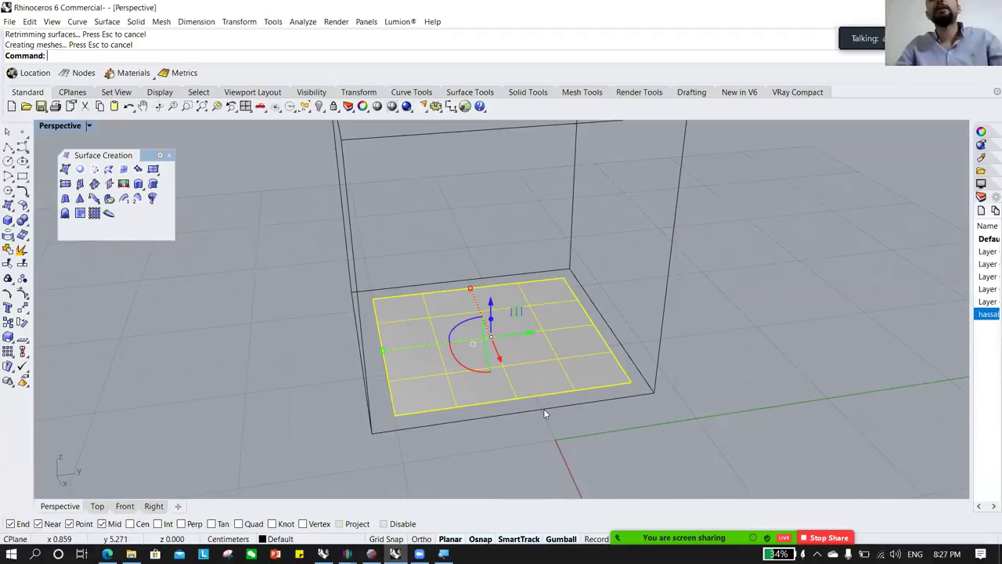
Show the control points and lift the lower-right and upper-left point groups upward.
key(F10)
right_drag(598, 356, 636, 339)
drag(636, 340, 394, 289)
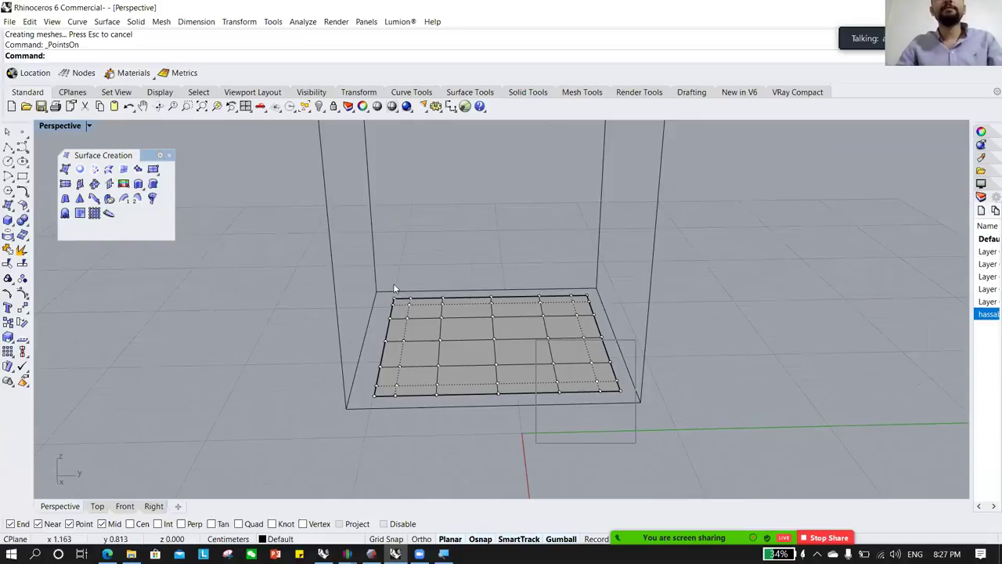
shift+drag(447, 319, 315, 244)
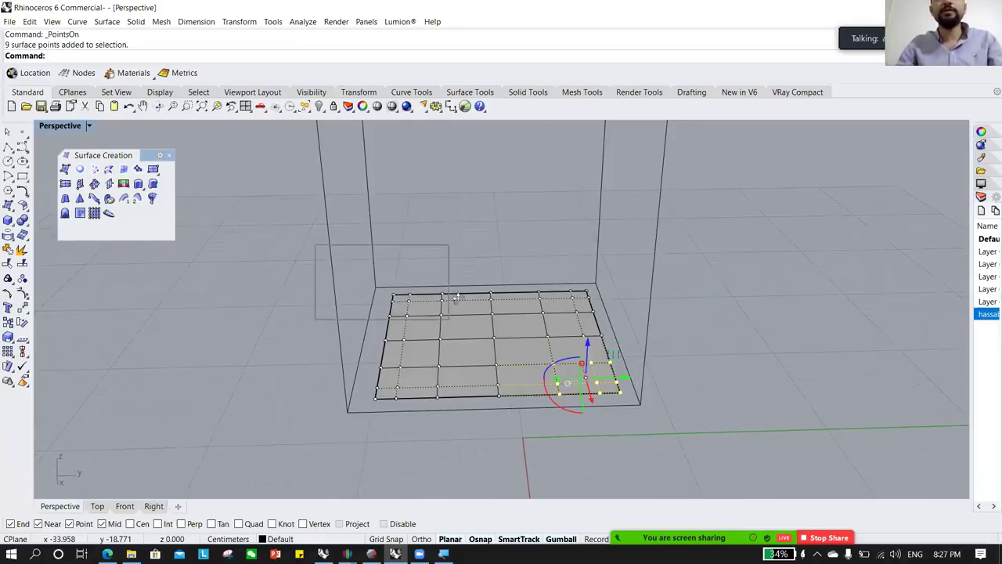
right_drag(504, 316, 516, 258)
drag(552, 350, 555, 264)
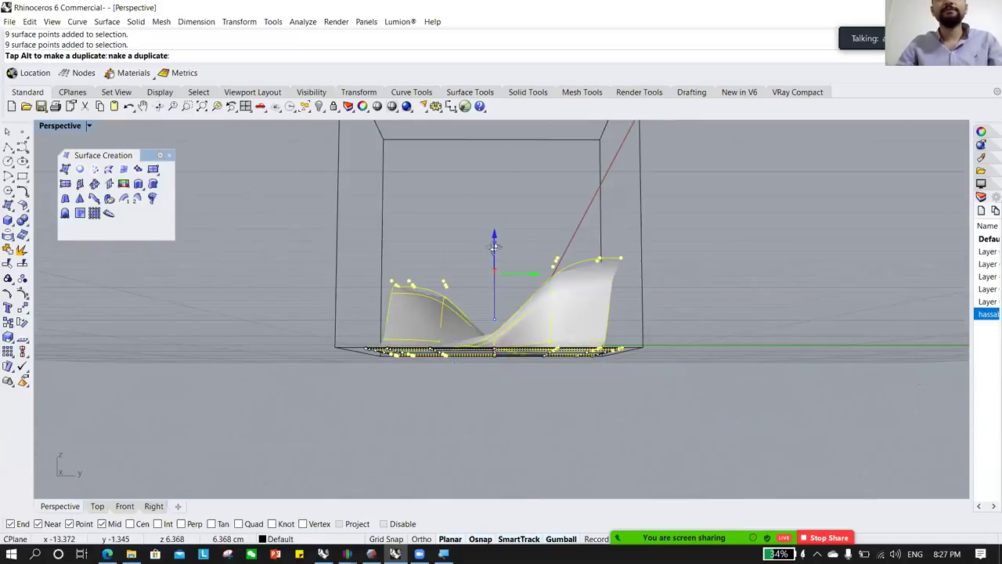
Select eight inner points plus two sets of four, and raise them into two central bumps.
right_drag(556, 264, 383, 466)
mouse_move(411, 454)
mouse_down()
mouse_move(518, 379)
mouse_move(511, 376)
mouse_up()
mouse_move(558, 405)
right_down()
mouse_move(579, 321)
mouse_move(589, 343)
right_up()
mouse_move(503, 353)
right_down()
mouse_move(448, 420)
mouse_move(435, 458)
right_up()
drag(434, 364, 482, 403)
mouse_move(458, 273)
right_down()
mouse_move(297, 241)
mouse_move(408, 297)
right_up()
scroll(408, 298, up, 3)
shift+drag(368, 243, 415, 282)
scroll(450, 327, down, 3)
scroll(449, 327, down, 2)
right_drag(513, 333, 519, 264)
scroll(519, 264, up, 3)
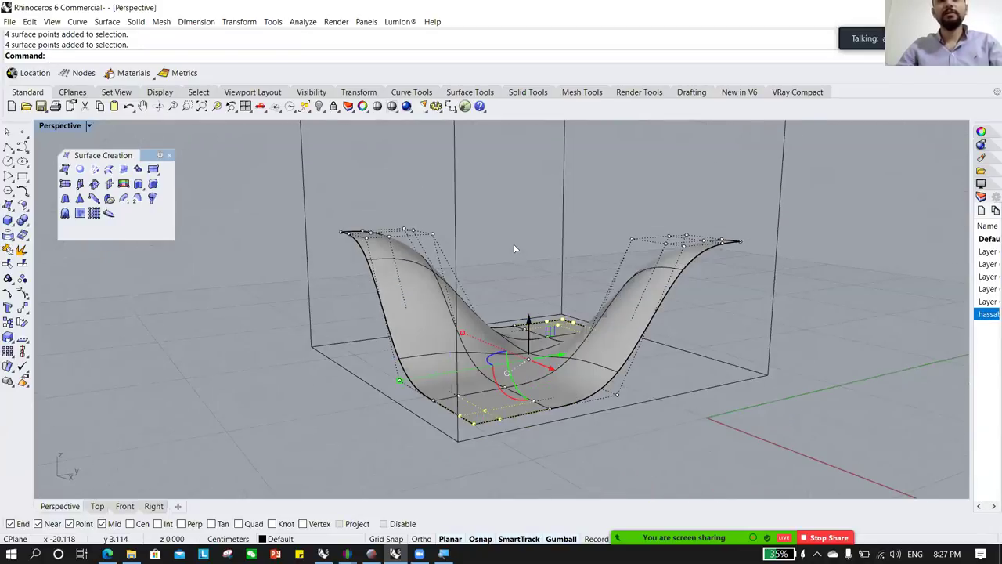
drag(529, 322, 529, 236)
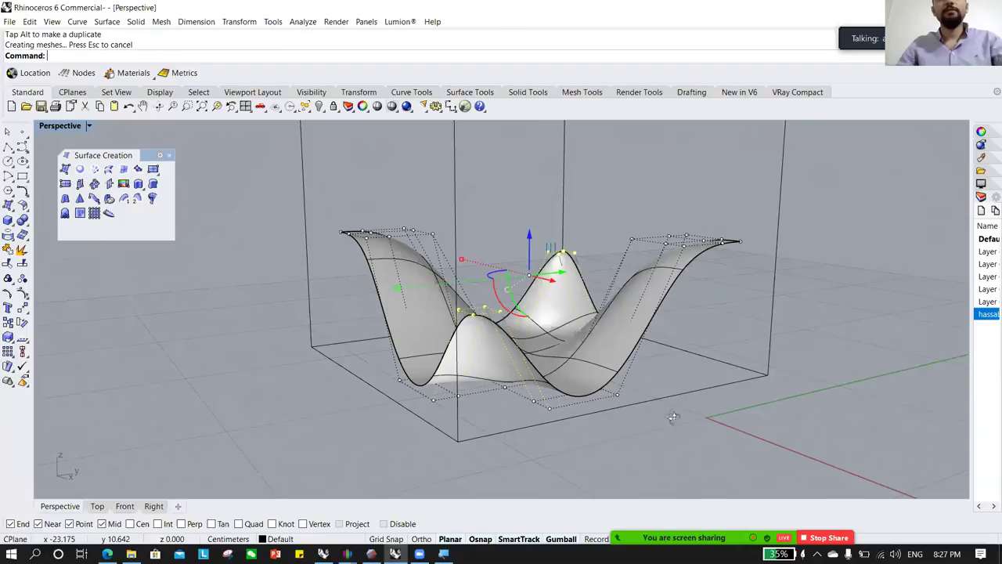
Hide the control points and select the whole wavy surface.
right_drag(524, 413, 648, 365)
key(Escape)
mouse_move(641, 401)
right_down()
mouse_move(611, 404)
mouse_move(682, 378)
mouse_move(551, 402)
right_up()
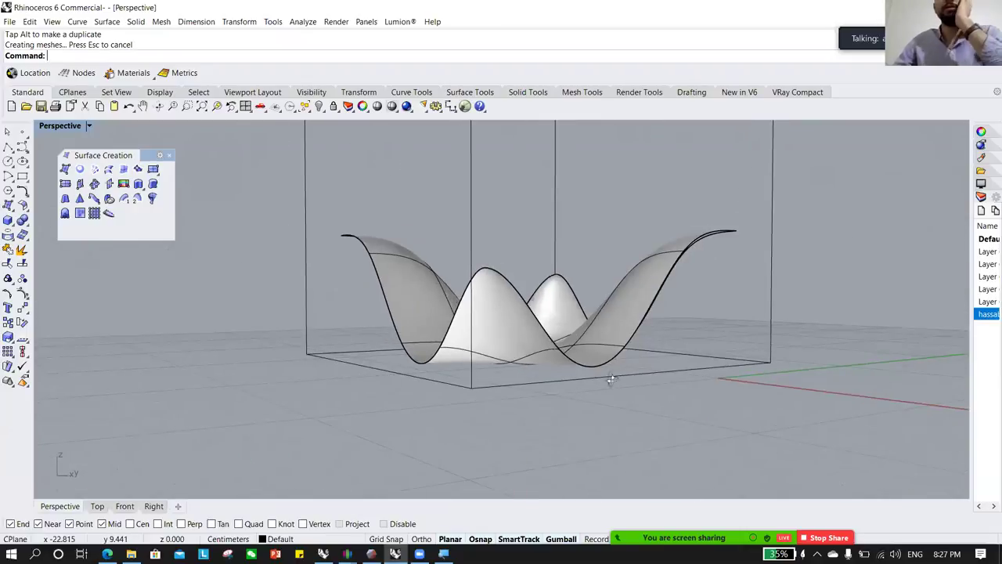
right_drag(611, 380, 790, 328)
key(ctrl+a)
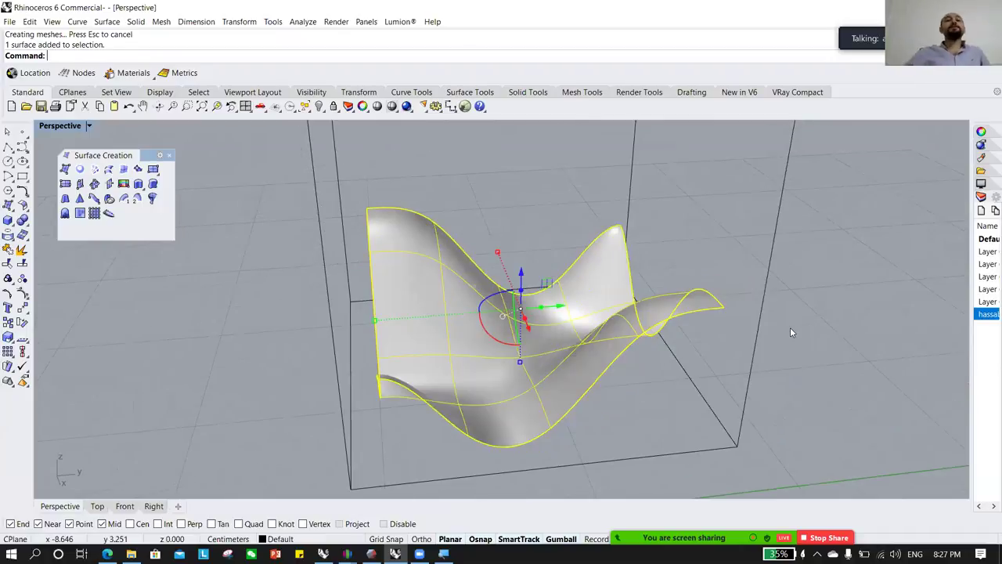
key(Home)
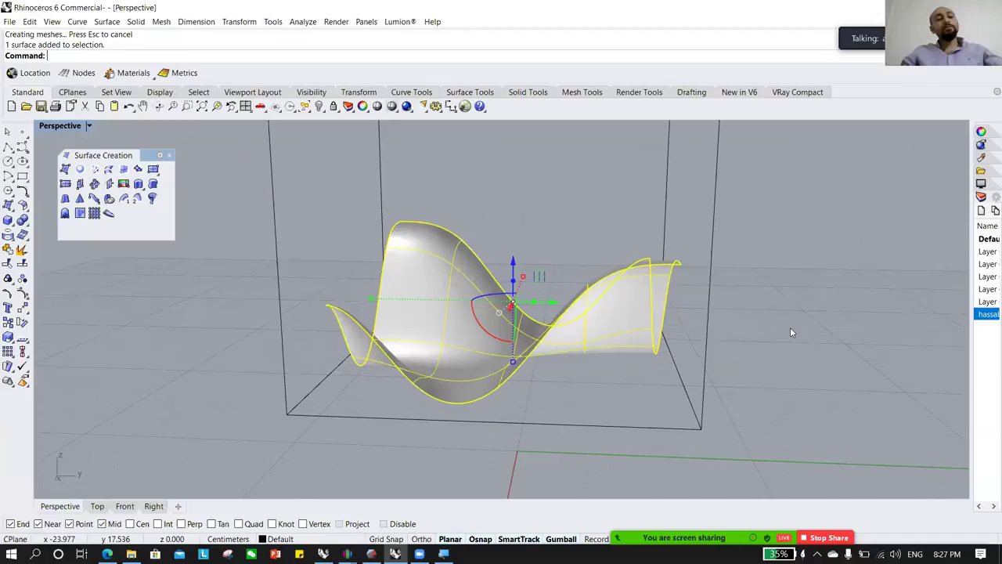
right_drag(766, 374, 517, 412)
mouse_move(506, 369)
right_down()
mouse_move(656, 337)
mouse_move(530, 394)
mouse_move(681, 226)
mouse_move(705, 257)
mouse_move(611, 301)
right_up()
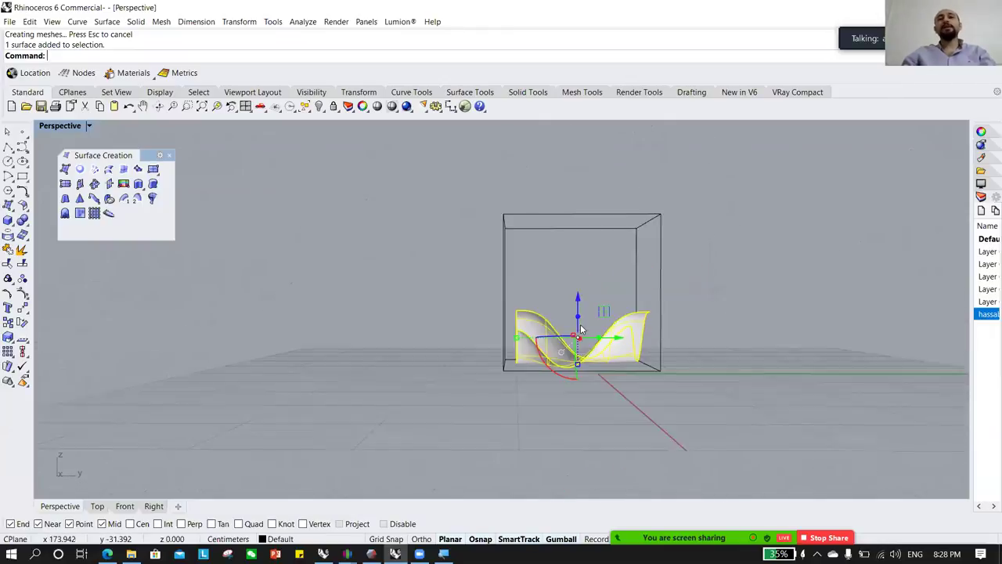
scroll(611, 301, up, 3)
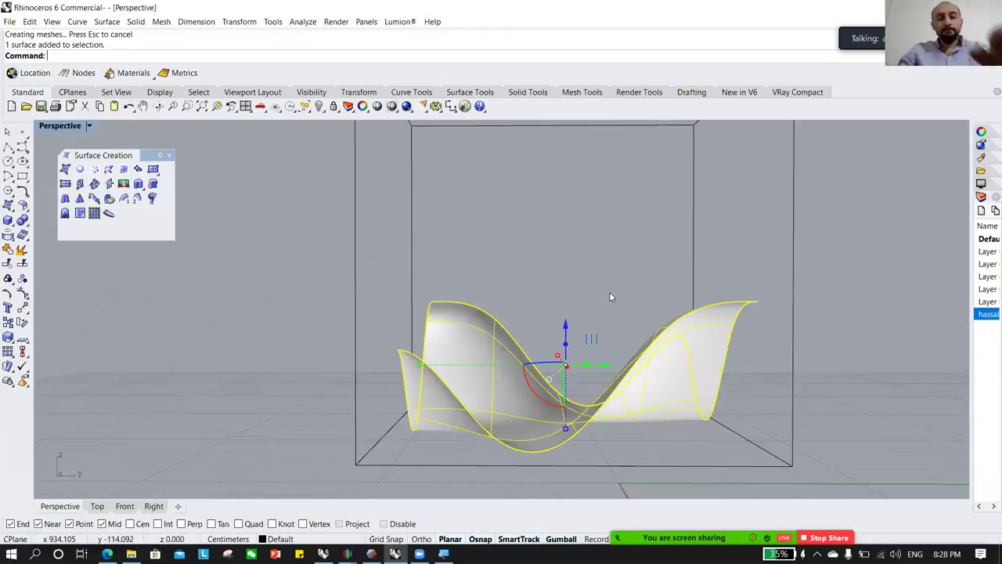
scroll(577, 286, up, 2)
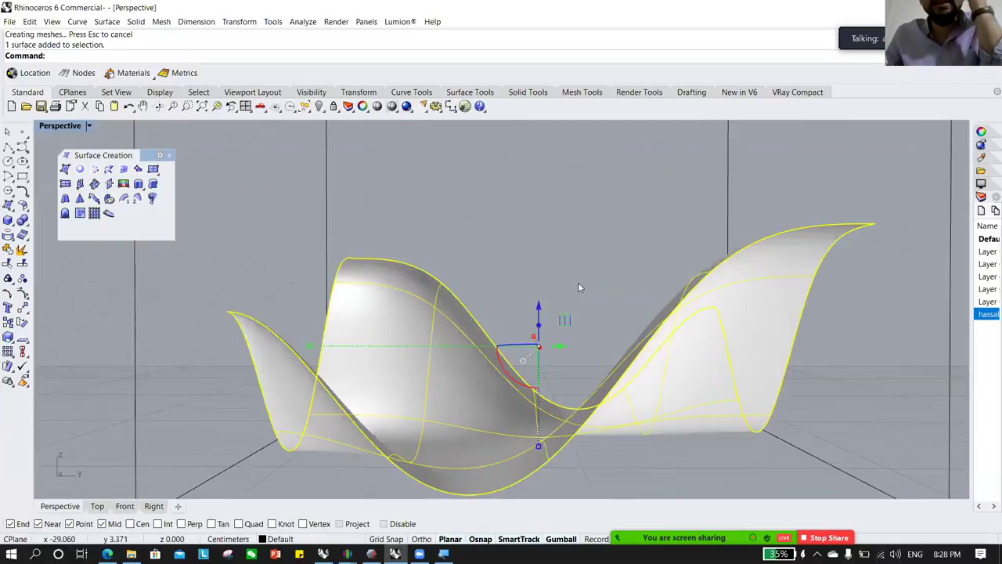
scroll(609, 361, up, 2)
click(608, 360)
click(307, 453)
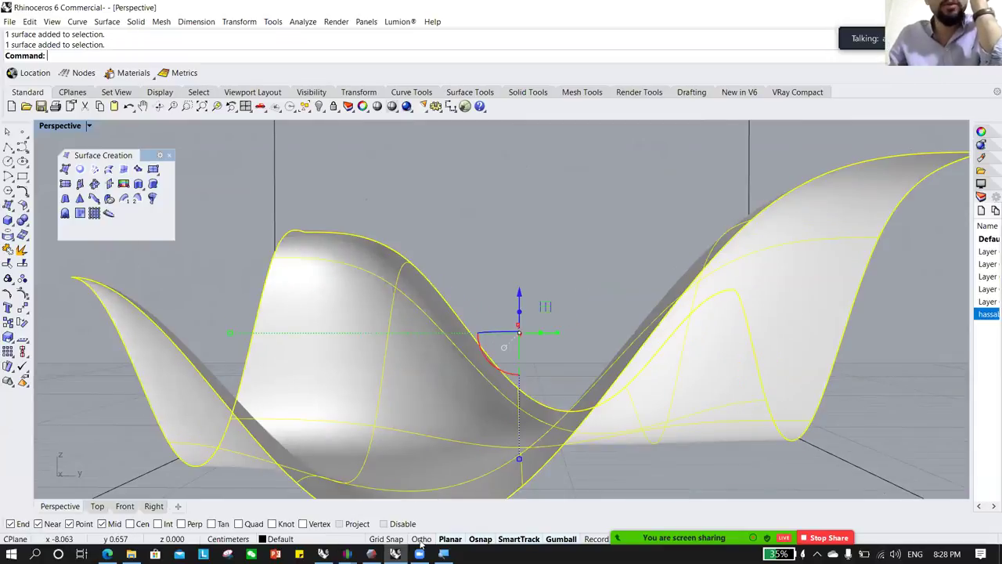
Magnify the screen to 200% with Windows Magnifier.
key(super+plus)
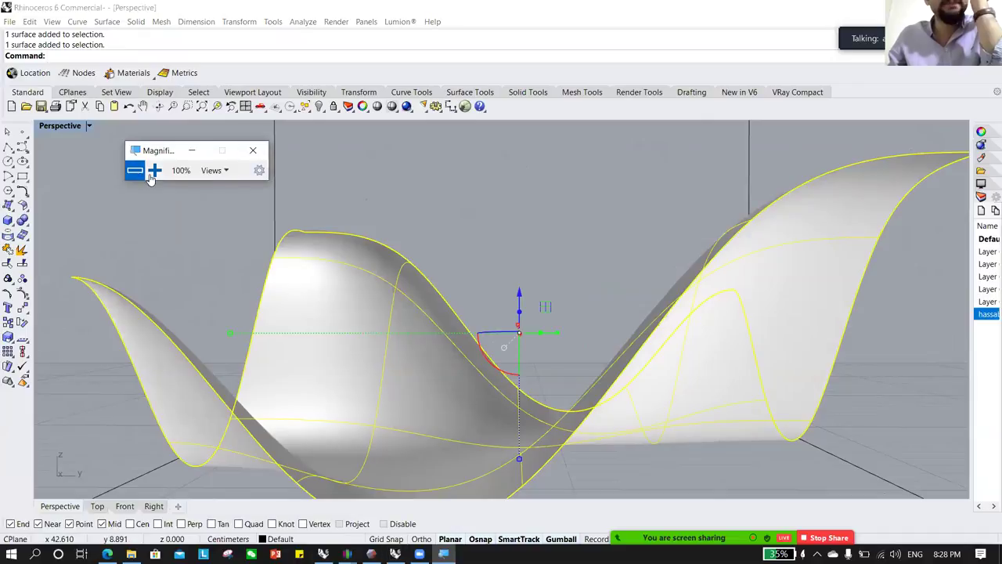
key(super+plus)
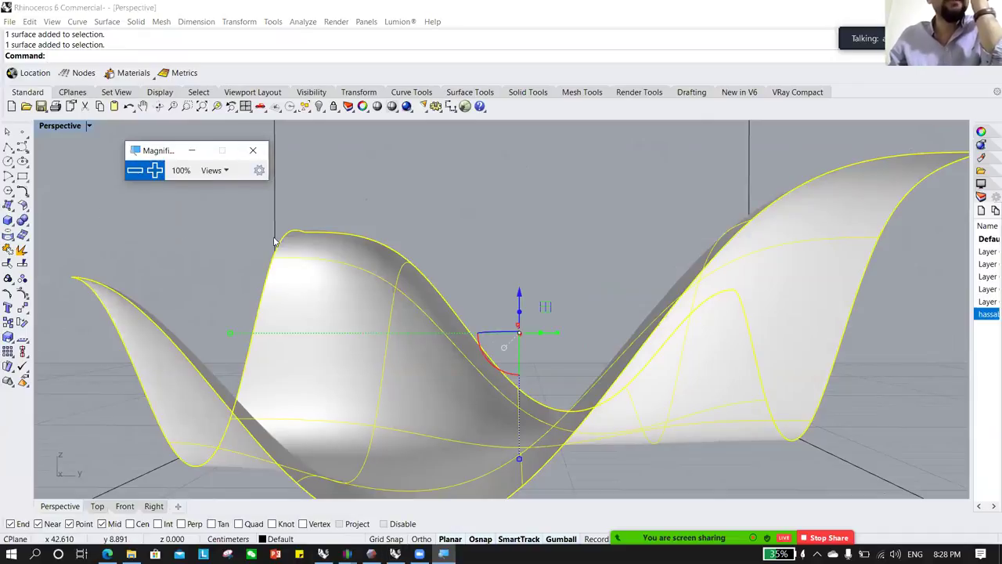
key(super+plus)
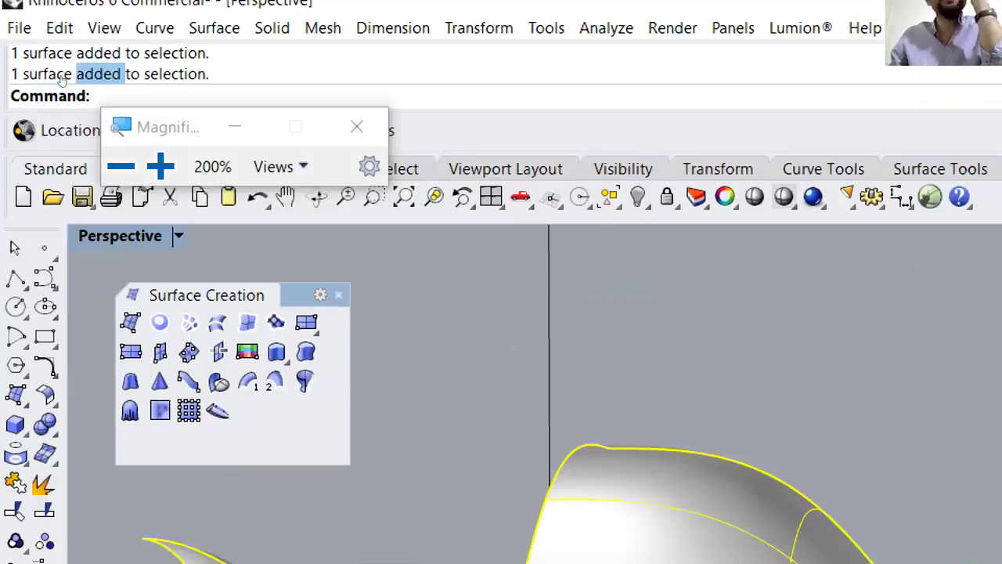
Crossing-select the 12 curves and the surface, then set Magnifier back to 100%.
triple_click(102, 74)
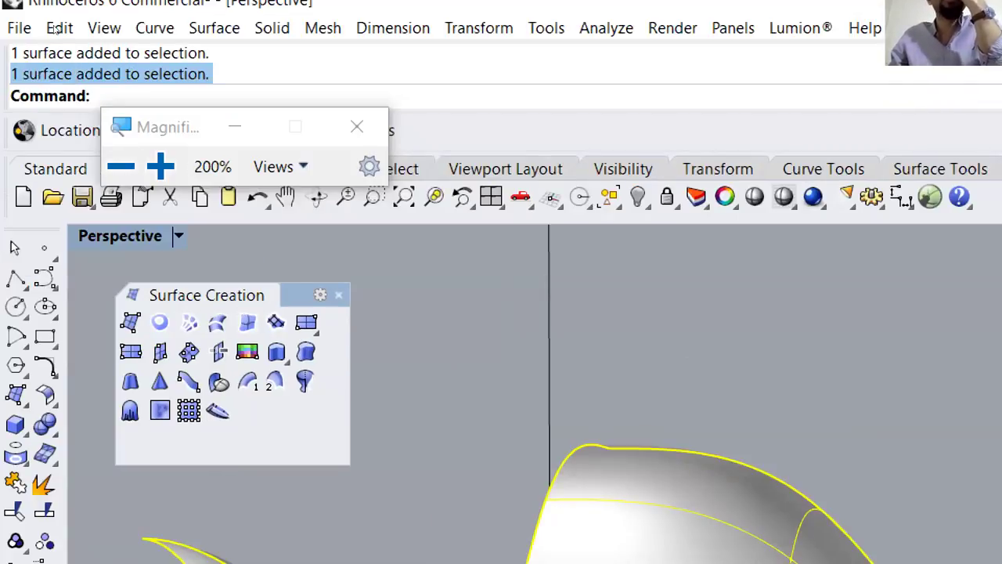
drag(743, 221, 544, 518)
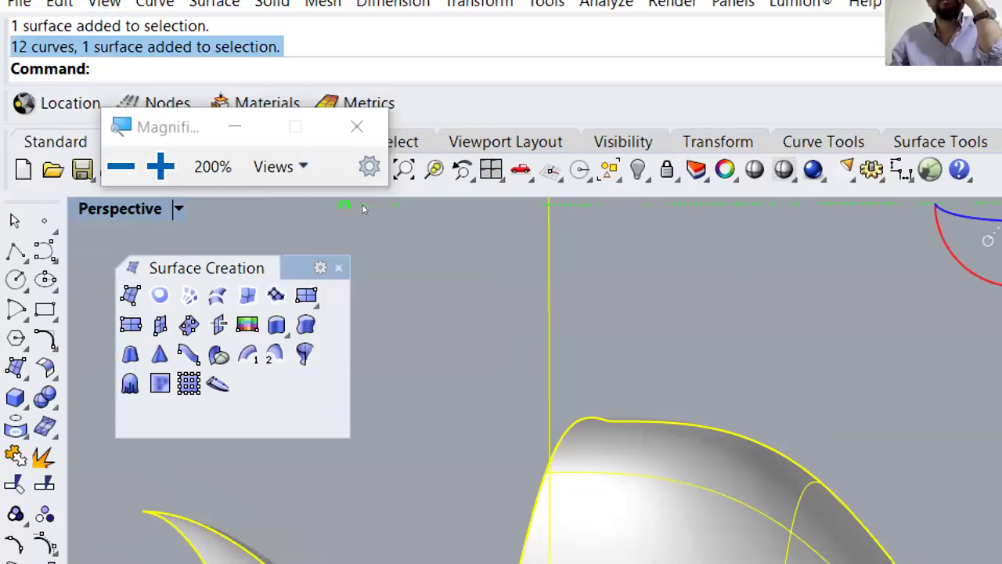
triple_click(37, 47)
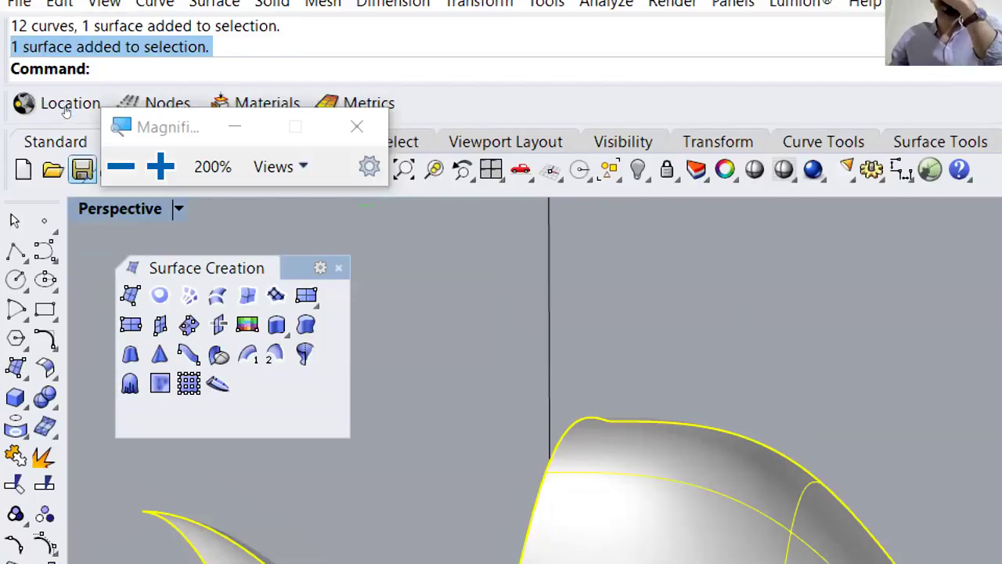
click(121, 166)
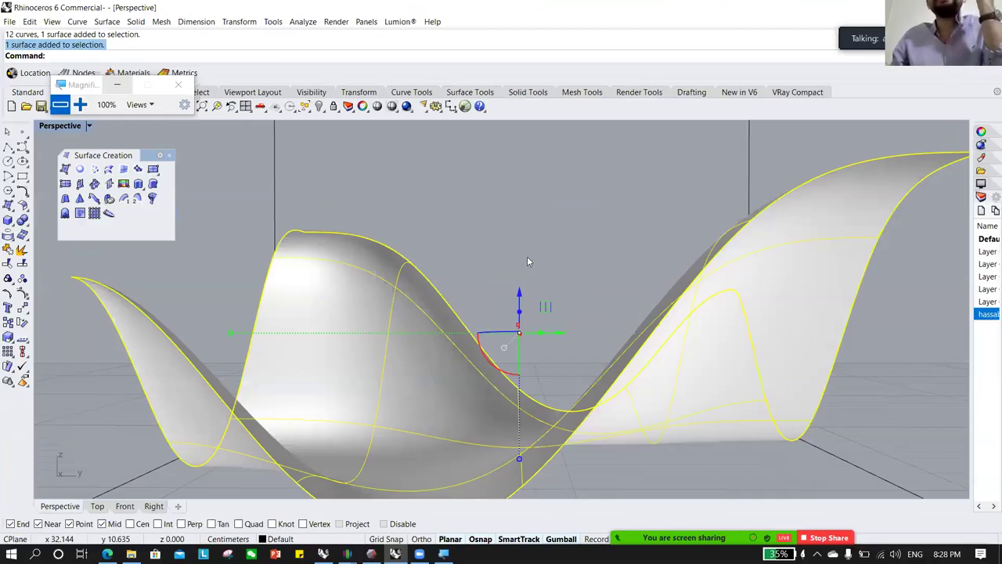
mouse_move(831, 307)
right_down()
mouse_move(791, 290)
mouse_move(772, 302)
right_up()
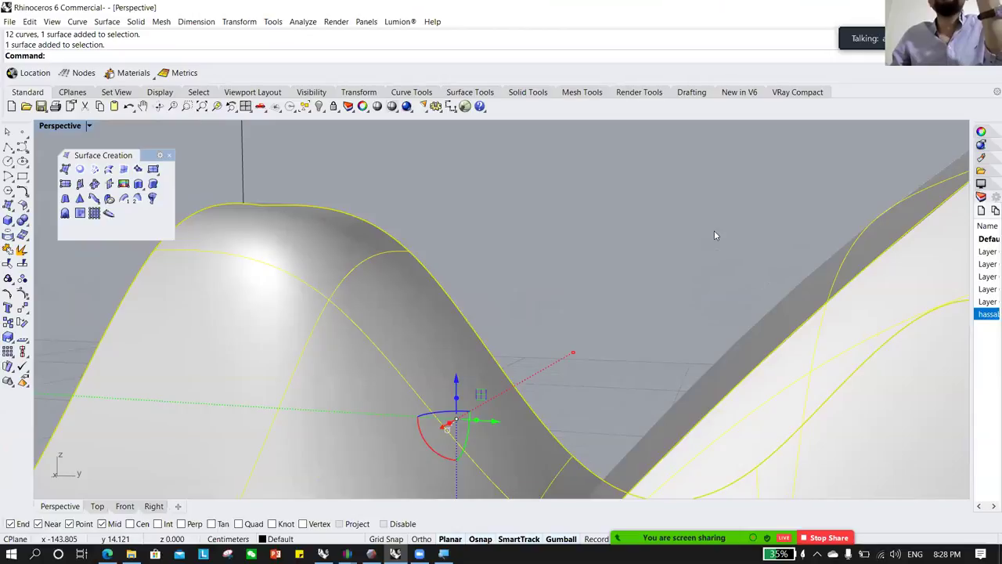
right_drag(714, 230, 700, 287)
key(Escape)
scroll(700, 292, down, 3)
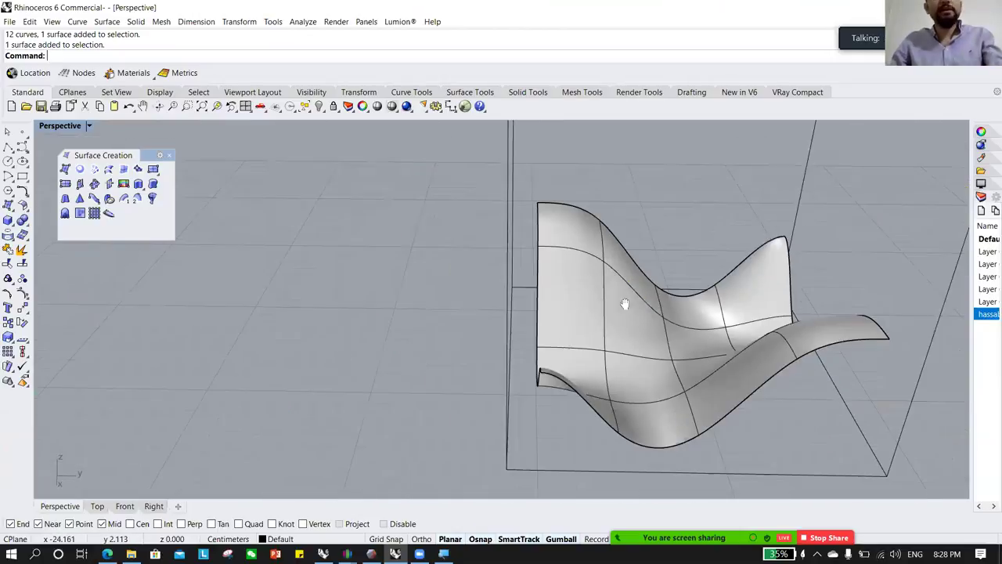
right_drag(617, 294, 618, 307)
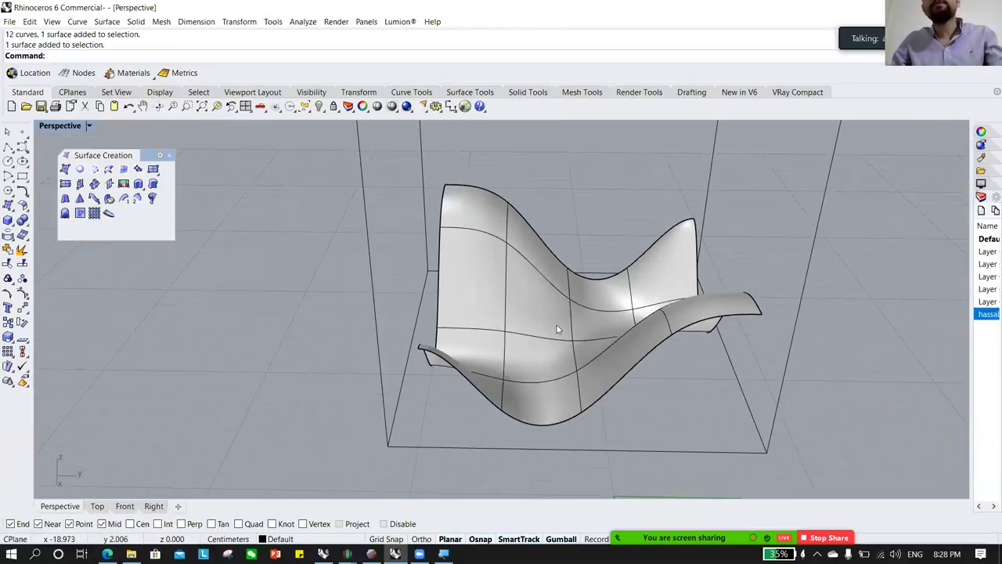
right_drag(557, 325, 483, 298)
right_drag(656, 331, 567, 327)
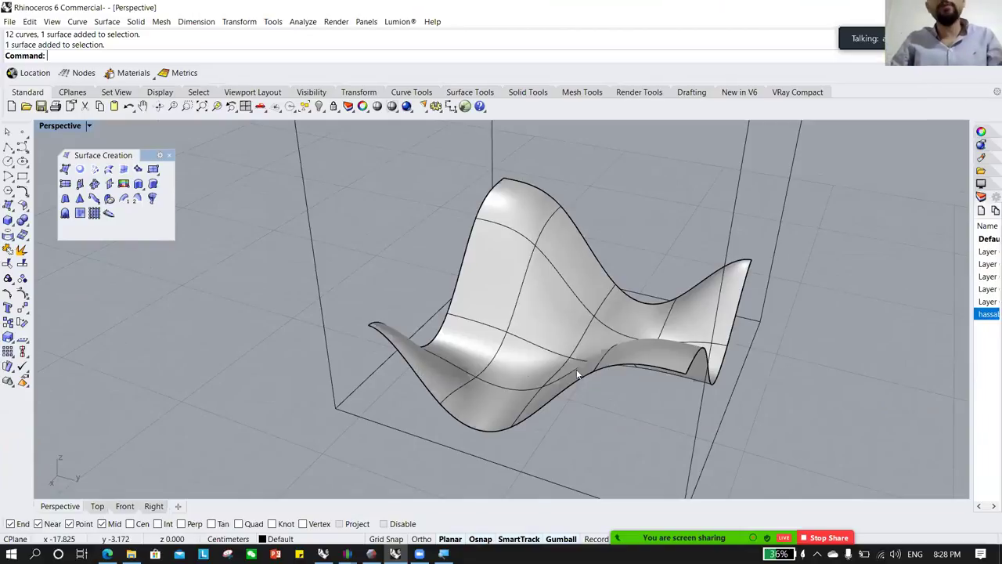
right_drag(415, 412, 421, 414)
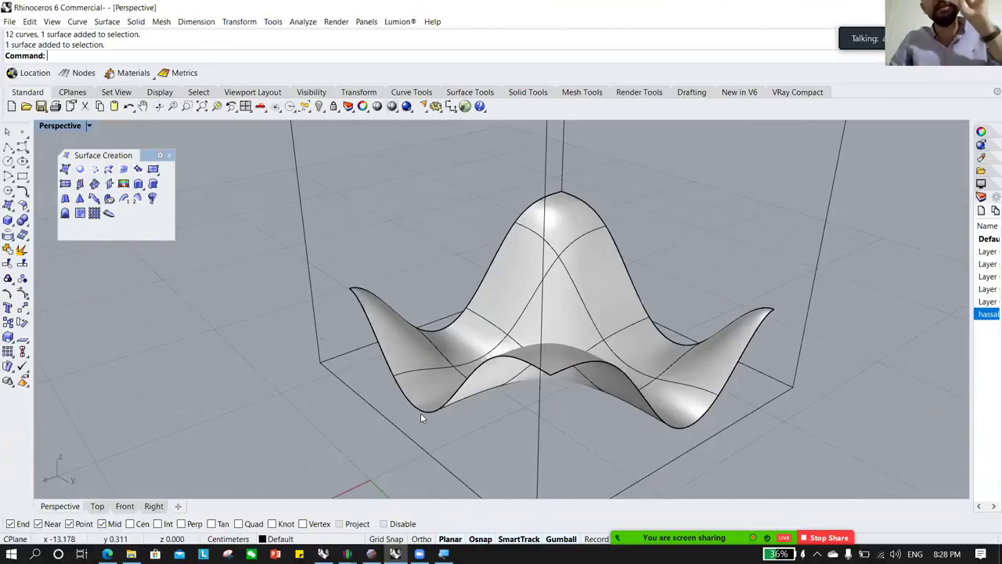
scroll(421, 418, up, 5)
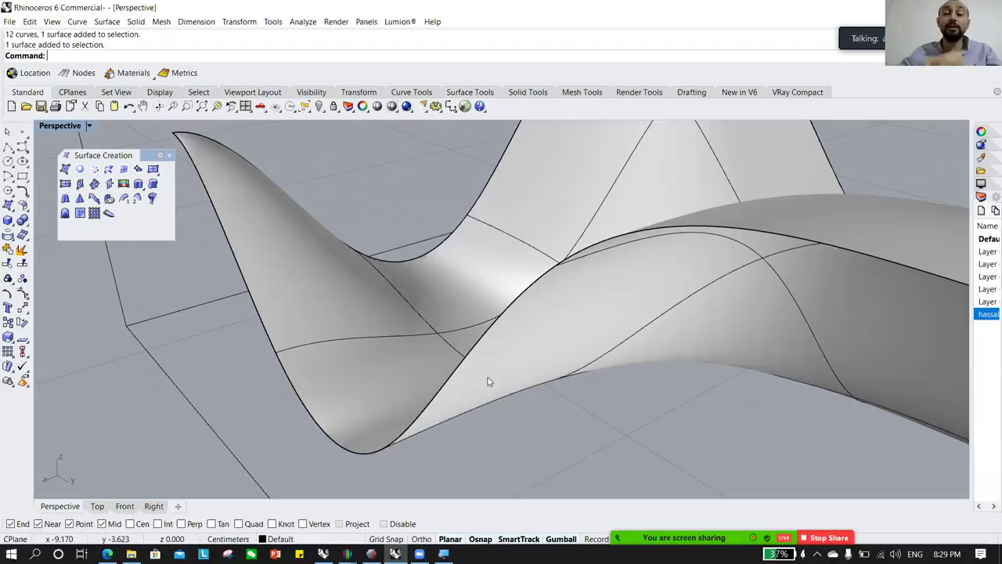
Select the wavy surface and start OffsetSrf with an offset distance of 1.
right_drag(479, 365, 534, 379)
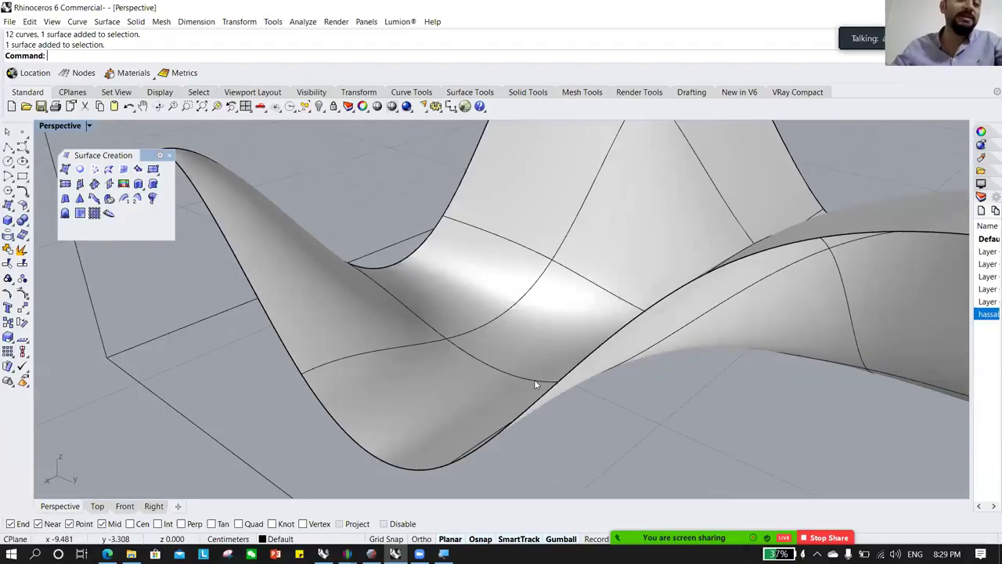
click(535, 382)
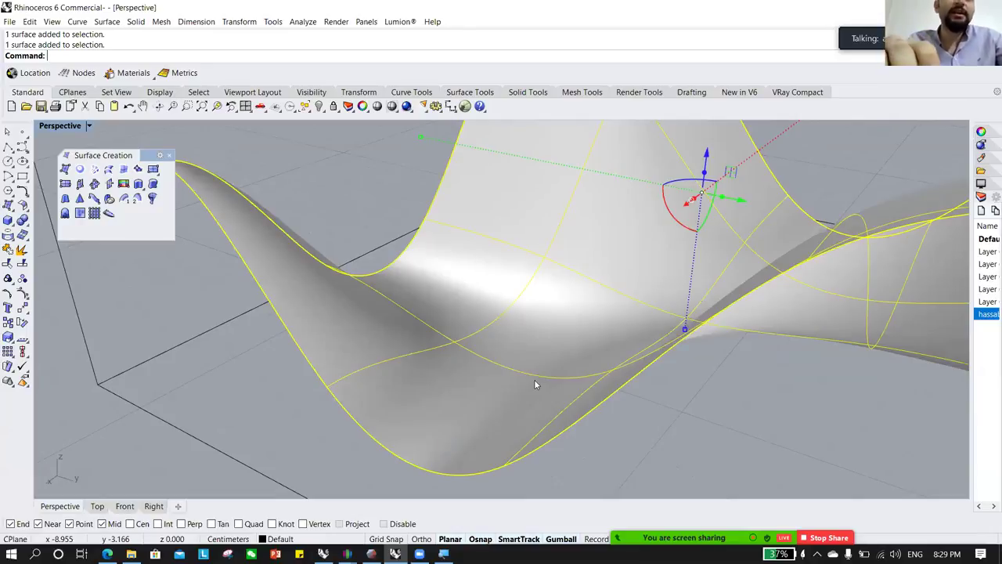
text(Offset)
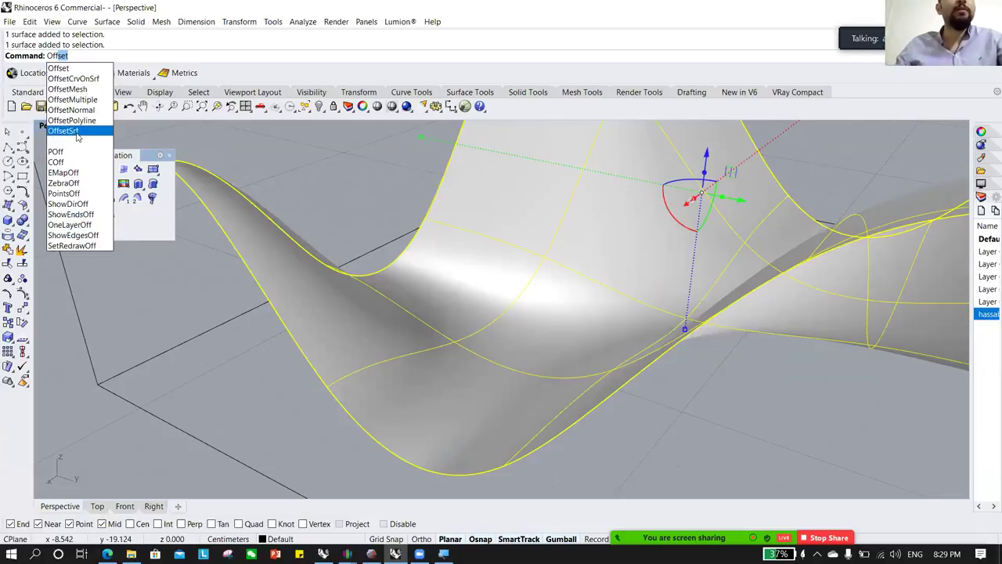
key(Return)
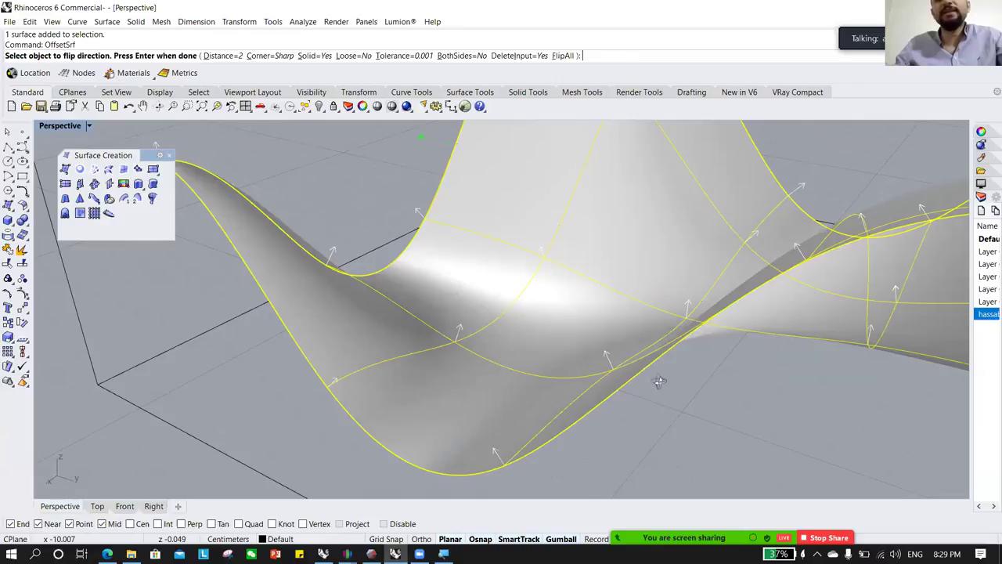
right_drag(655, 403, 657, 407)
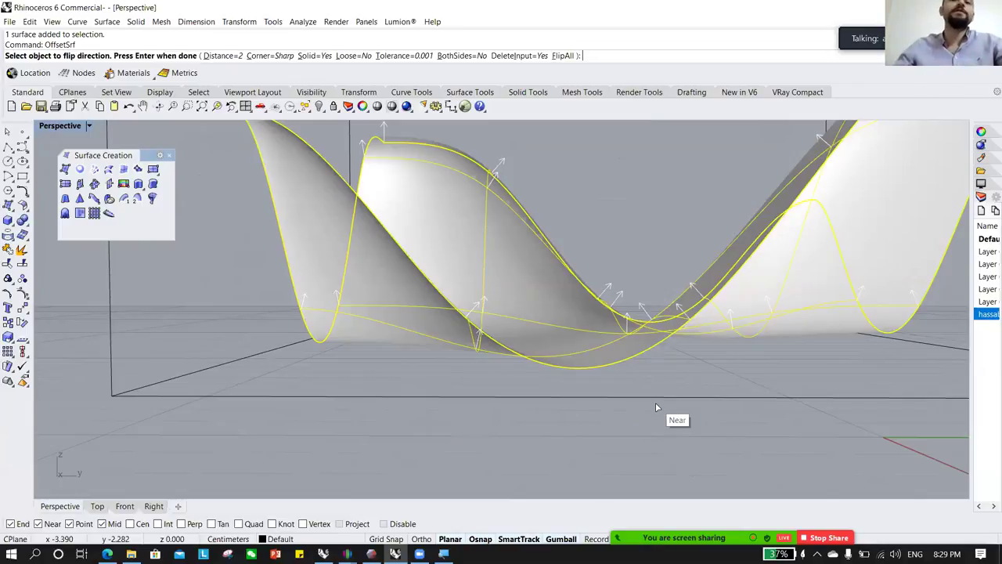
click(223, 55)
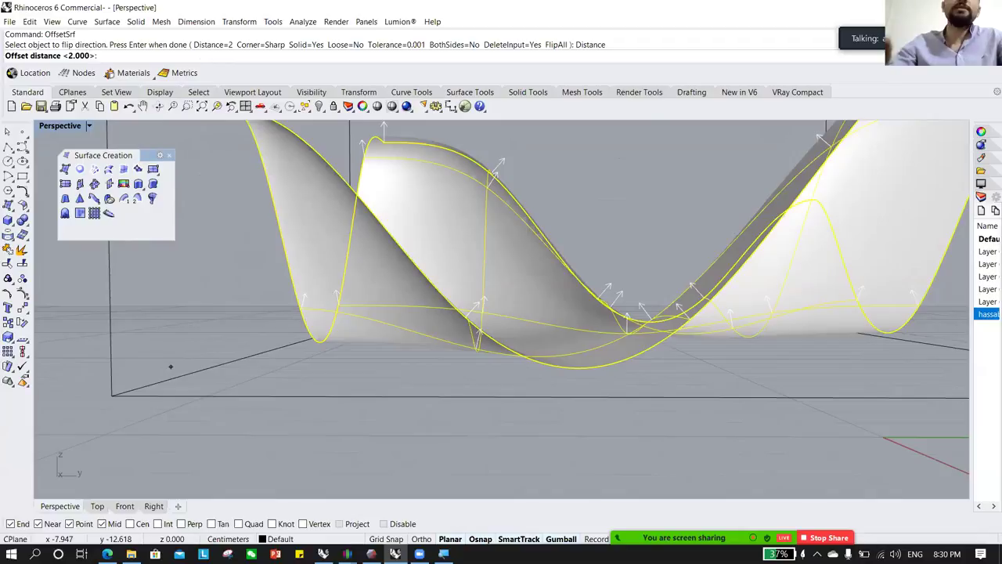
text(1)
key(Return)
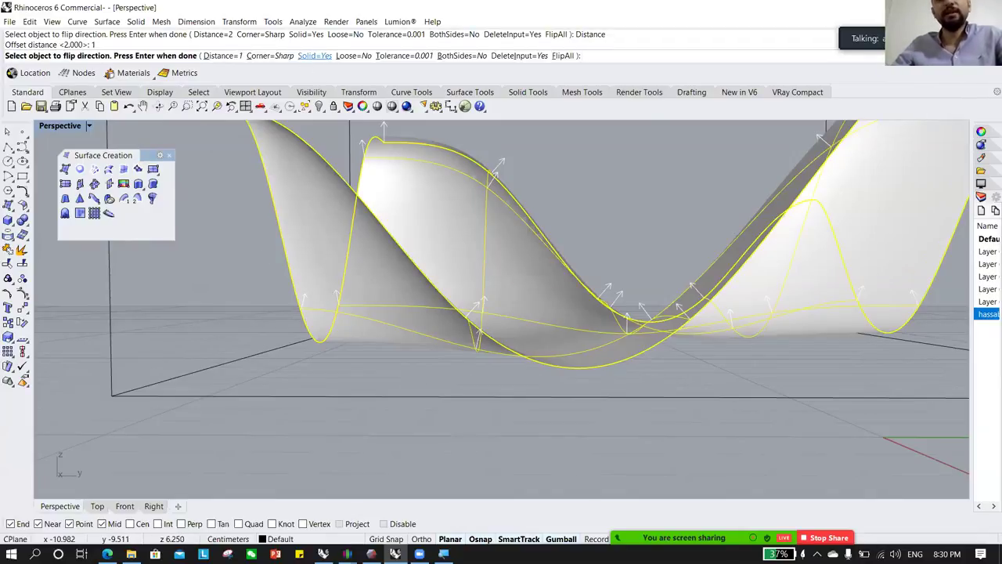
Briefly magnify the screen to 200% and back, then confirm the offset to create the solid.
key(super+plus)
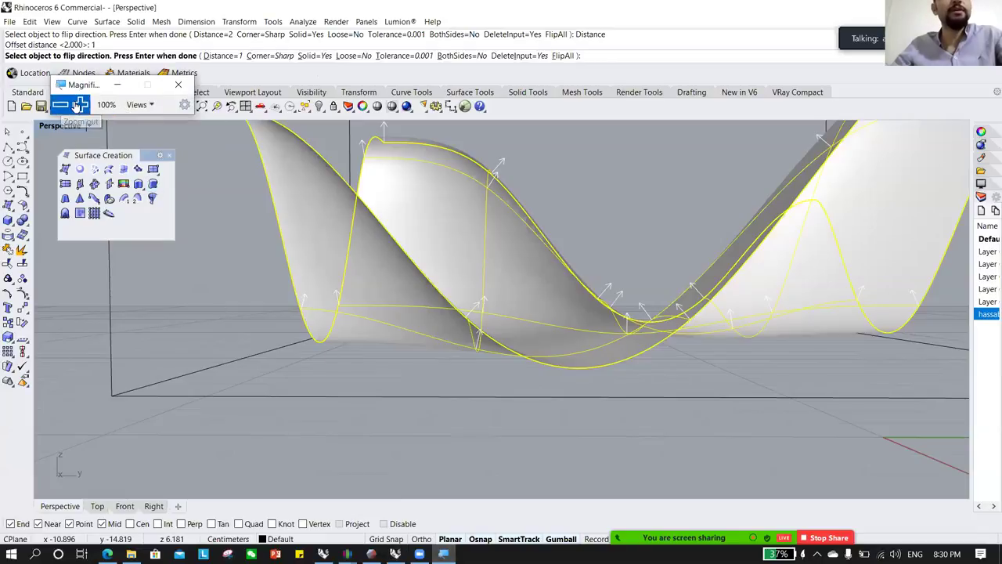
key(super+plus)
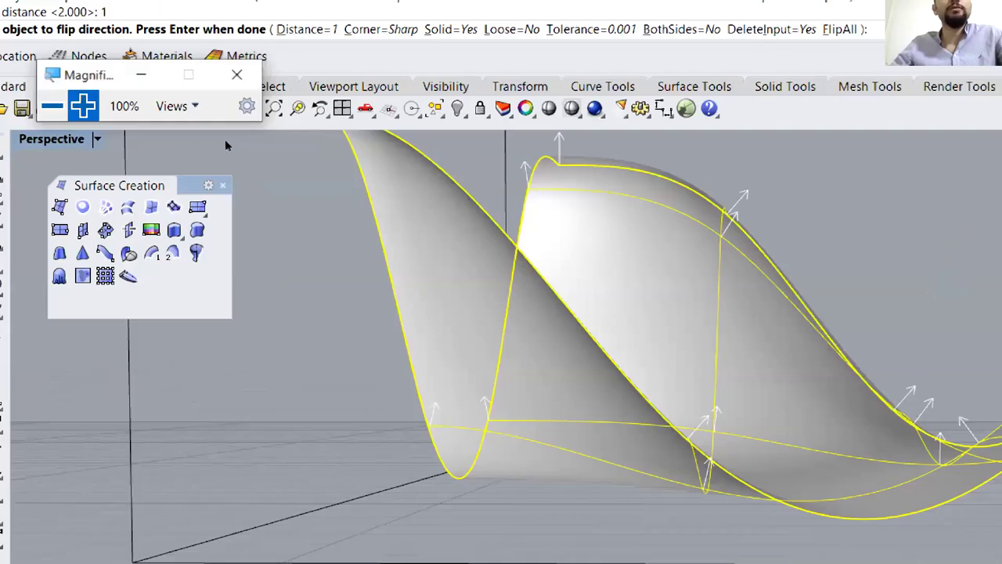
key(super+plus)
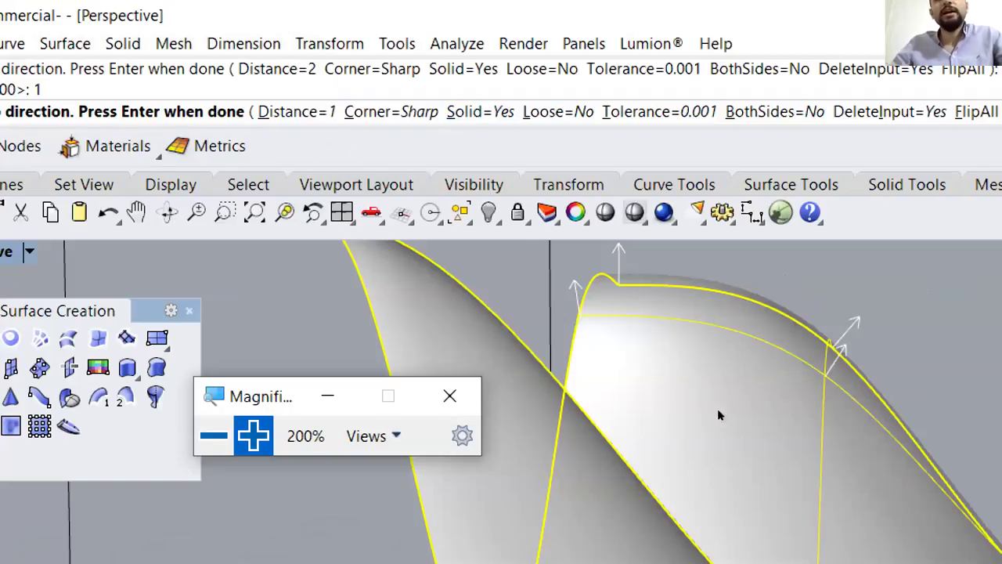
key(super+minus)
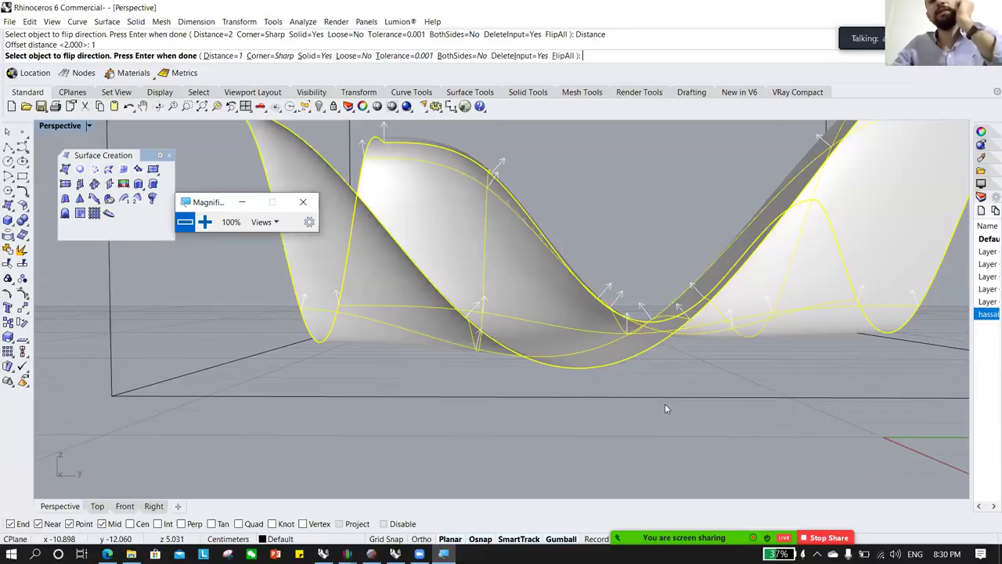
key(Return)
key(Escape)
scroll(589, 341, down, 5)
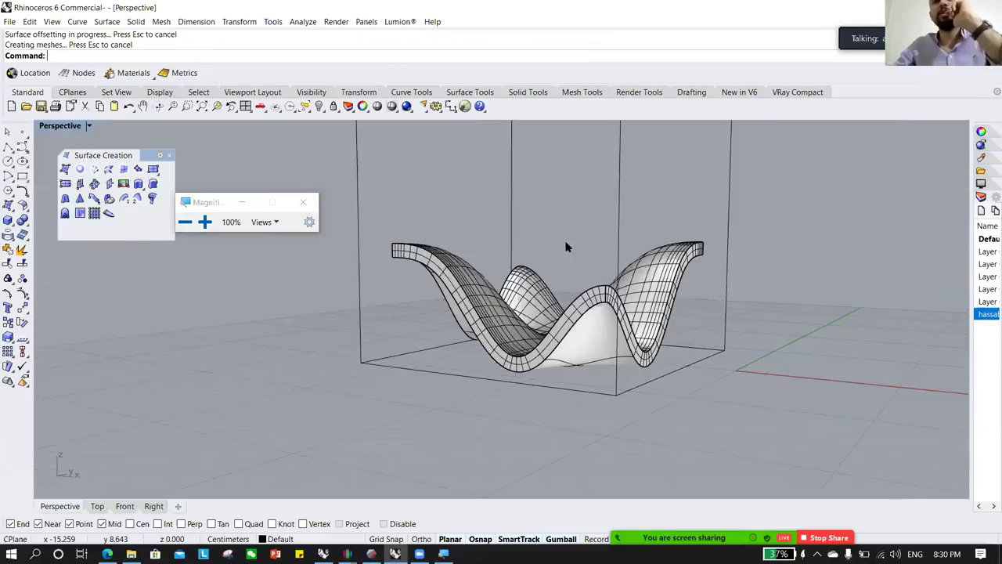
Select the new thick polysurface and undo its accidental move.
click(565, 246)
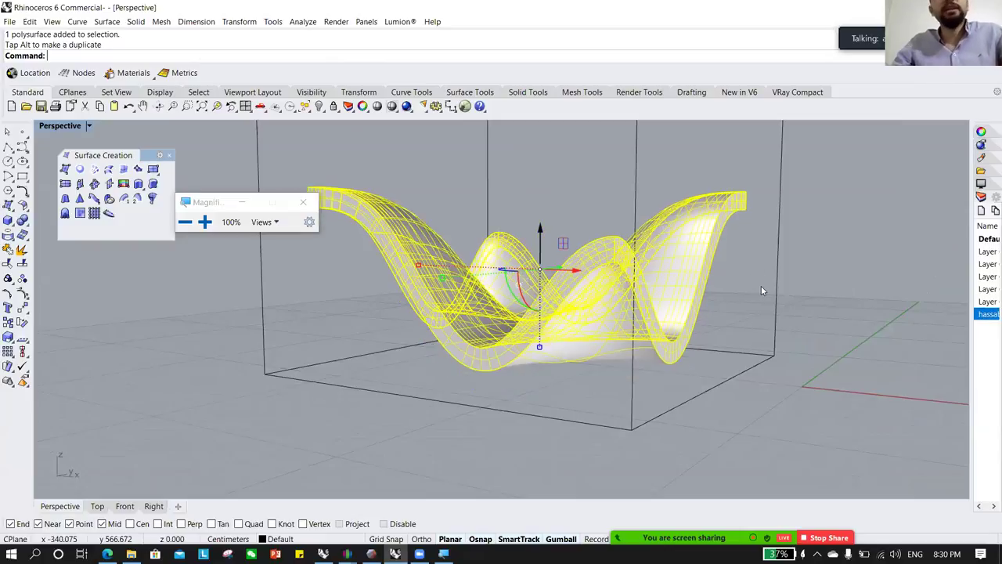
drag(725, 271, 764, 291)
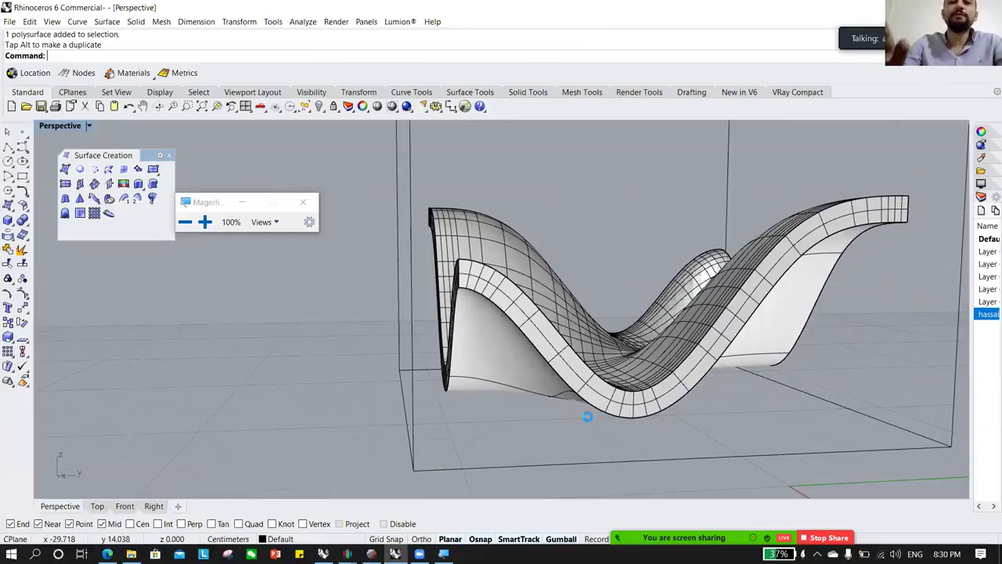
key(ctrl+z)
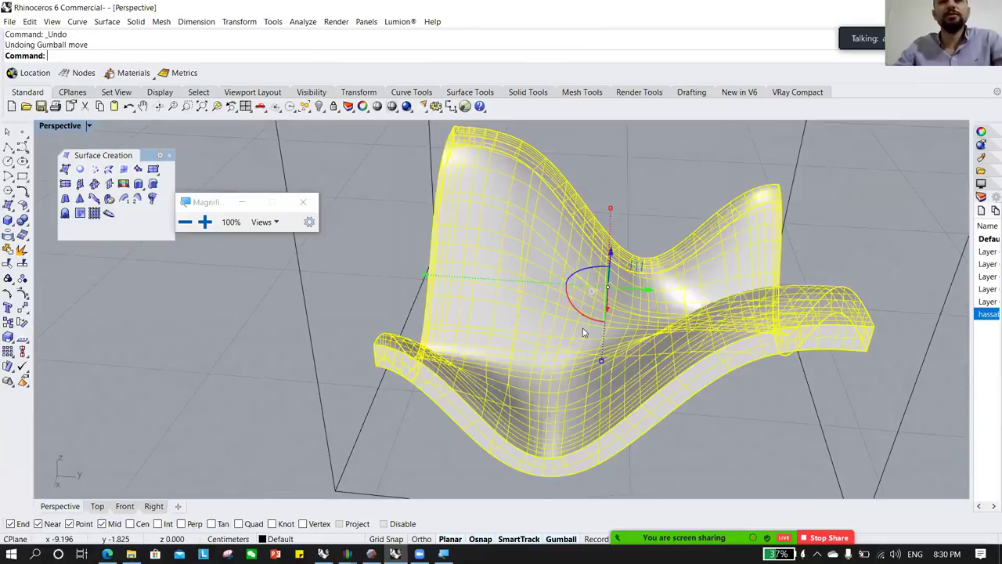
Orbit to a front view of the thick solid and select it.
right_drag(557, 421, 593, 330)
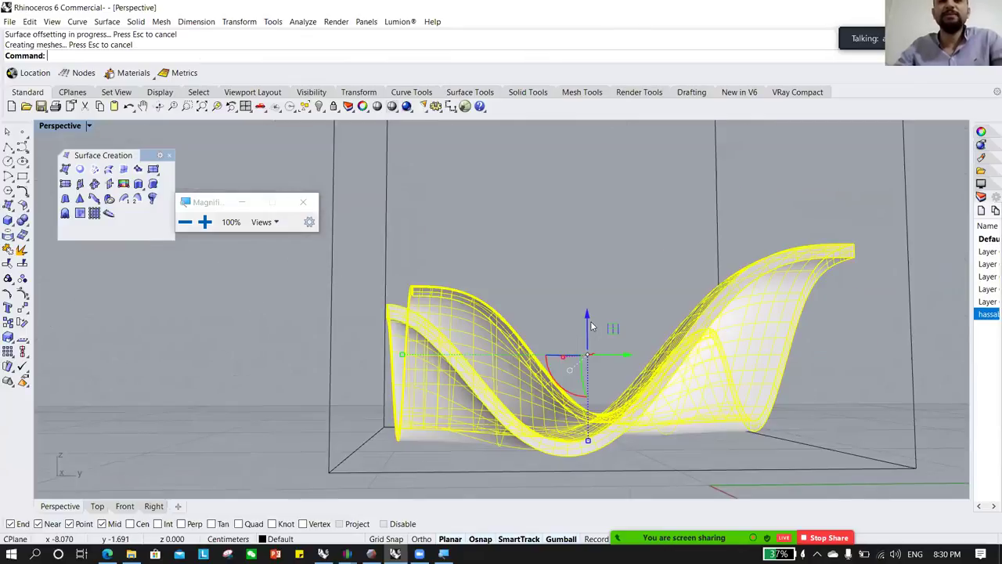
key(Escape)
click(480, 288)
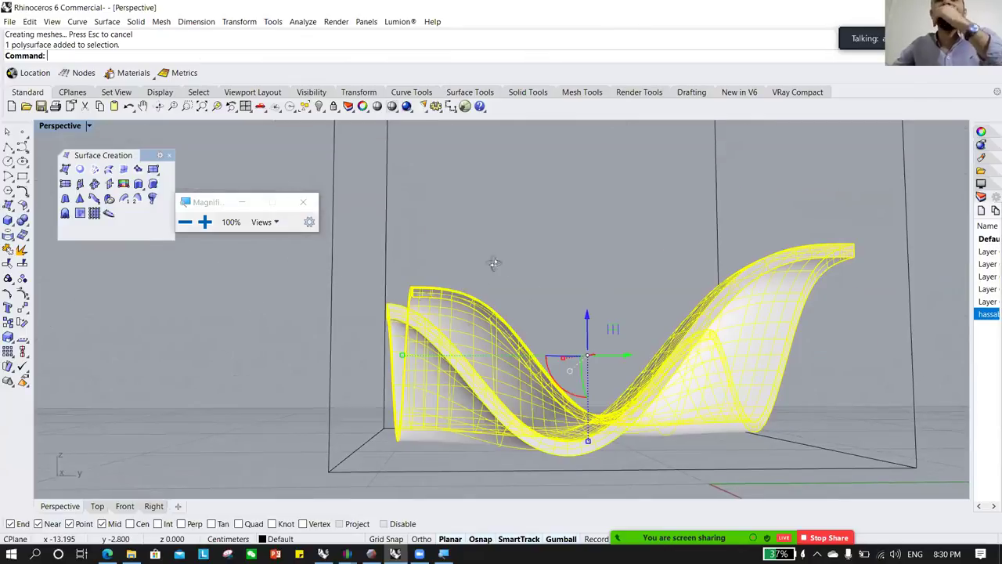
right_drag(514, 319, 744, 319)
mouse_move(603, 273)
right_down()
mouse_move(399, 291)
mouse_move(526, 332)
right_up()
right_drag(743, 294, 725, 306)
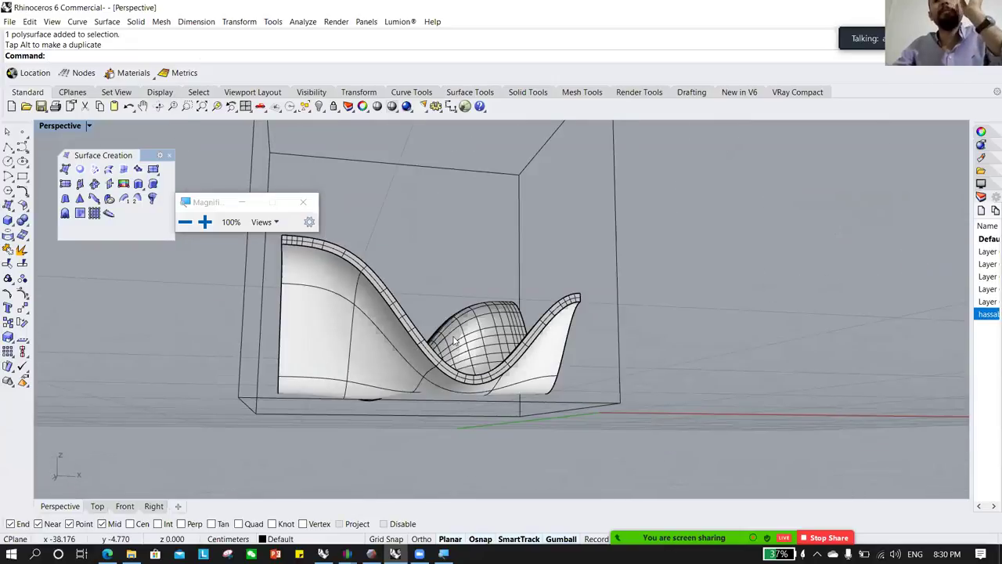
mouse_move(457, 340)
right_down()
mouse_move(432, 304)
mouse_move(426, 262)
right_up()
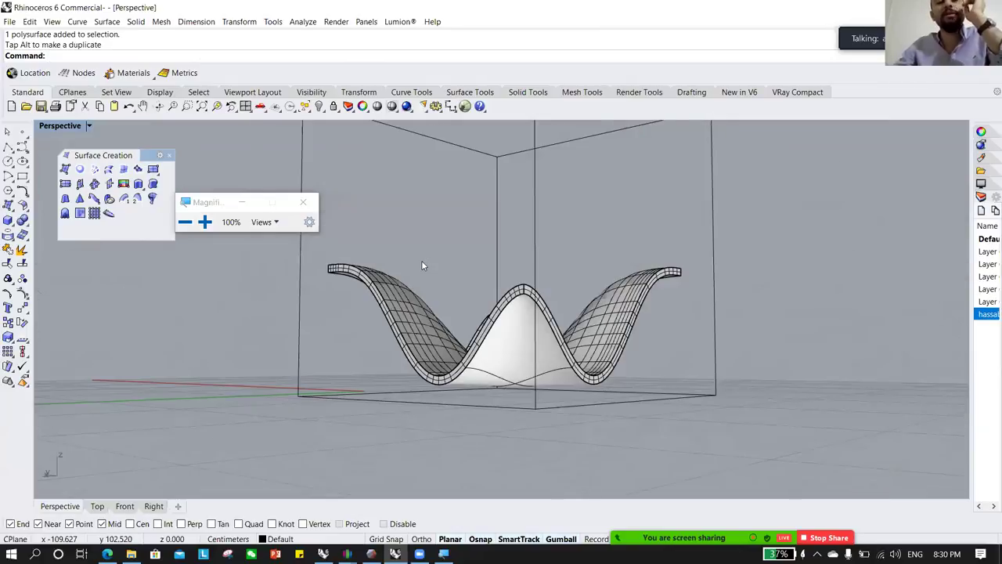
click(422, 266)
Create a Vertical clipping plane from two edge points with the default height.
text(ClippingPlane)
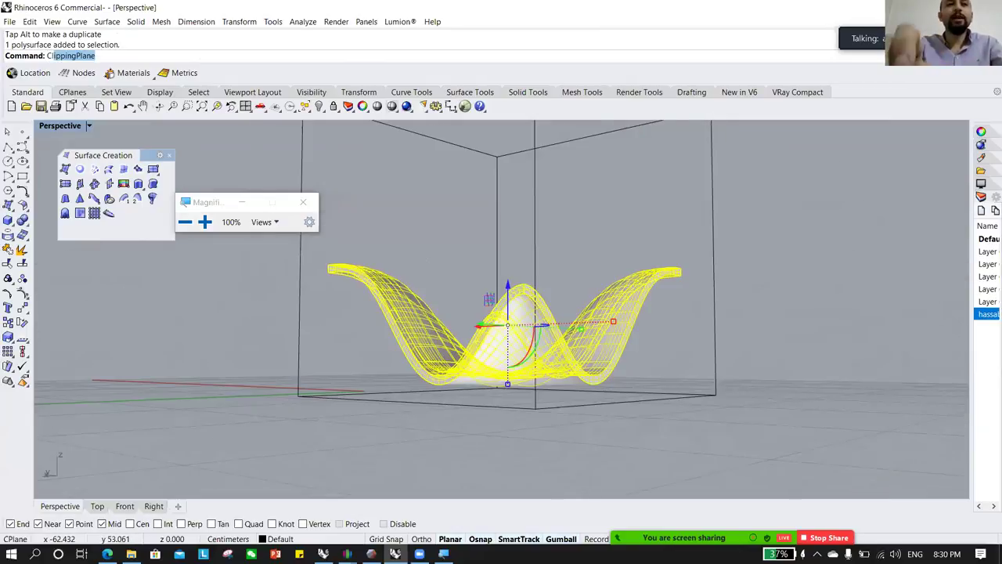
key(Return)
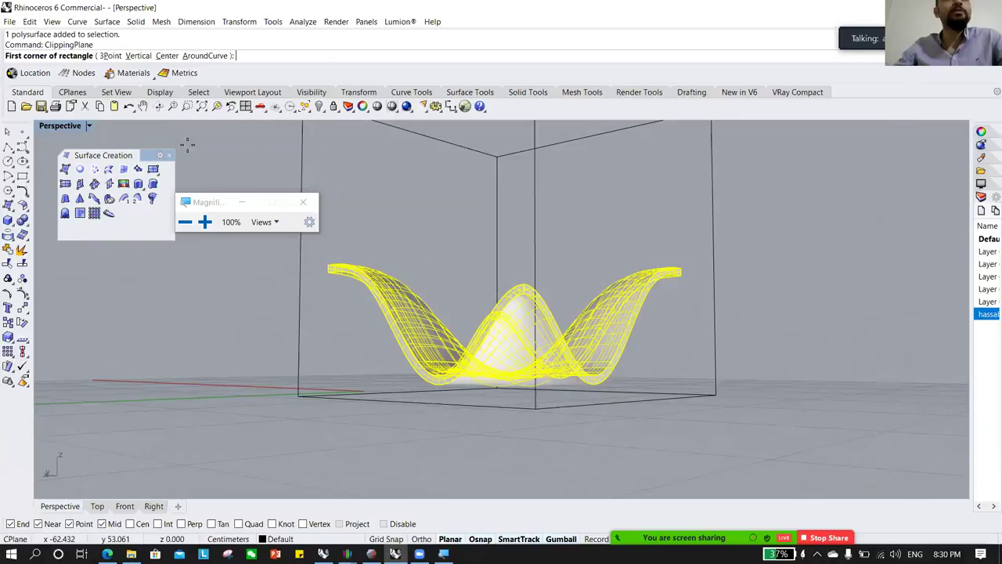
right_drag(402, 122, 731, 340)
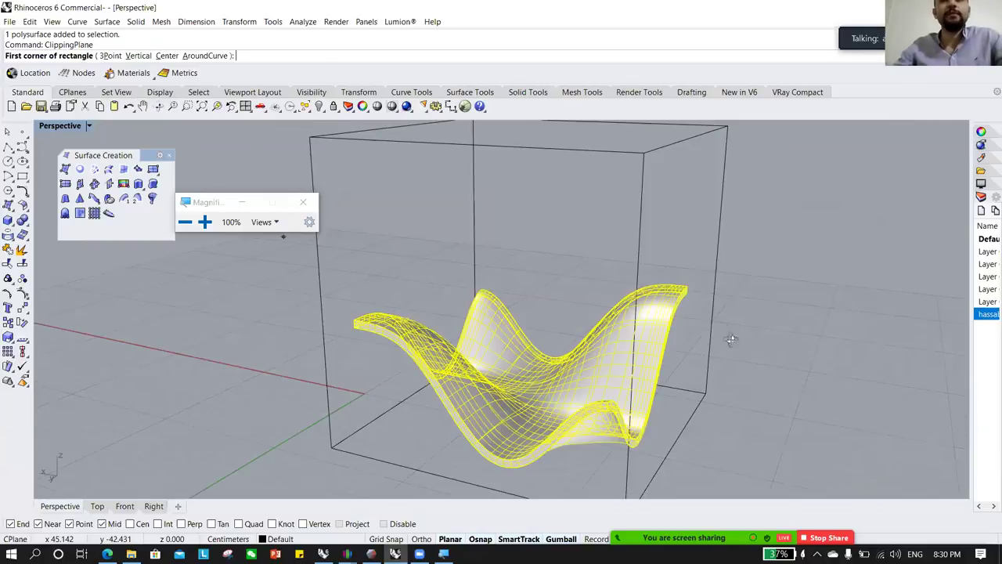
text(v)
key(Return)
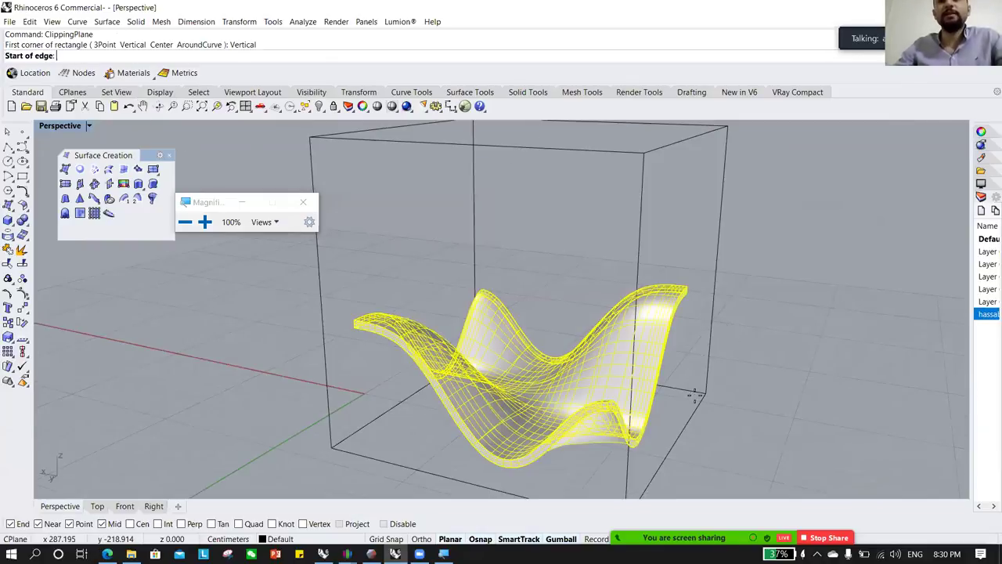
click(673, 214)
click(771, 269)
key(Return)
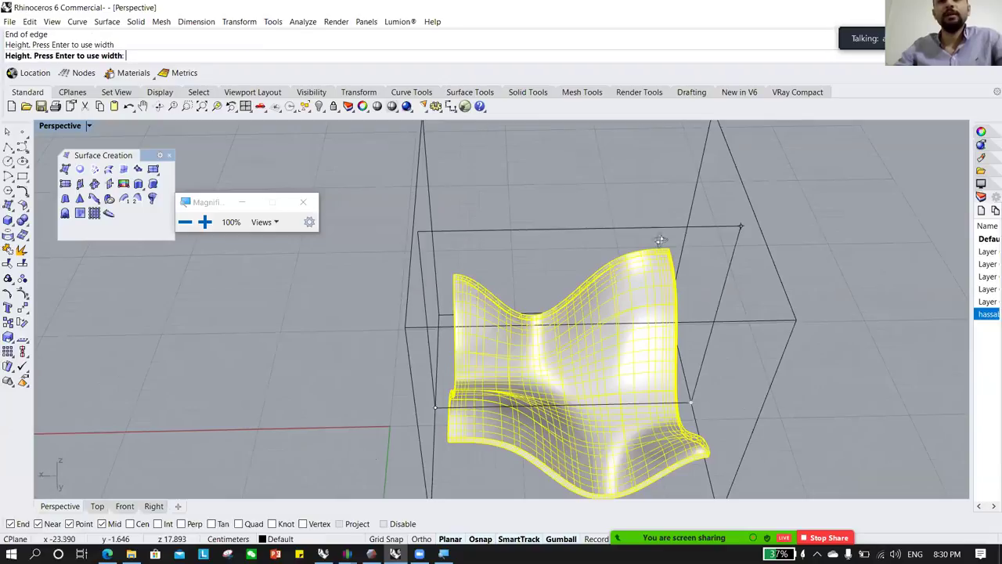
Inspect the clipped solid's cut, then select the clipping plane and begin rotating it.
right_drag(693, 425, 708, 423)
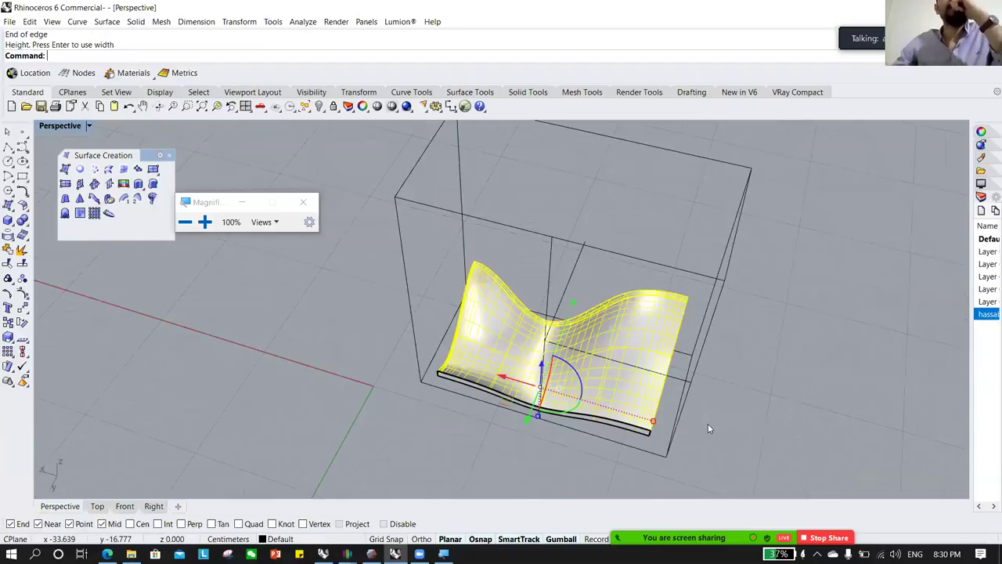
right_drag(559, 399, 549, 404)
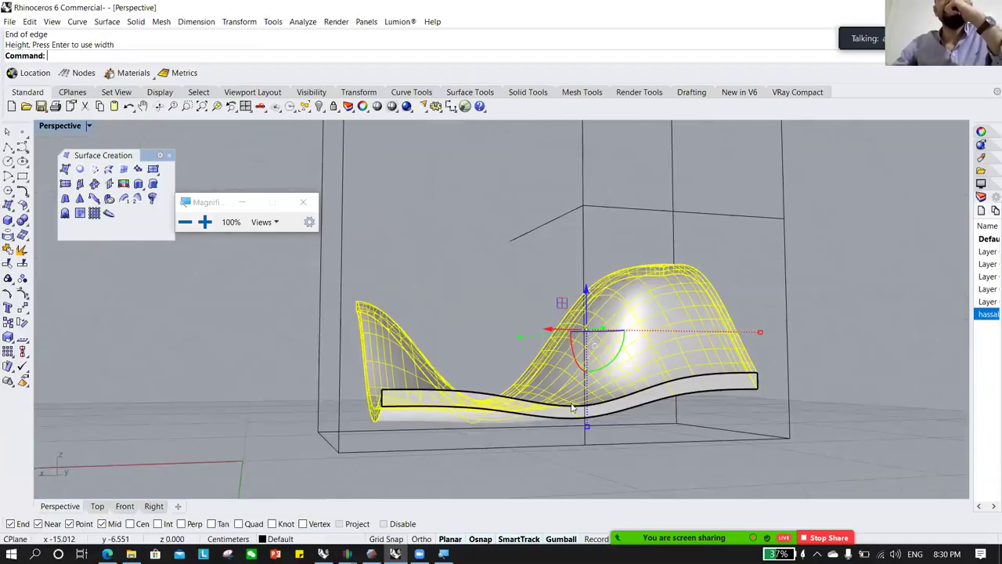
key(Escape)
scroll(546, 407, up, 3)
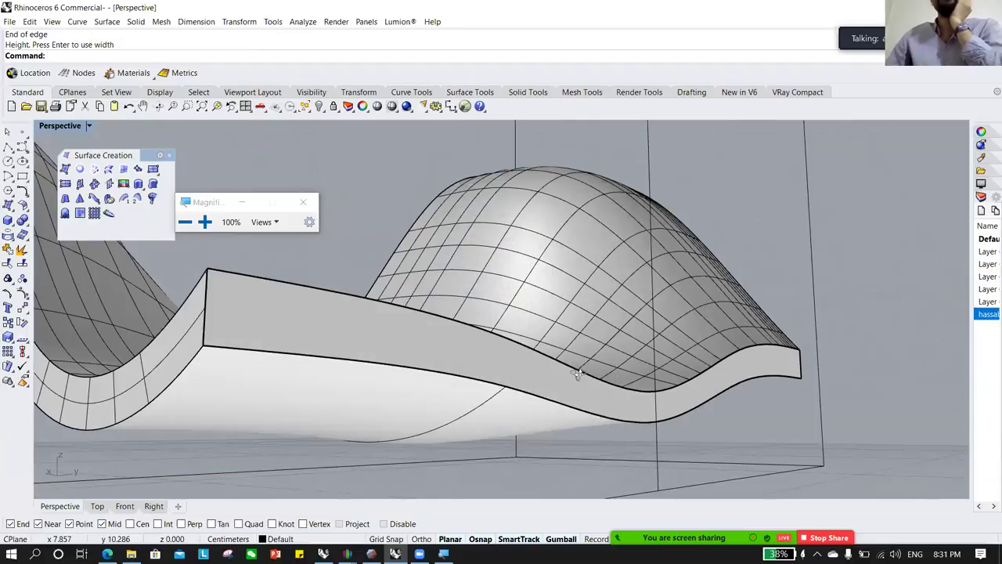
scroll(576, 232, down, 3)
right_drag(586, 213, 608, 217)
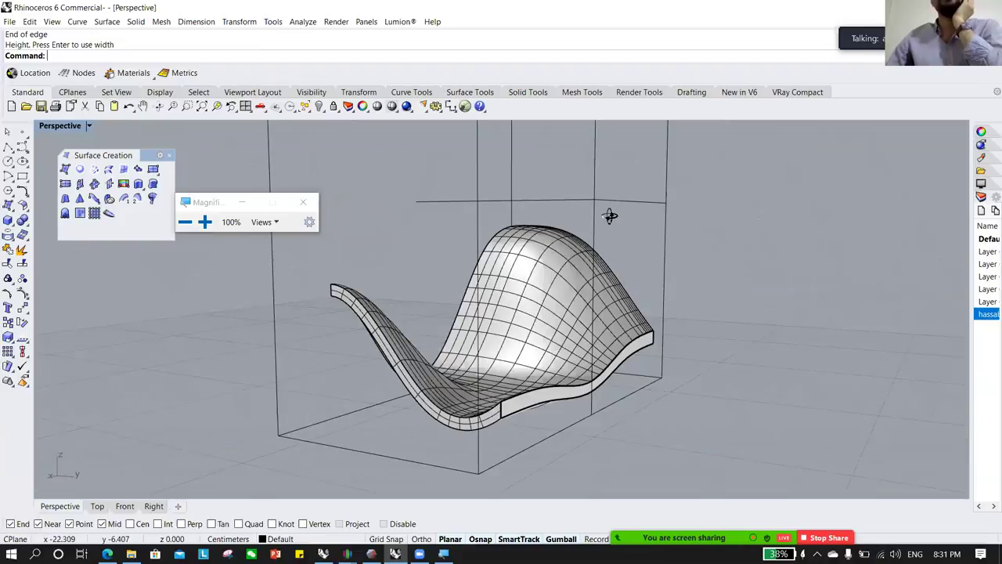
click(603, 231)
mouse_move(603, 231)
mouse_down()
mouse_move(822, 293)
mouse_move(678, 295)
mouse_move(639, 177)
mouse_up()
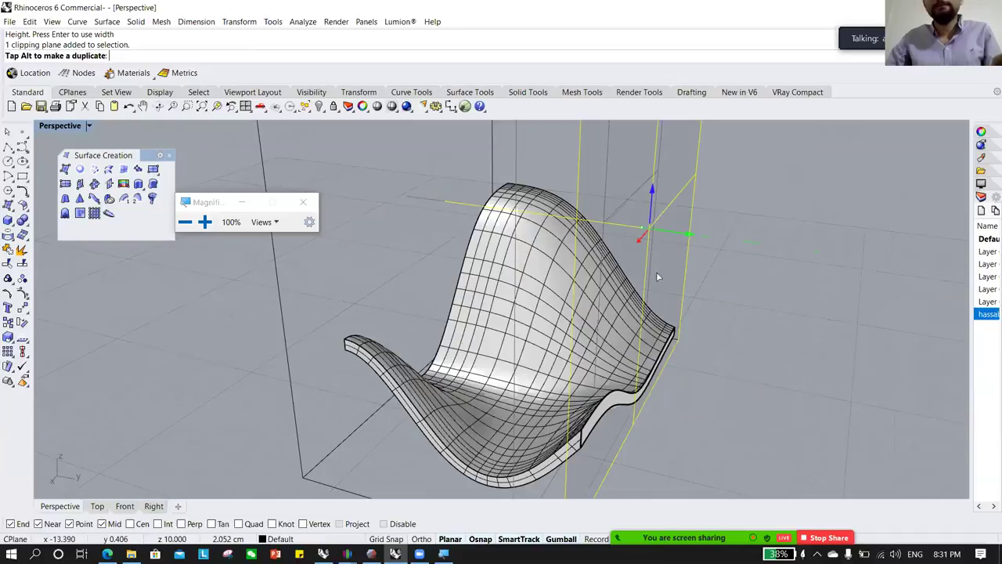
Rotate the clipping plane to horizontal and raise it up through the solid.
right_drag(658, 207, 671, 376)
mouse_move(636, 265)
mouse_down()
mouse_move(670, 367)
mouse_move(669, 354)
mouse_up()
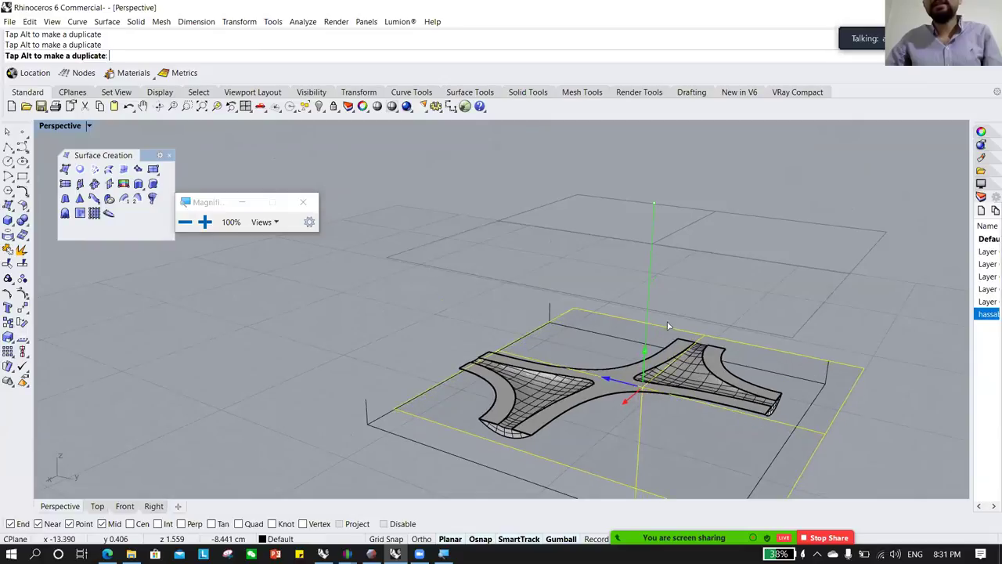
drag(669, 354, 662, 312)
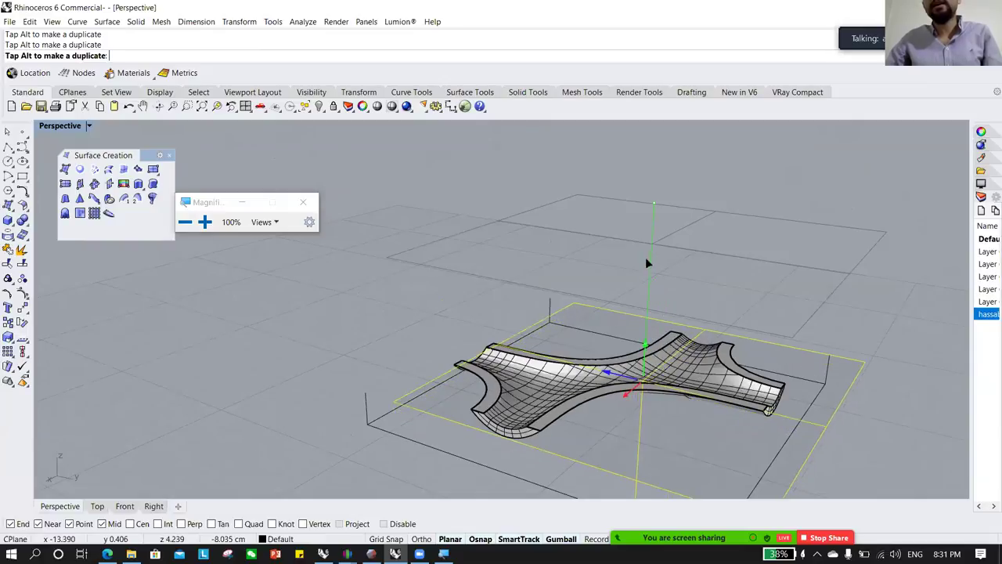
drag(647, 263, 612, 222)
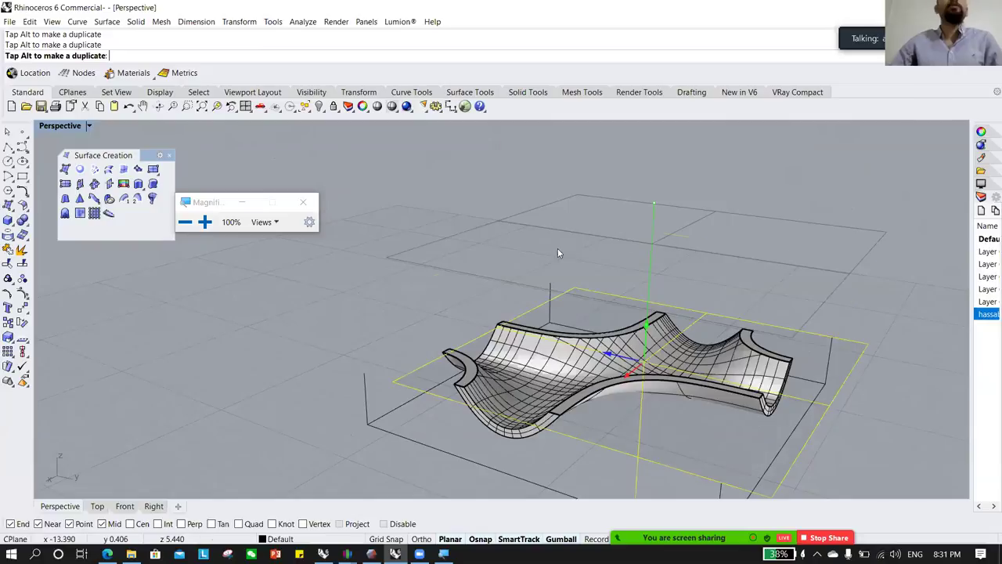
drag(557, 253, 559, 258)
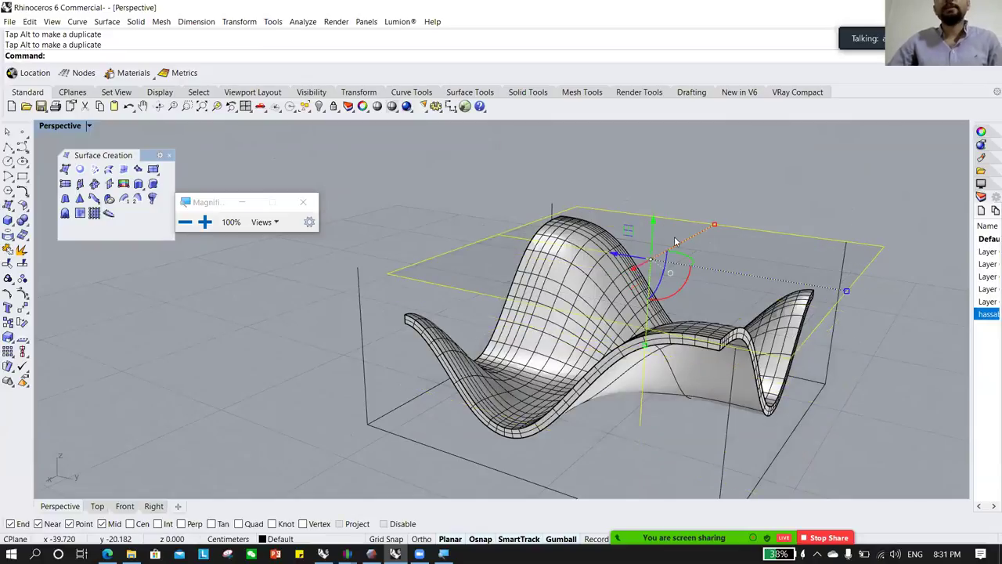
Orbit and zoom in close on the horizontal cut edge of the solid.
right_drag(680, 254, 648, 261)
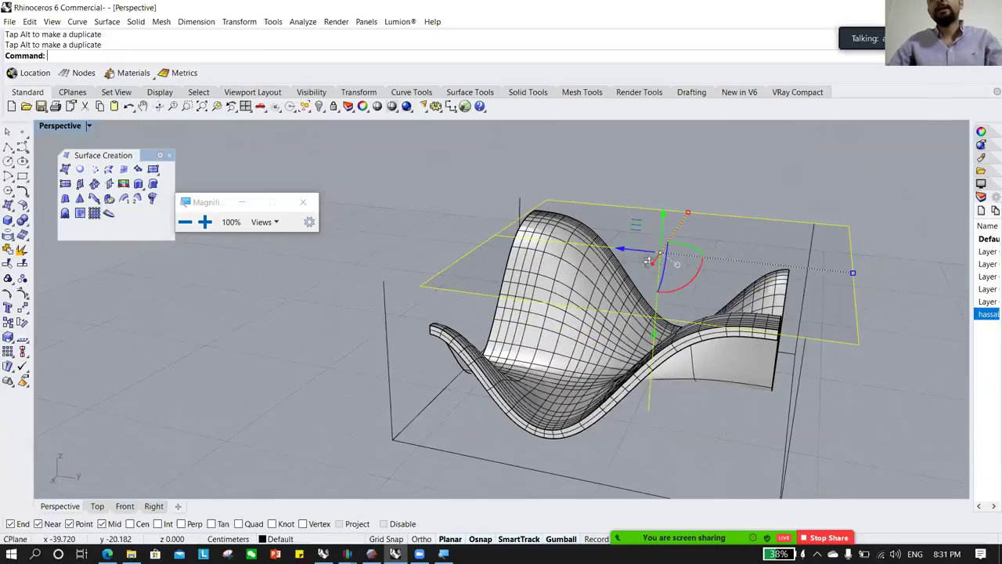
right_drag(559, 224, 570, 240)
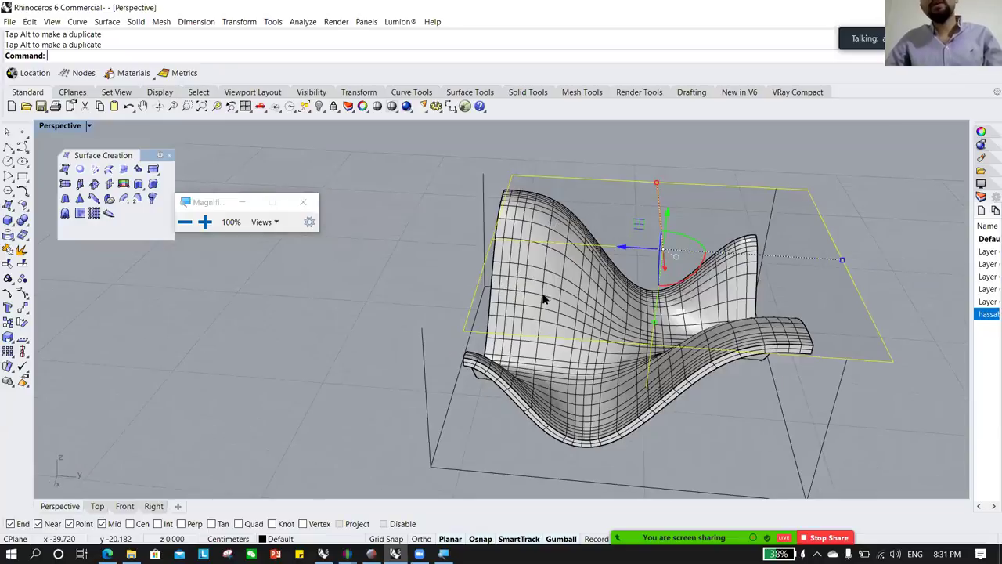
key(Home)
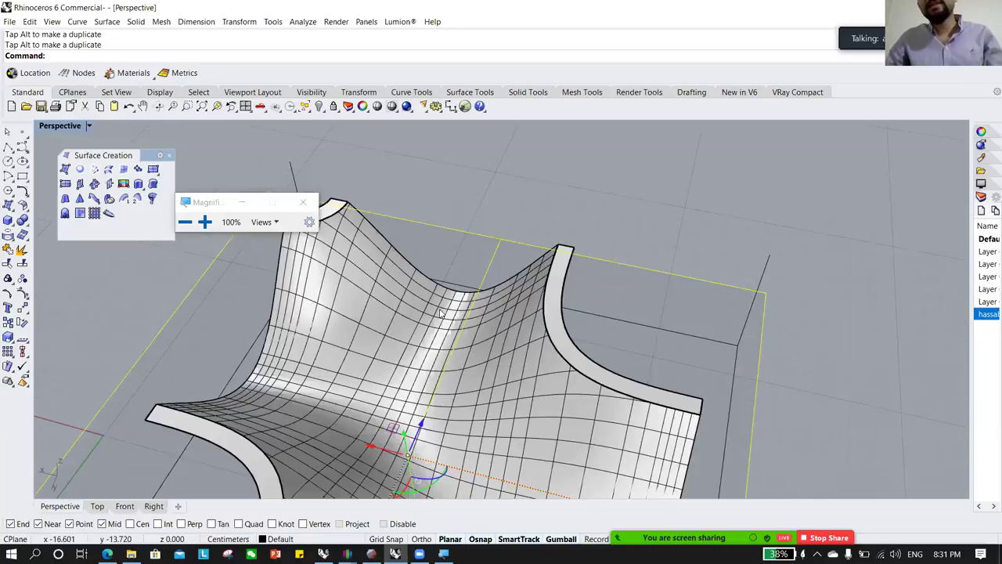
scroll(501, 302, up, 5)
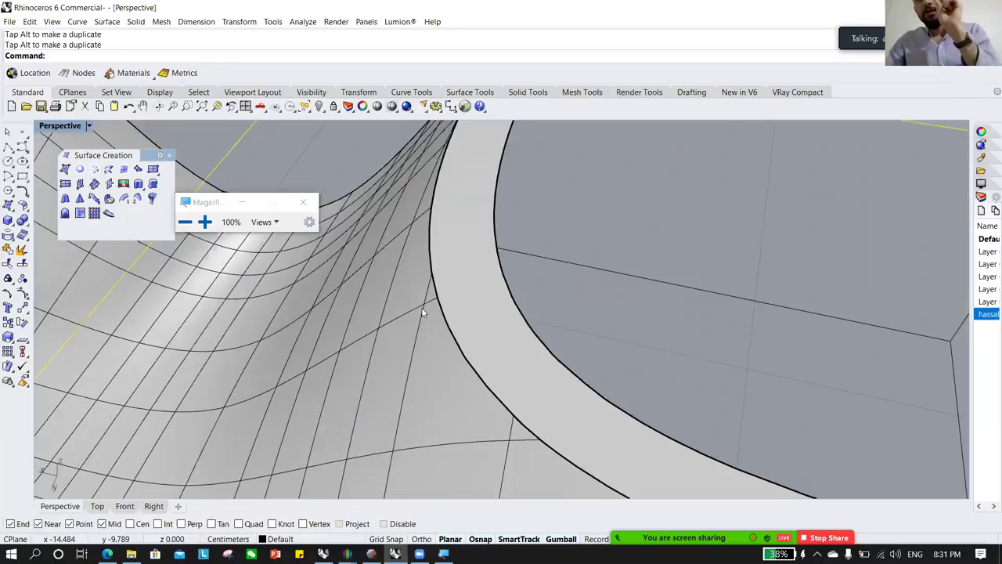
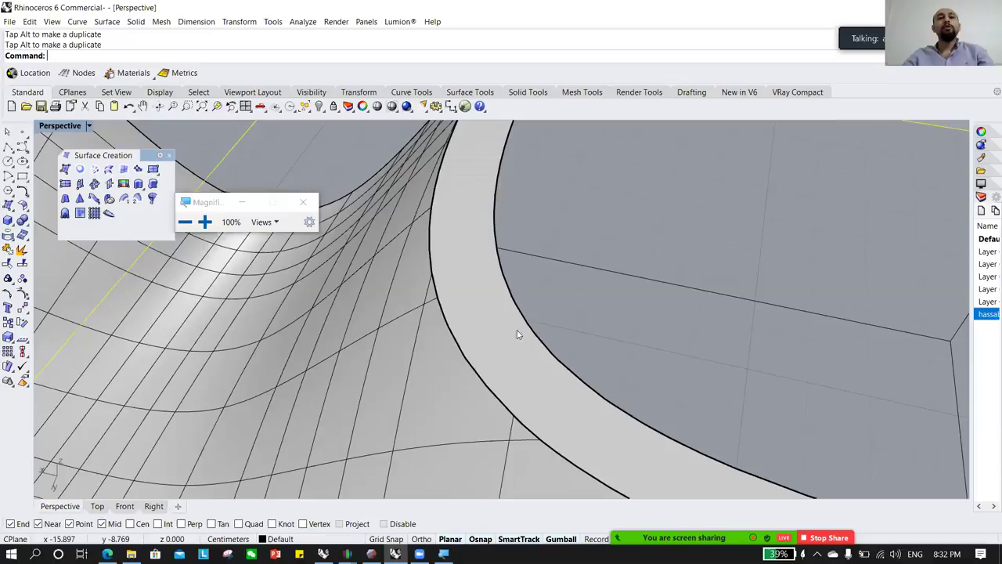
Scroll to slide 14, which shows the Rhinoceros → Meshmixer → Simplify3D workflow.
scroll(516, 366, down, 5)
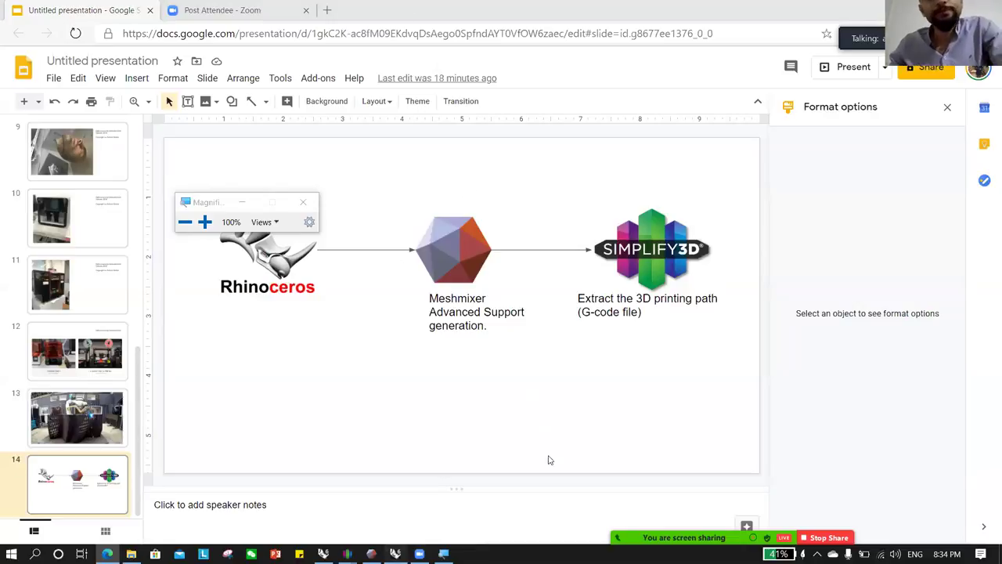
Back in Rhino, delete the extra flat rectangle beside the ribbon wall.
key(alt+Tab)
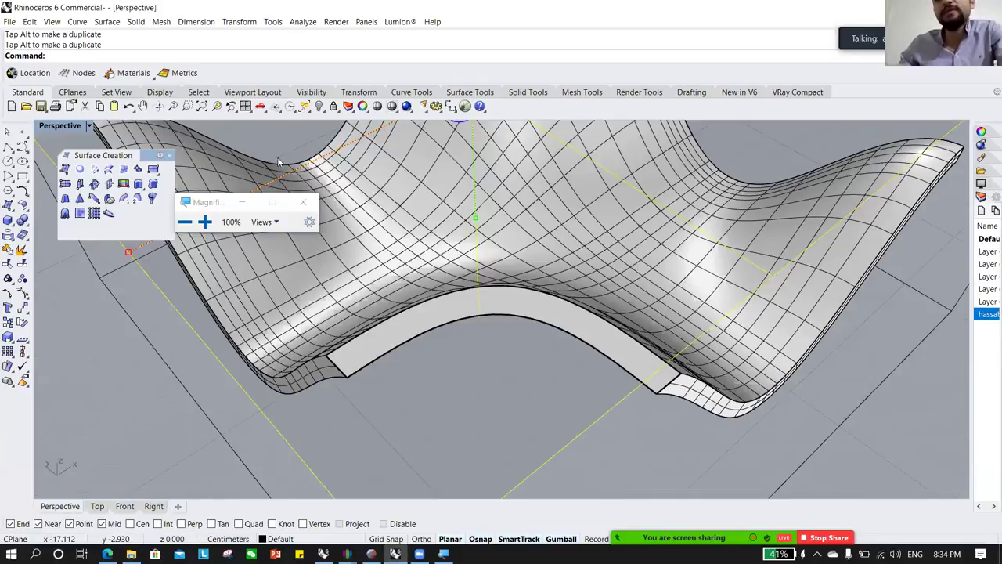
right_drag(599, 399, 575, 393)
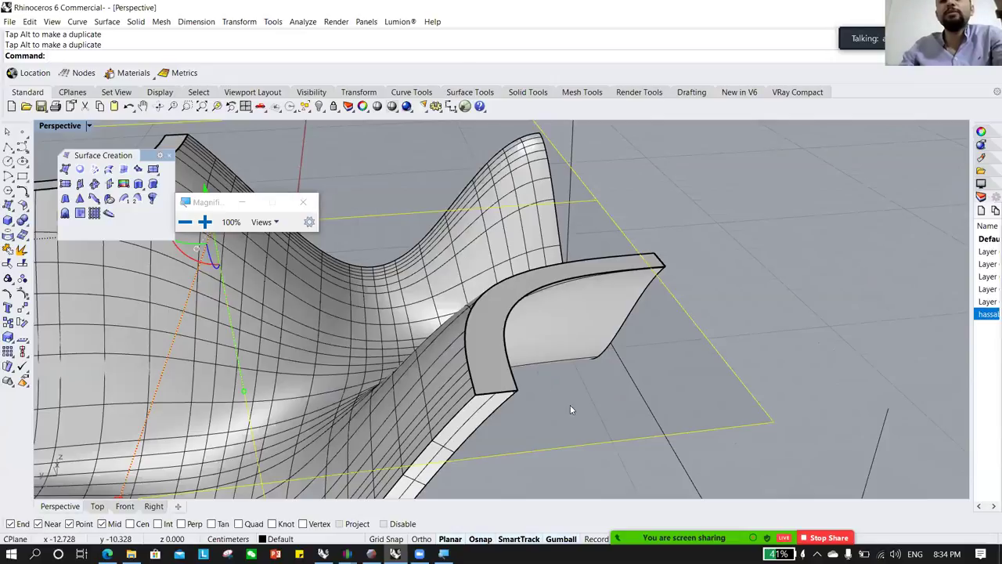
key(Delete)
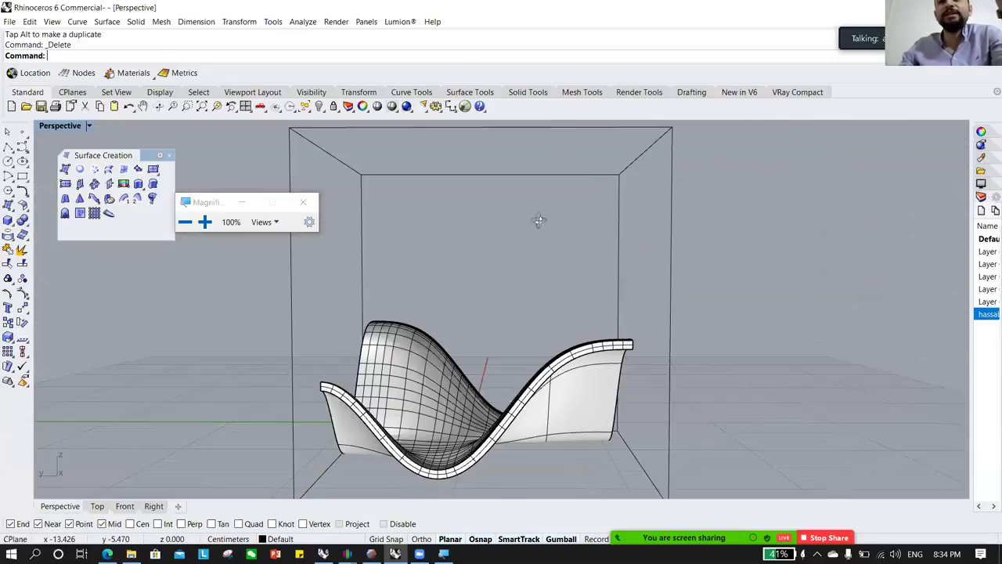
mouse_move(525, 410)
right_down()
mouse_move(561, 417)
mouse_move(655, 368)
right_up()
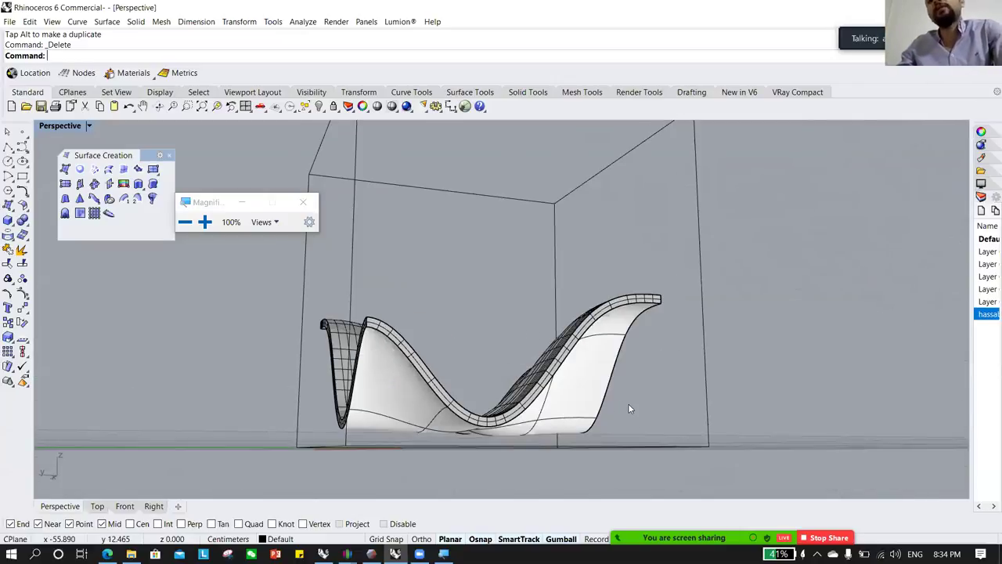
right_drag(628, 405, 662, 408)
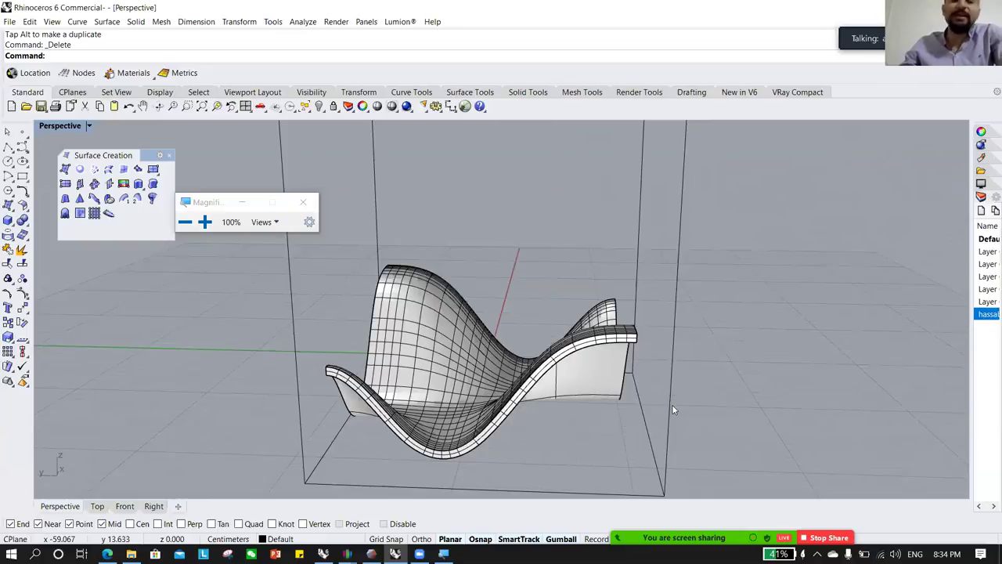
scroll(672, 404, up, 5)
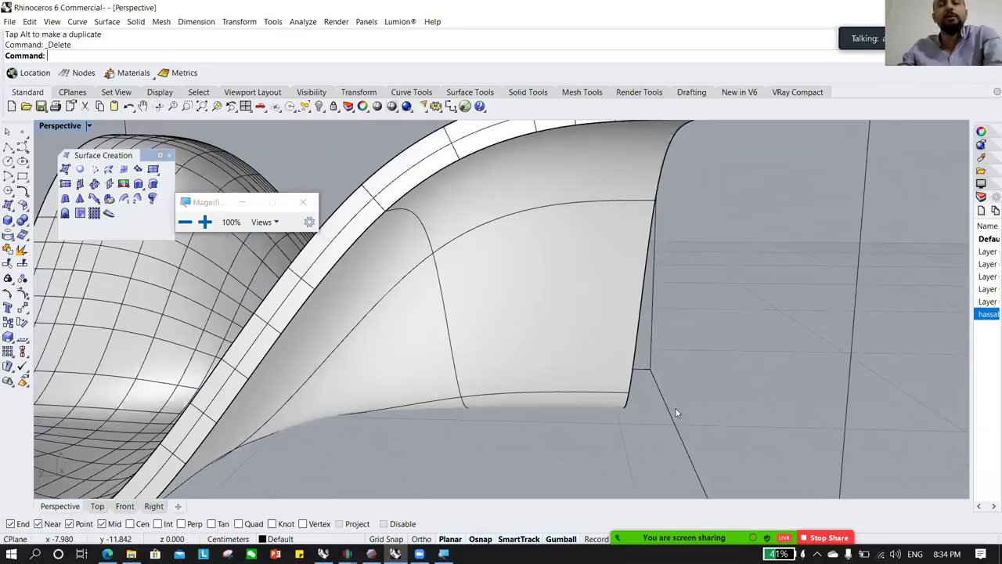
scroll(663, 389, down, 3)
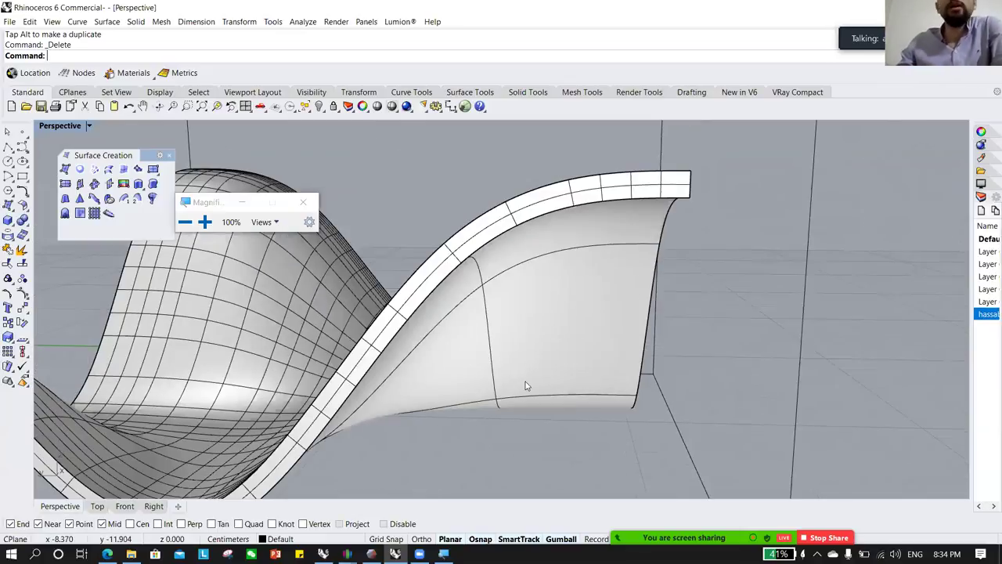
scroll(525, 382, down, 3)
scroll(518, 331, down, 3)
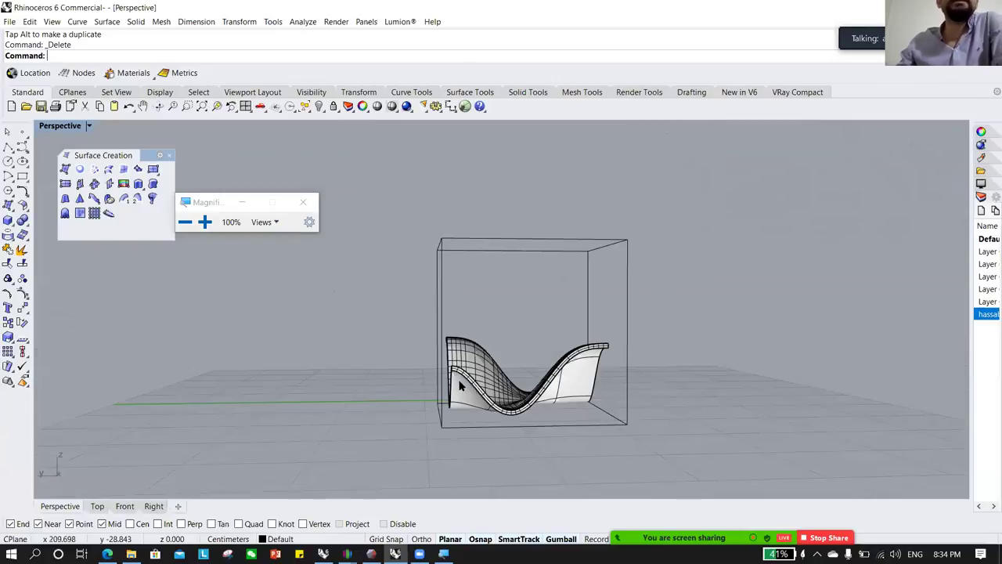
scroll(458, 342, up, 3)
scroll(462, 337, up, 3)
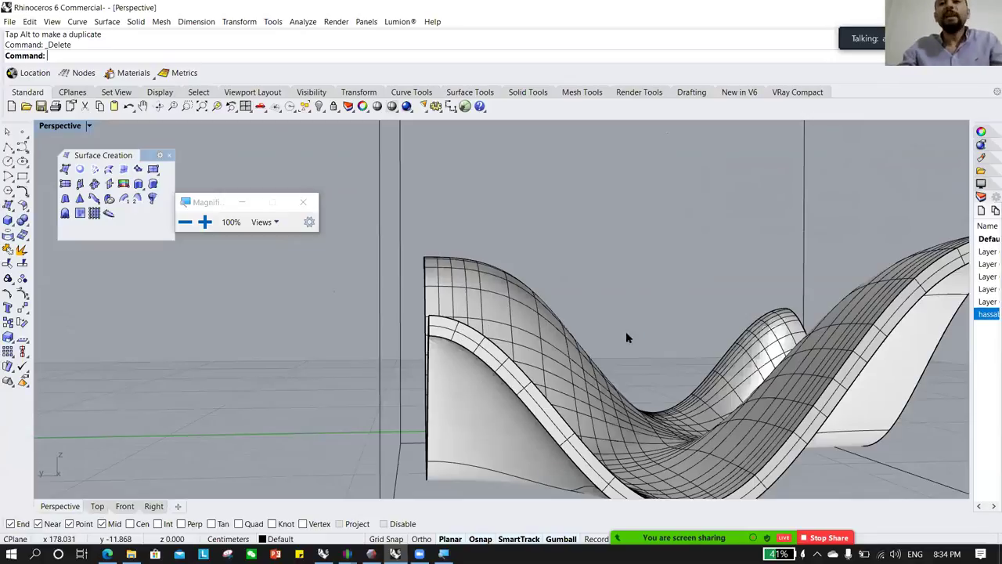
Rotate the twisted ribbon polysurface with the Gumball so it stands upright.
click(640, 376)
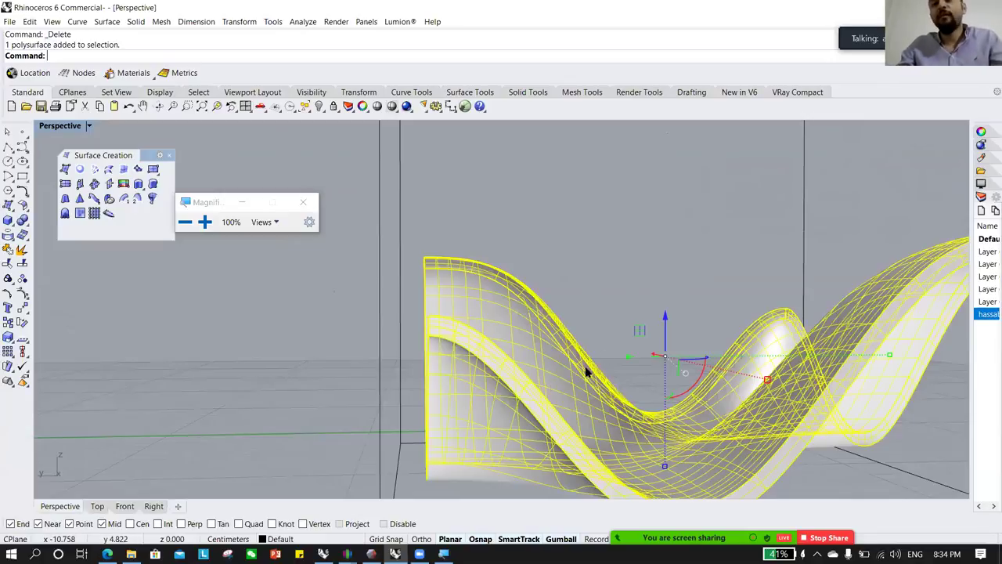
scroll(606, 319, down, 2)
drag(636, 370, 613, 316)
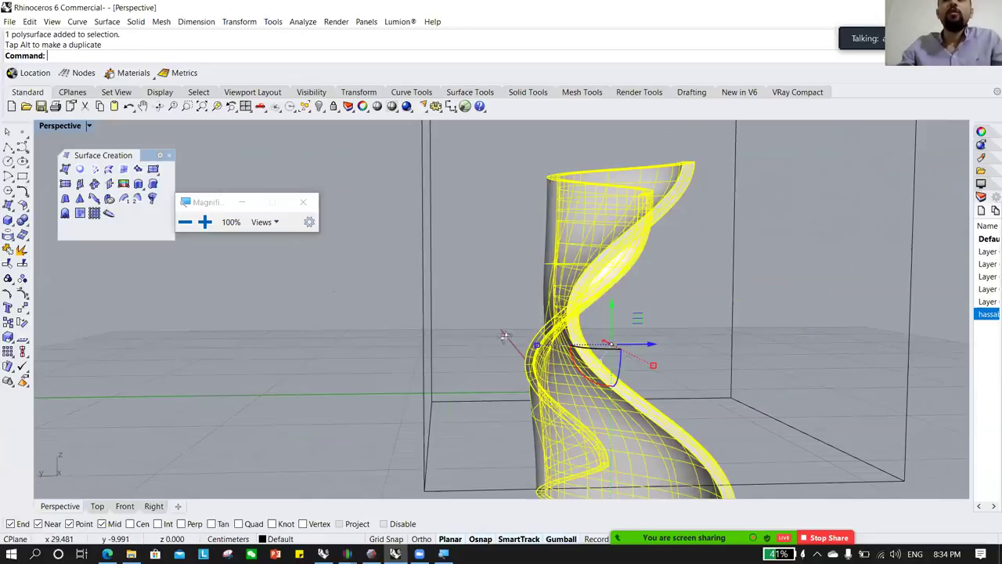
scroll(612, 317, down, 3)
right_drag(543, 320, 499, 328)
scroll(517, 321, up, 2)
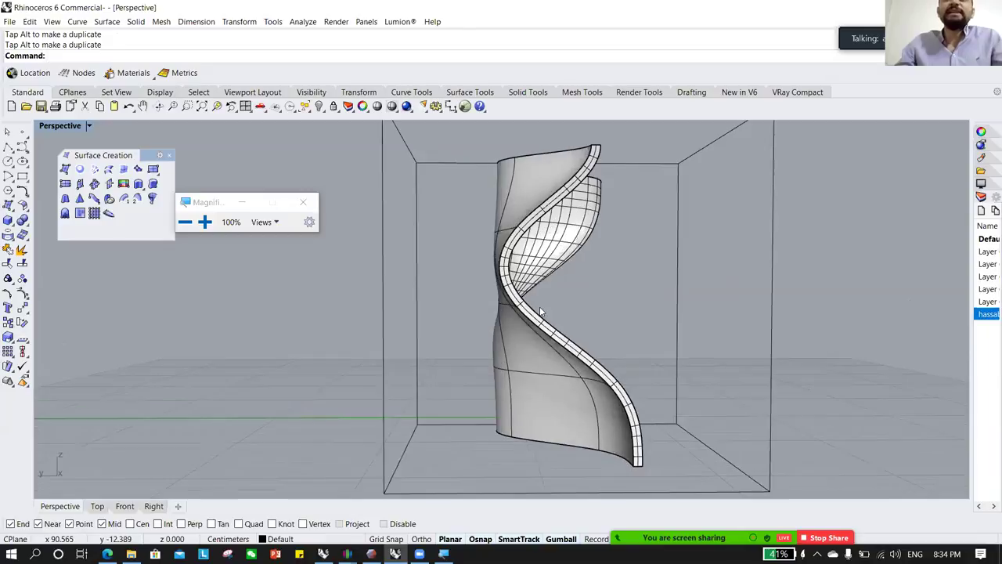
right_drag(536, 347, 611, 349)
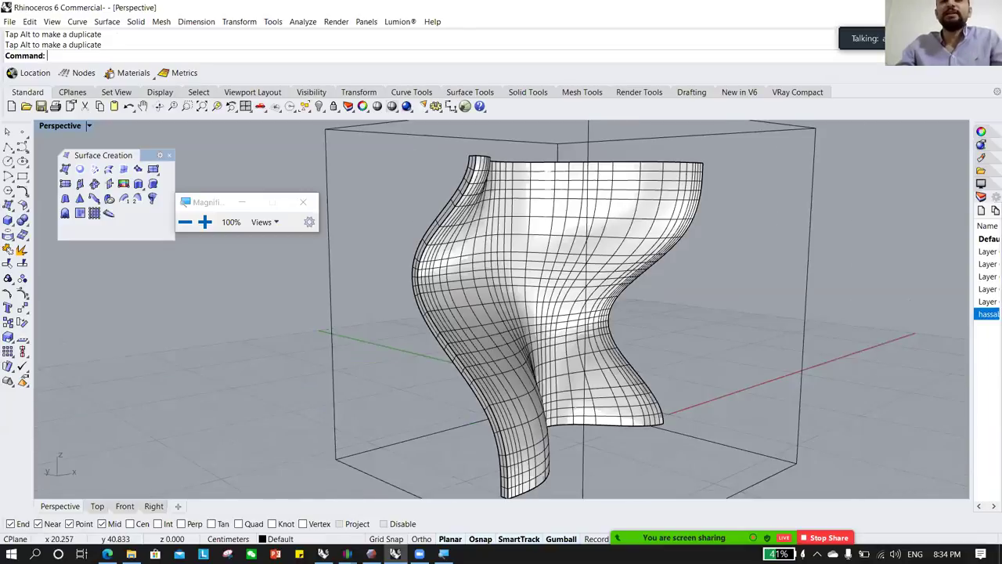
click(348, 554)
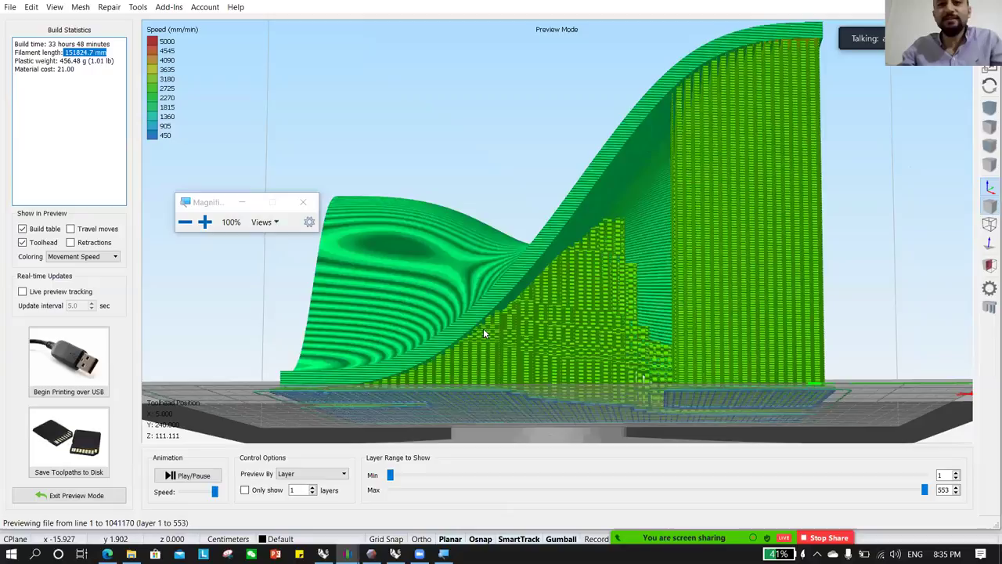
Turn the Simplify3D toolpath preview to a side view, then return to Rhino.
mouse_move(746, 266)
mouse_down()
mouse_move(582, 306)
mouse_move(565, 331)
mouse_up()
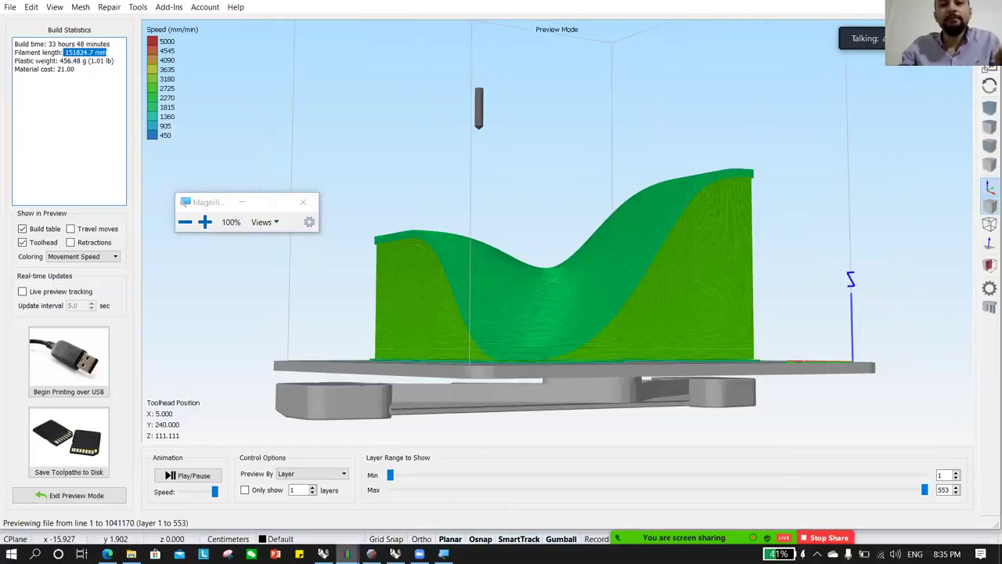
mouse_move(395, 553)
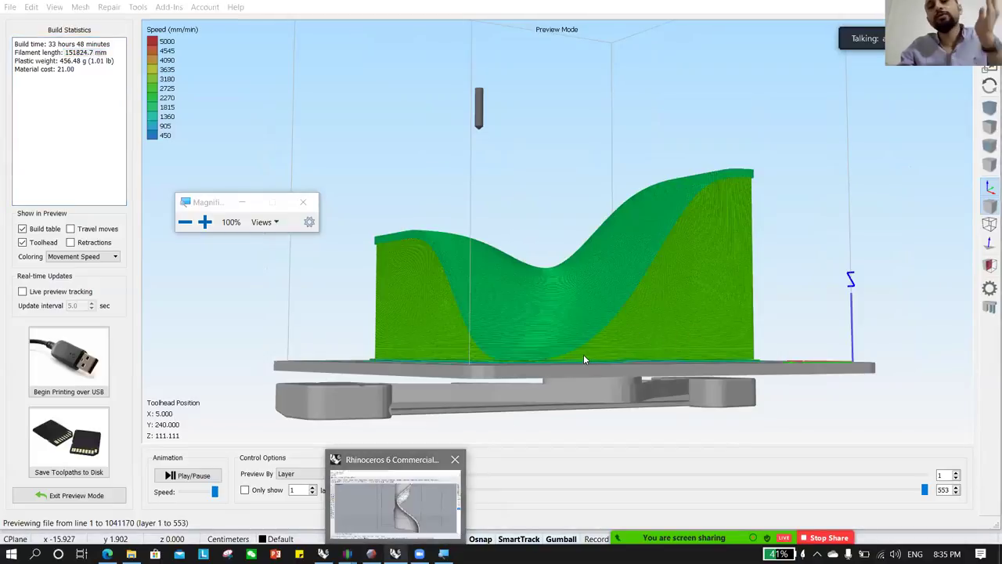
key(alt+Tab)
Select the twisted wall and begin File > Export Selected with file name 2101.
scroll(481, 326, down, 3)
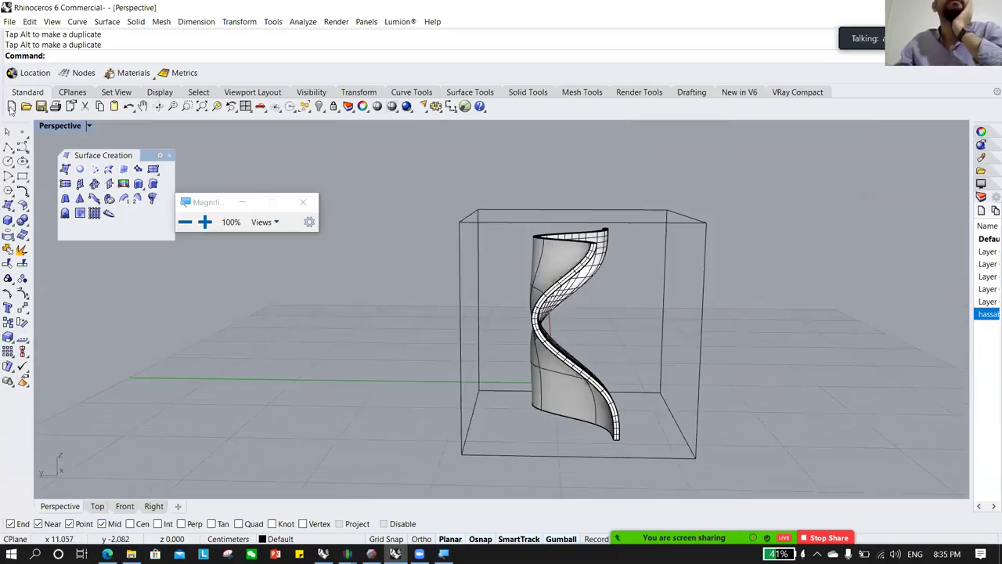
key(ctrl+a)
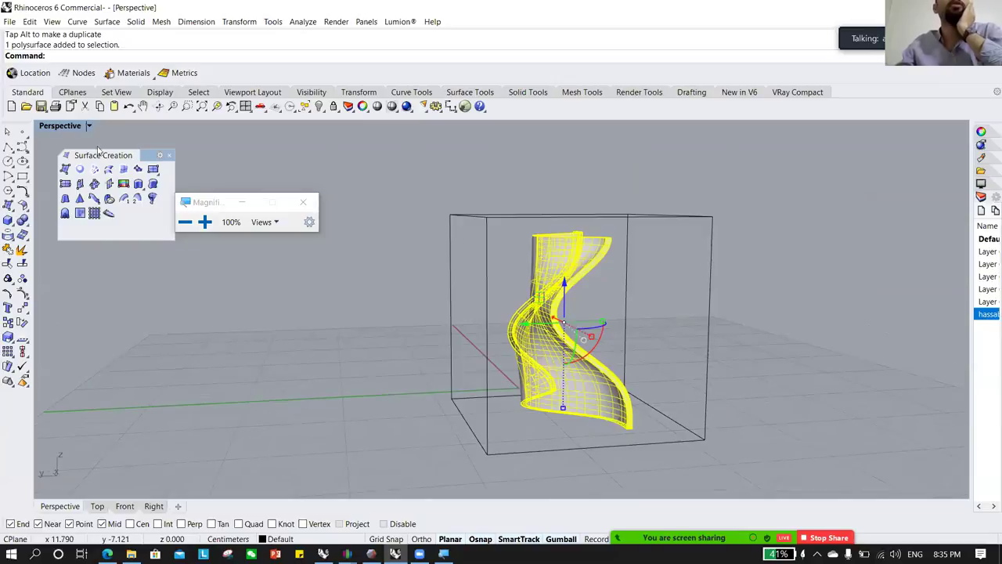
key(alt+f)
click(275, 183)
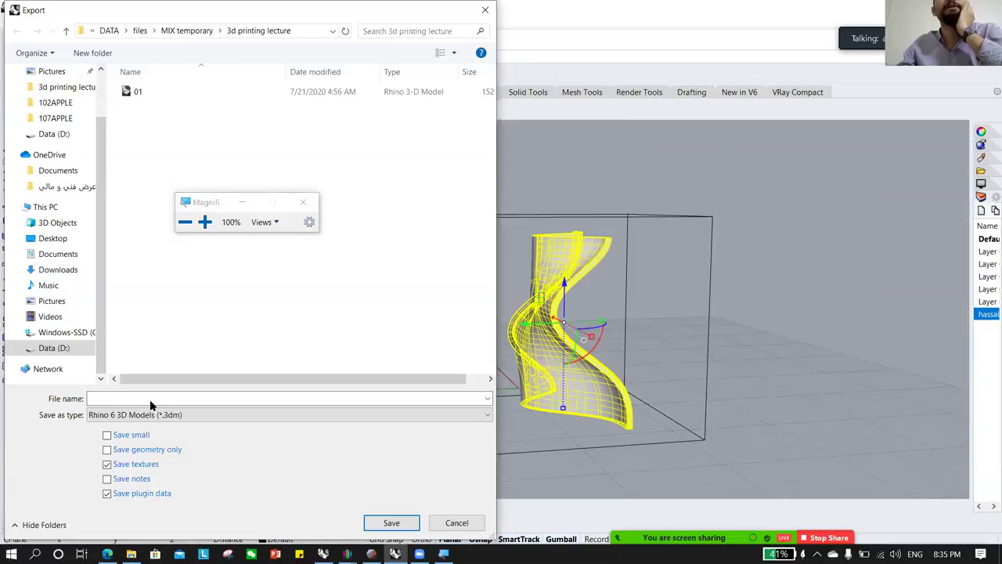
click(149, 400)
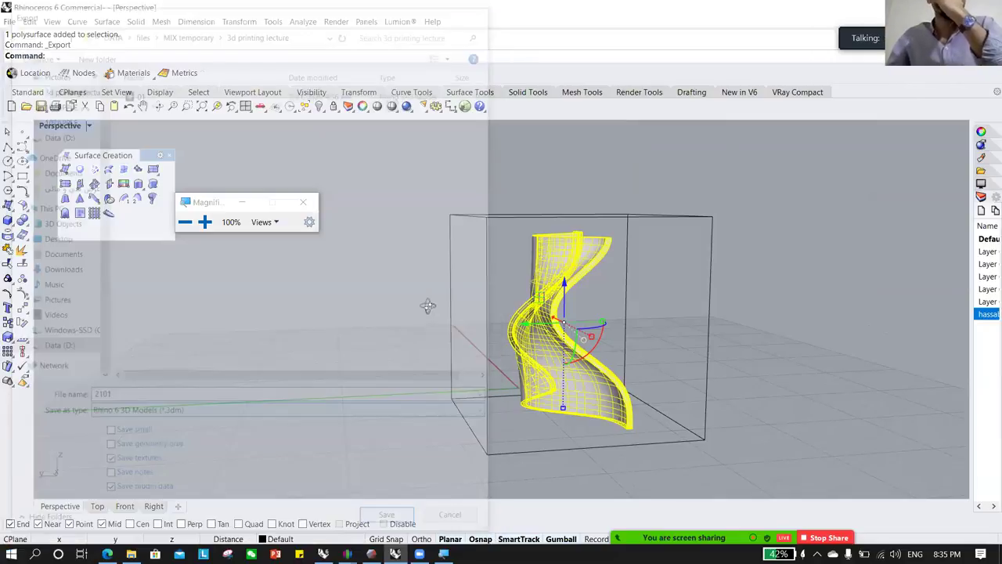
Save the export as 2101.3dm, then start the export of the wall again.
key(Return)
key(Left)
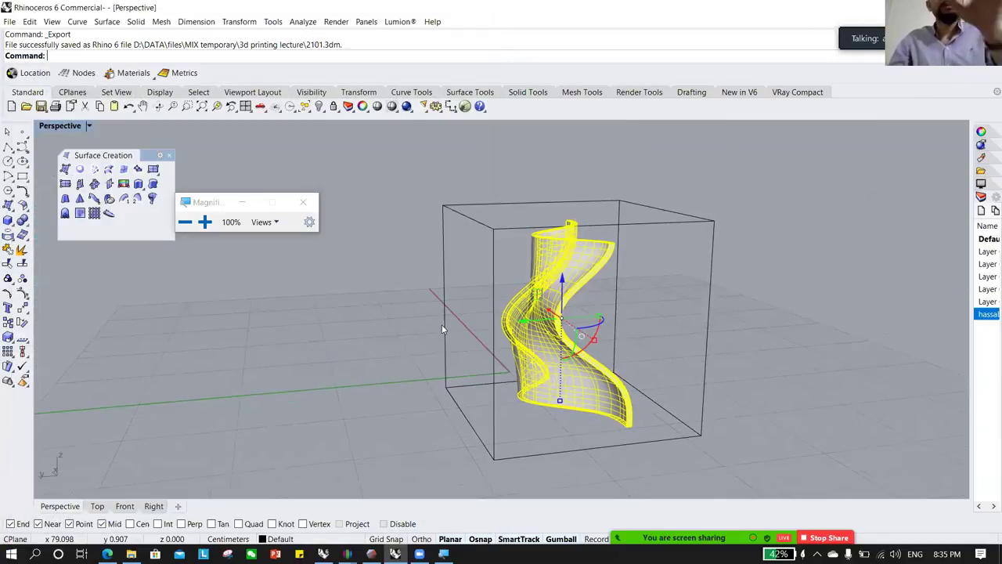
key(Left)
key(Return)
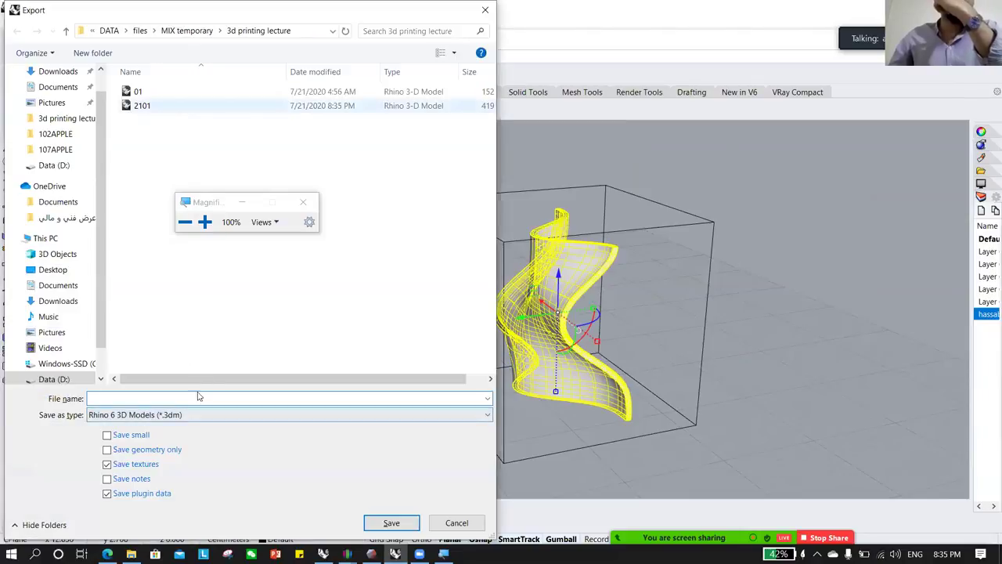
Change the export format to STL and save 2101.stl at 0.001 cm mesh tolerance.
click(196, 415)
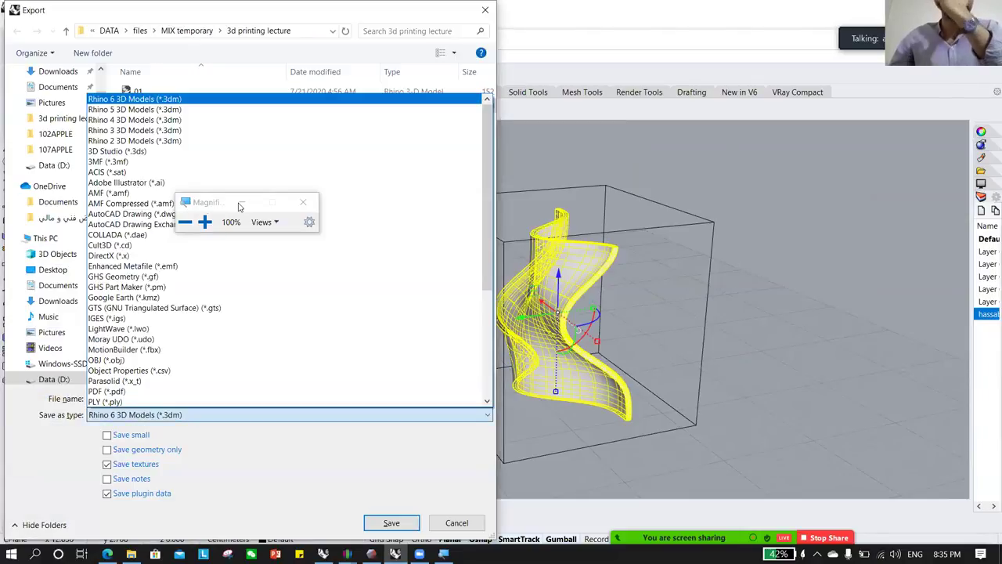
click(156, 222)
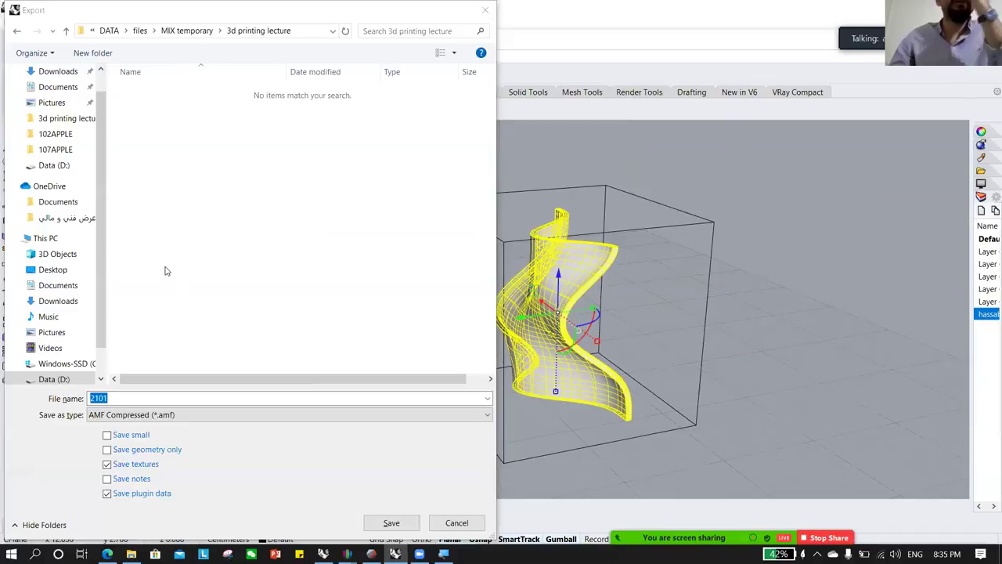
key(alt+Down)
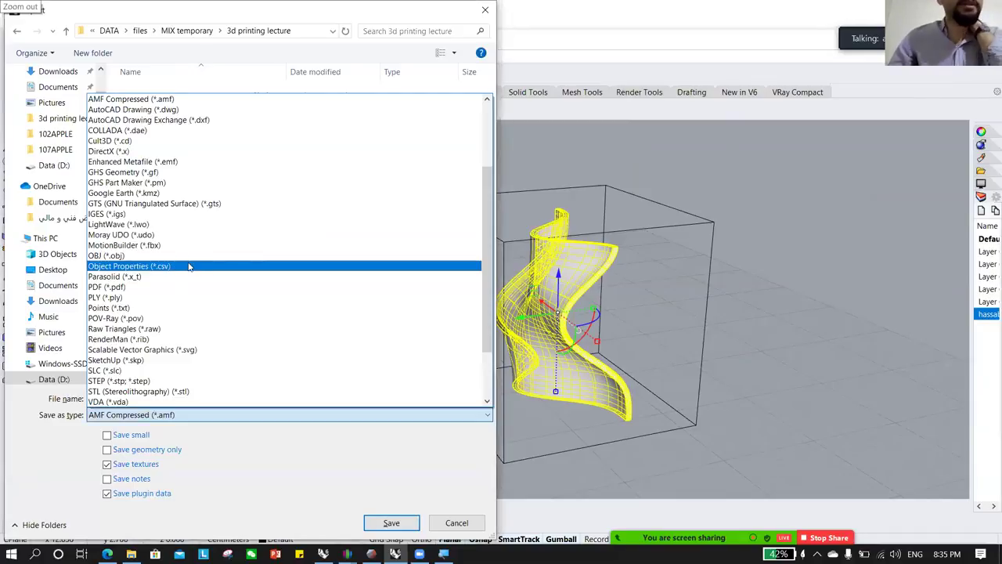
scroll(197, 306, up, 2)
scroll(199, 325, down, 2)
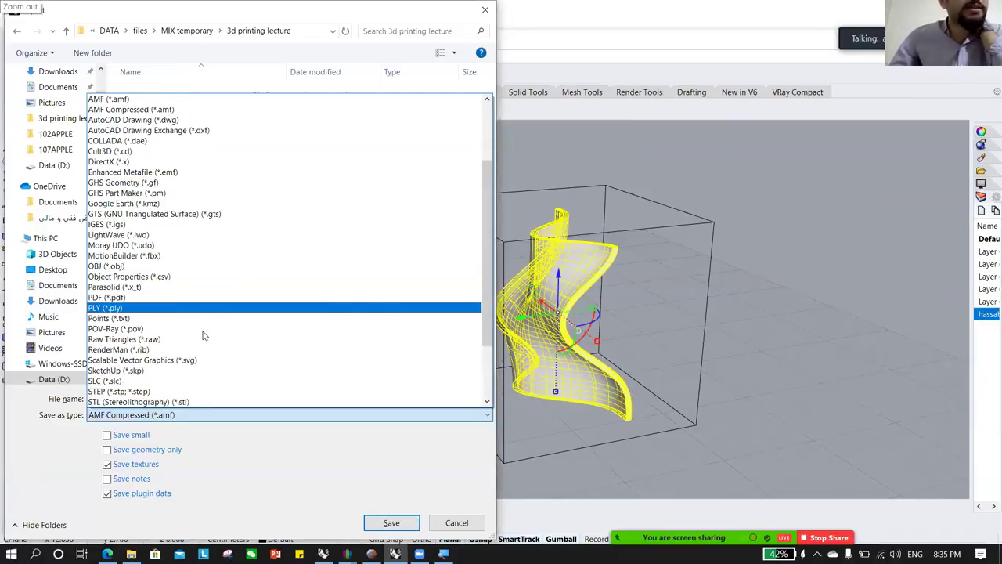
scroll(202, 336, down, 1)
scroll(205, 345, down, 1)
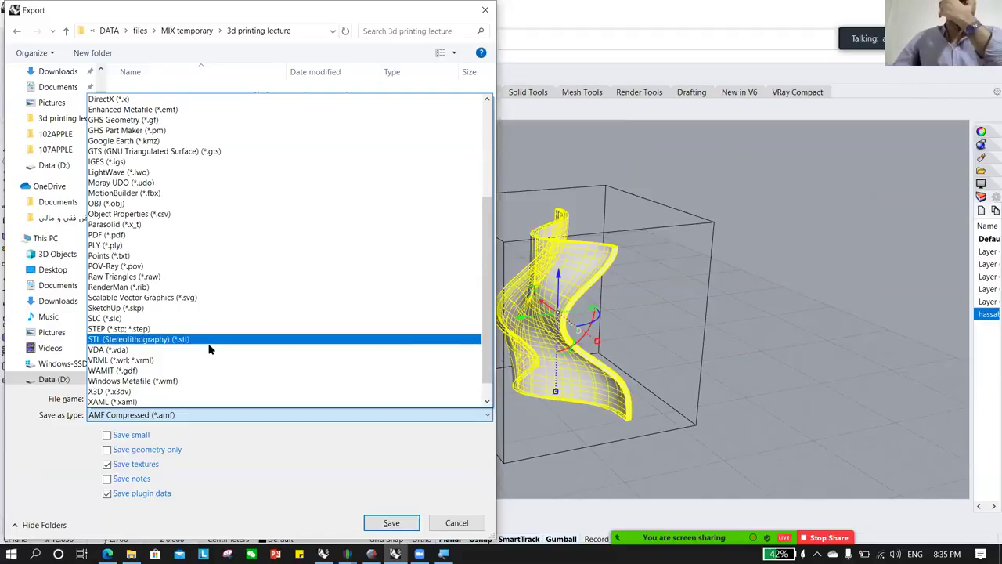
click(407, 521)
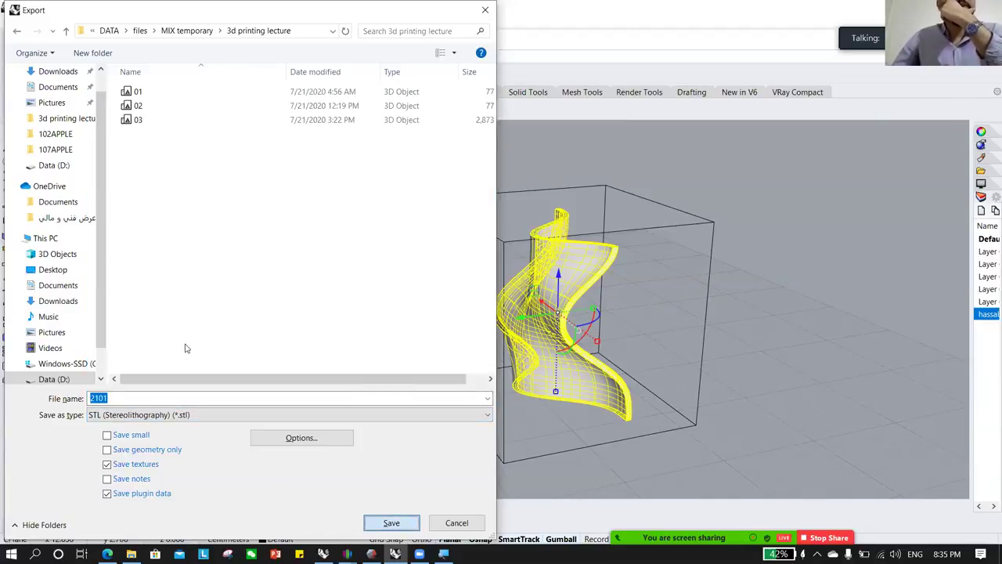
key(Return)
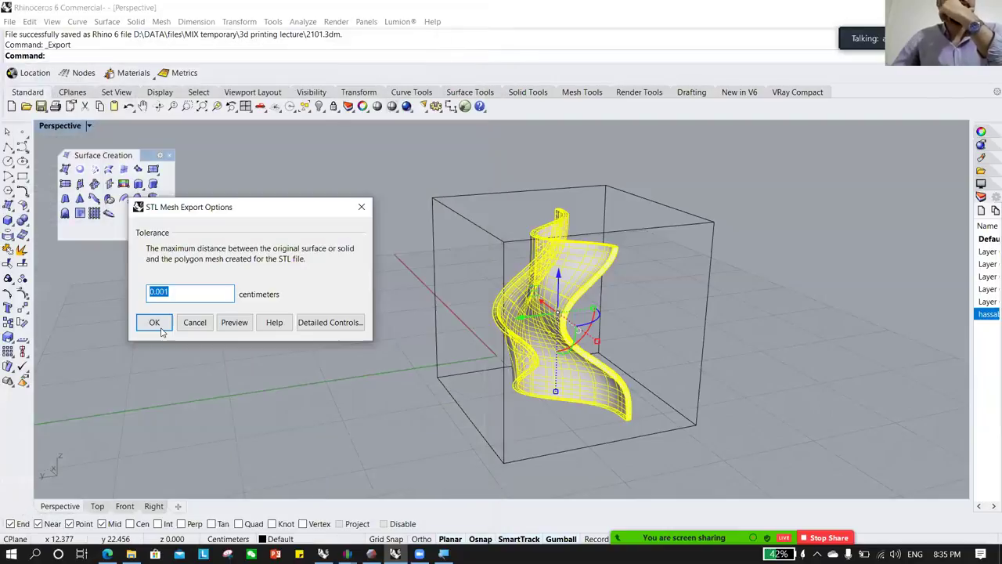
click(156, 321)
click(160, 330)
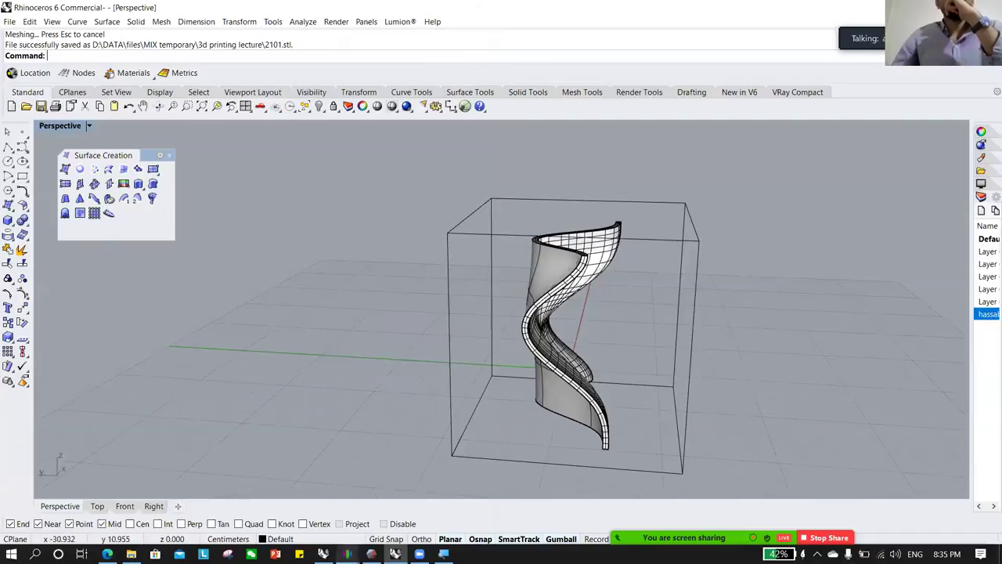
click(347, 554)
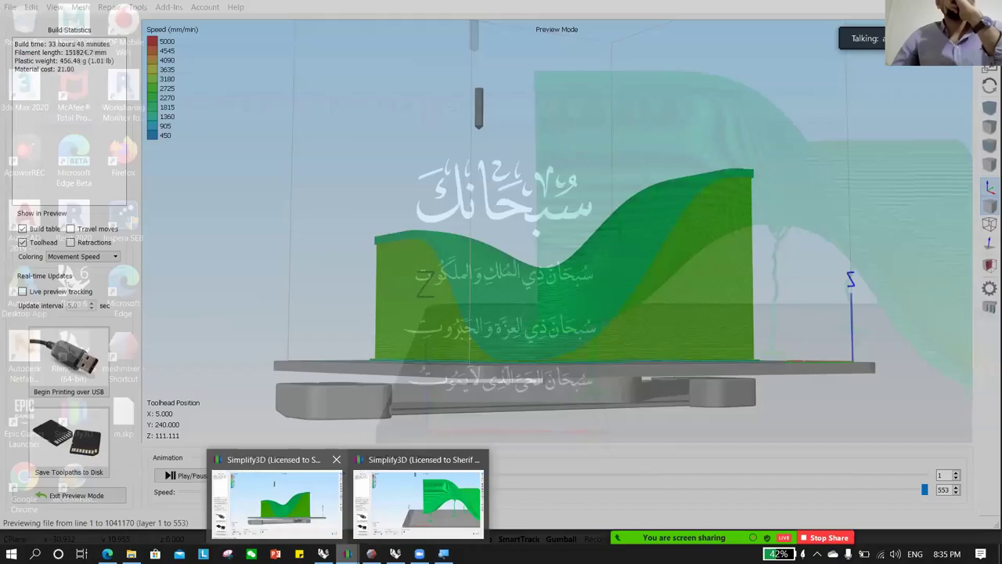
Exit Preview Mode and remove the old 03 model from the build plate.
right_click(346, 554)
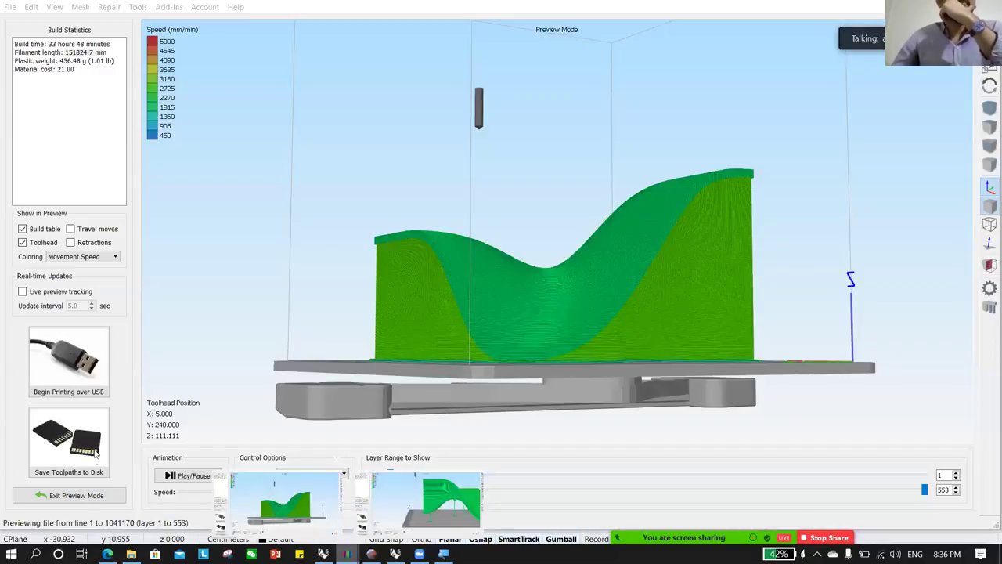
click(76, 495)
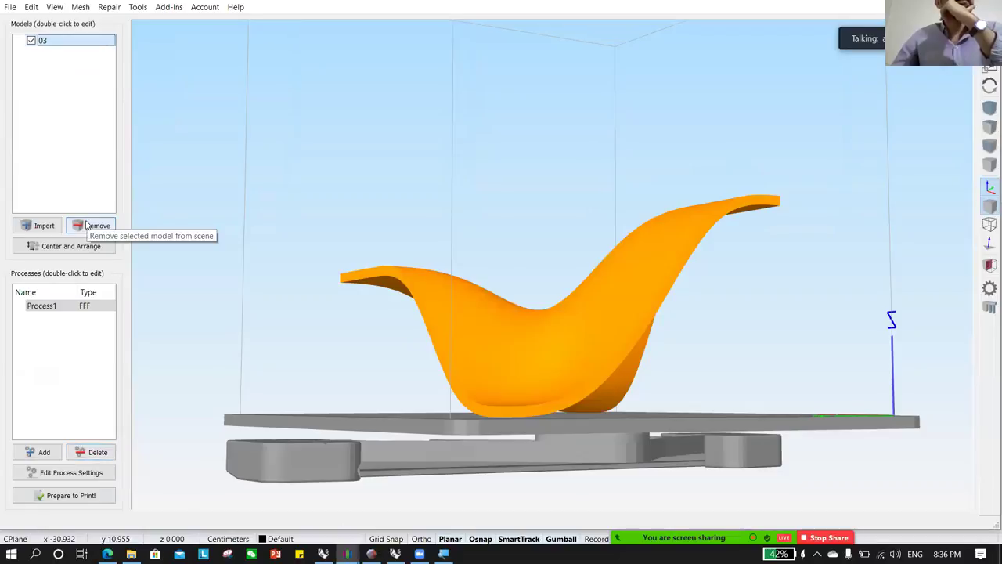
click(94, 226)
mouse_move(602, 260)
mouse_down()
mouse_move(557, 185)
mouse_move(606, 318)
mouse_move(590, 274)
mouse_move(161, 328)
mouse_up()
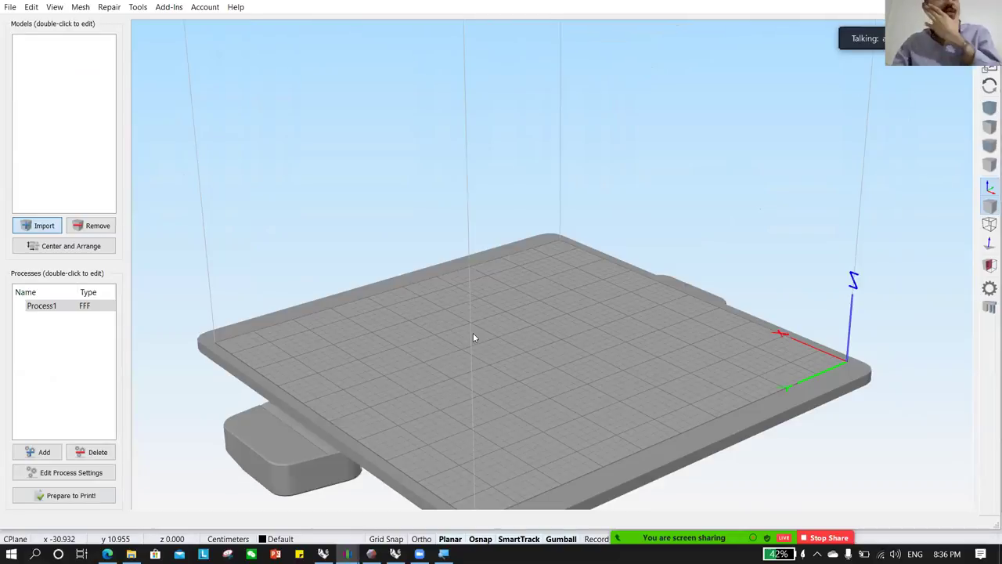
Uniformly scale 2101 to an X size of 160.78 mm (958.24%).
double_click(531, 341)
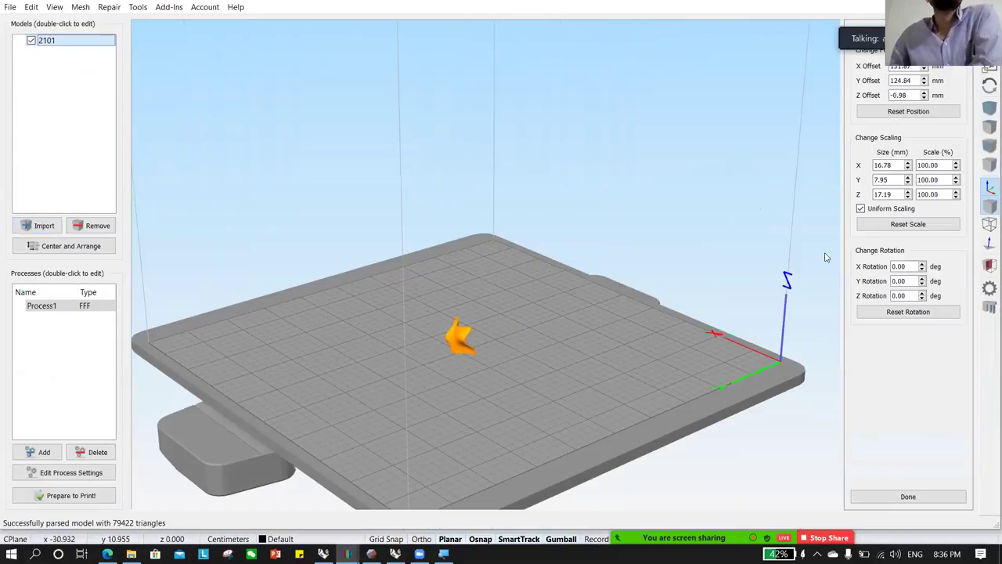
click(882, 165)
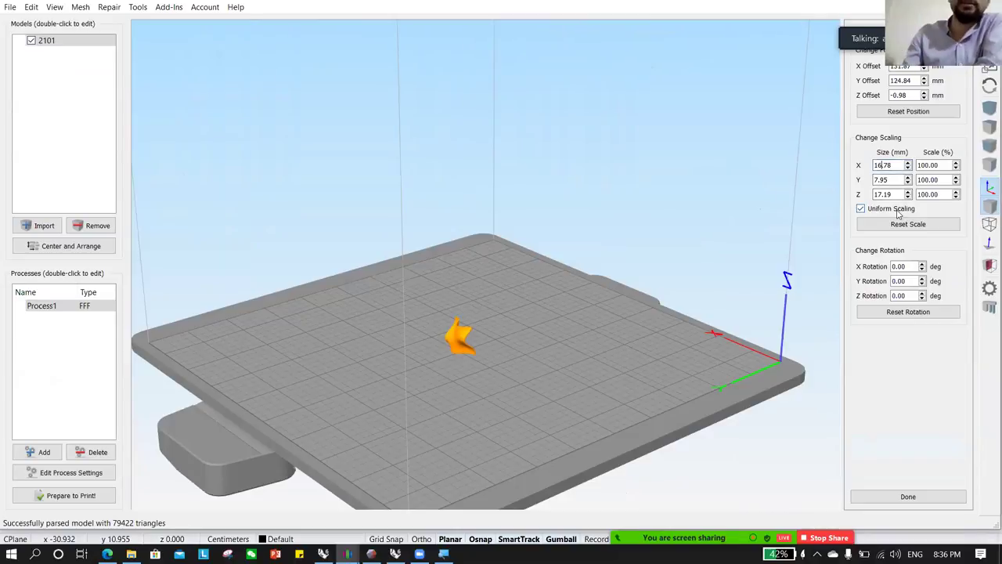
text(0)
key(Return)
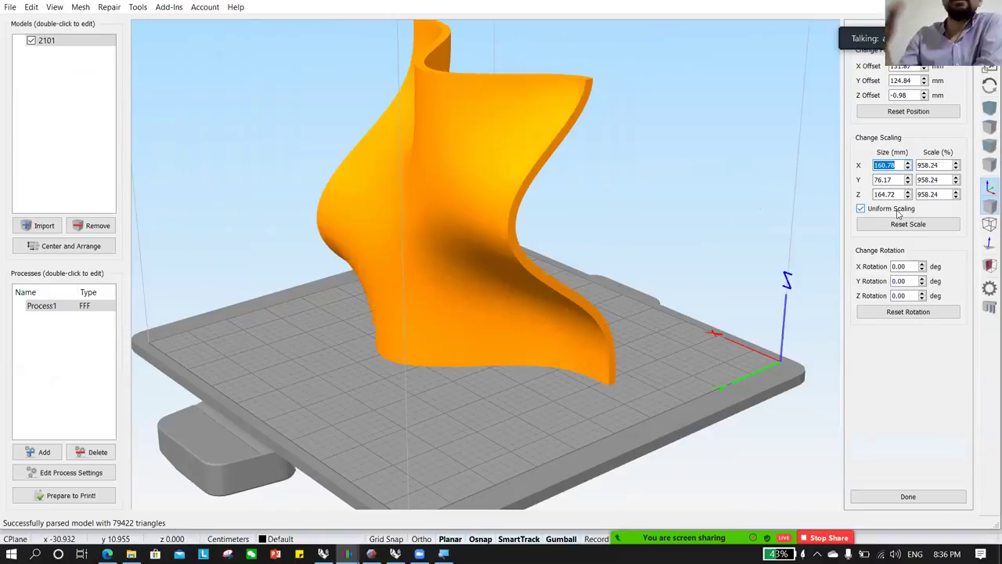
click(905, 497)
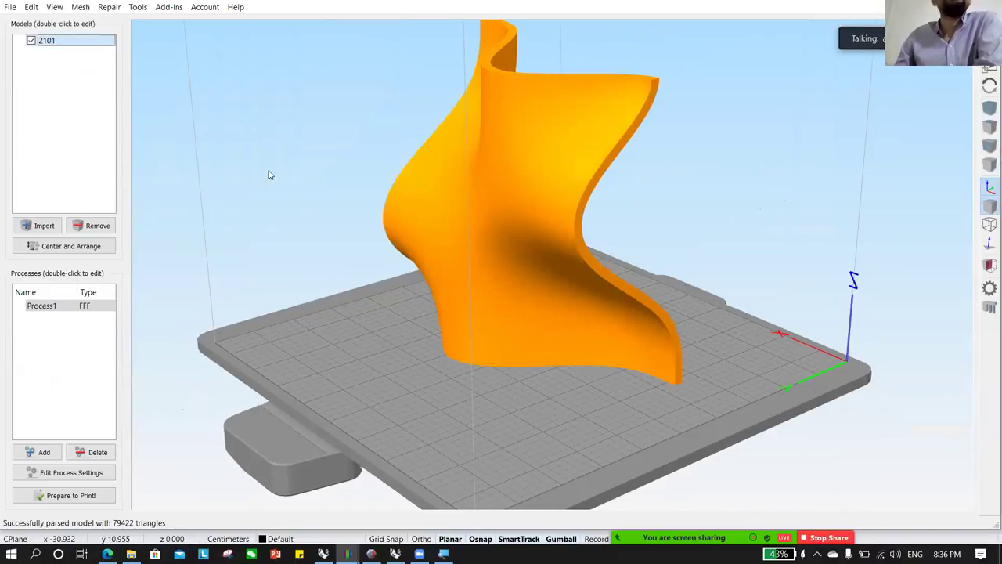
drag(269, 172, 244, 174)
drag(492, 222, 471, 232)
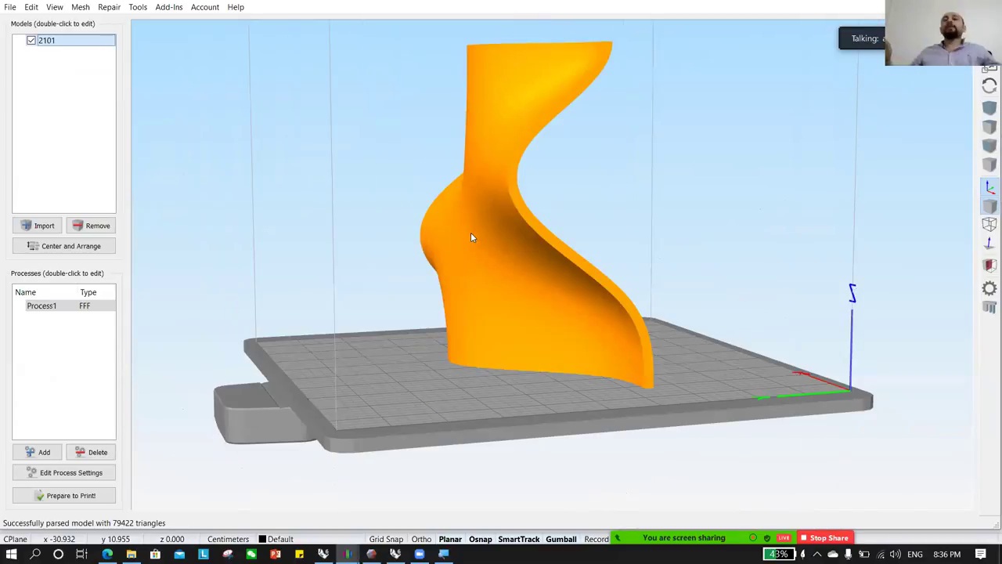
drag(155, 39, 32, 23)
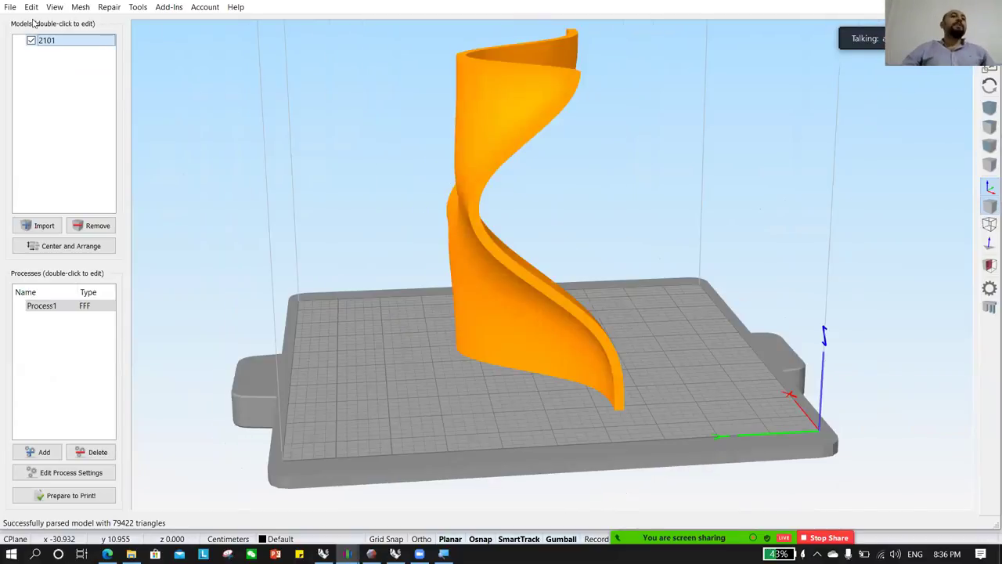
Open Process1's settings and review the Layer, Extruder and Additions (skirt, raft) tabs.
click(98, 474)
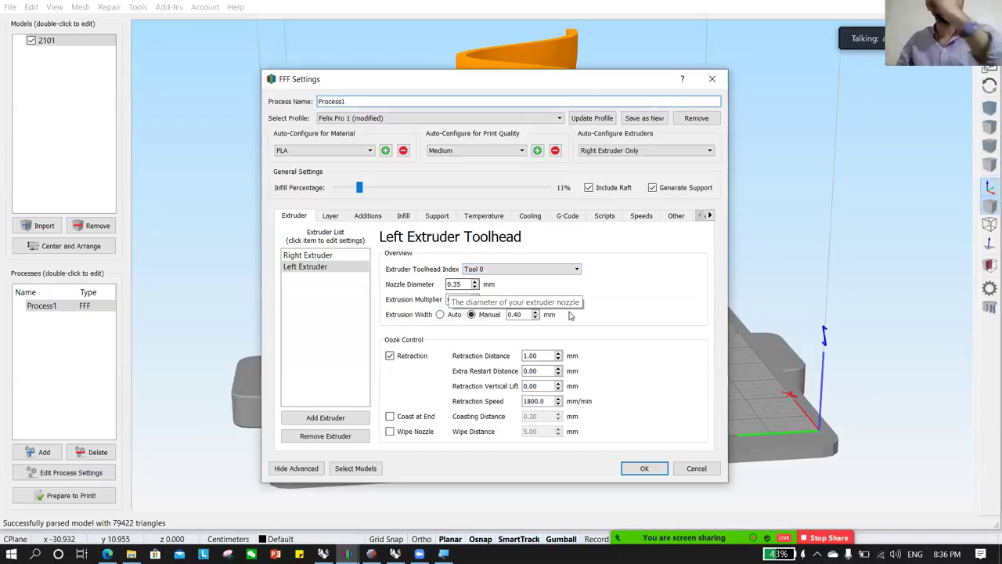
click(330, 218)
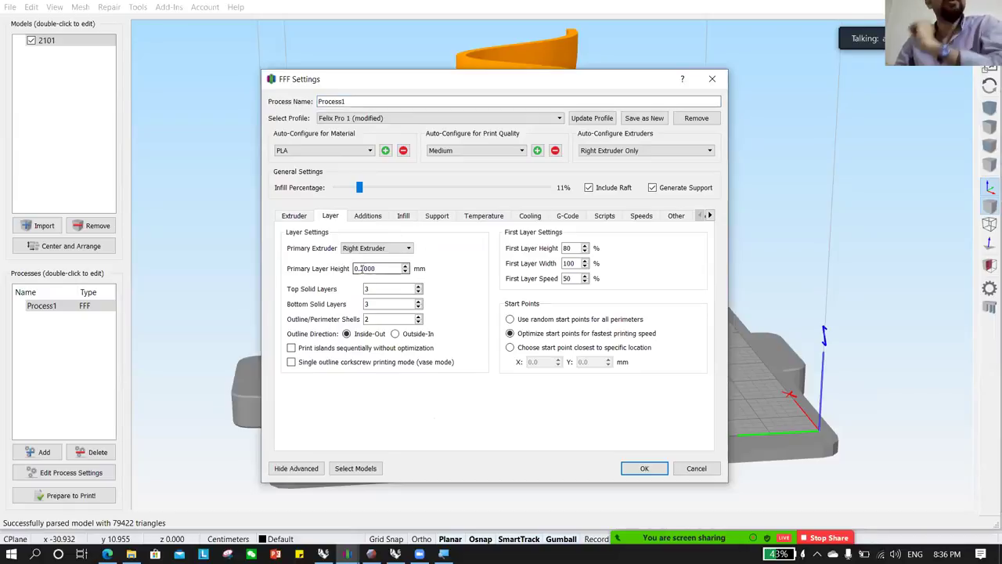
click(292, 219)
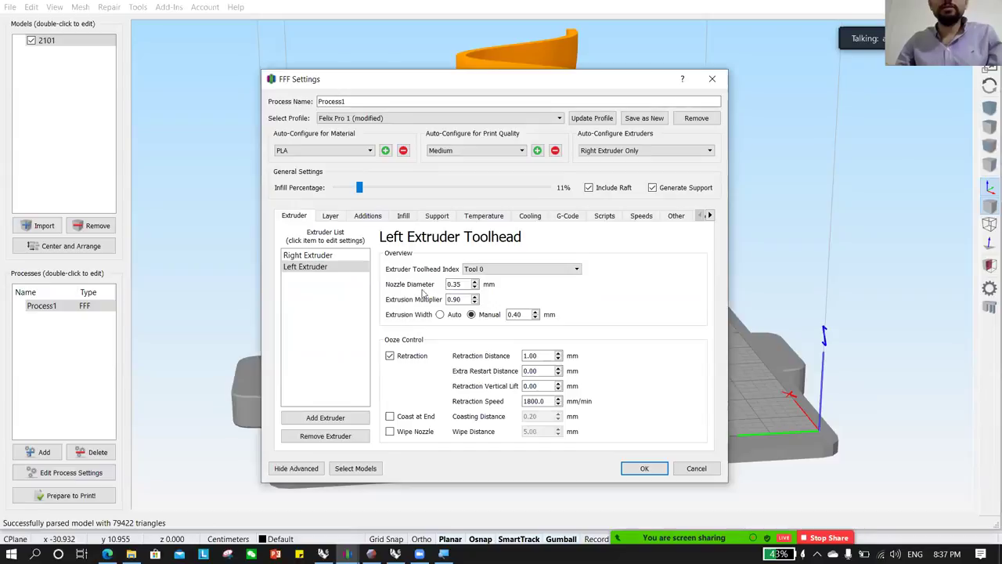
click(337, 217)
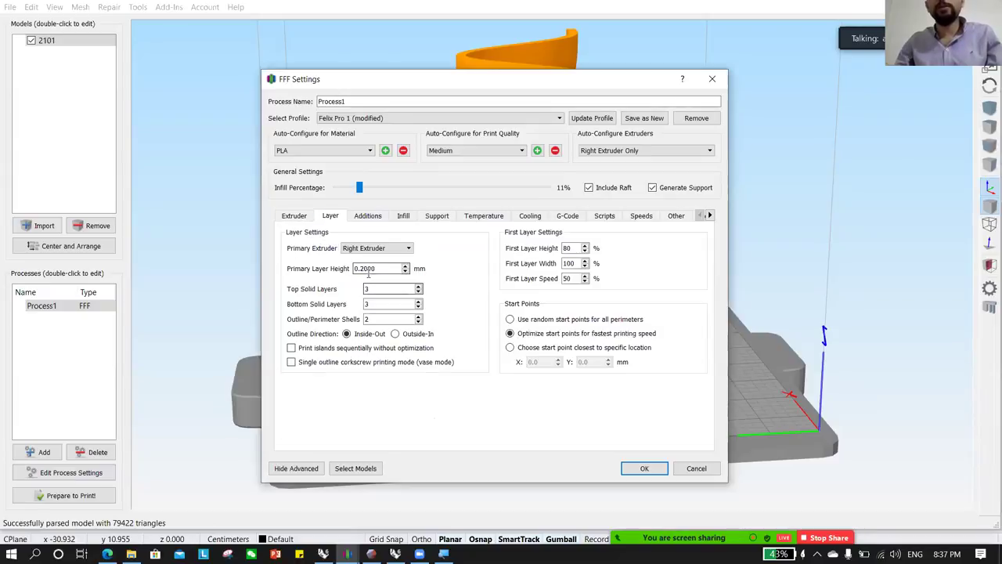
mouse_move(369, 271)
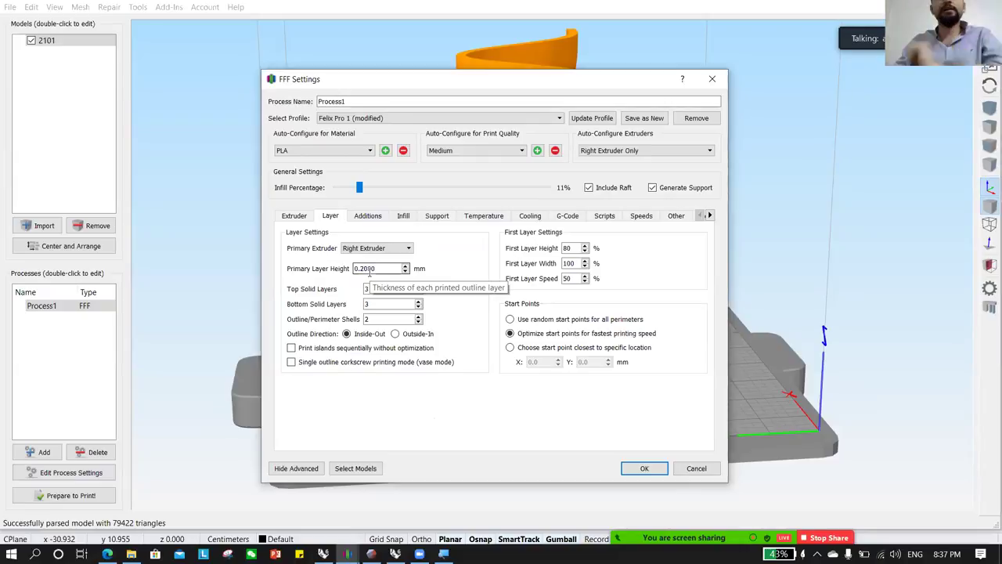
click(363, 217)
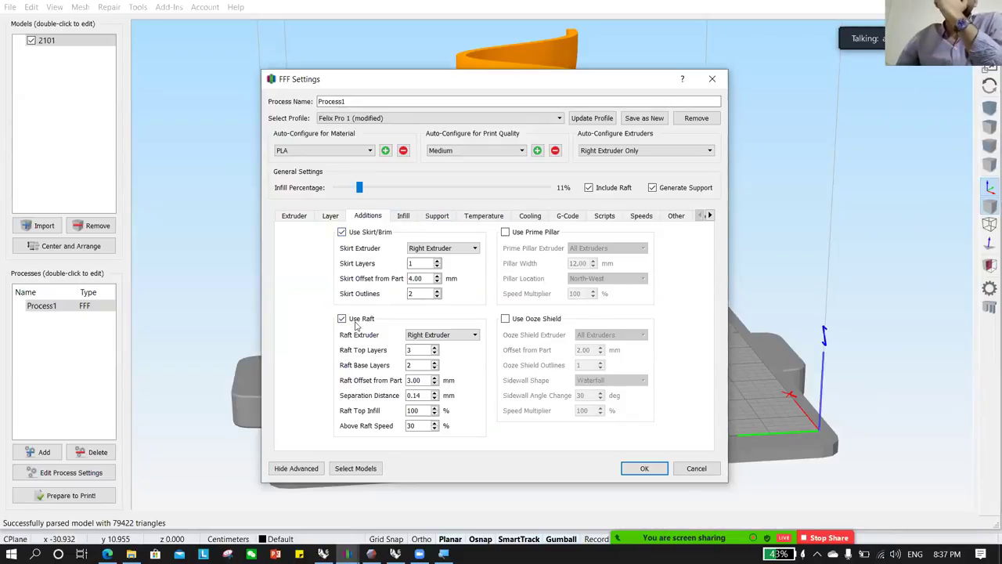
mouse_move(362, 319)
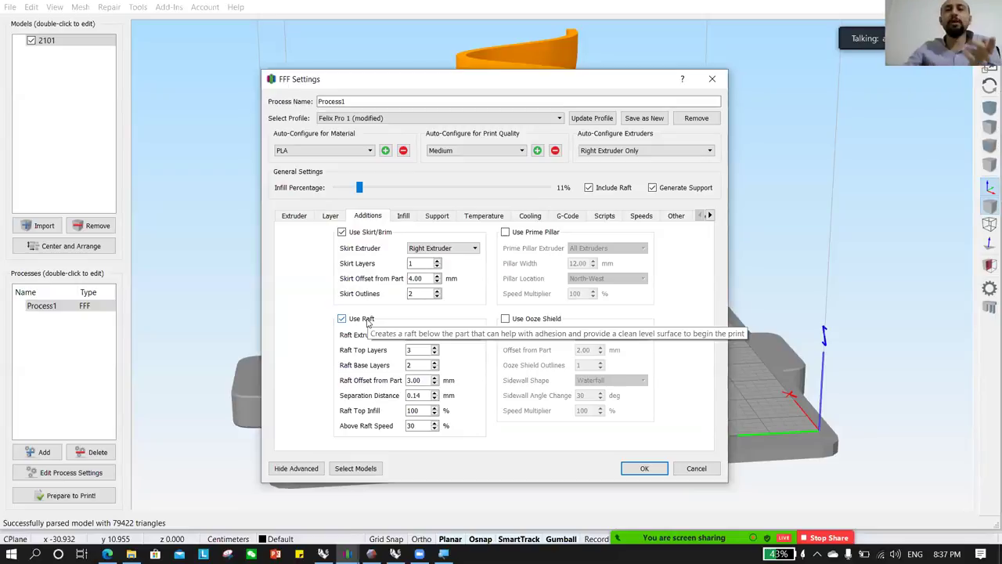
click(348, 554)
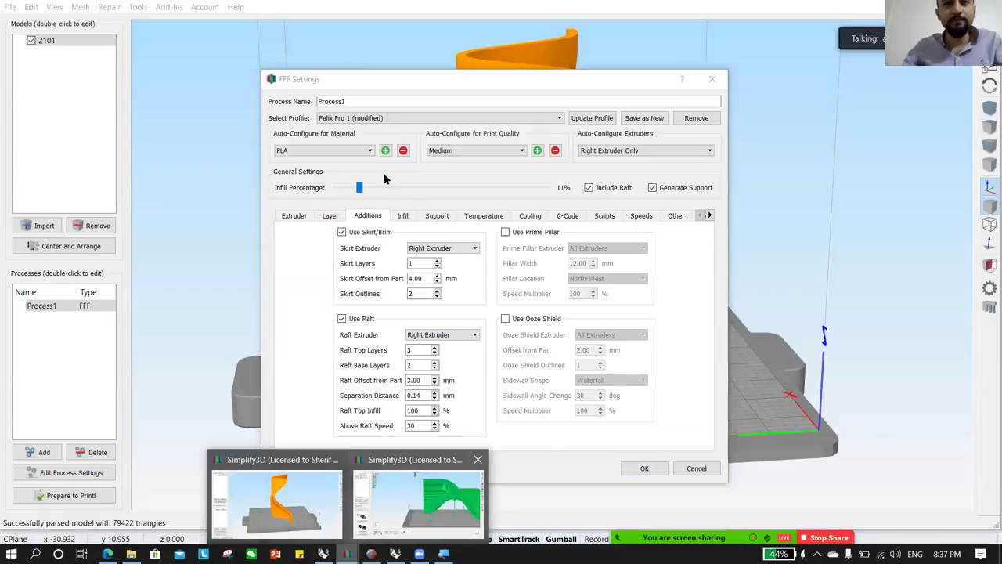
Switch to the other Simplify3D window and orbit and zoom its tree-support preview.
key(alt+Tab)
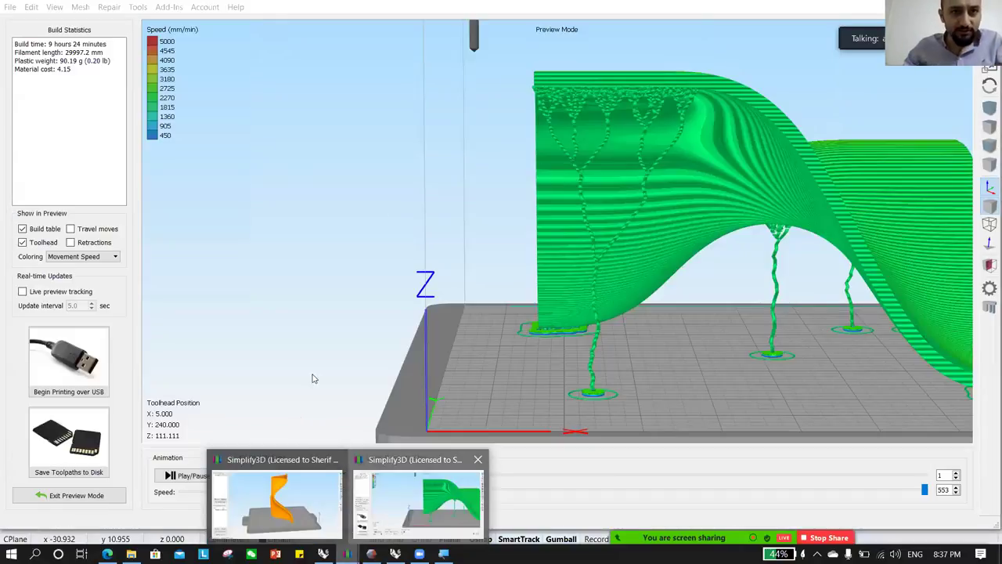
drag(503, 335, 615, 321)
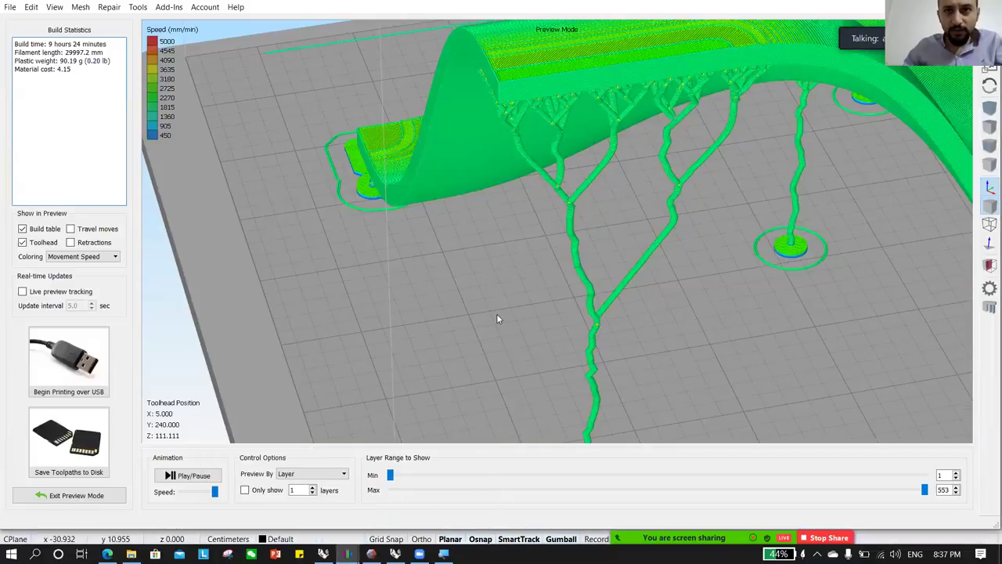
drag(365, 373, 415, 394)
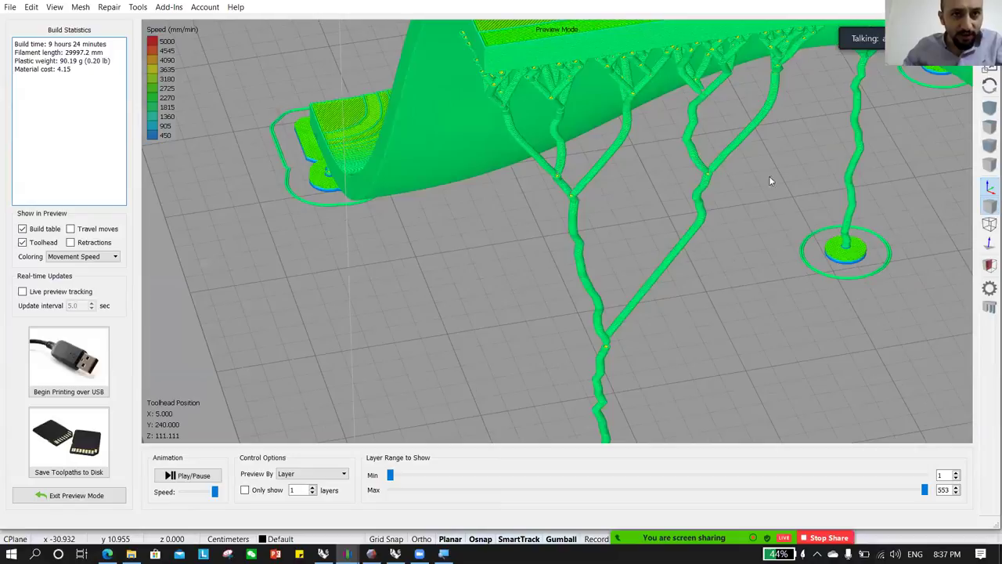
key(ctrl+0)
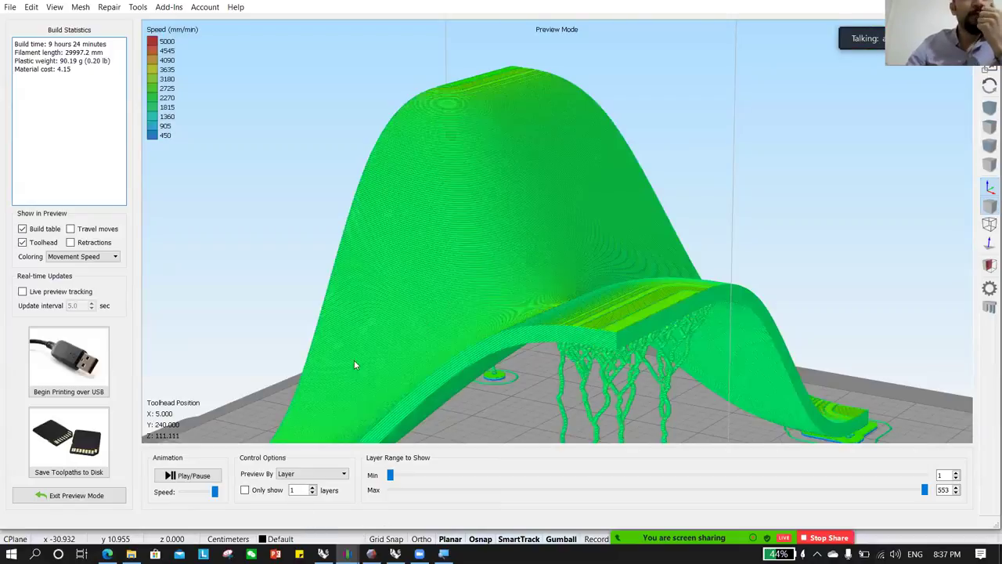
scroll(364, 230, up, 5)
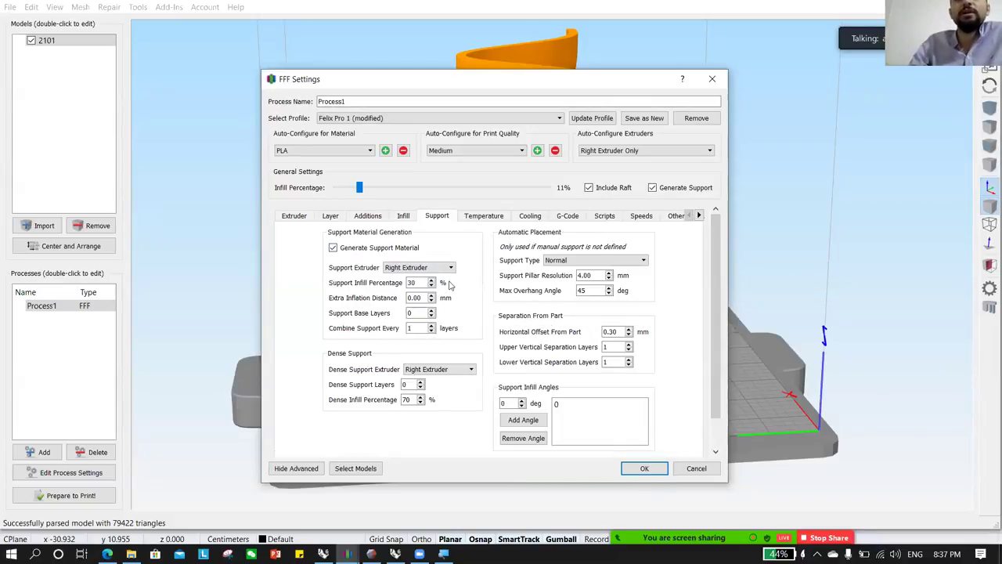
Keep support infill at 30%, confirm the settings, and slice with Prepare to Print!
double_click(411, 283)
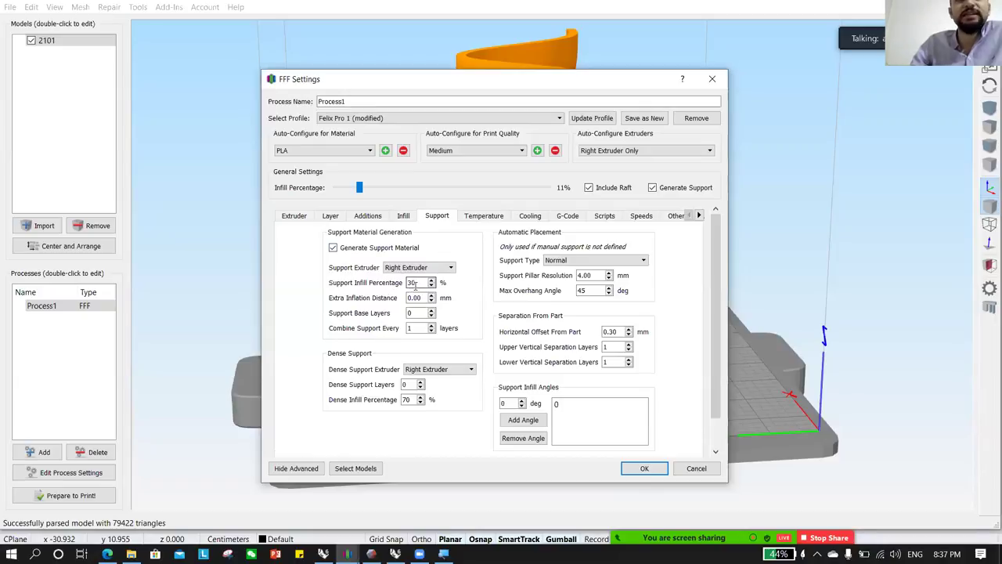
click(408, 298)
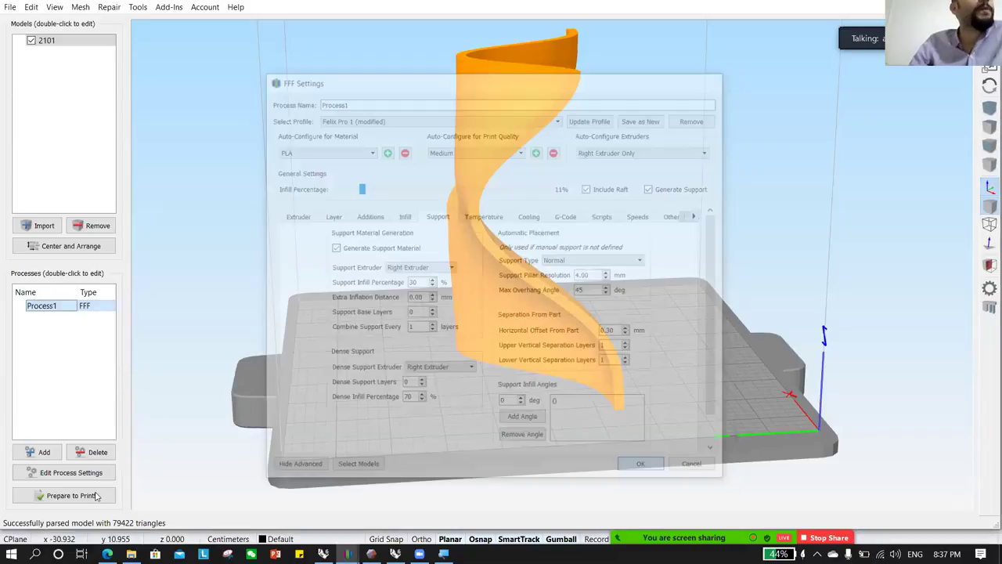
click(96, 496)
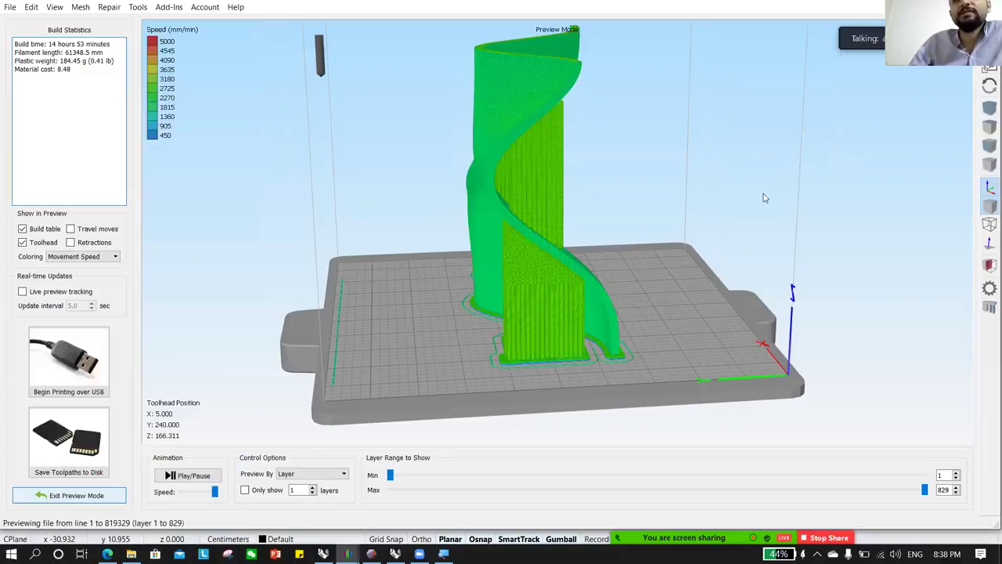
Orbit and zoom around Simplify3D's toolpath preview of the twisted wall and its support blocks.
drag(595, 291, 593, 288)
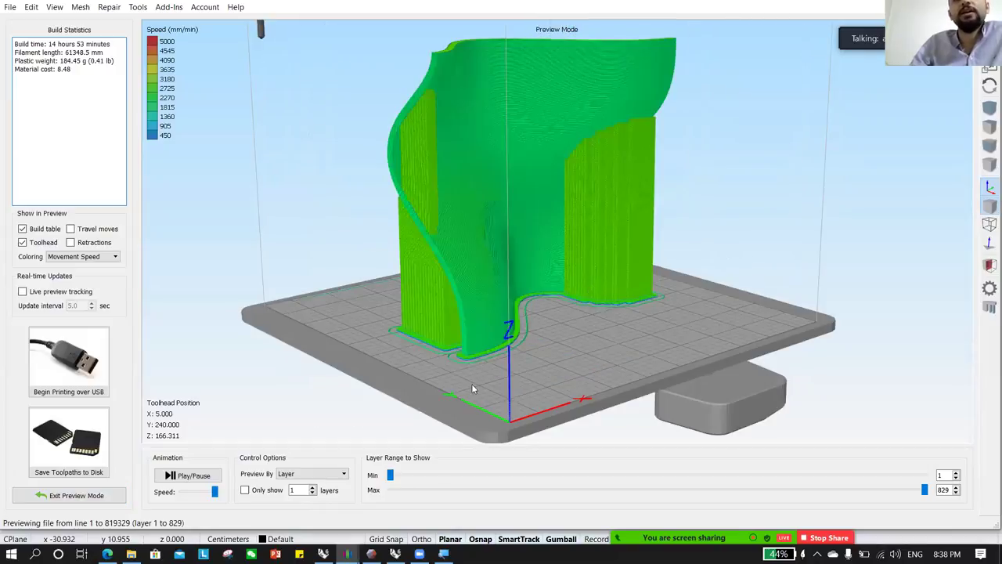
scroll(471, 173, up, 5)
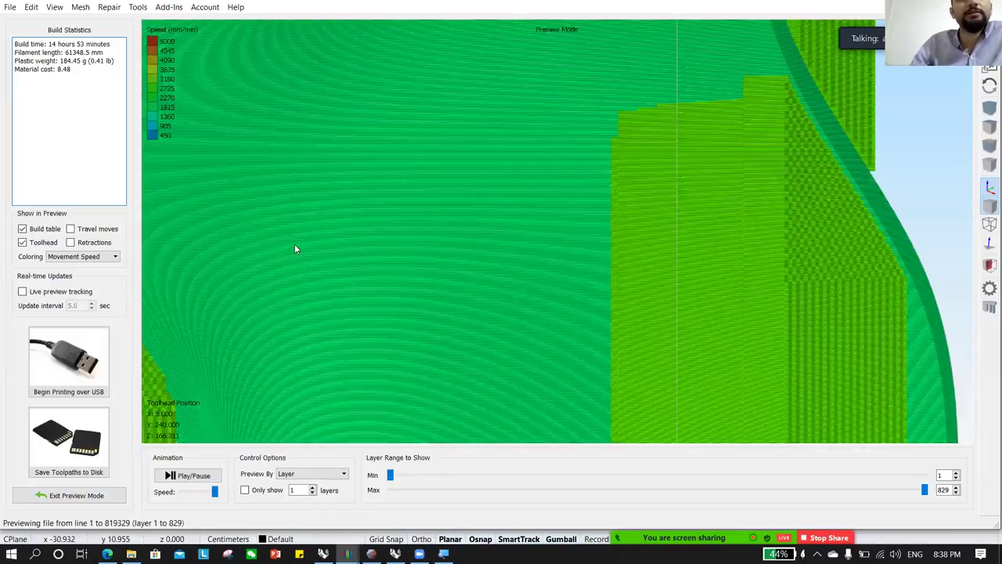
scroll(251, 249, down, 5)
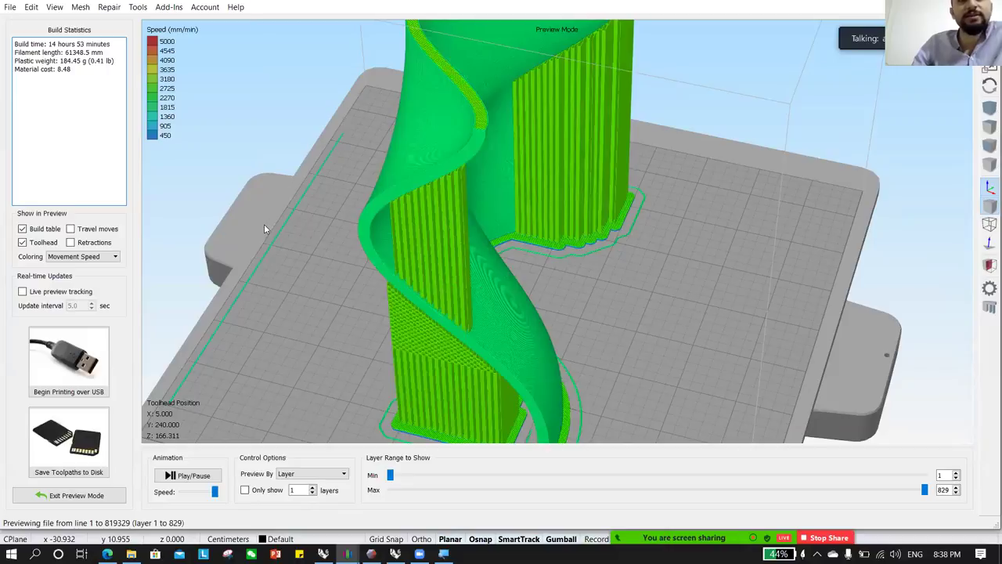
scroll(468, 196, up, 5)
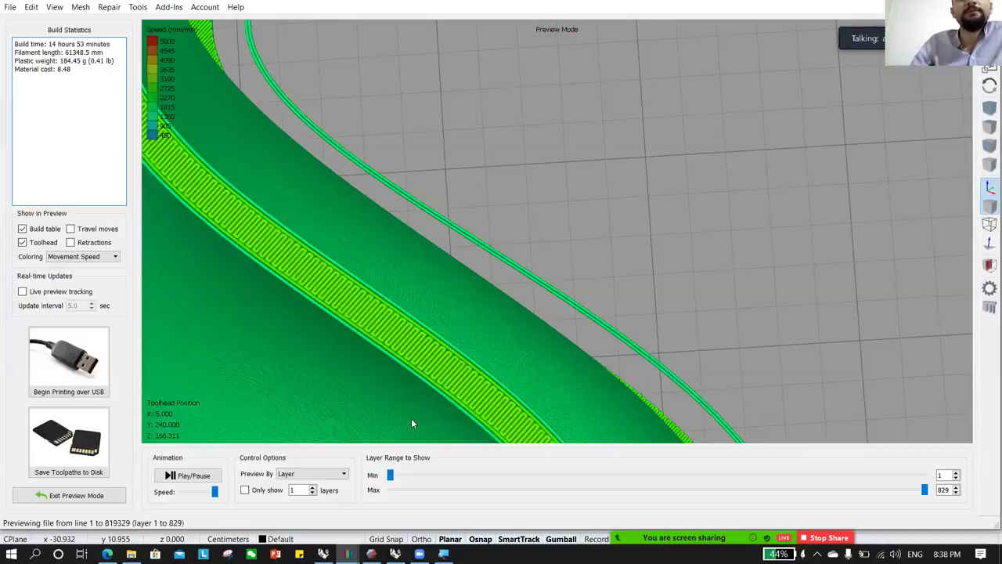
scroll(412, 423, down, 2)
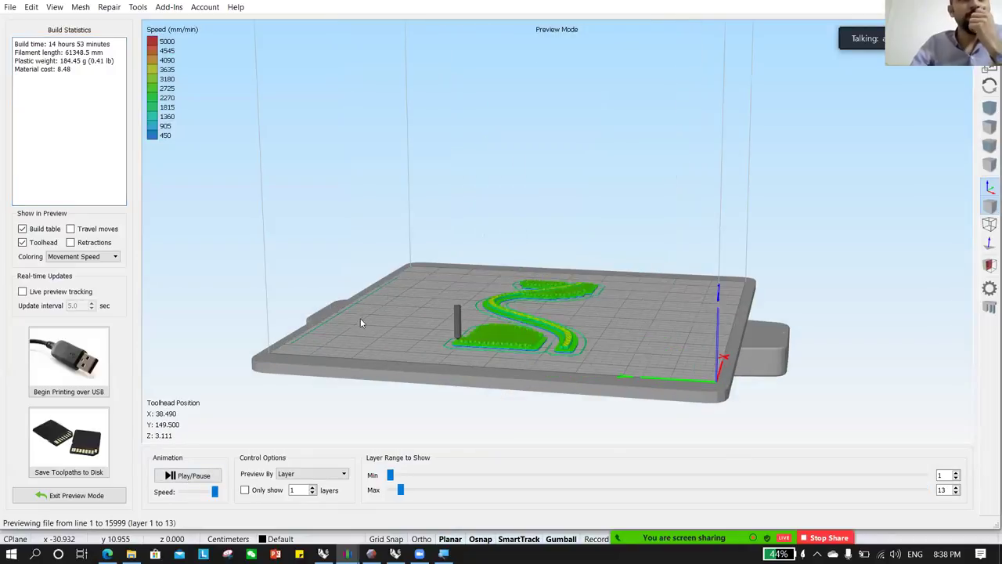
scroll(360, 318, up, 3)
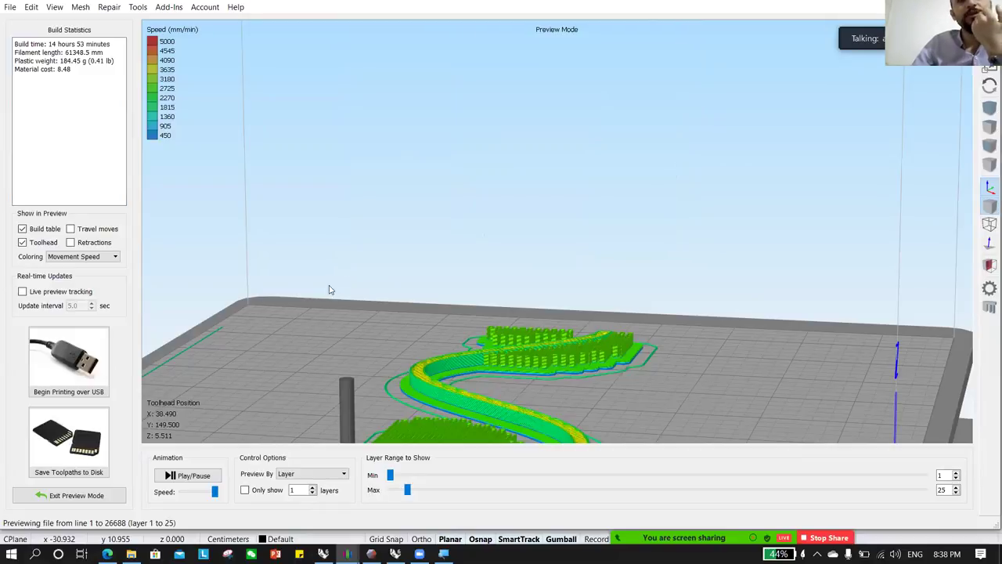
scroll(398, 361, up, 5)
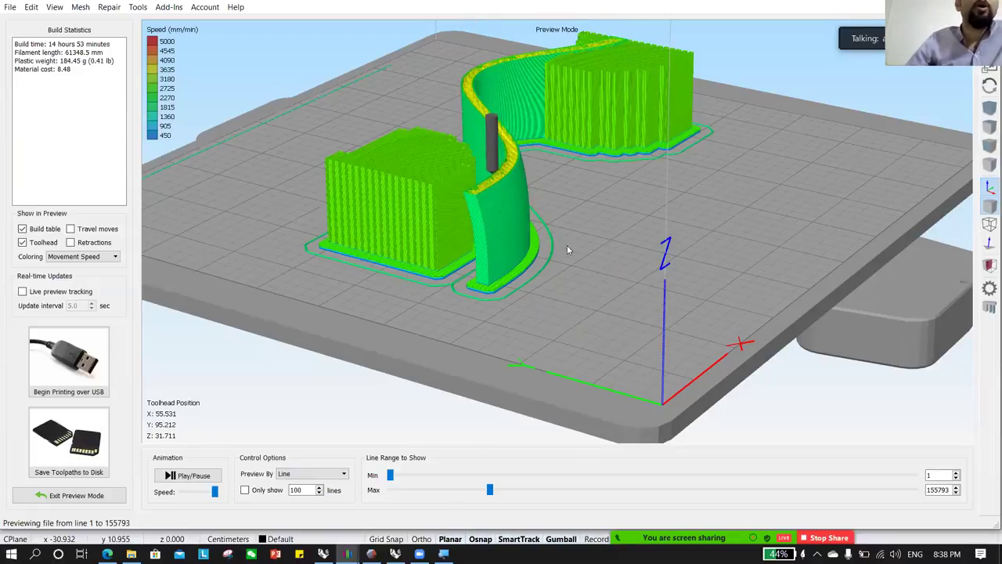
Orbit and zoom the toolpath preview to inspect the triangular infill between the wall's shells.
drag(670, 263, 659, 210)
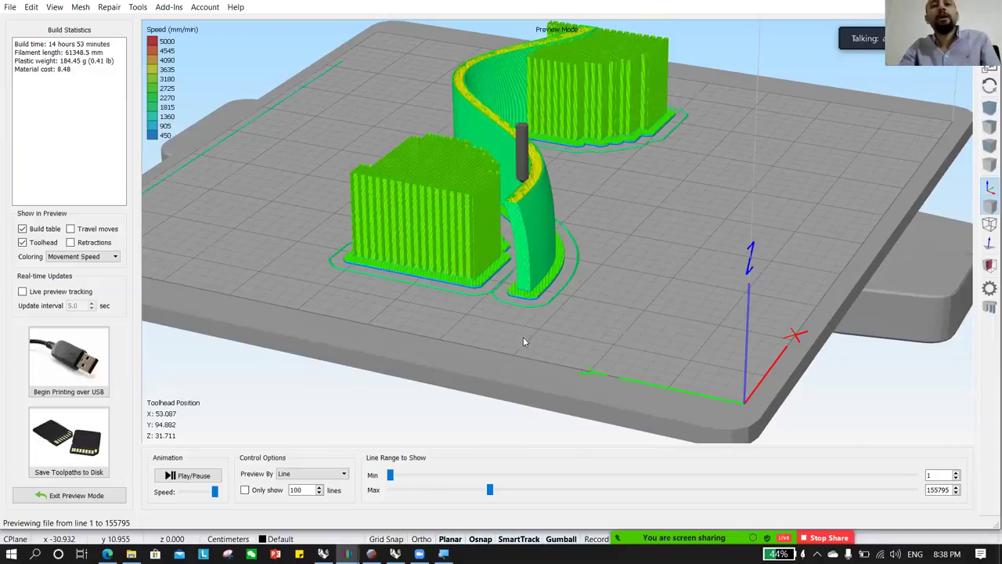
scroll(525, 335, up, 5)
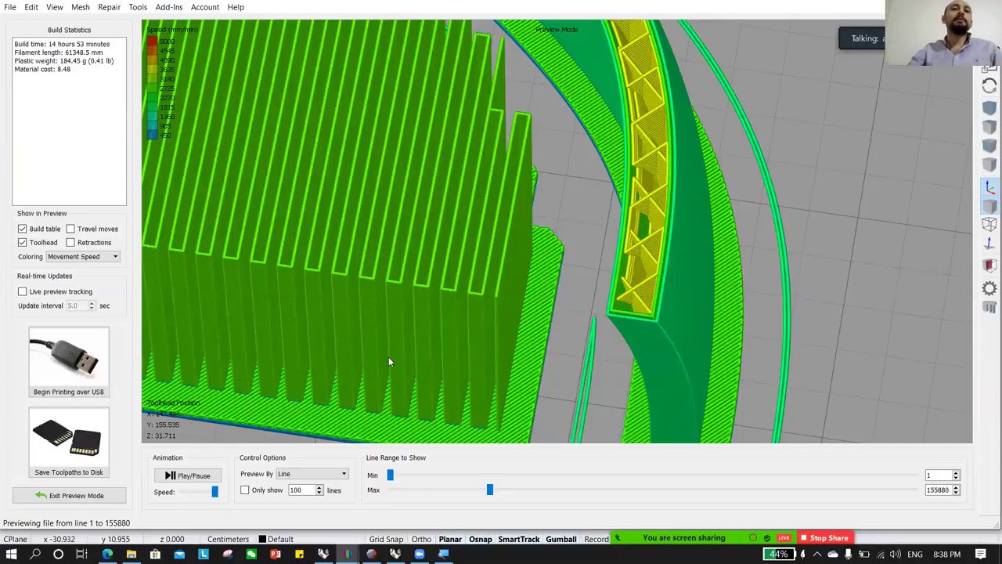
scroll(358, 335, down, 5)
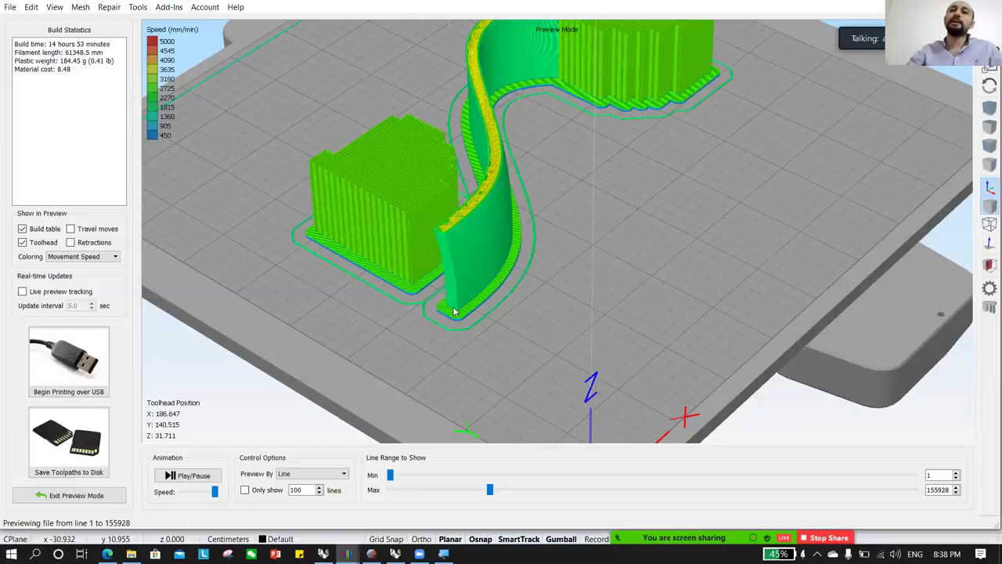
scroll(461, 160, up, 3)
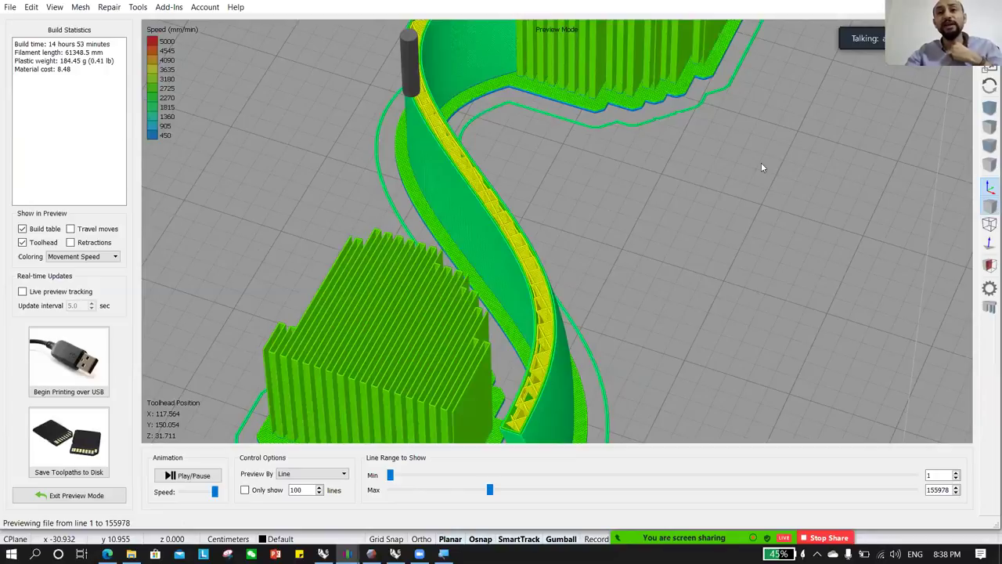
scroll(583, 155, down, 2)
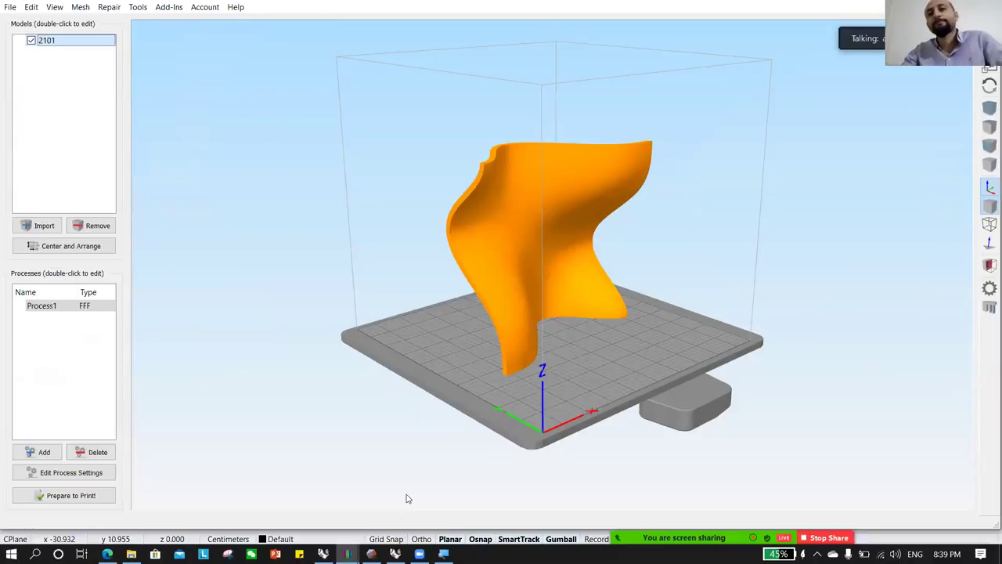
Switch to Meshmixer and orbit around the supported model.
key(alt+Tab)
mouse_move(888, 217)
right_down()
mouse_move(633, 258)
mouse_move(481, 490)
right_up()
right_drag(664, 419, 407, 501)
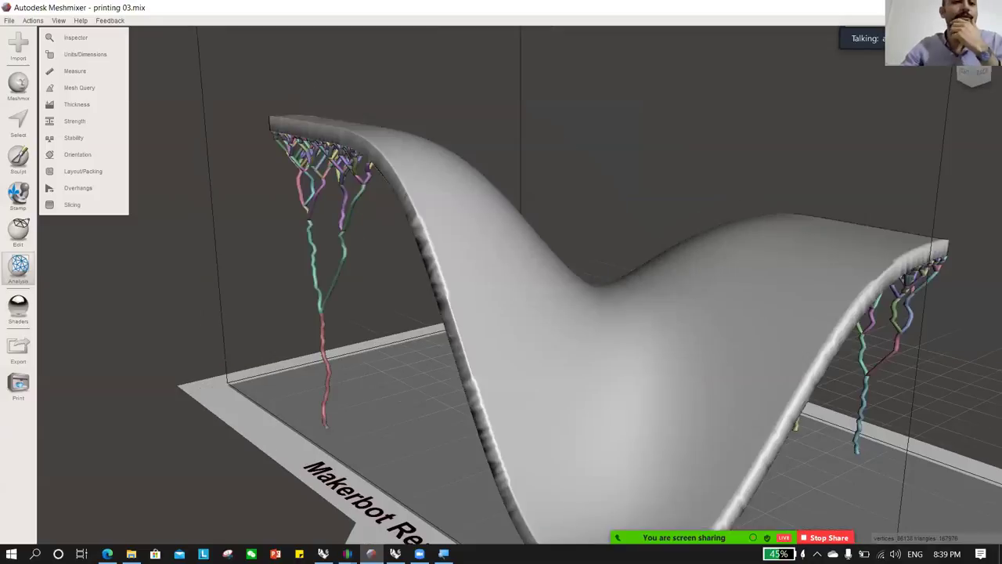
Launch a second Meshmixer from the taskbar shortcut and dismiss the restore prompt.
right_click(372, 553)
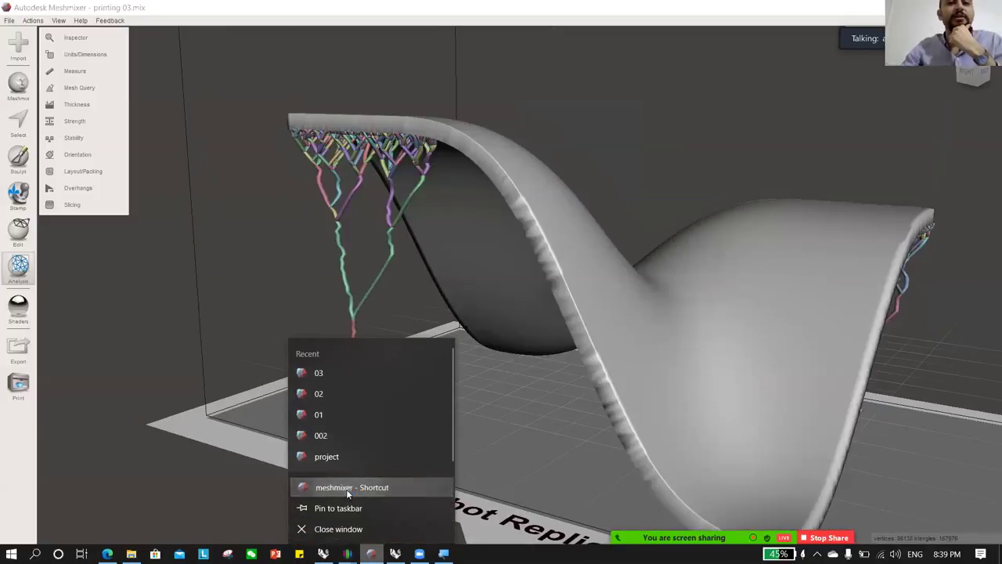
click(359, 486)
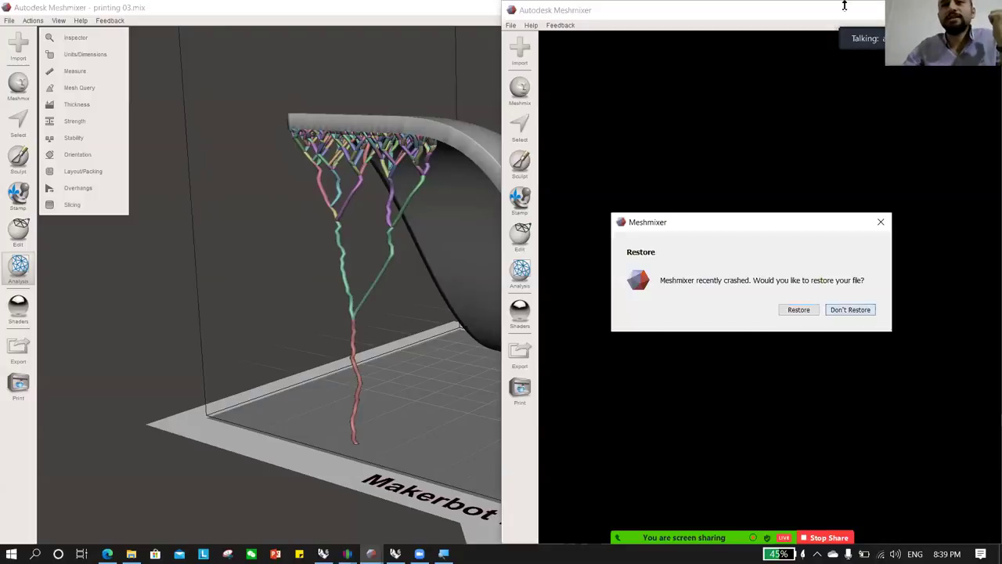
click(850, 308)
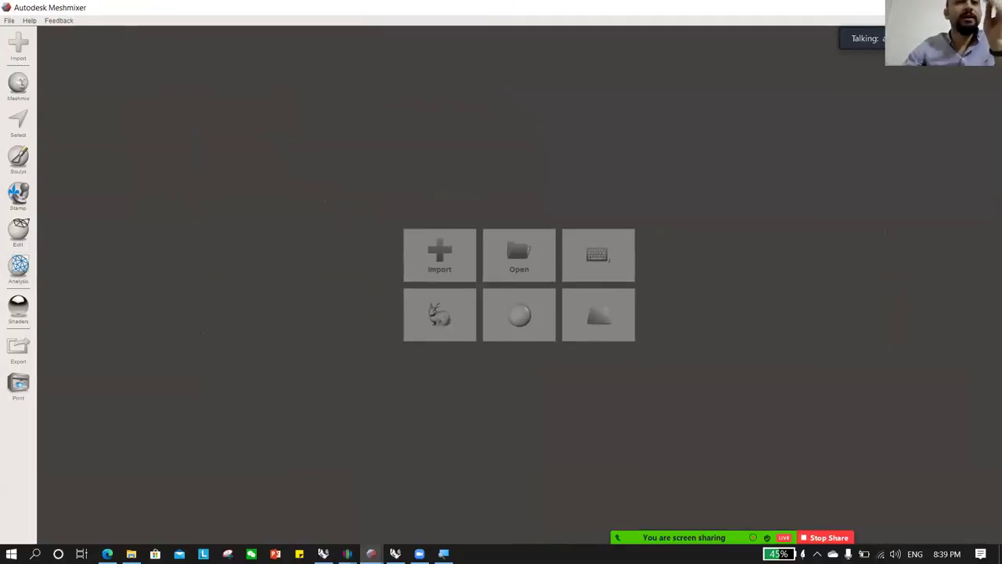
Import 2101.stl from the start screen and view the ribbon wall on the bed.
click(470, 247)
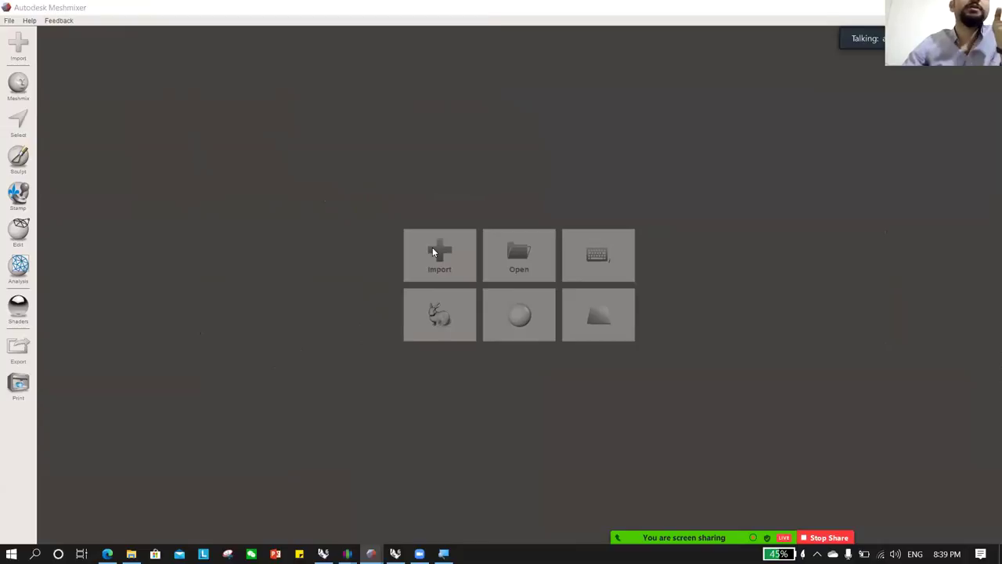
double_click(140, 180)
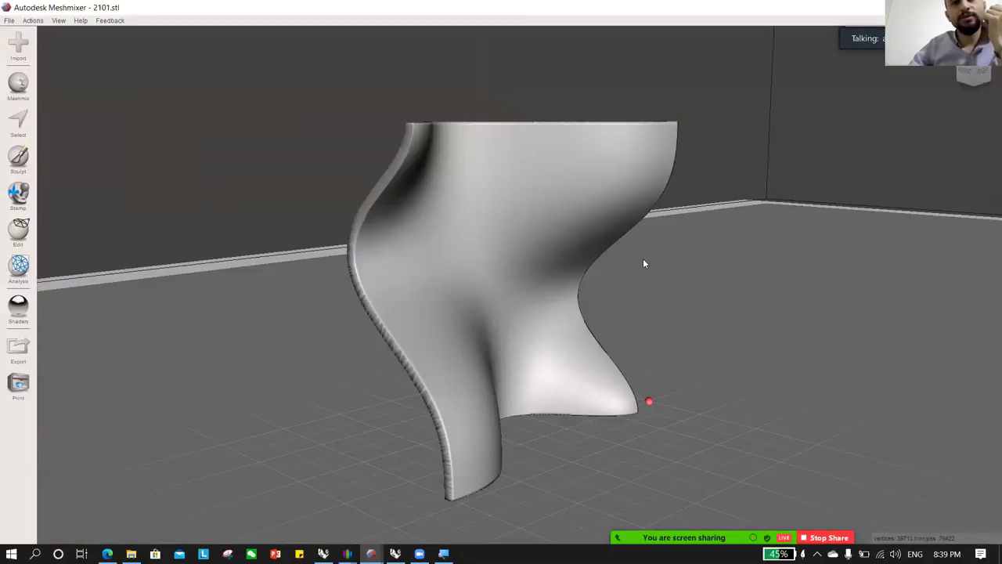
right_drag(547, 296, 488, 269)
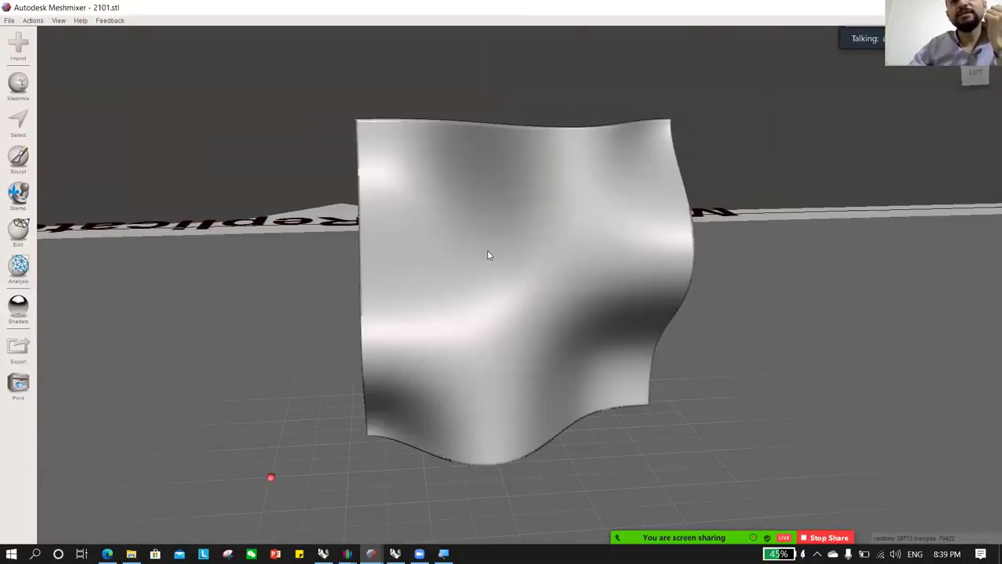
scroll(487, 269, down, 5)
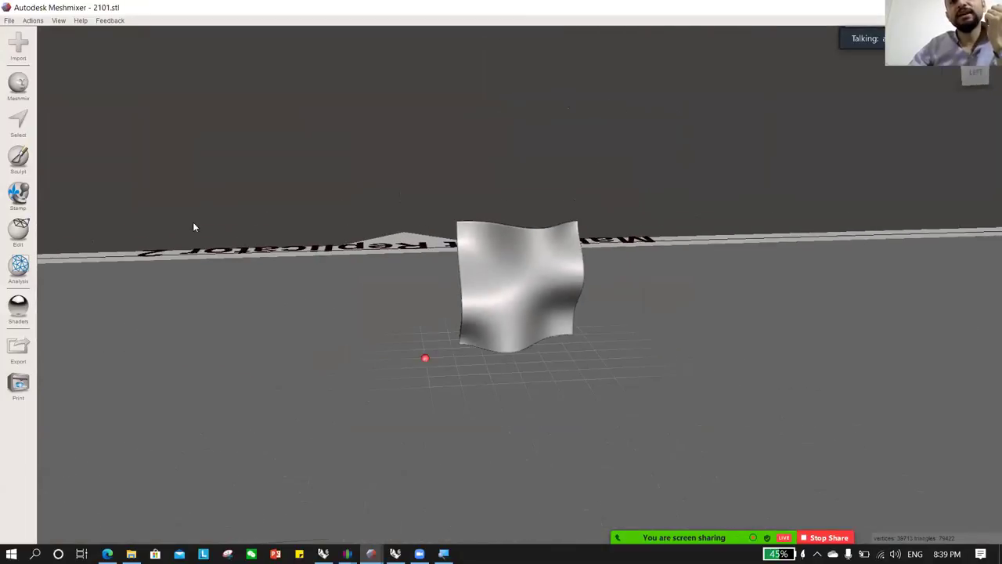
Use Units/Dimensions to set X to 160.7 mm, giving 160.7 × 164.7 × 76.16 mm.
click(35, 21)
click(67, 117)
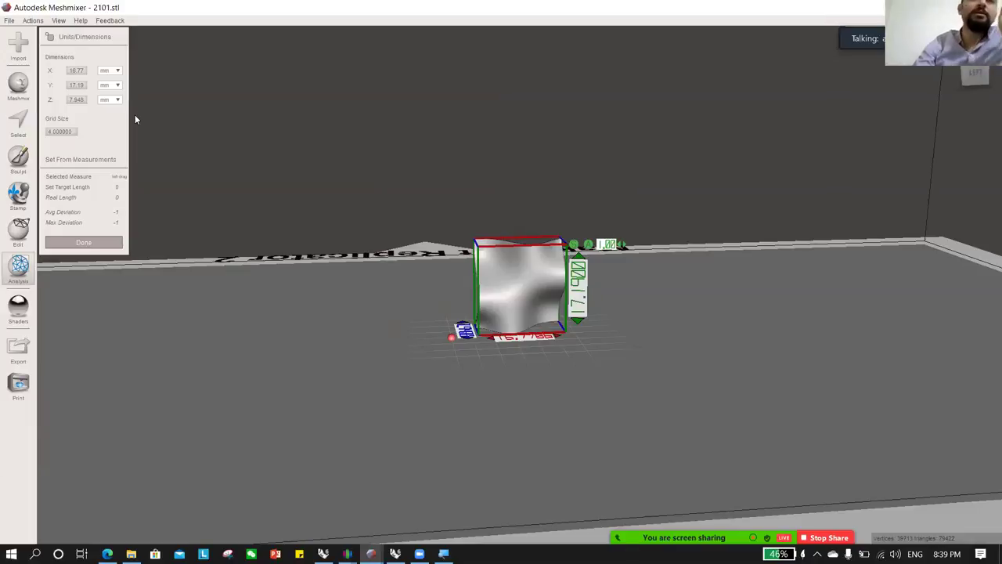
text(0)
key(Return)
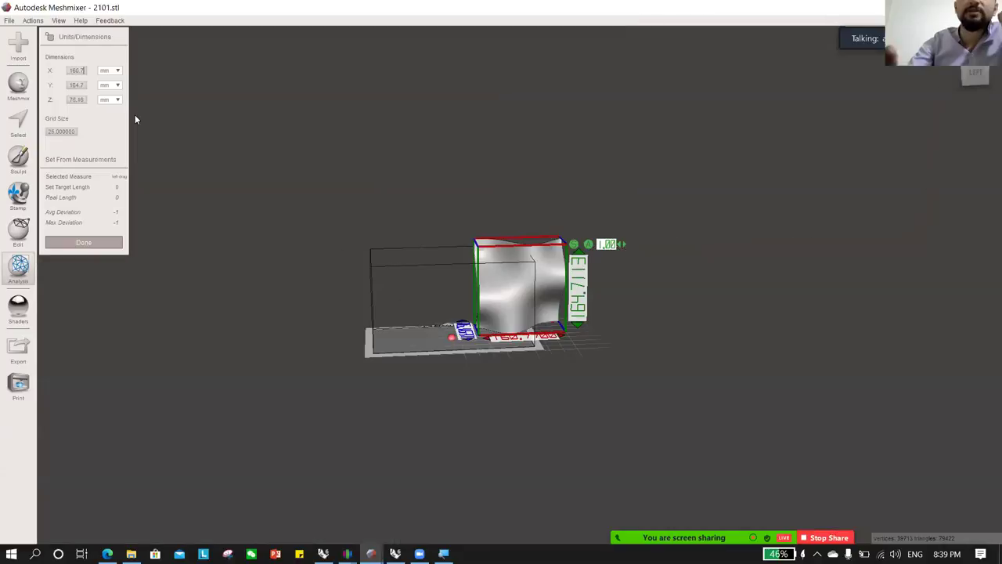
click(106, 243)
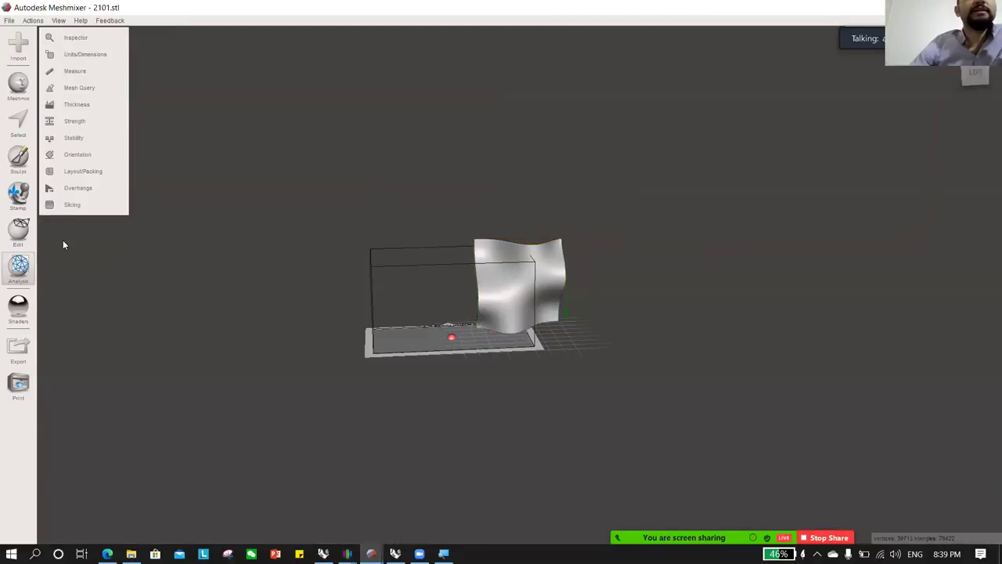
Start a Transform on the wall and position it in three-quarter view.
click(18, 230)
mouse_move(491, 219)
right_down()
mouse_move(495, 317)
mouse_move(494, 302)
right_up()
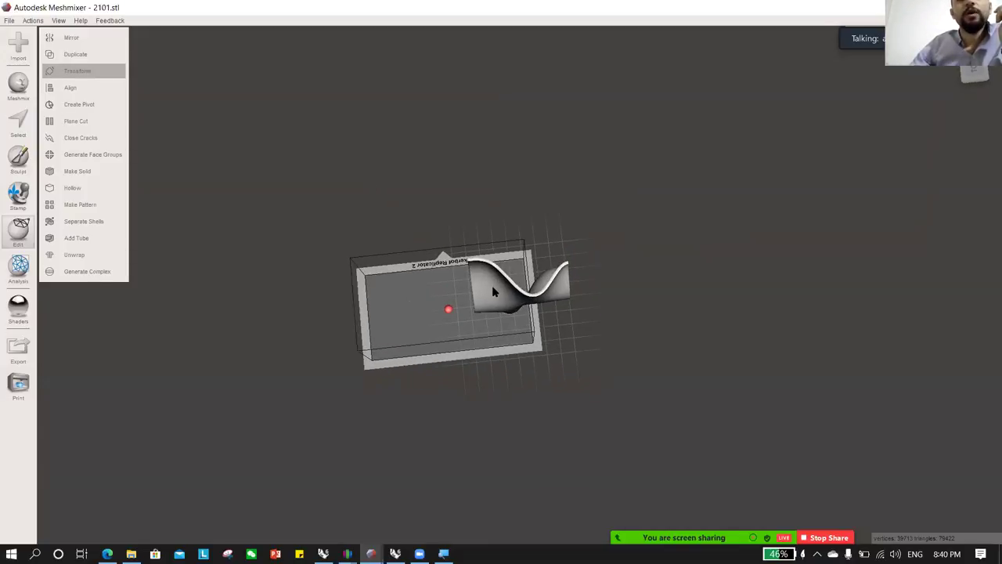
key(t)
right_drag(407, 302, 336, 378)
drag(502, 275, 587, 215)
mouse_move(586, 215)
right_down()
mouse_move(633, 279)
mouse_move(640, 357)
mouse_move(451, 239)
mouse_move(459, 257)
mouse_move(611, 275)
mouse_move(711, 141)
mouse_move(858, 84)
right_up()
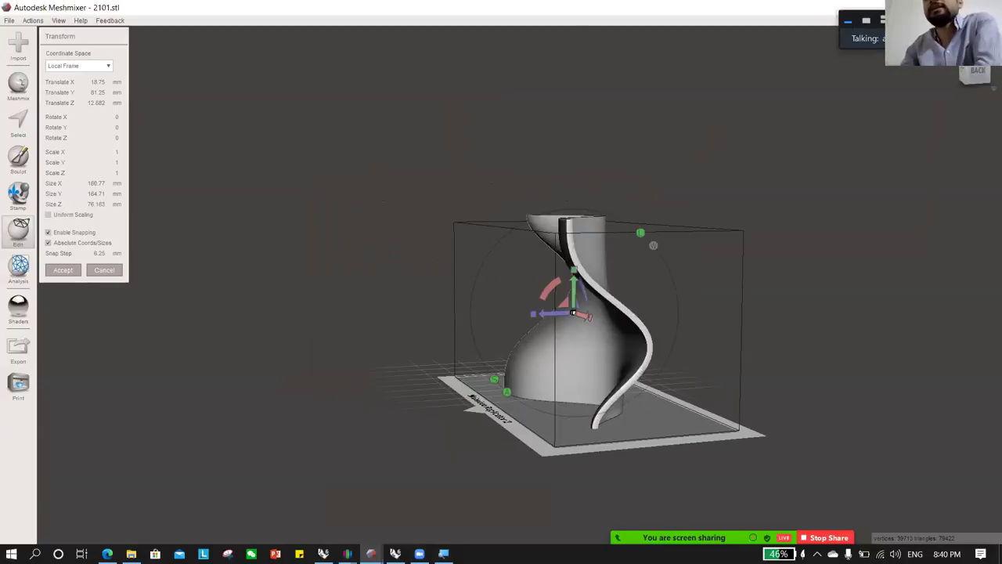
Browse the printer manufacturer list, orbit the wall, and commit the transform.
click(865, 33)
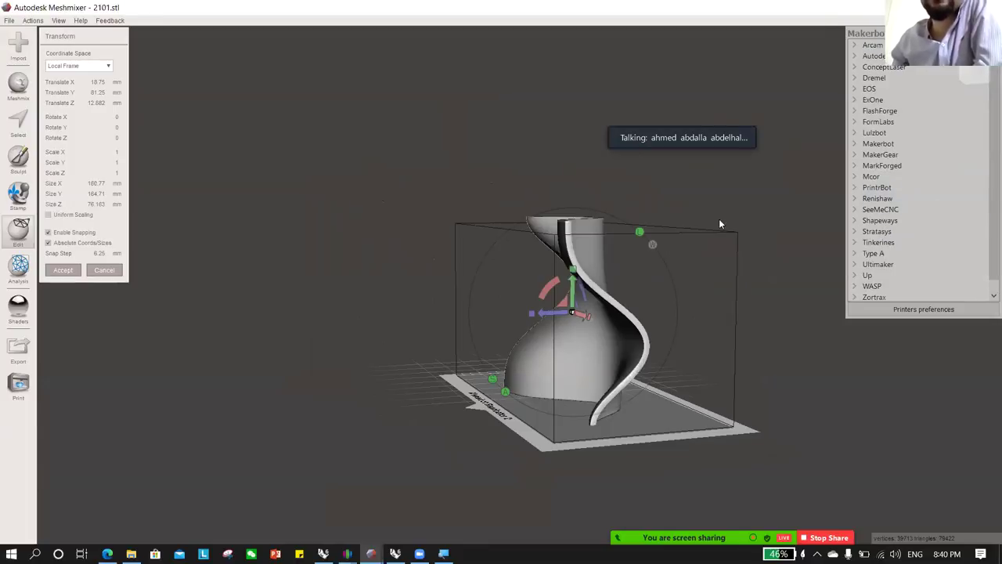
right_drag(705, 219, 675, 331)
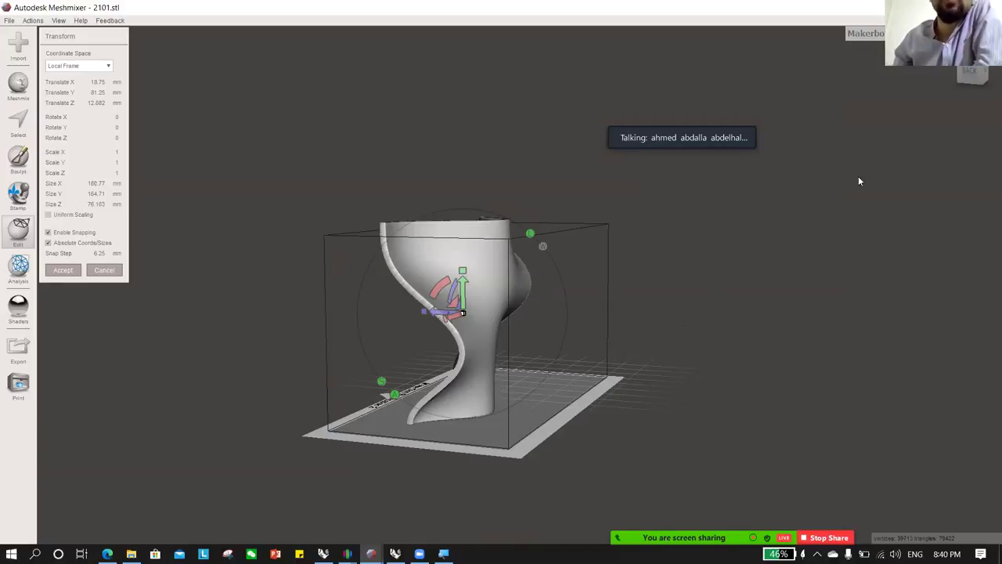
right_drag(858, 179, 747, 241)
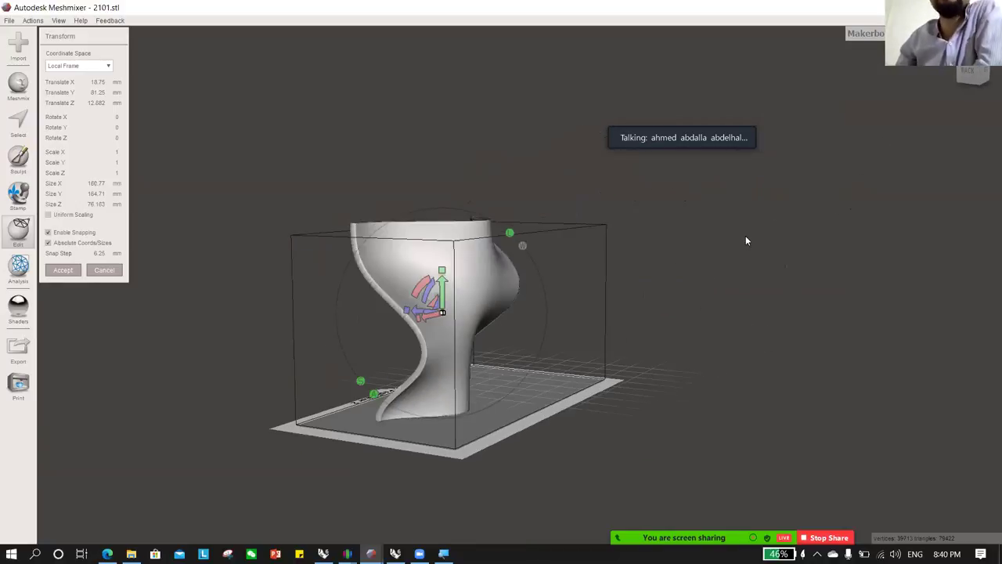
click(62, 270)
Shrink the wall to 156.25 mm in Y and move it to Translate Y 75 mm.
click(72, 72)
mouse_move(502, 360)
right_down()
mouse_move(555, 287)
mouse_move(533, 247)
right_up()
drag(533, 248, 534, 251)
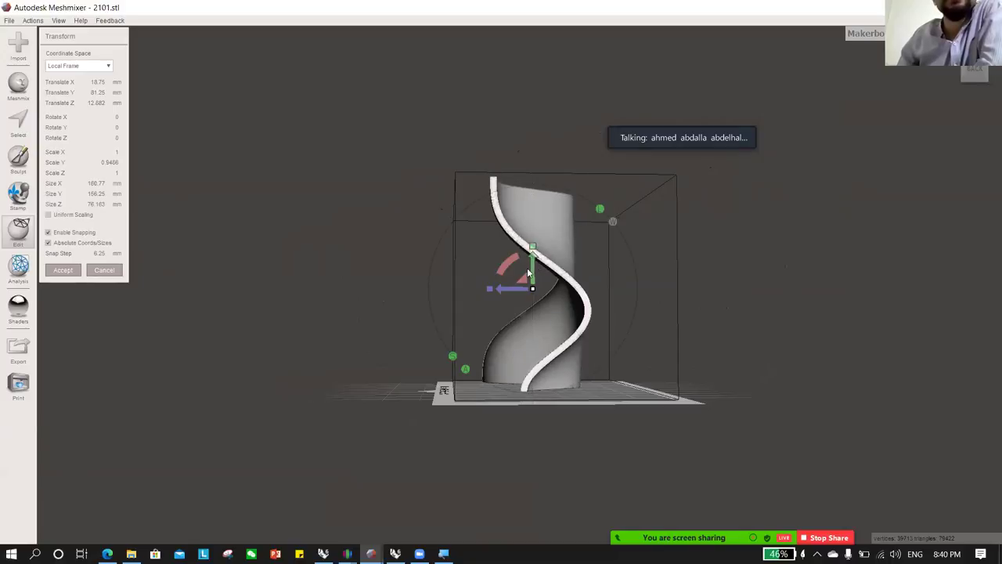
right_drag(540, 270, 530, 270)
drag(530, 271, 792, 281)
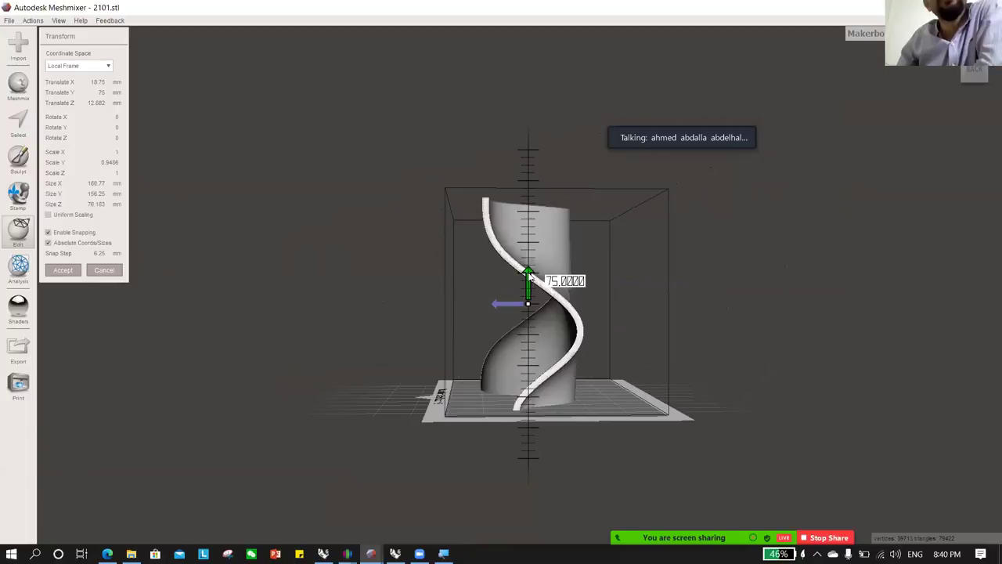
mouse_move(486, 349)
right_down()
mouse_move(406, 352)
mouse_move(606, 352)
mouse_move(555, 356)
mouse_move(527, 380)
mouse_move(569, 350)
right_up()
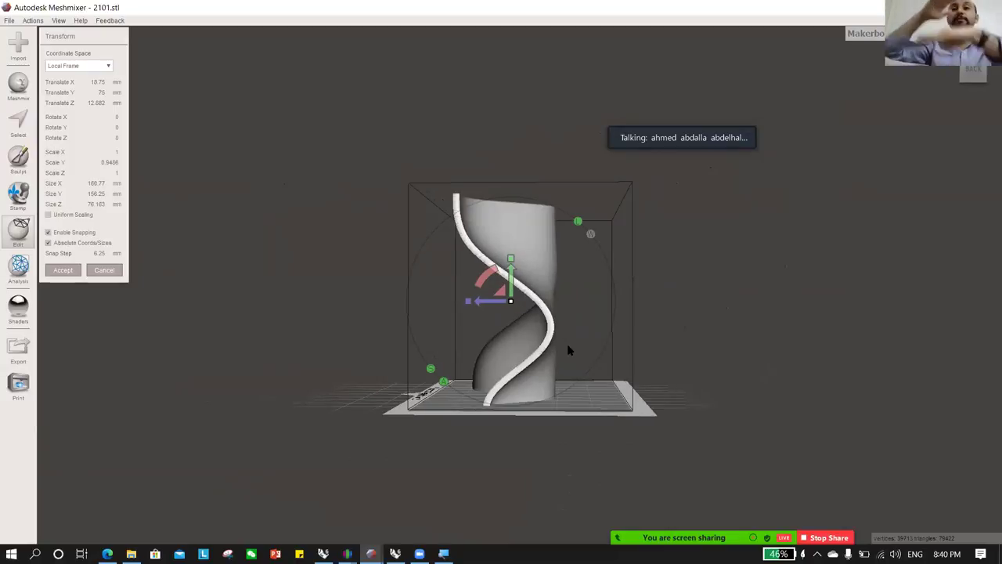
mouse_move(647, 306)
right_down()
mouse_move(514, 340)
mouse_move(399, 334)
mouse_move(68, 284)
mouse_move(58, 272)
right_up()
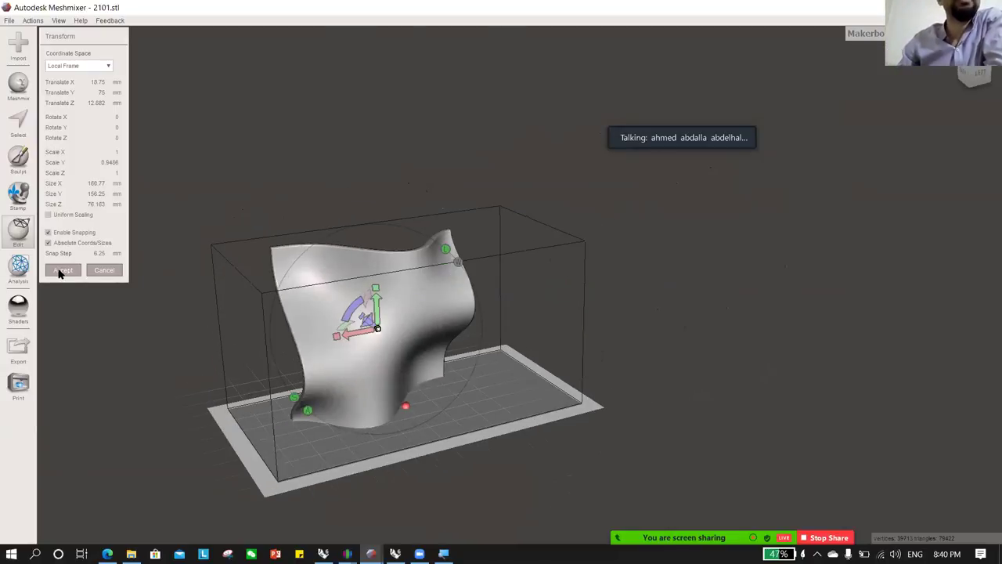
Accept the move and display the wall's overhang areas, orbiting to inspect them.
click(61, 270)
mouse_move(19, 268)
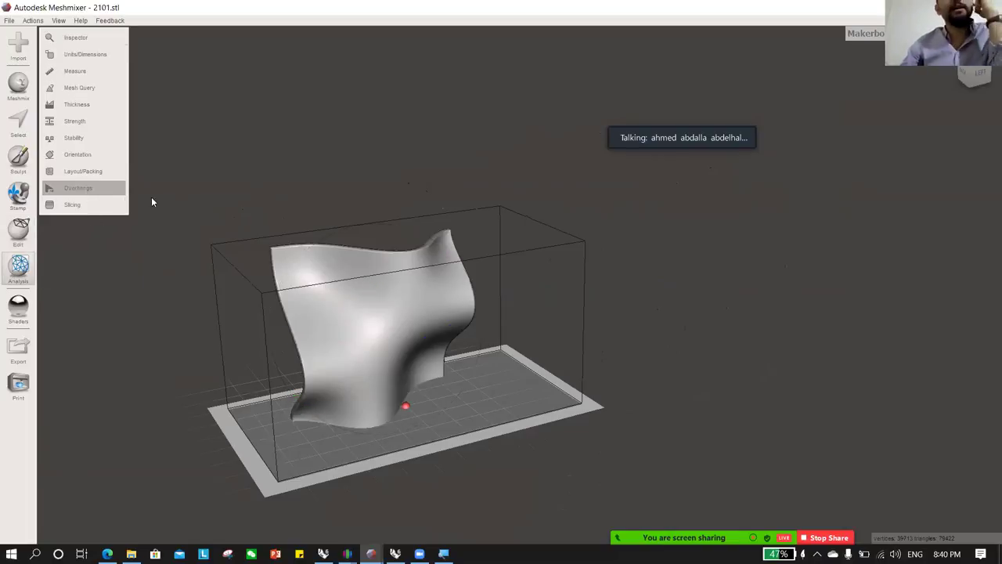
mouse_move(308, 342)
right_down()
mouse_move(598, 290)
mouse_move(664, 296)
right_up()
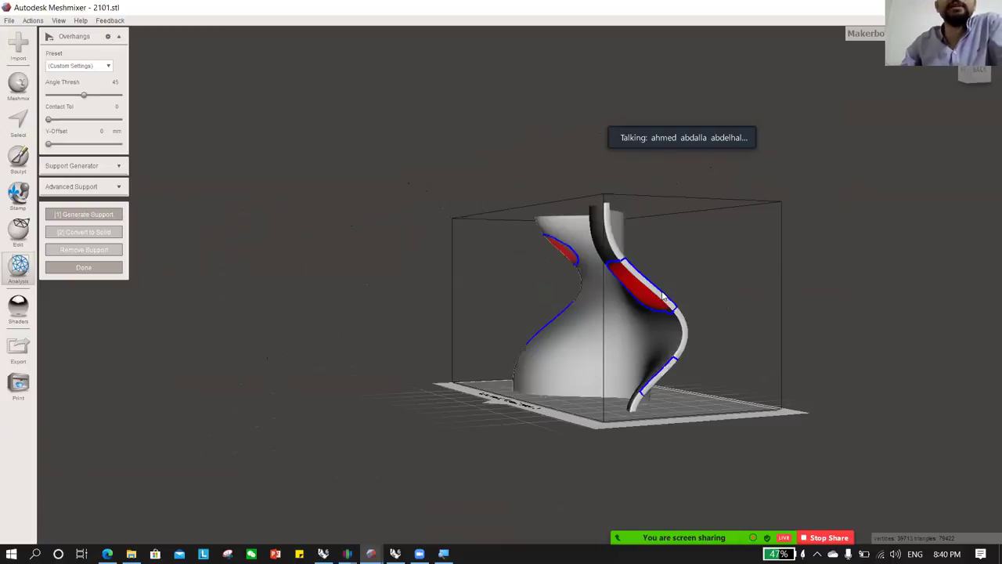
scroll(664, 296, up, 5)
right_drag(736, 286, 593, 302)
scroll(593, 302, down, 4)
right_drag(394, 291, 107, 162)
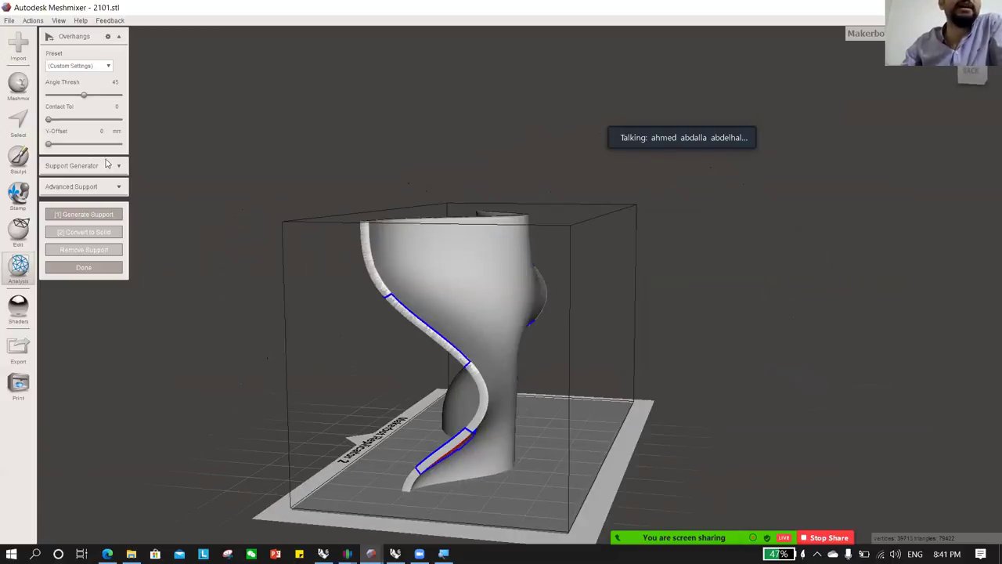
drag(85, 96, 114, 96)
key(Escape)
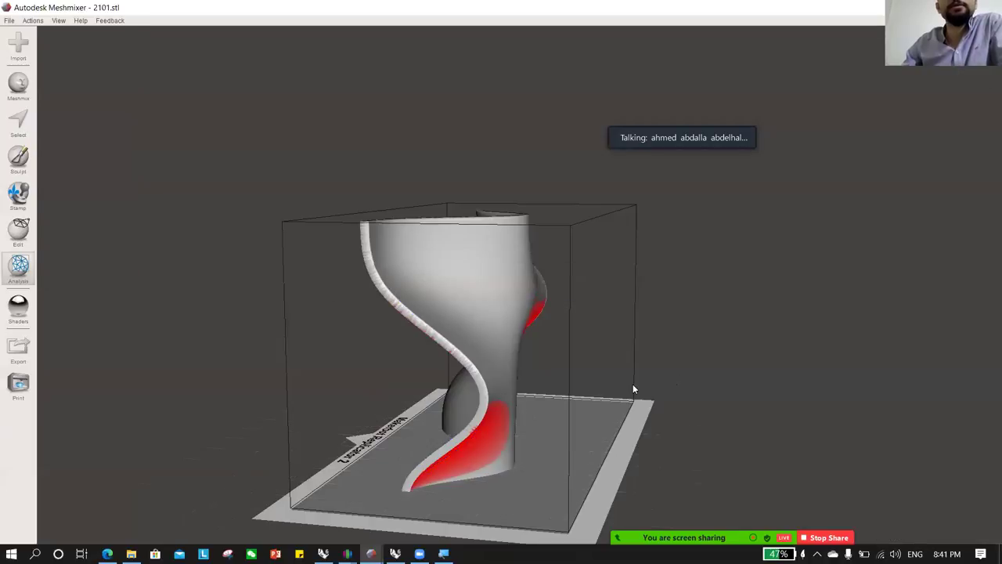
key(ctrl+z)
mouse_move(594, 368)
right_down()
mouse_move(276, 256)
mouse_move(119, 29)
right_up()
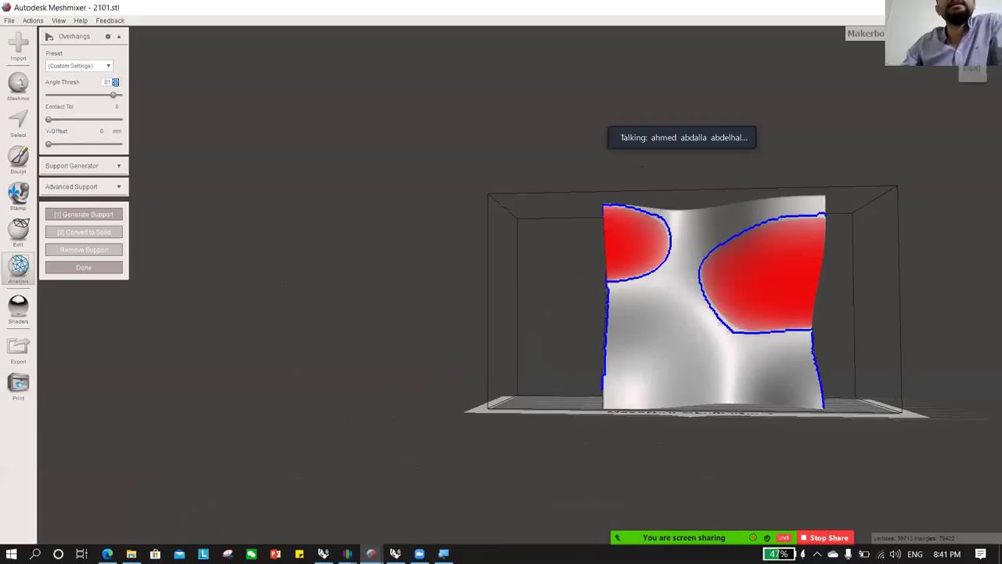
Set the overhang angle threshold to 70 and generate tree supports.
text(70)
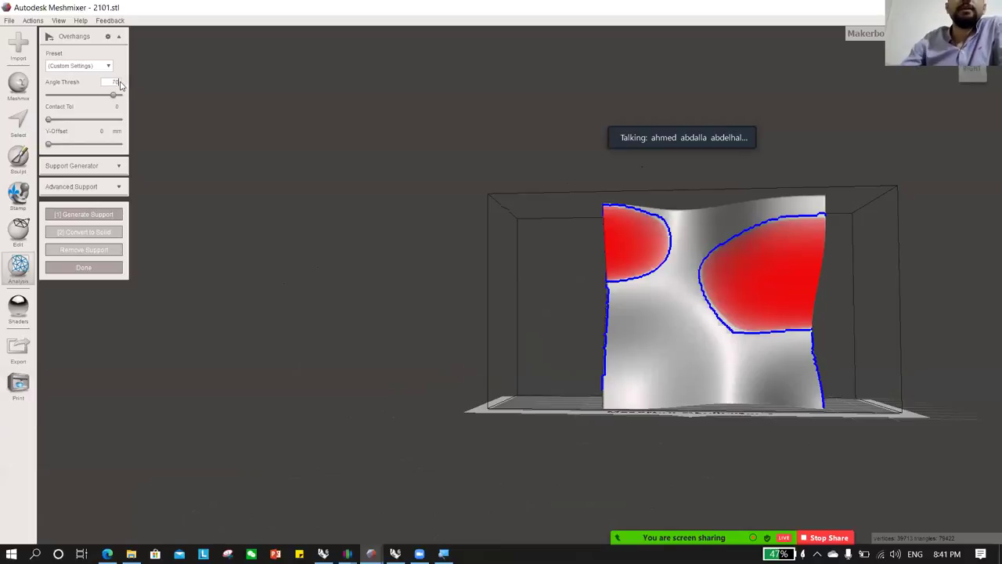
key(Return)
mouse_move(817, 295)
right_down()
mouse_move(660, 306)
mouse_move(655, 291)
mouse_move(2, 212)
right_up()
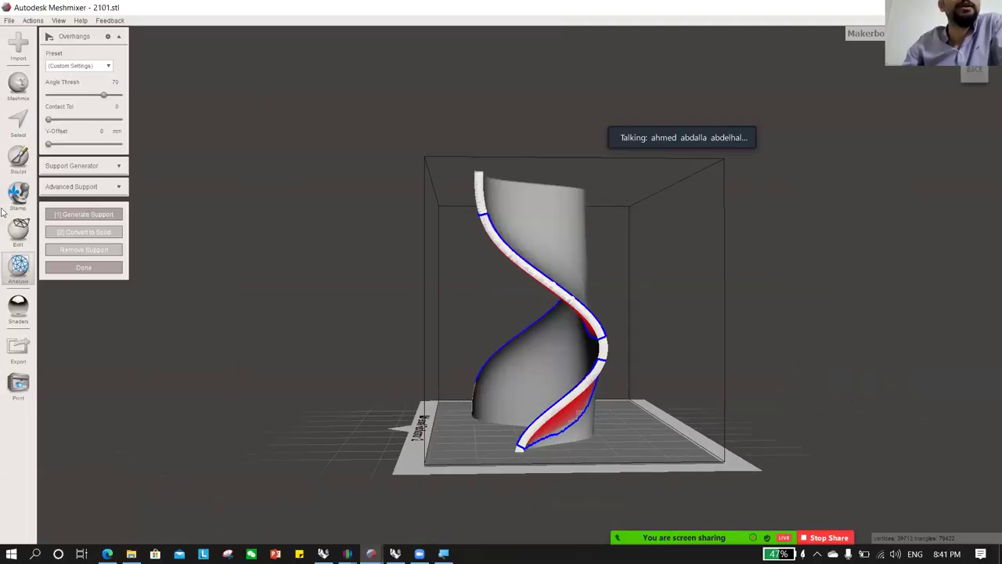
click(119, 167)
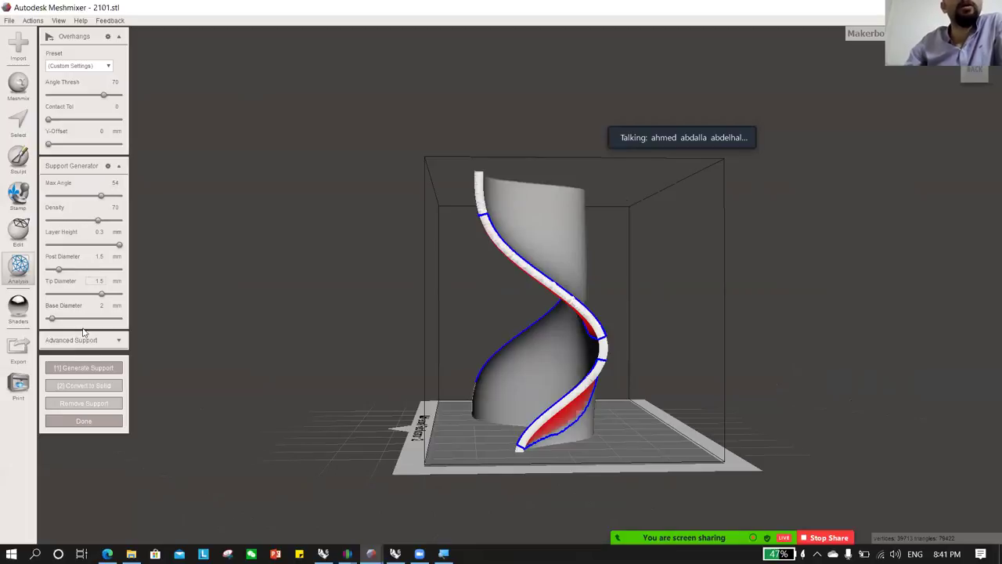
click(77, 370)
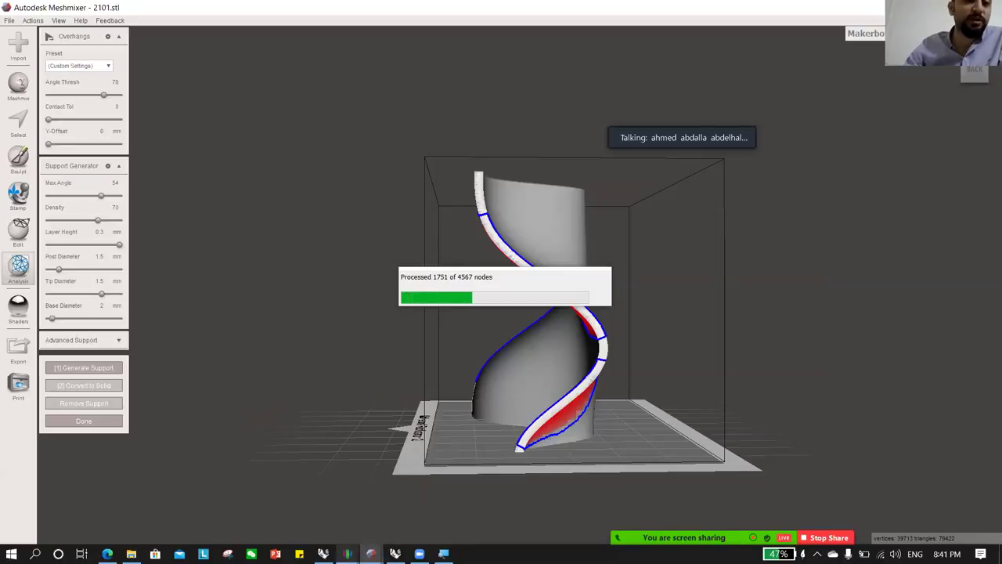
Turn off Generate Support Material in Simplify3D's Process1 support settings.
mouse_move(347, 554)
click(277, 504)
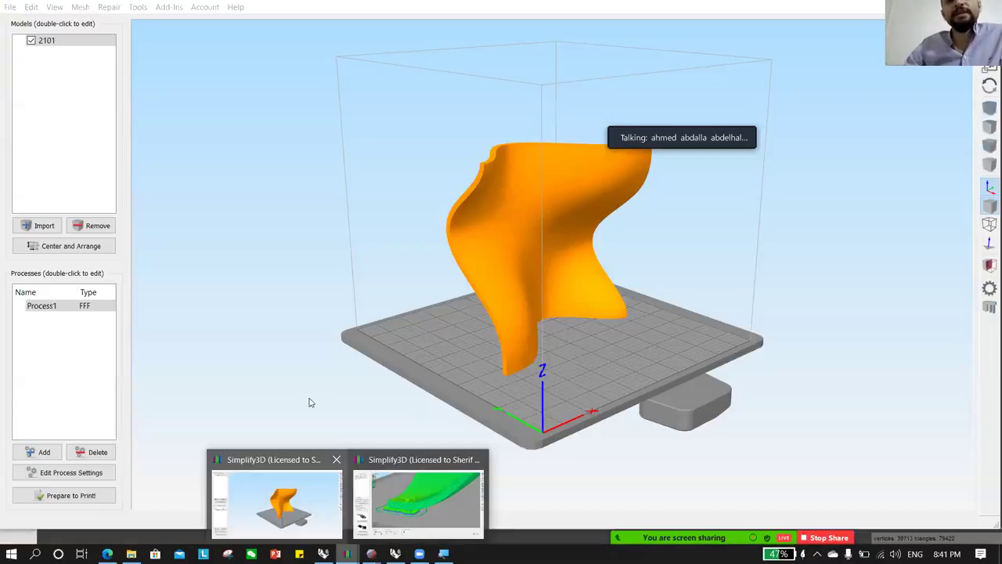
click(92, 478)
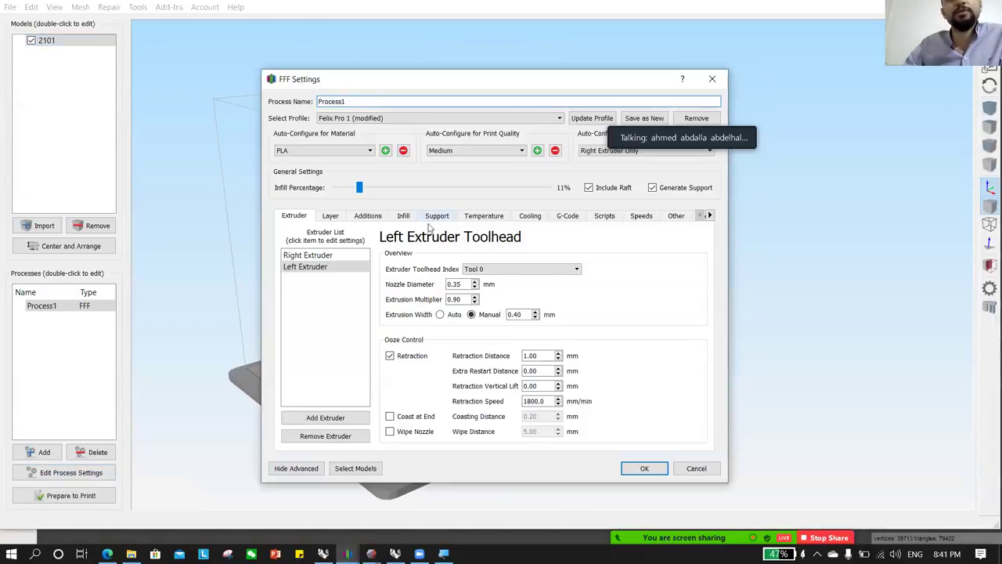
click(436, 216)
click(382, 248)
Inspect the toolpath preview from underneath, then return to Meshmixer's support generation.
click(350, 539)
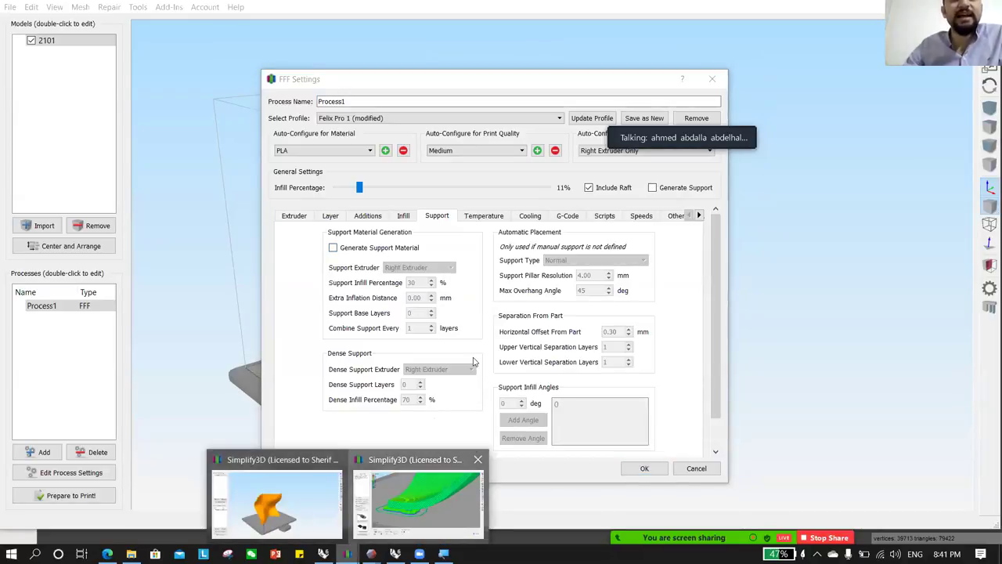
click(418, 501)
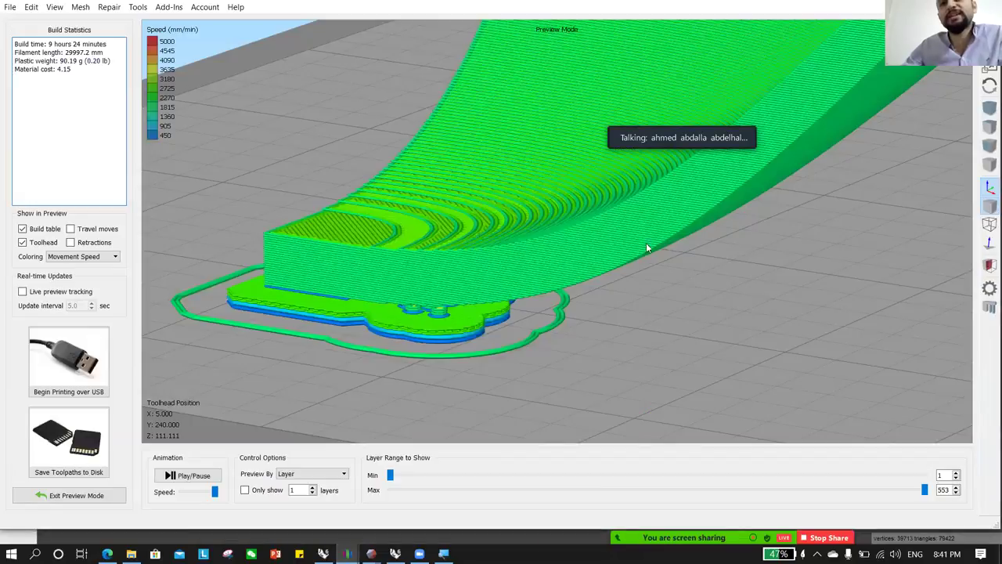
mouse_move(716, 197)
mouse_down()
mouse_move(625, 378)
mouse_move(419, 500)
mouse_up()
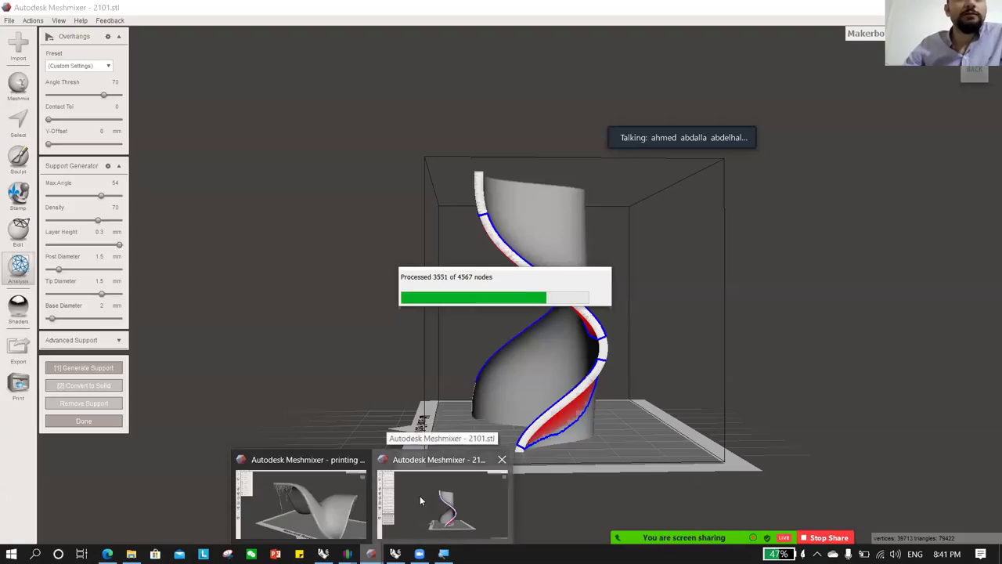
click(420, 496)
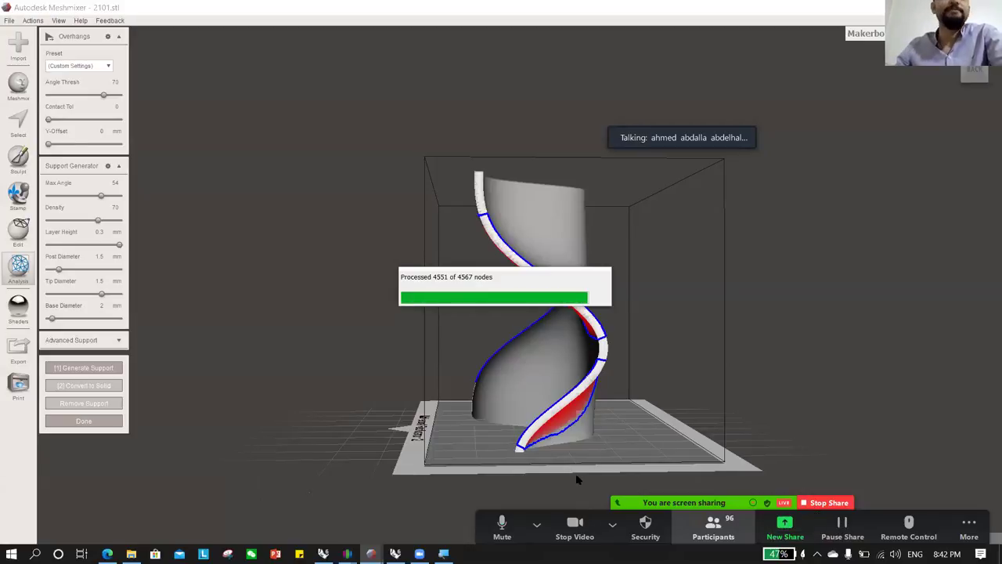
Open and close Zoom's participants list and group chat, then switch to Google Slides.
key(alt+u)
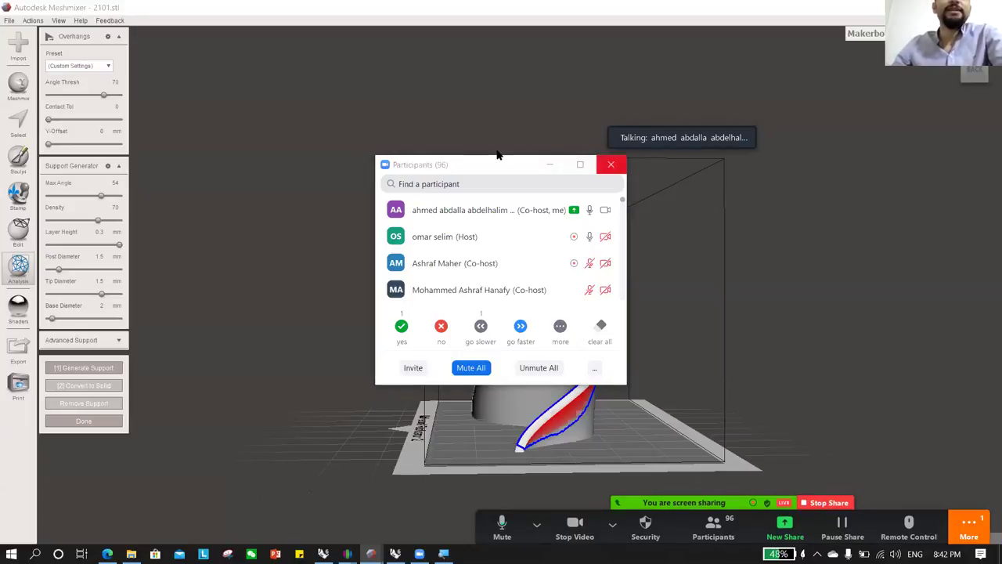
click(611, 164)
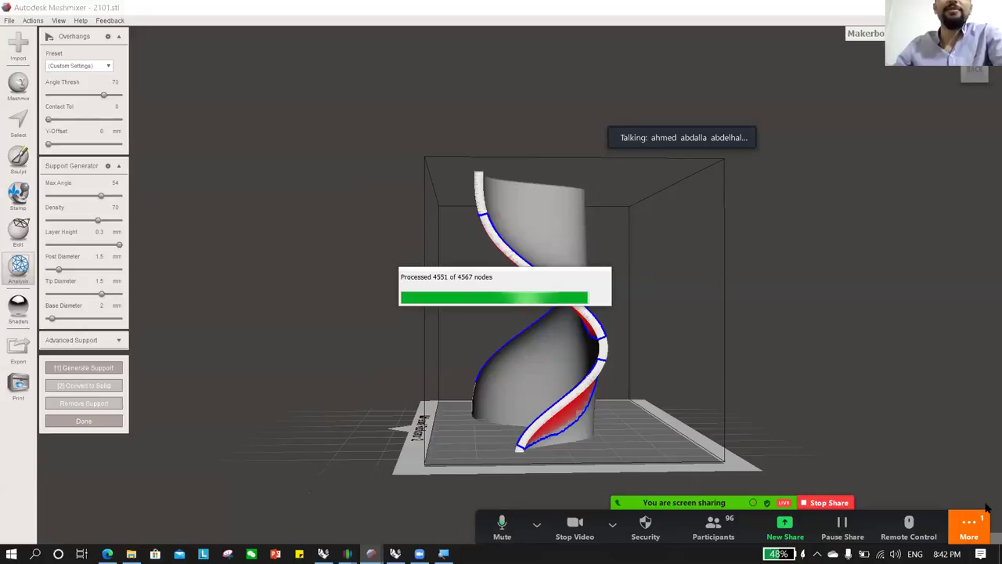
click(986, 506)
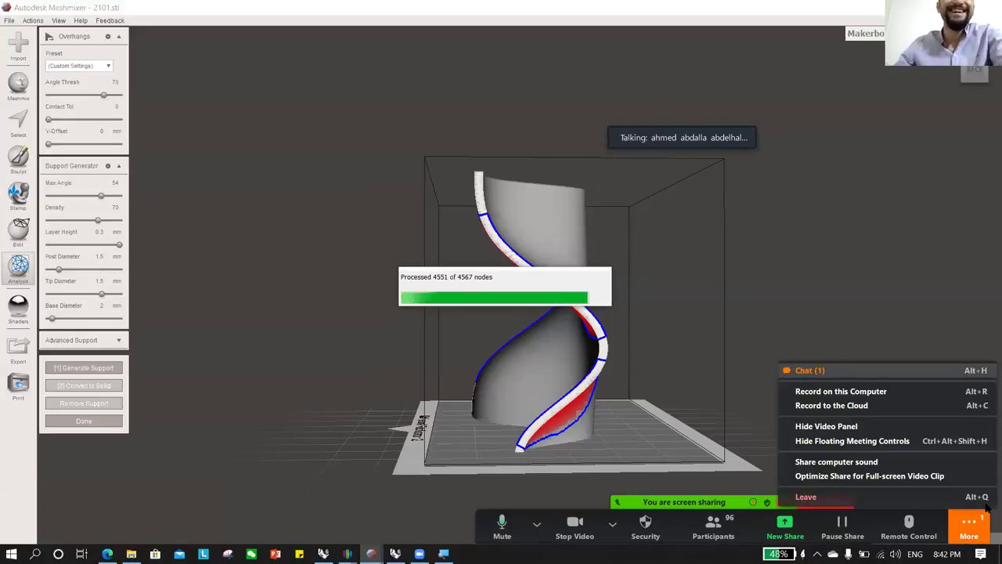
key(alt+h)
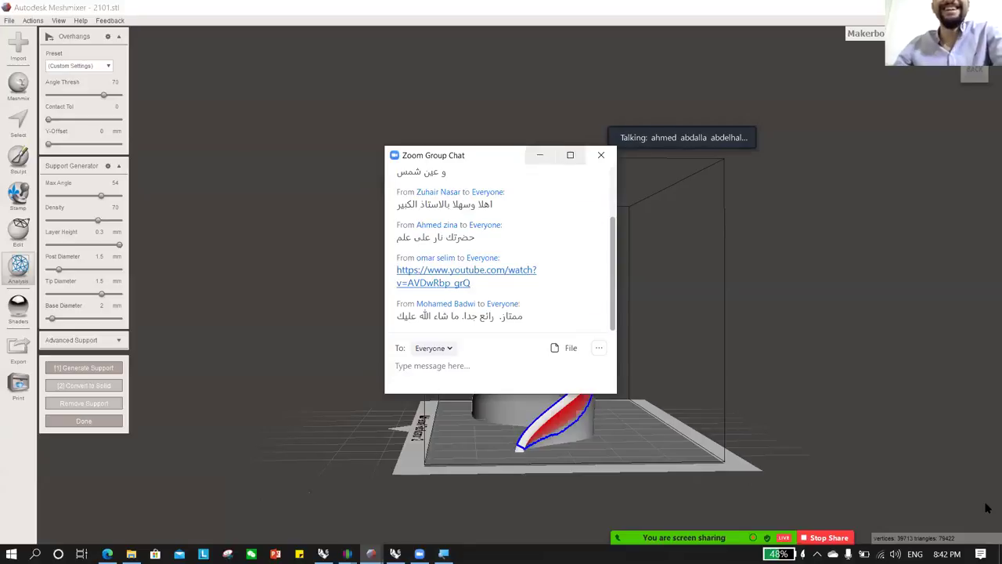
click(539, 155)
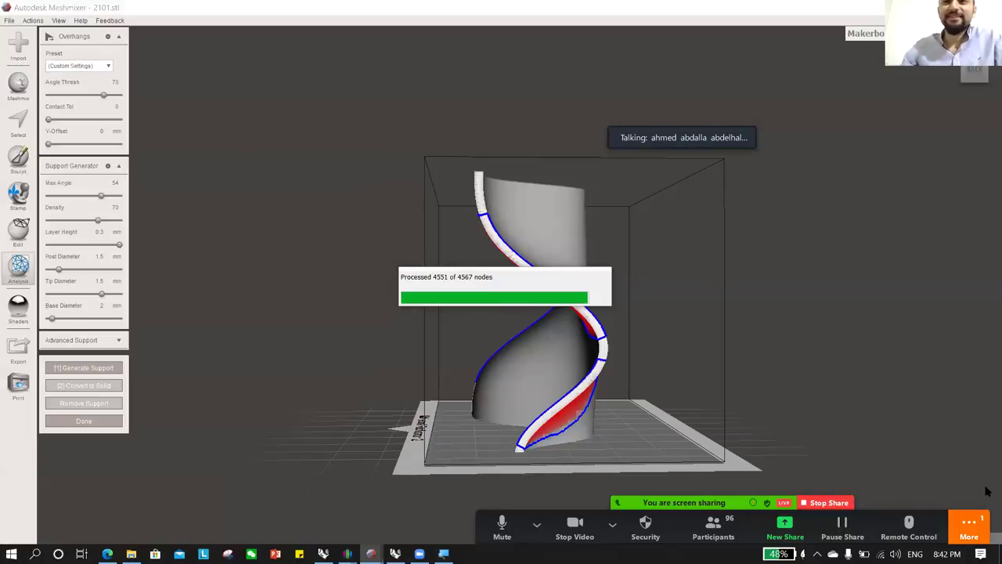
key(alt+h)
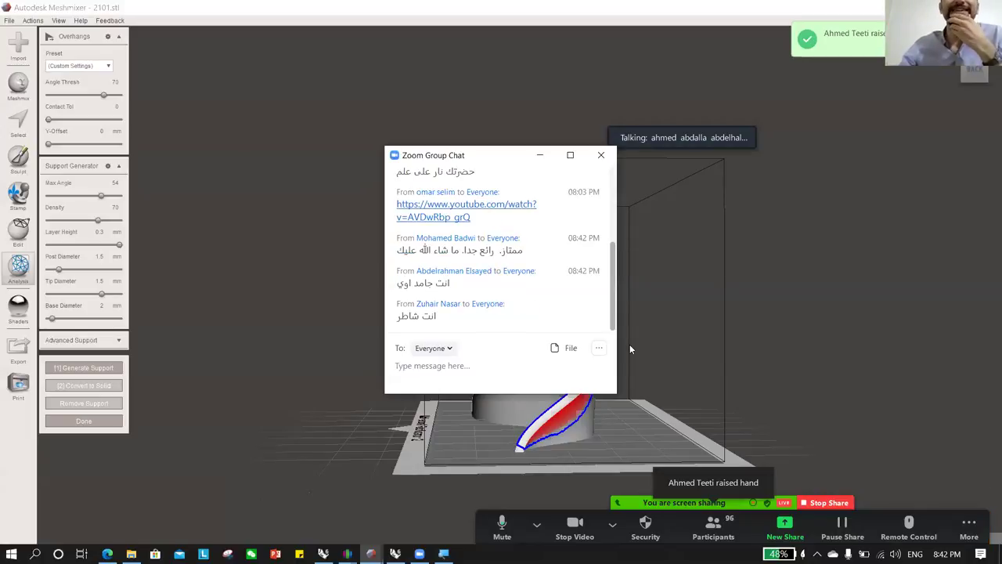
key(alt+h)
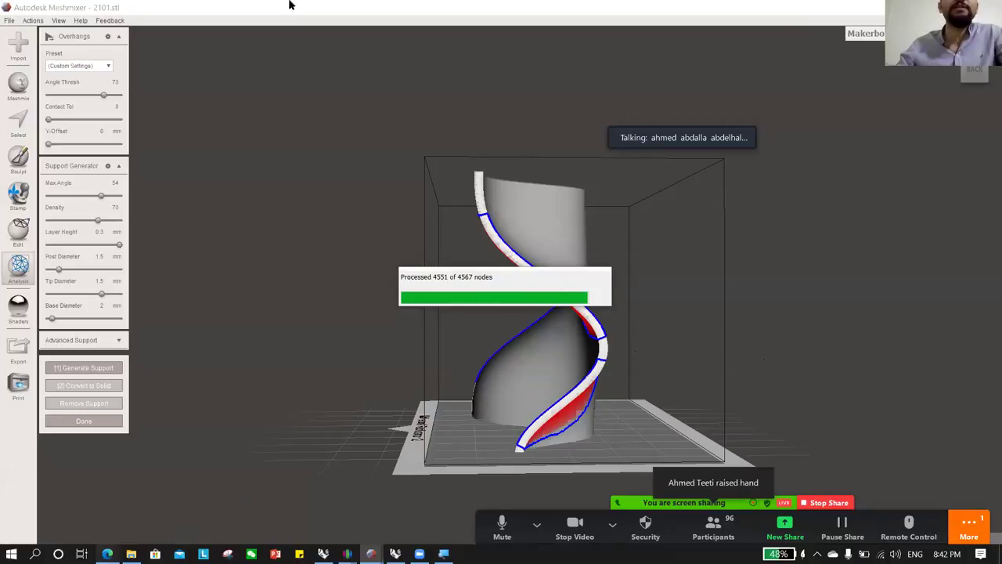
key(alt+Tab)
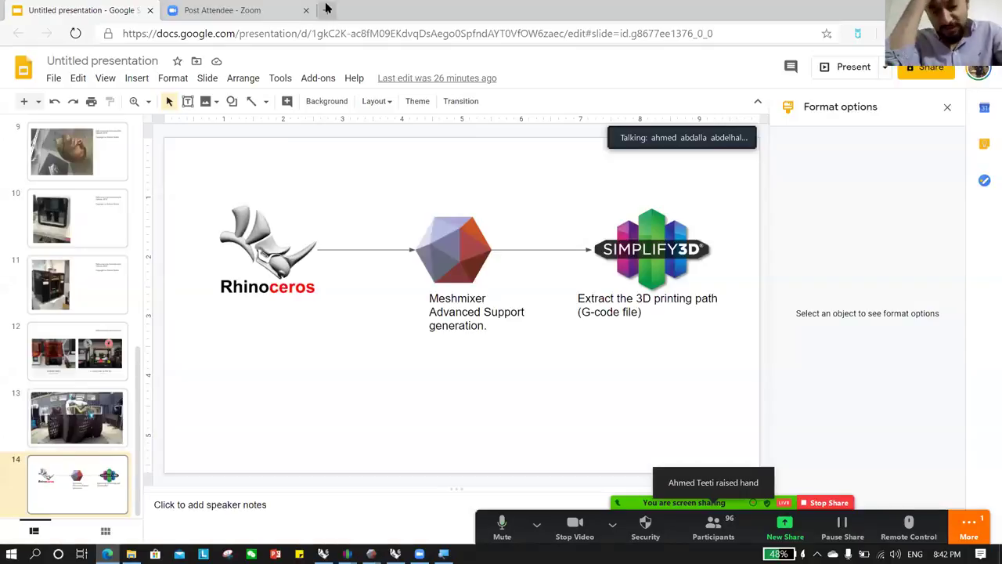
Search the web for 'instructabels' and open the Instructables website.
click(327, 10)
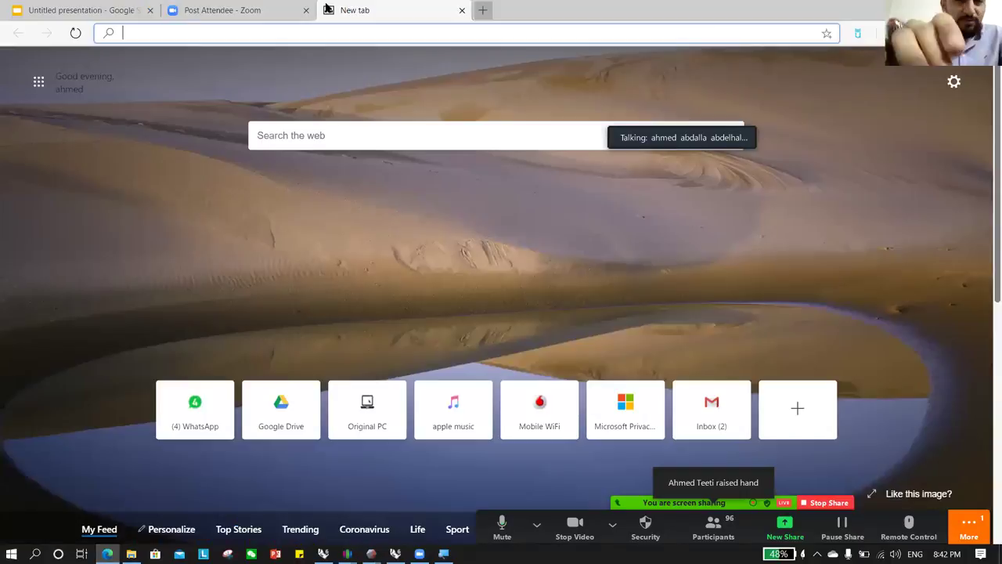
text(instru)
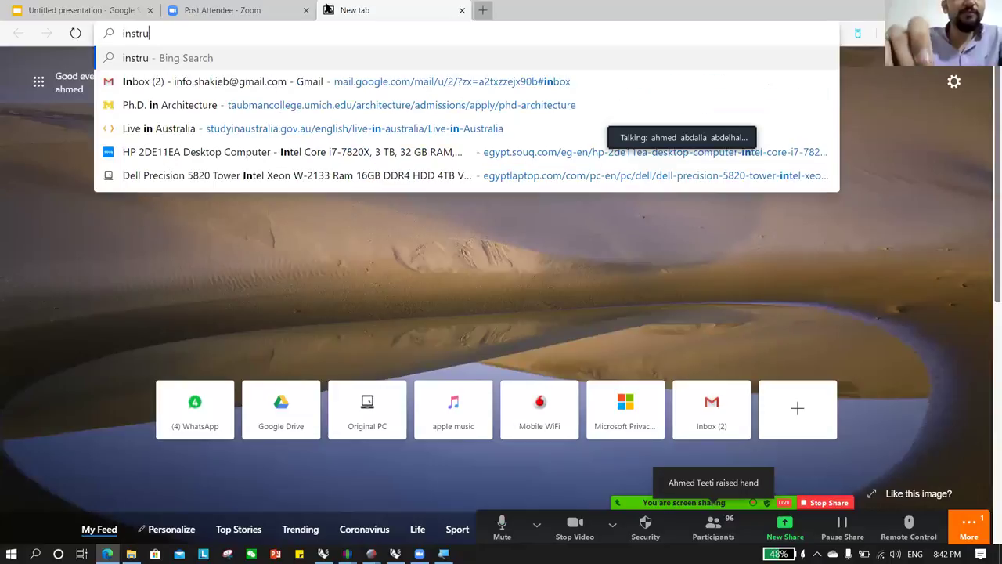
text(ctabels)
key(Return)
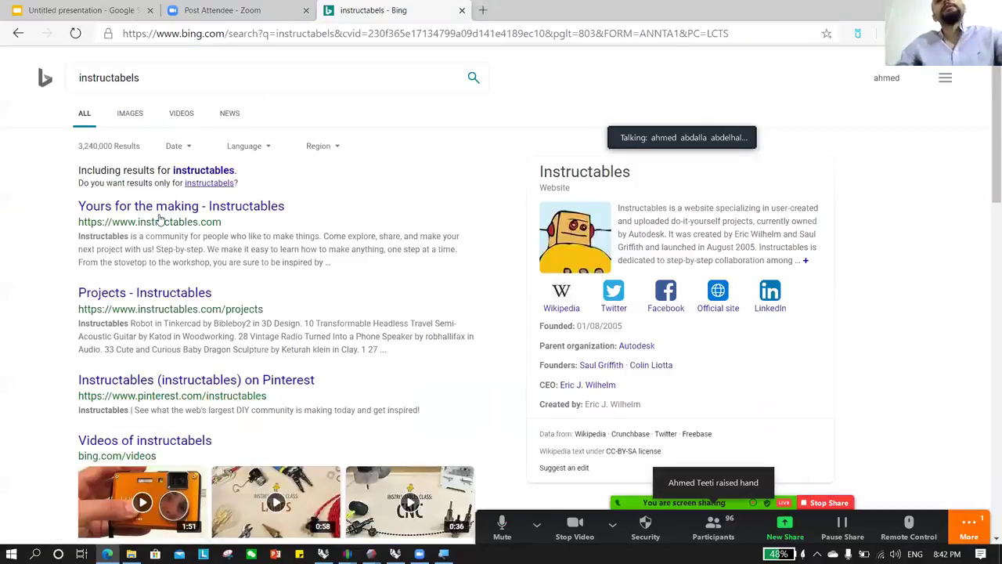
click(159, 217)
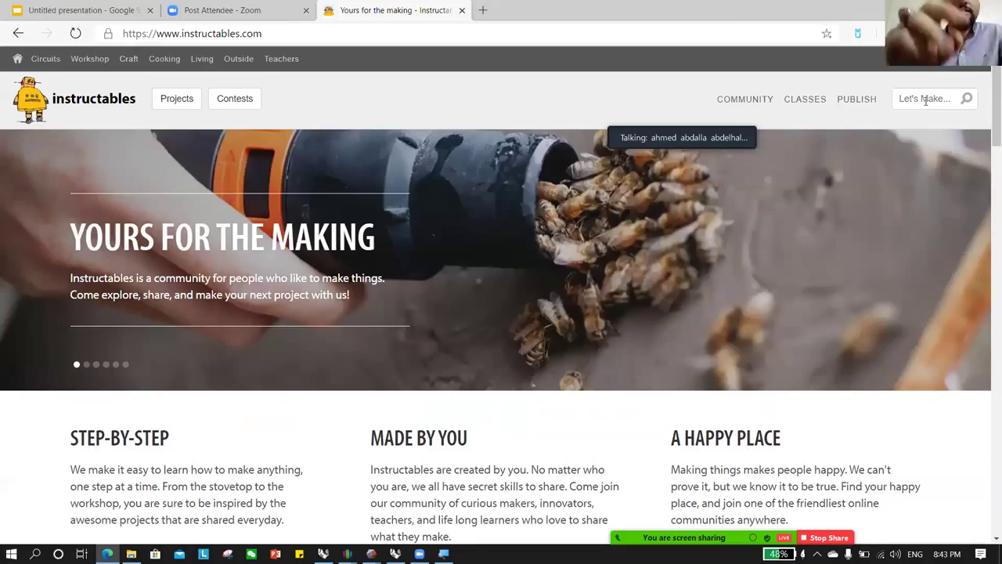
Search Instructables for '3ds printer', scroll the results, and return to Simplify3D's preview.
click(925, 99)
text(3ds printer)
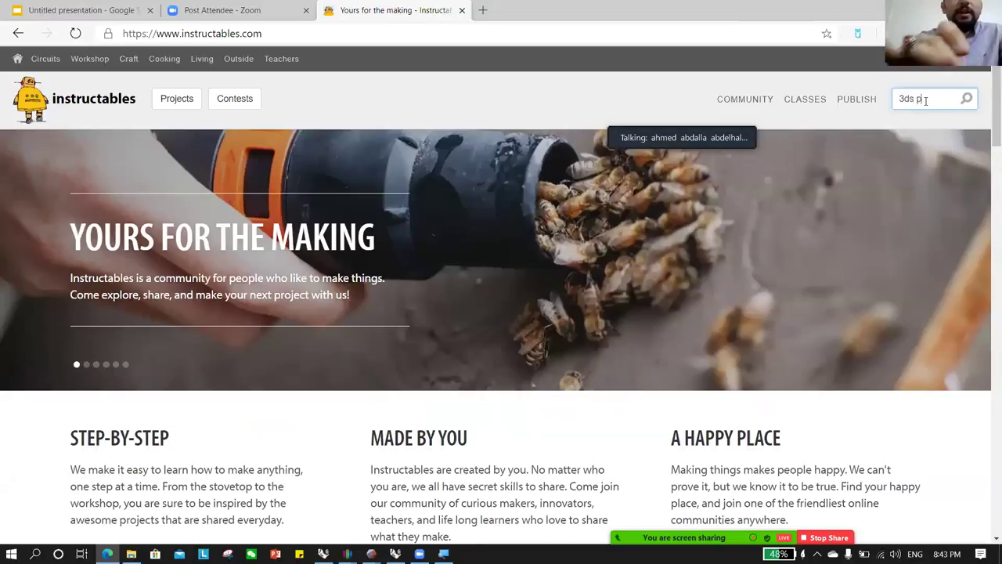
key(Return)
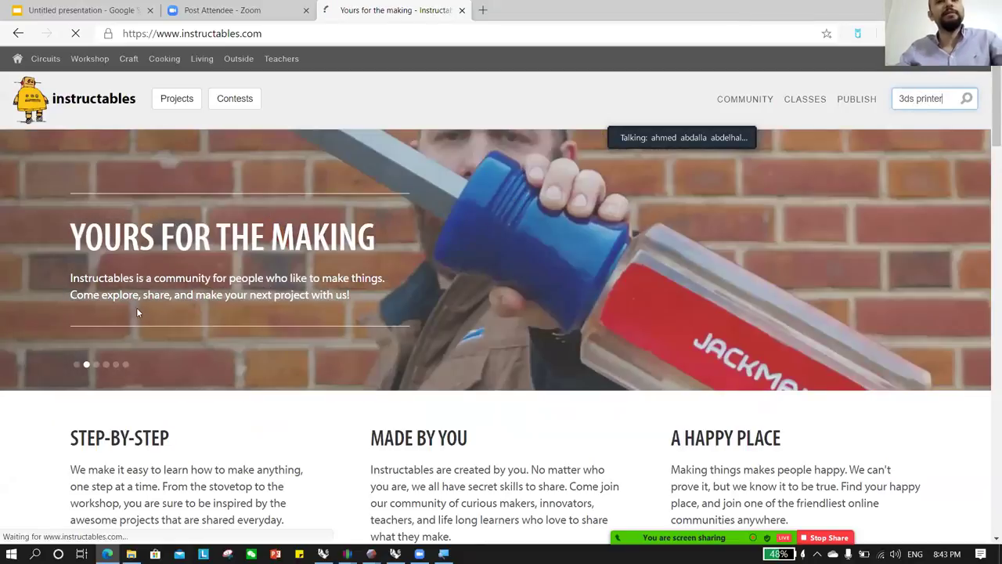
scroll(641, 282, down, 3)
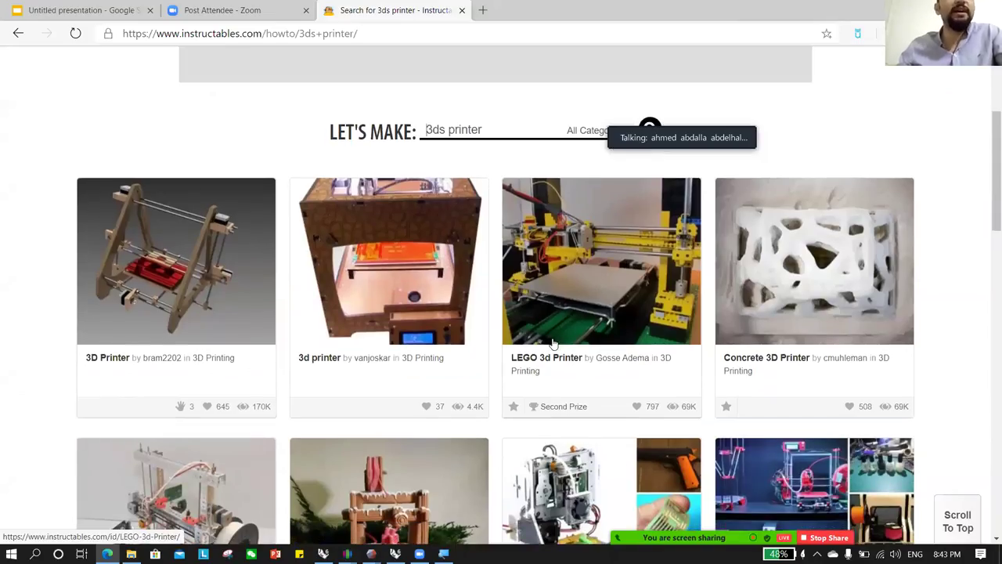
scroll(552, 343, down, 2)
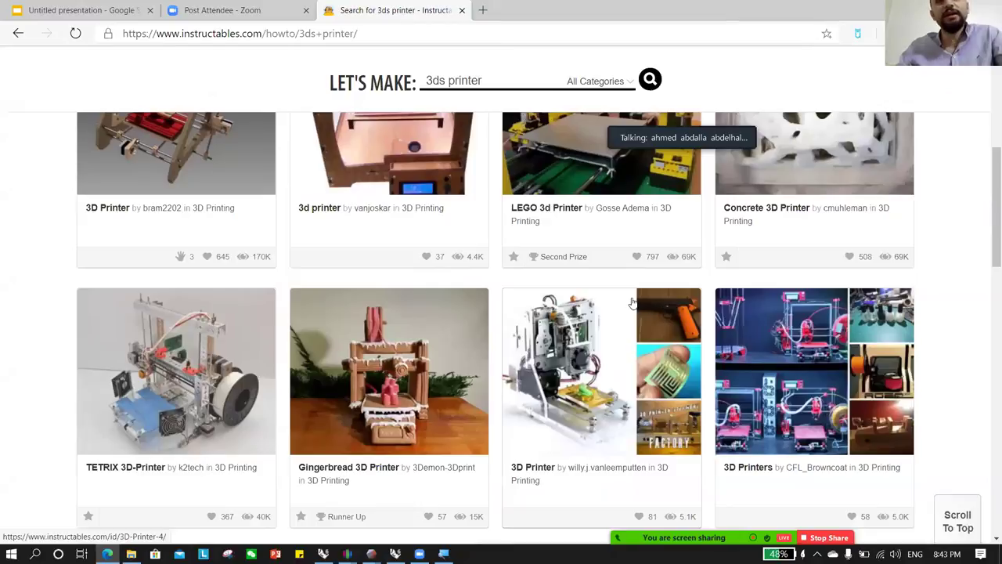
scroll(266, 350, down, 1)
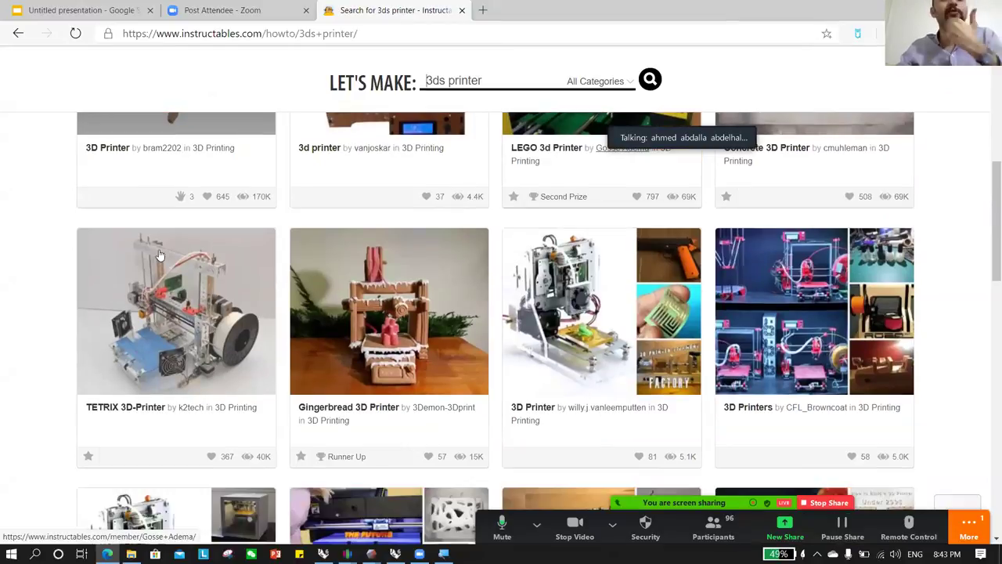
scroll(143, 308, down, 2)
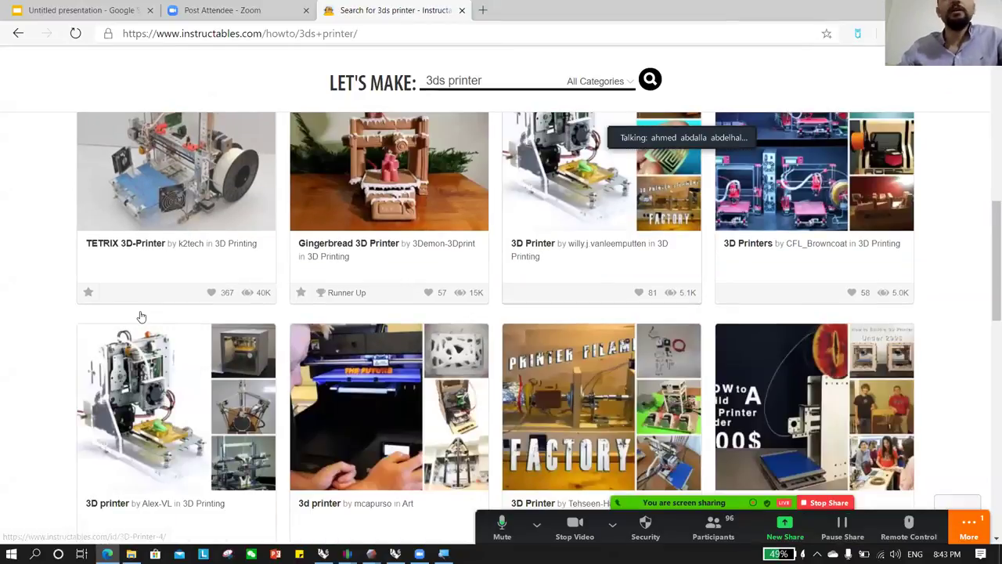
scroll(141, 317, down, 2)
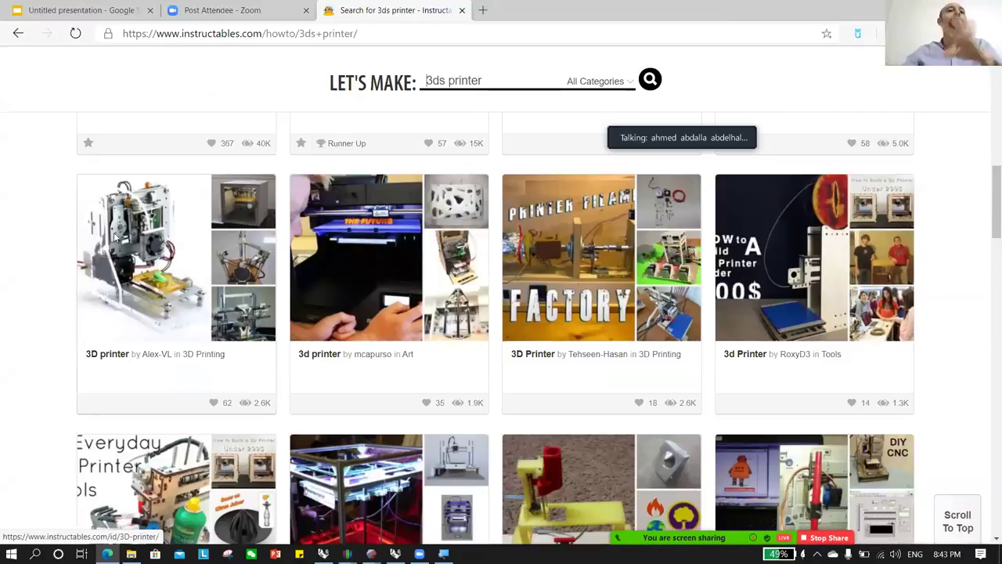
scroll(740, 5, down, 5)
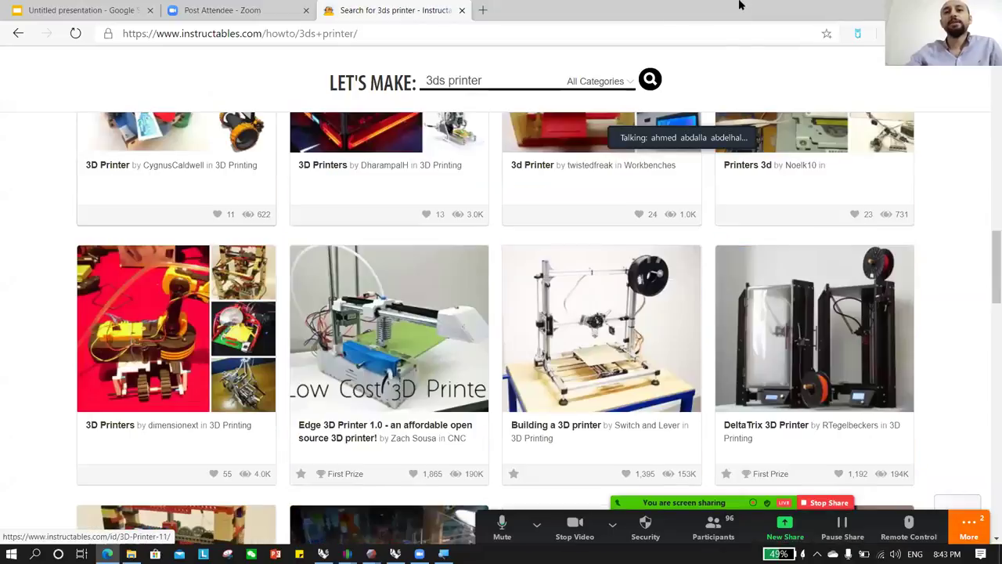
scroll(779, 330, down, 3)
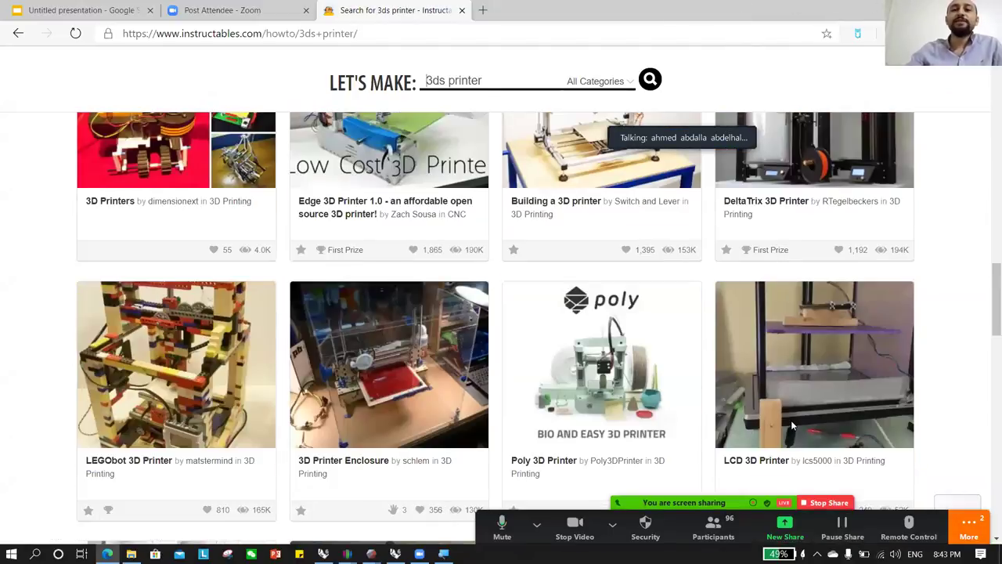
key(alt+Tab)
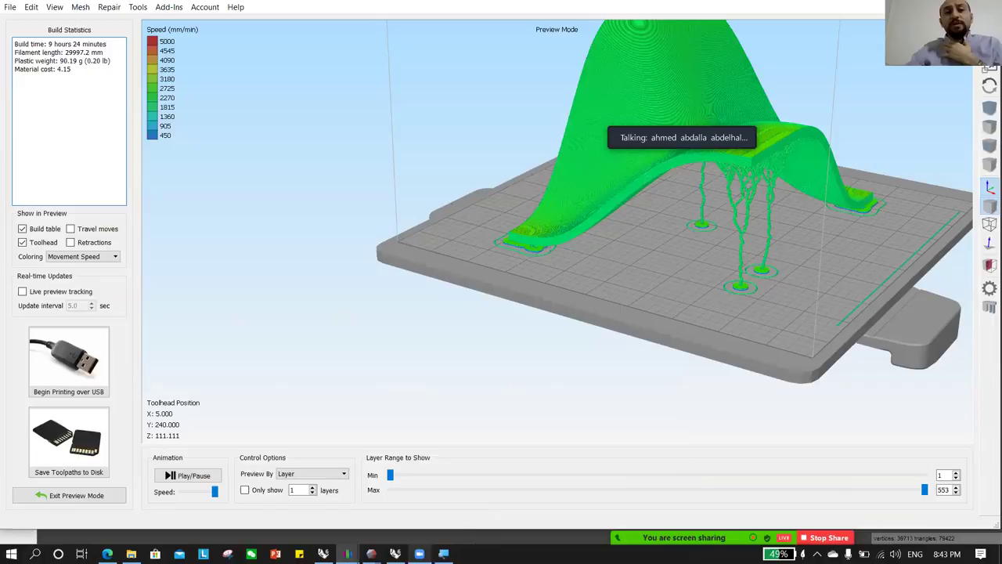
mouse_move(371, 554)
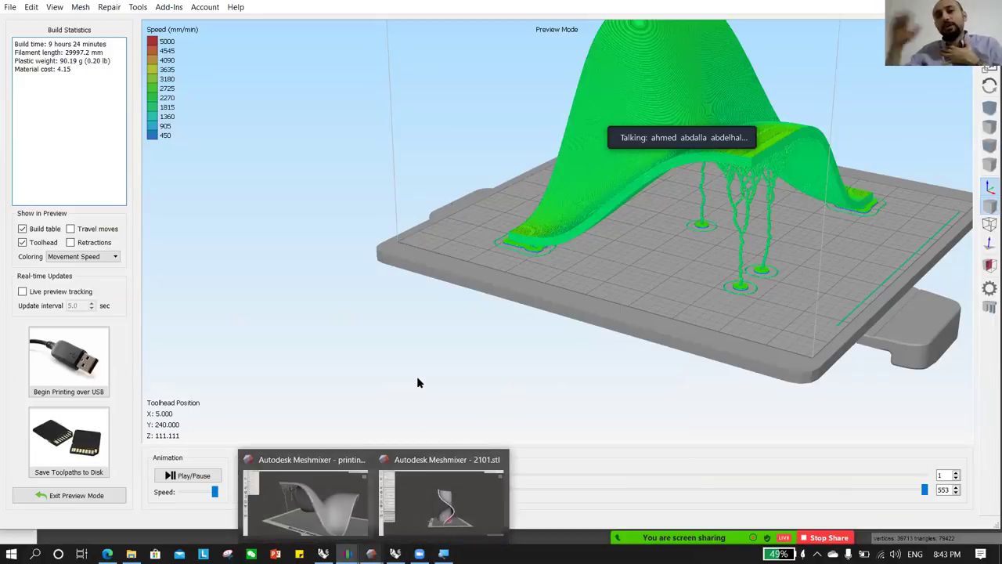
Bring the Meshmixer window with 2101.stl and its overhang analysis to the front.
click(446, 494)
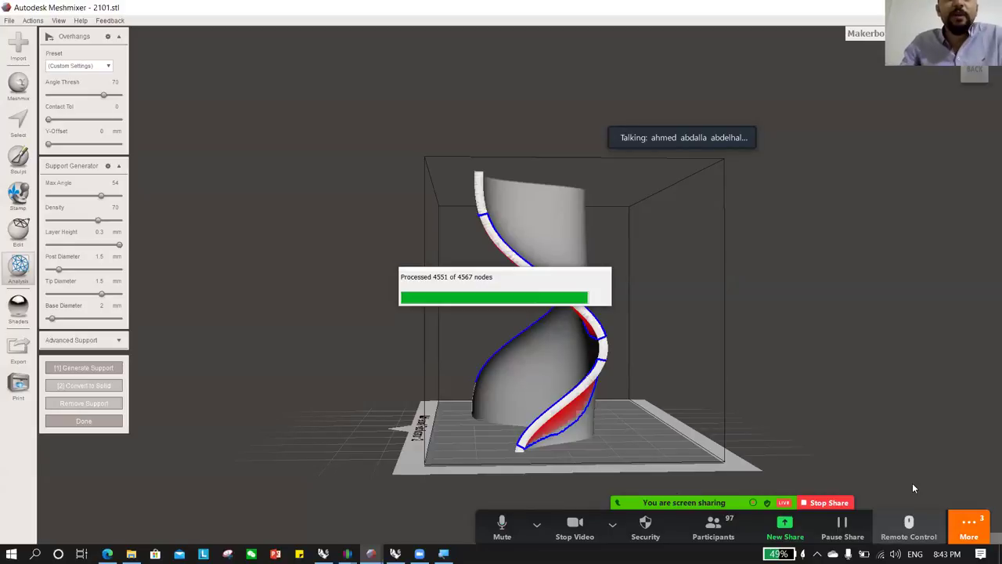
Open the meeting group chat, move it up and left off the model, then return to the Instructables results.
key(alt+h)
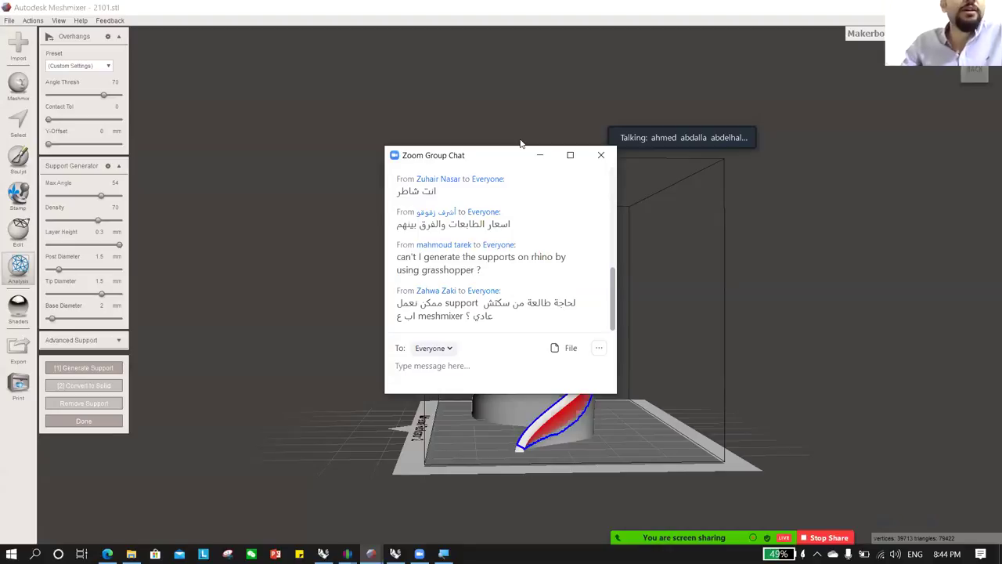
drag(521, 143, 309, 133)
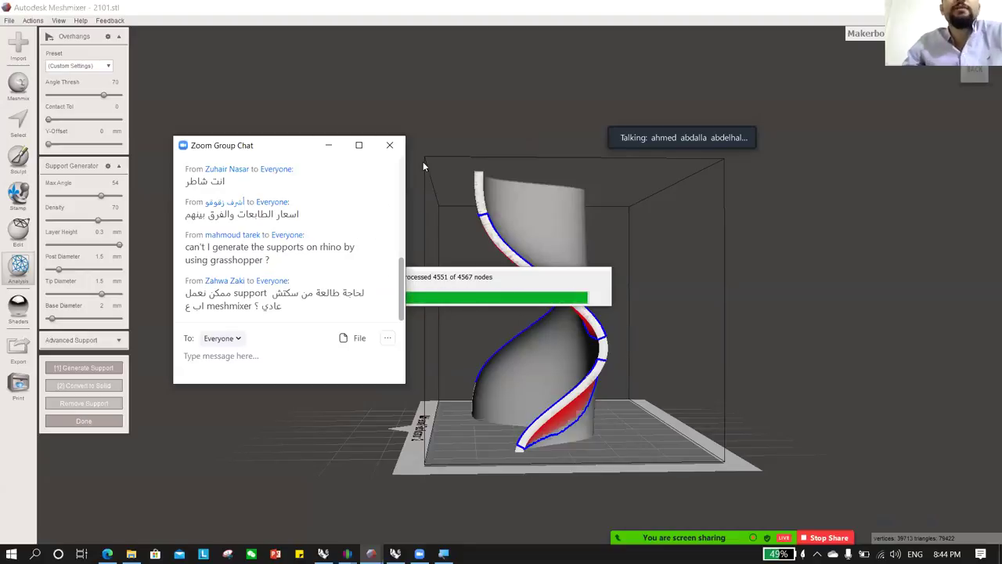
drag(298, 145, 275, 103)
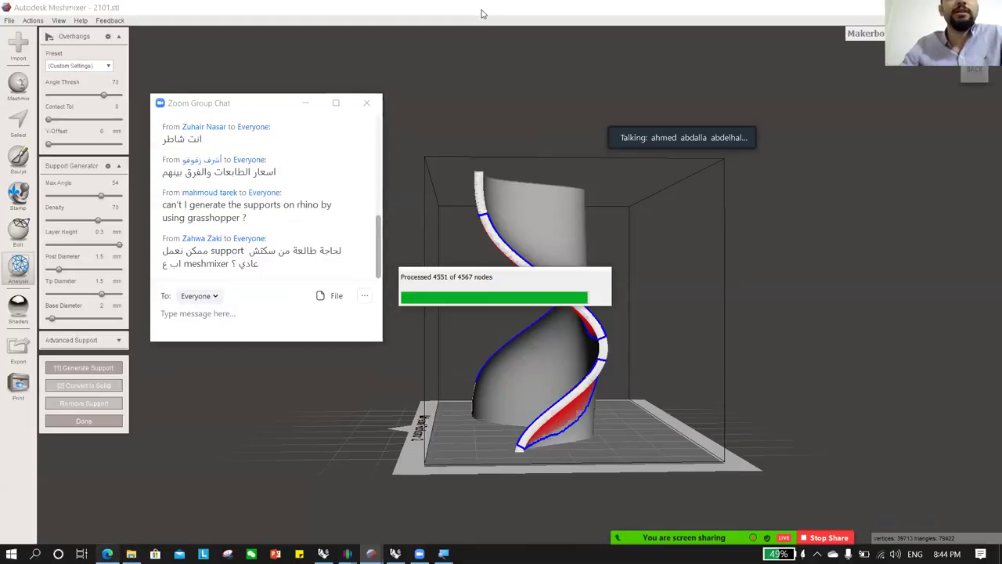
key(alt+Tab)
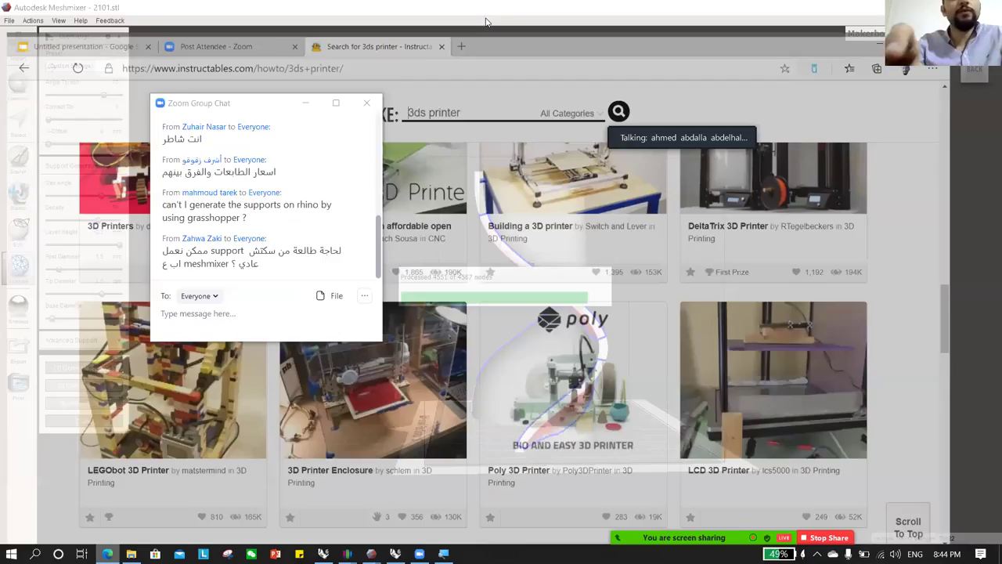
Search for 'food4rhino' in a new tab and open the food4rhino.com site.
click(484, 16)
text(fo)
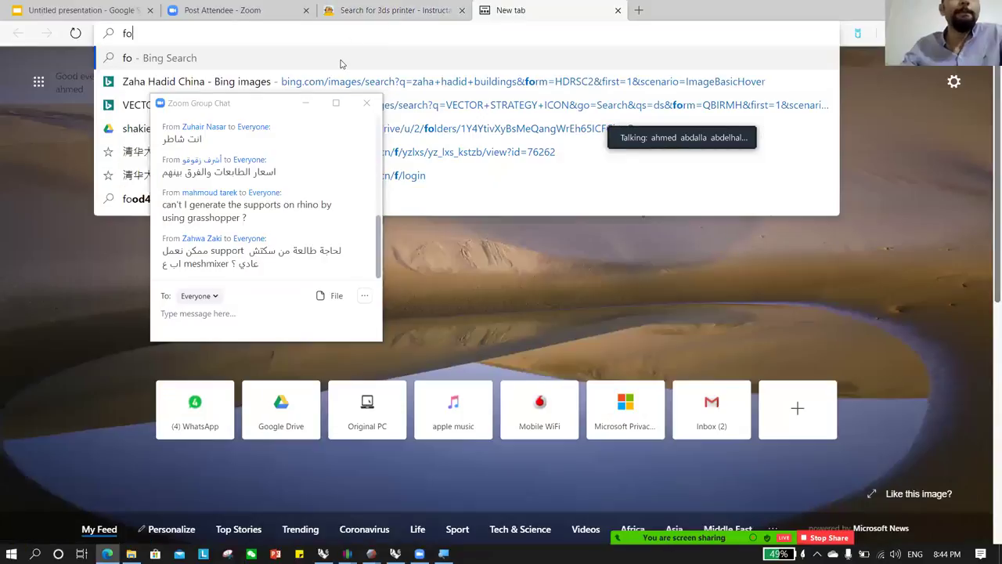
click(125, 198)
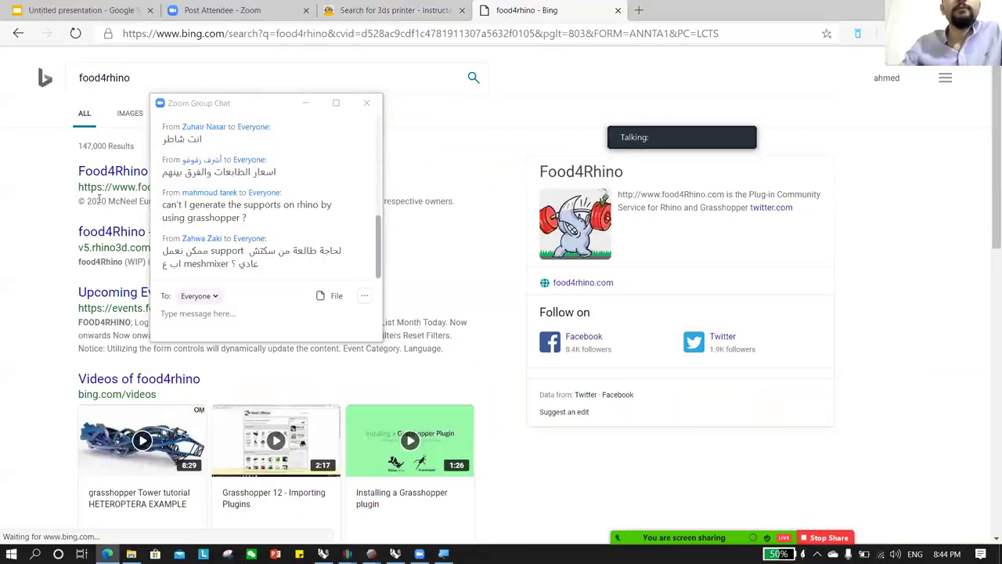
click(113, 170)
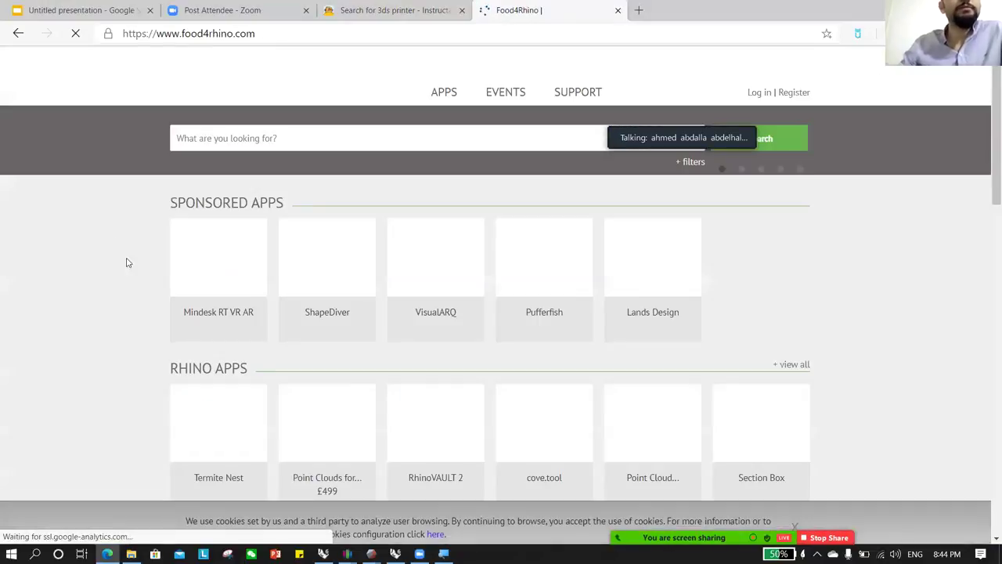
List all Grasshopper apps on Food4Rhino (418 apps) and browse the list.
scroll(767, 166, down, 1)
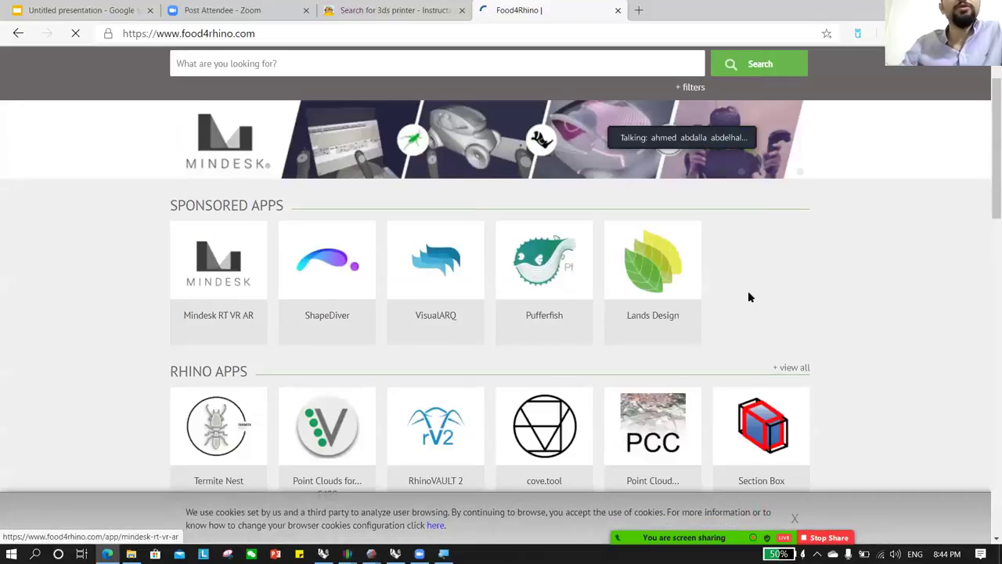
scroll(788, 306, down, 3)
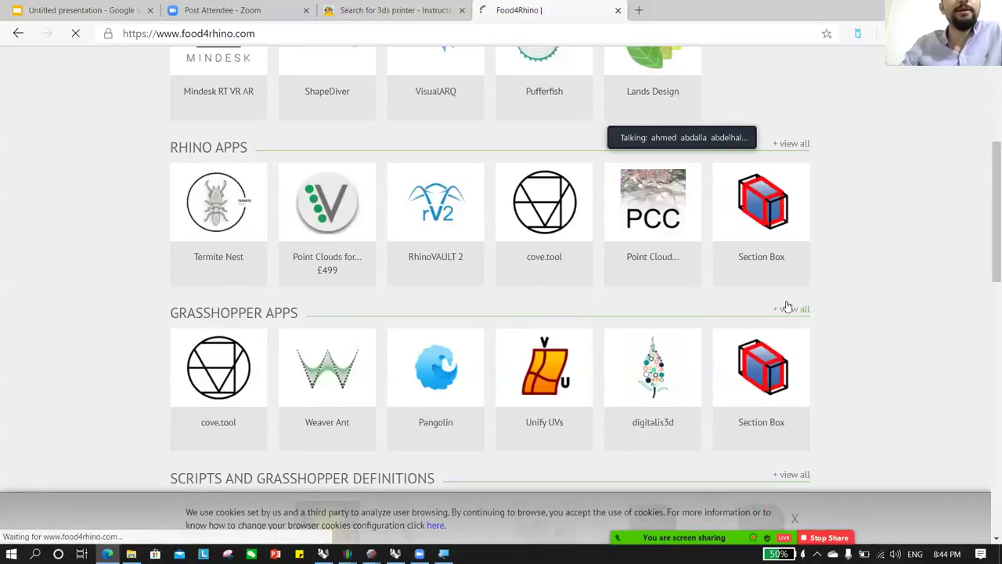
click(788, 308)
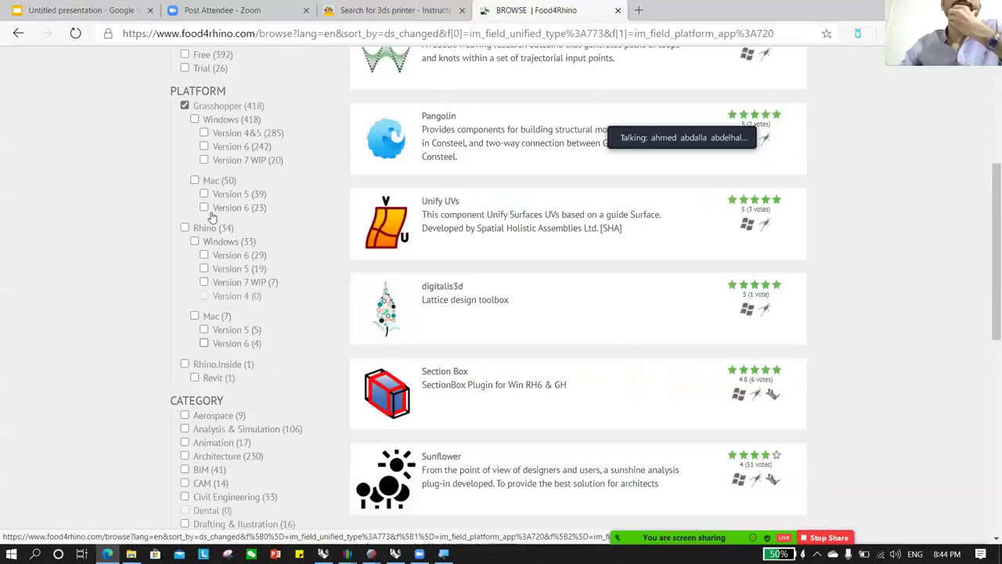
scroll(212, 219, down, 3)
scroll(235, 231, down, 1)
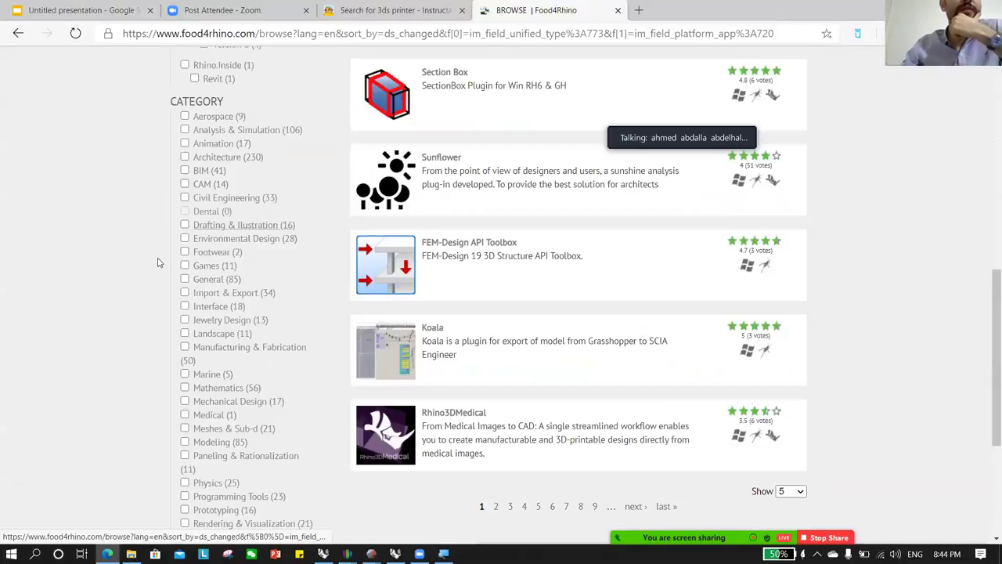
scroll(157, 263, down, 2)
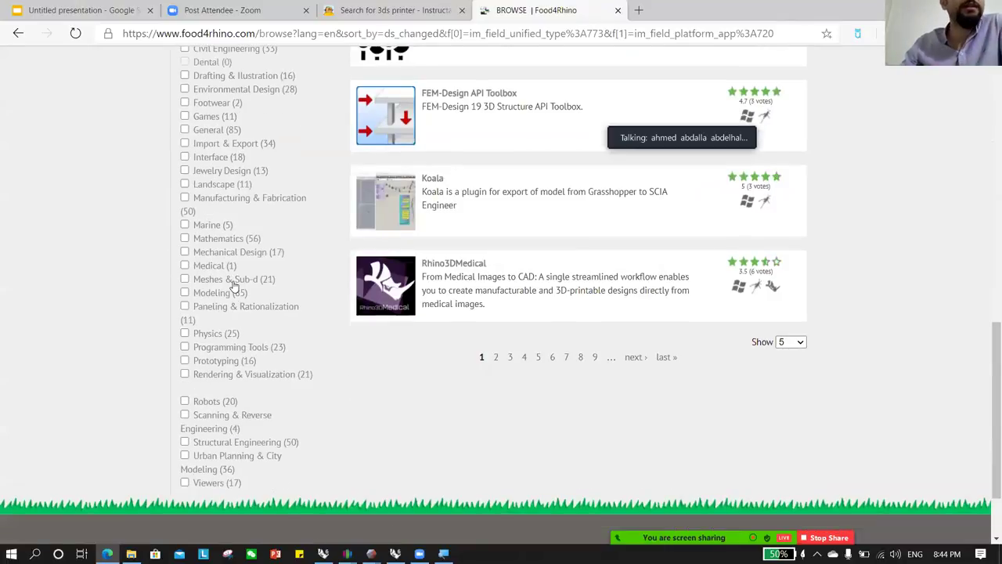
scroll(247, 347, up, 2)
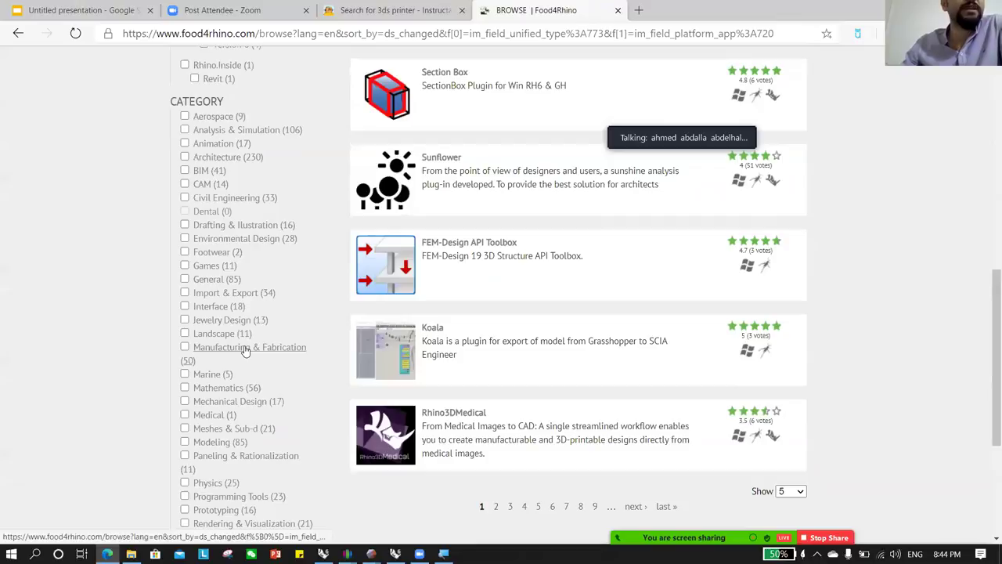
Filter Grasshopper apps to Manufacturing & Fabrication and page through the results.
click(246, 349)
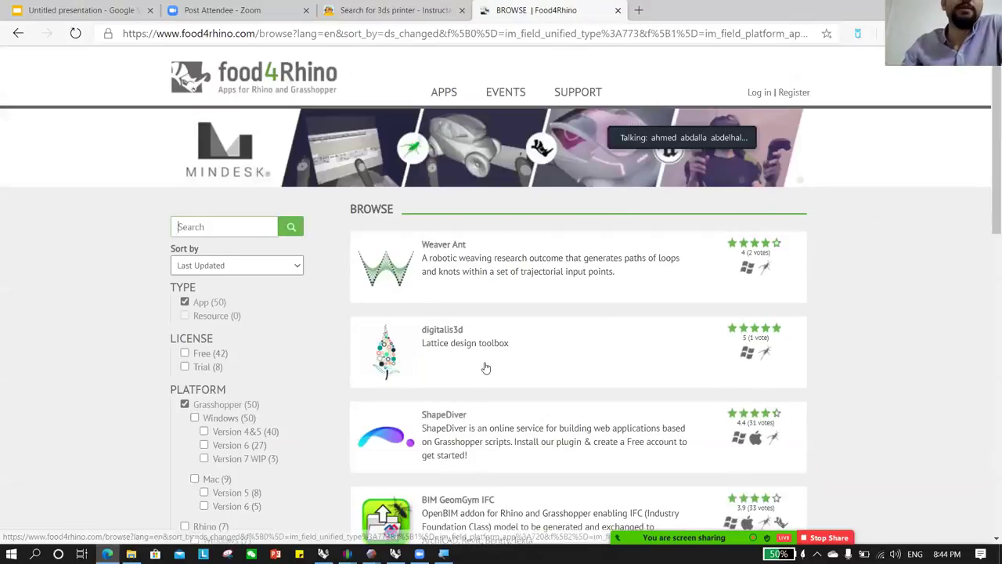
scroll(486, 367, down, 3)
scroll(579, 432, down, 6)
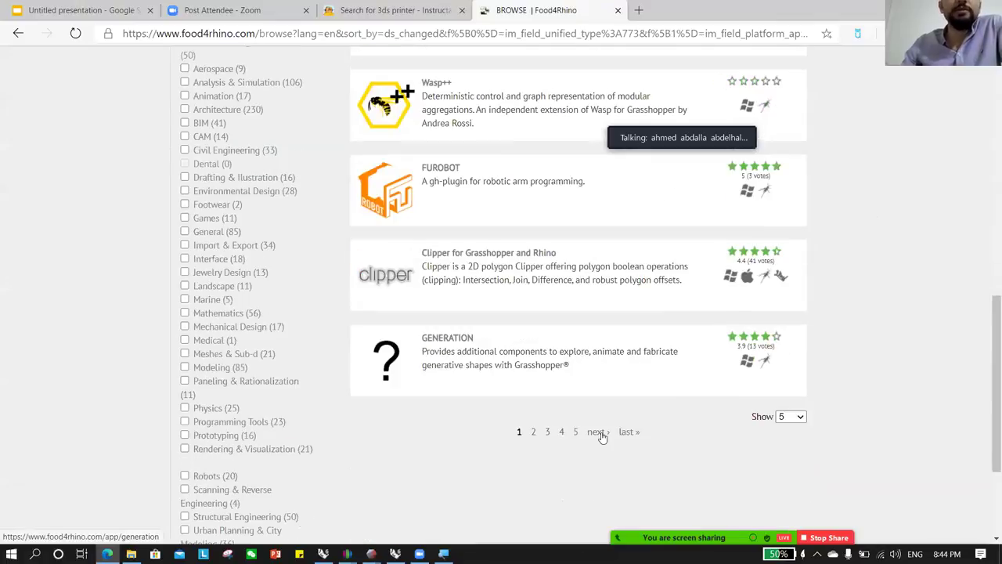
click(598, 431)
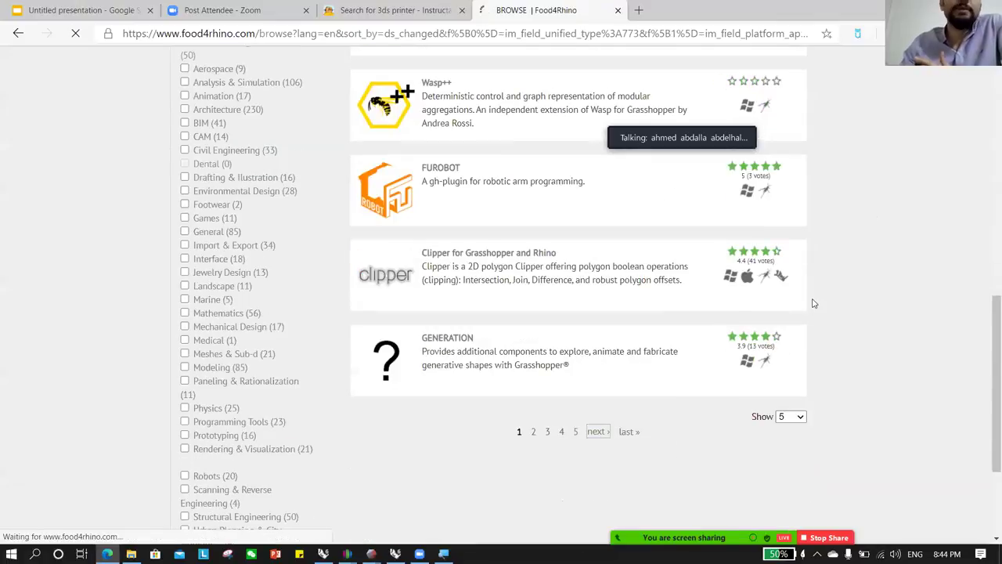
scroll(833, 263, down, 1)
scroll(839, 261, down, 2)
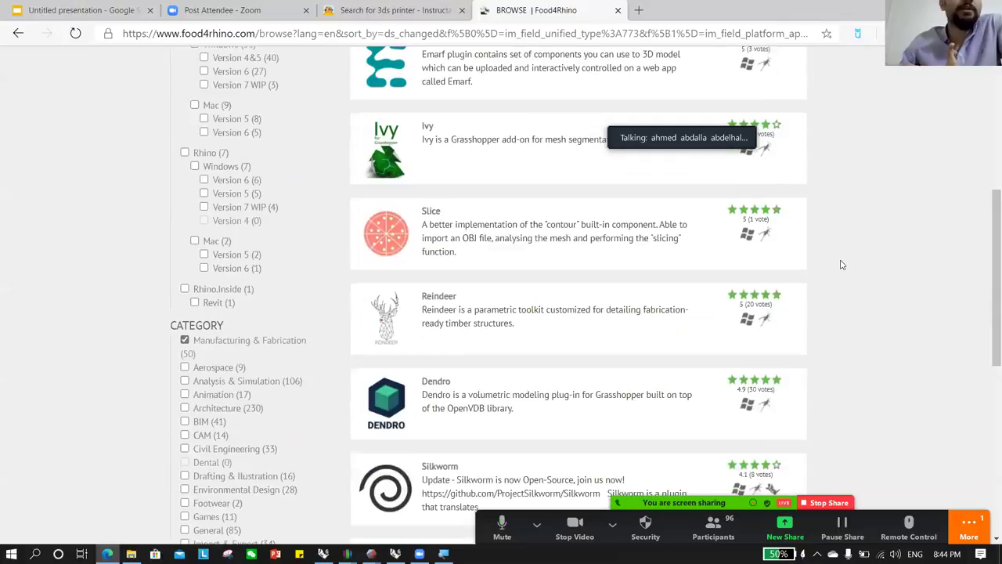
scroll(842, 258, down, 1)
scroll(579, 309, down, 4)
click(638, 357)
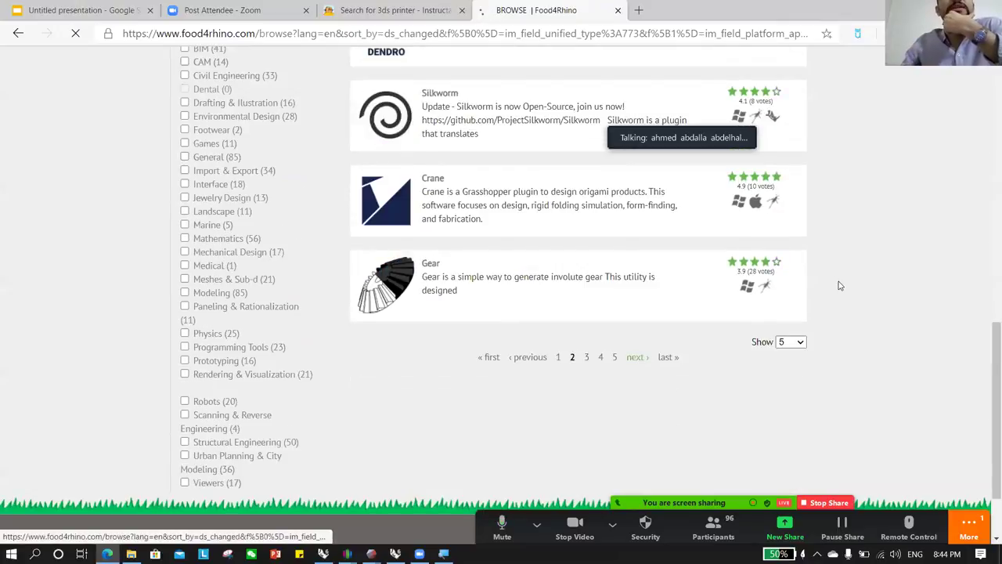
scroll(201, 237, down, 2)
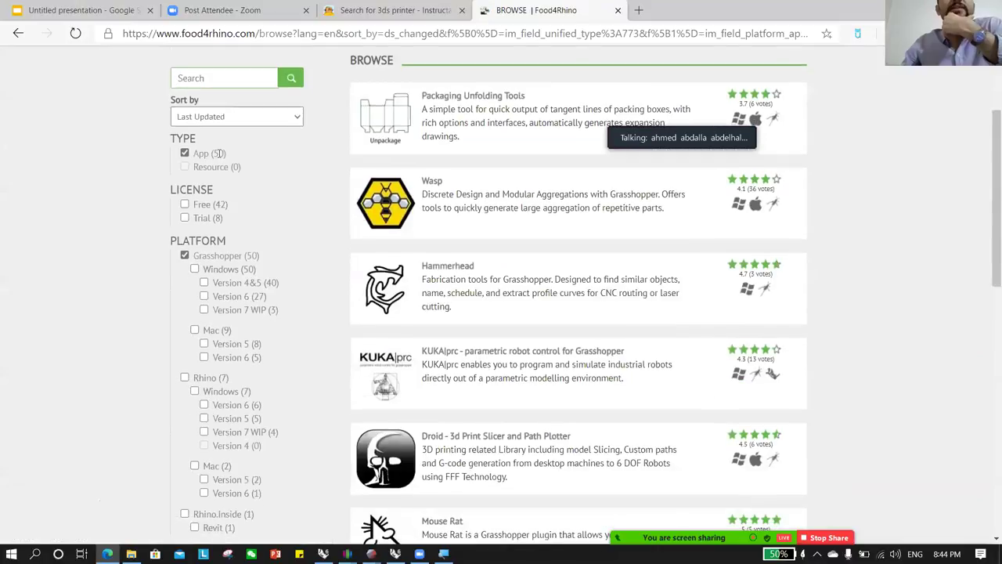
scroll(219, 153, up, 1)
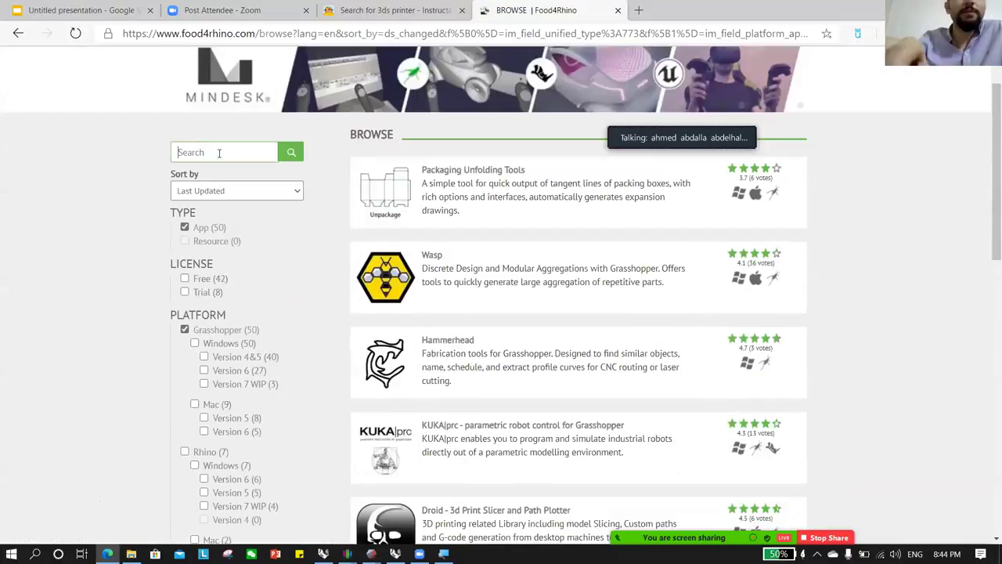
Search the plugins for '3d printing', scroll the 11 matches, then go back.
click(219, 153)
text(3d printing)
key(Return)
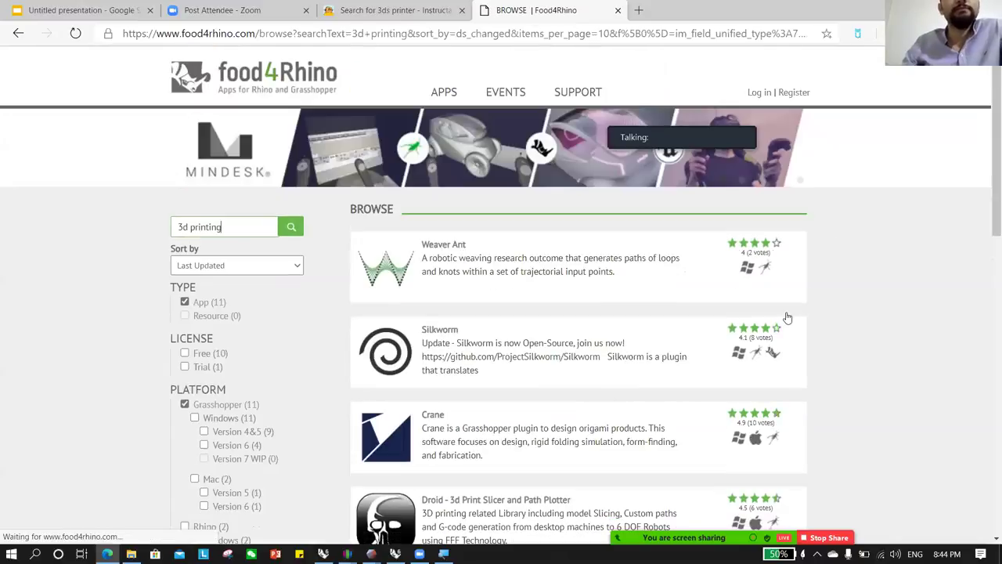
scroll(446, 115, down, 3)
scroll(475, 118, down, 4)
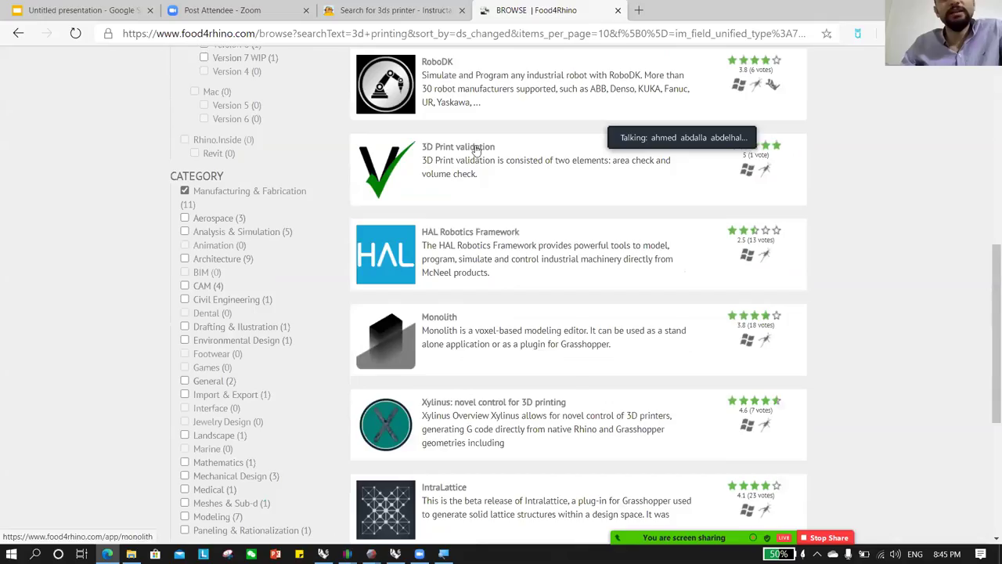
scroll(566, 283, down, 2)
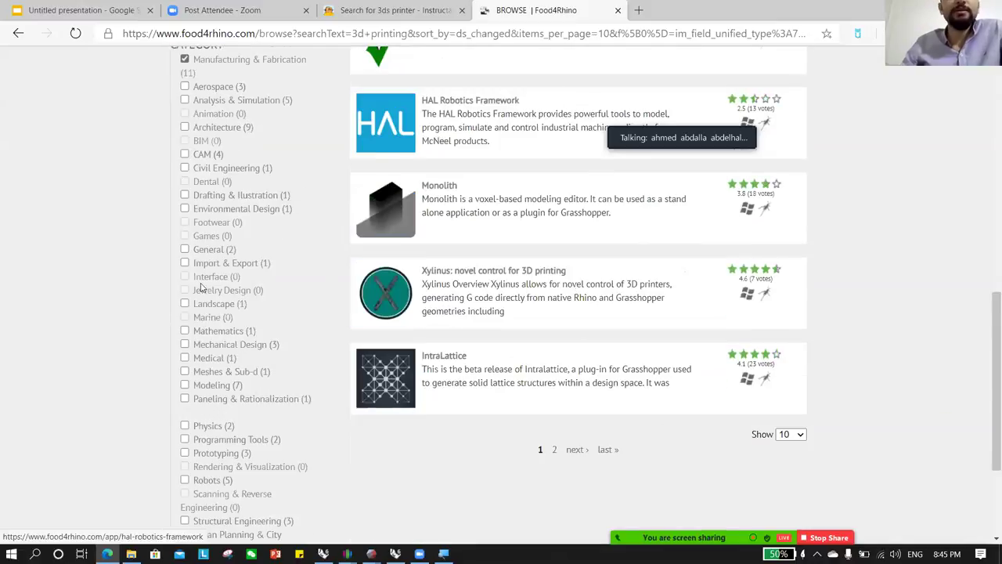
scroll(202, 287, down, 2)
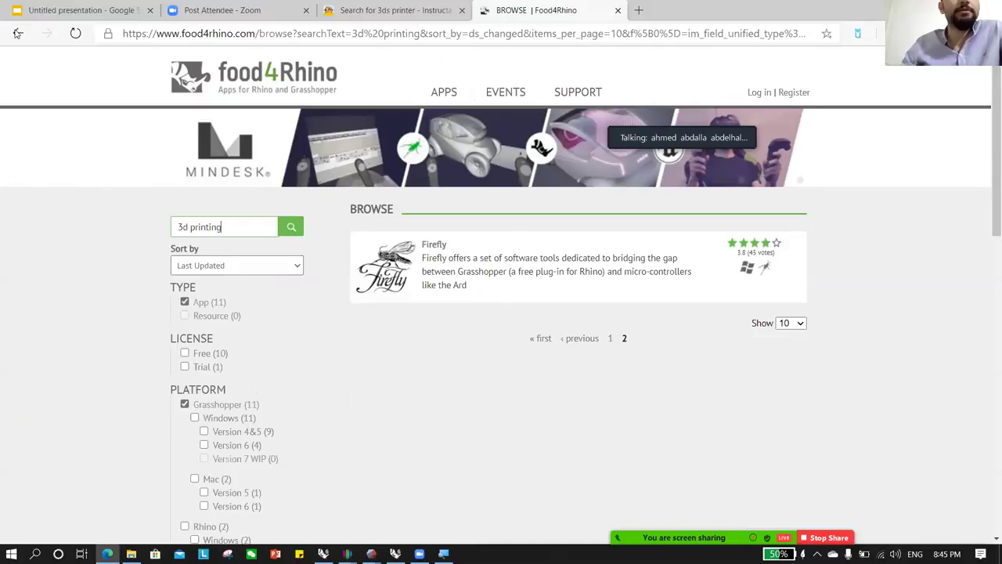
click(17, 33)
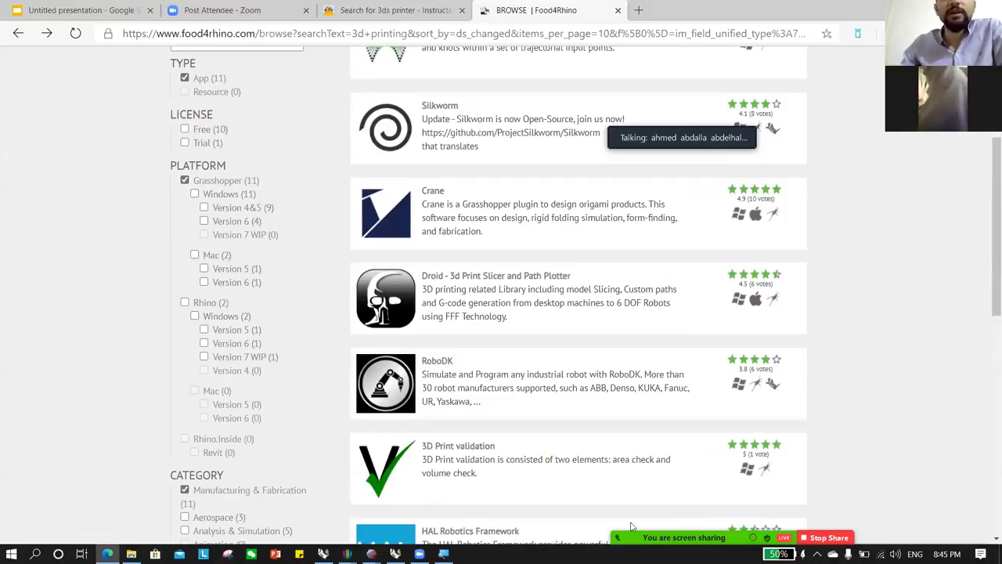
Switch from Simplify3D back to the Meshmixer 2101 ribbon wall and open the group chat.
key(alt+Tab)
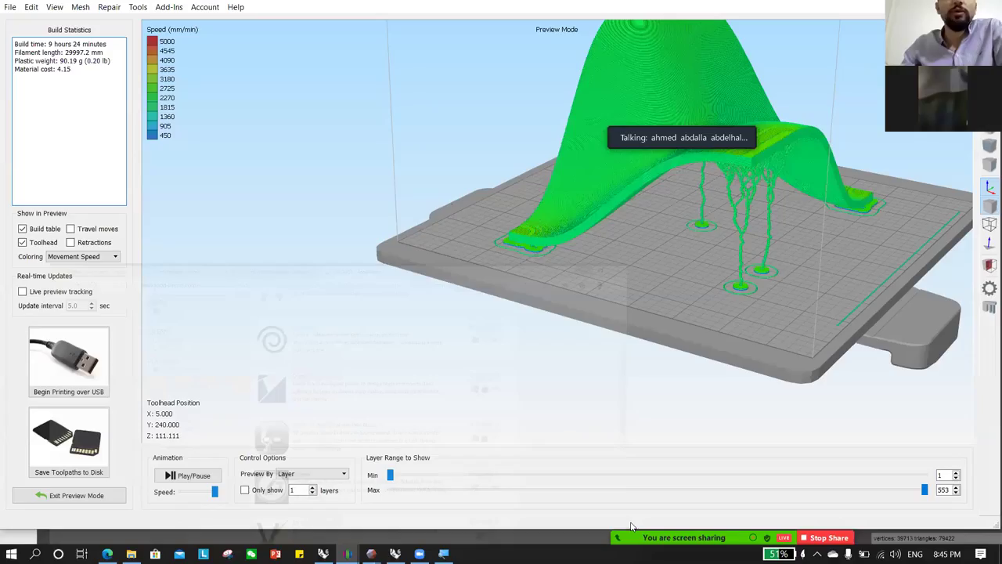
key(alt+Tab)
key(alt+h)
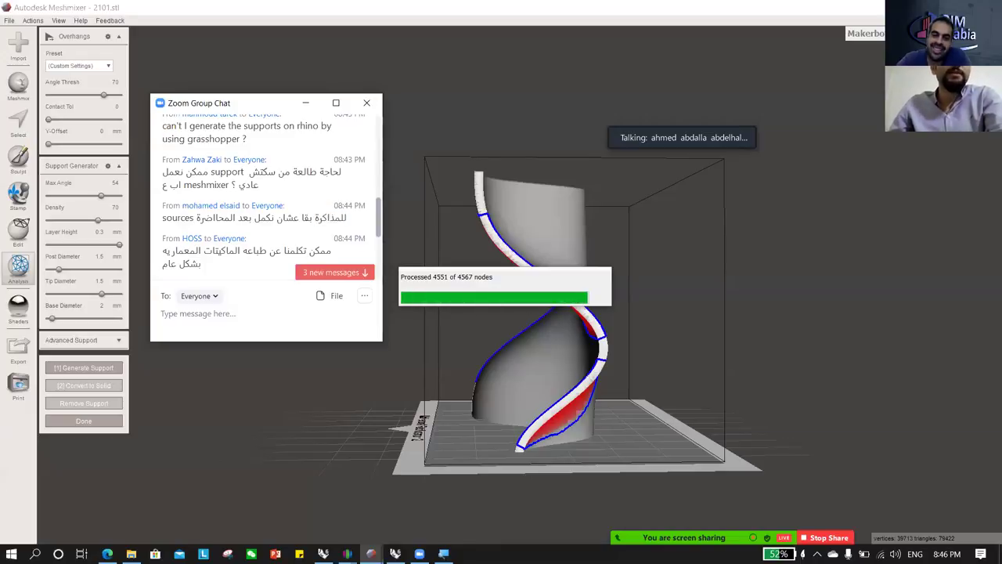
double_click(331, 218)
click(330, 218)
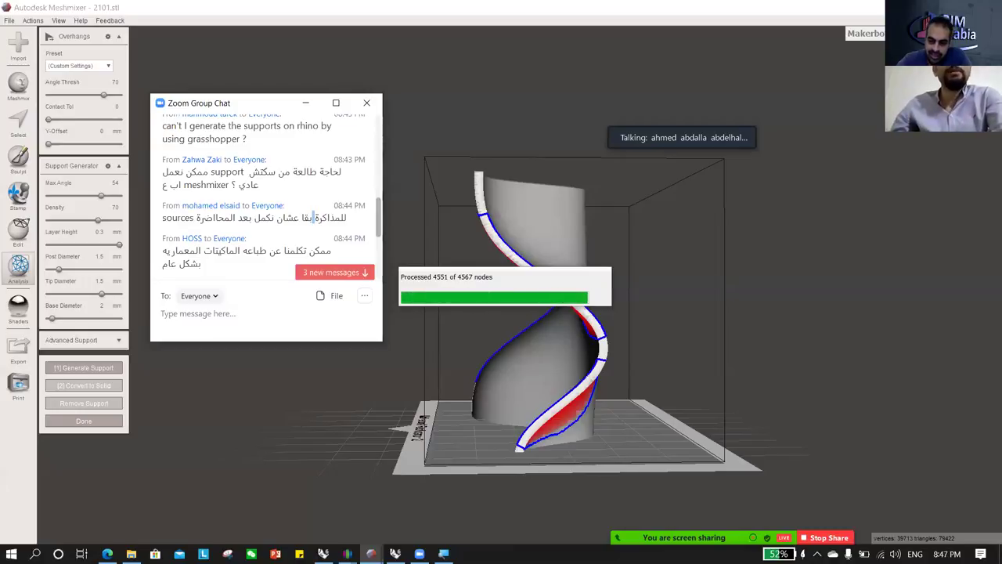
scroll(313, 217, down, 1)
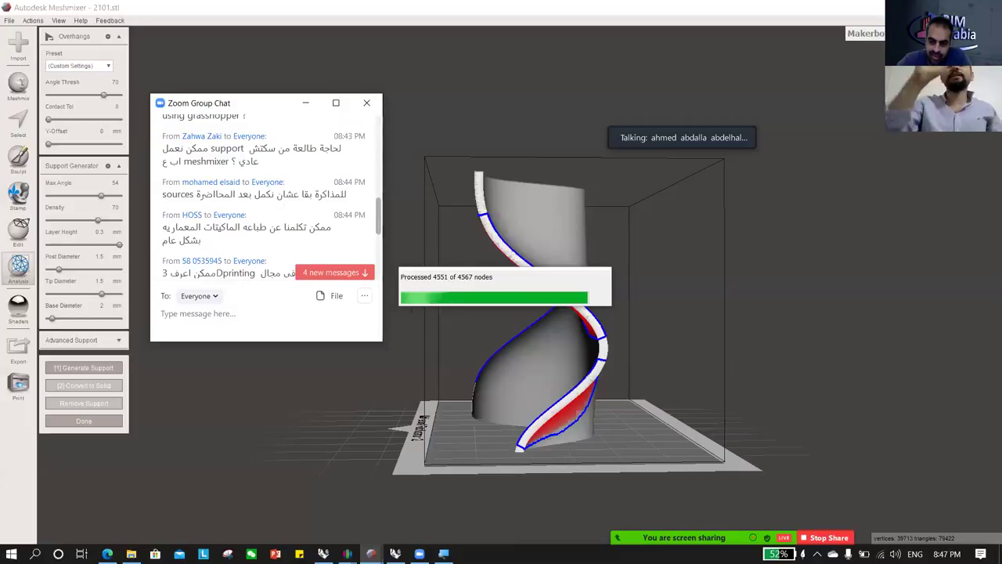
scroll(266, 196, down, 2)
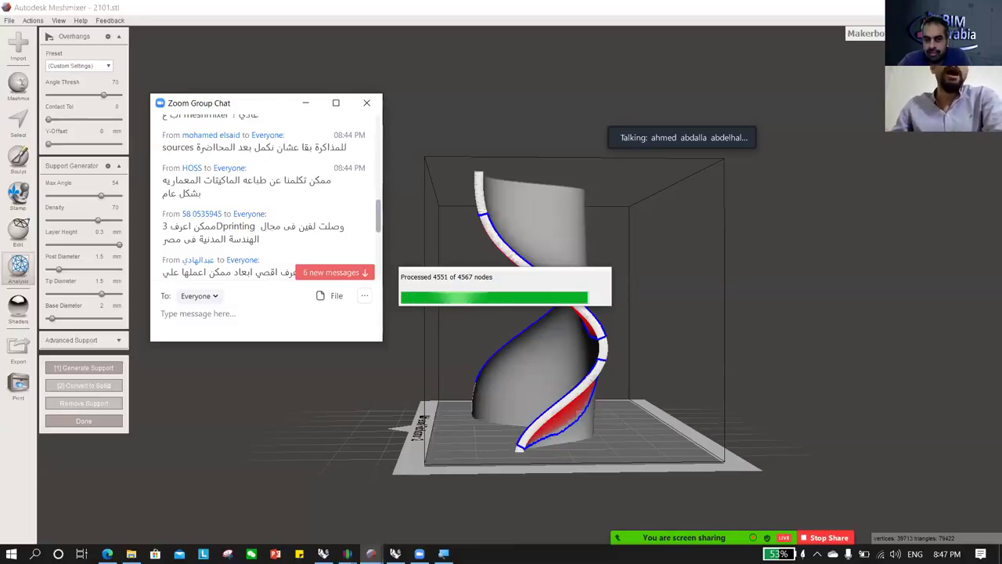
Let the twisted wall's overhang analysis finish, then return to Food4Rhino's 3d printing results.
scroll(267, 196, down, 1)
scroll(266, 196, down, 1)
scroll(266, 196, down, 1)
scroll(266, 195, down, 1)
scroll(266, 196, down, 1)
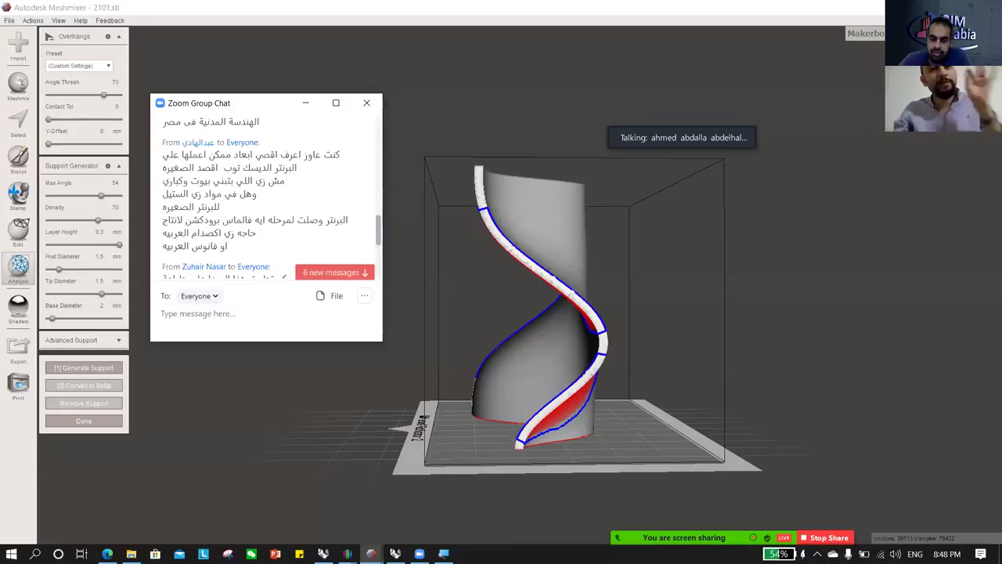
scroll(267, 196, down, 1)
scroll(266, 196, down, 1)
scroll(267, 196, down, 1)
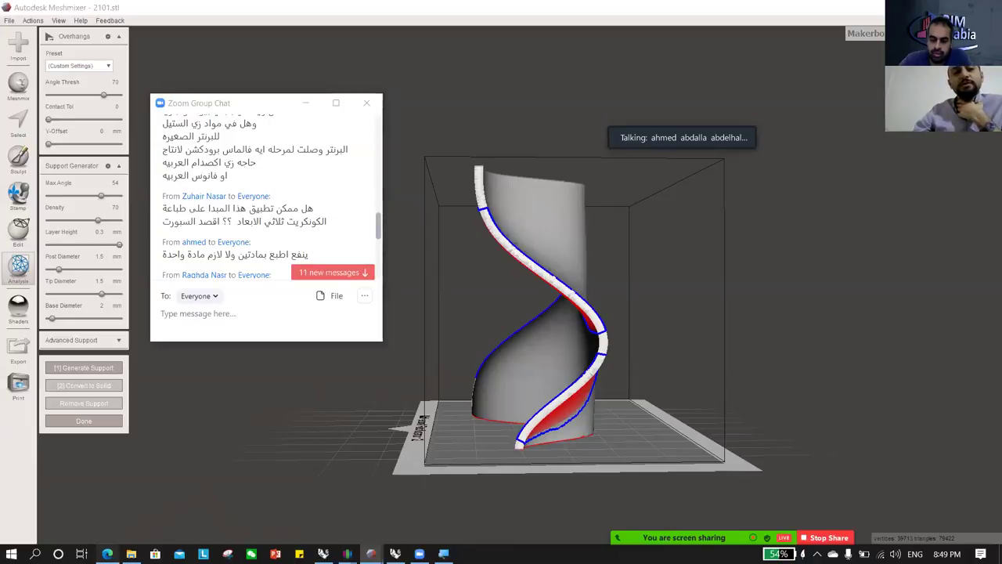
key(alt+Tab)
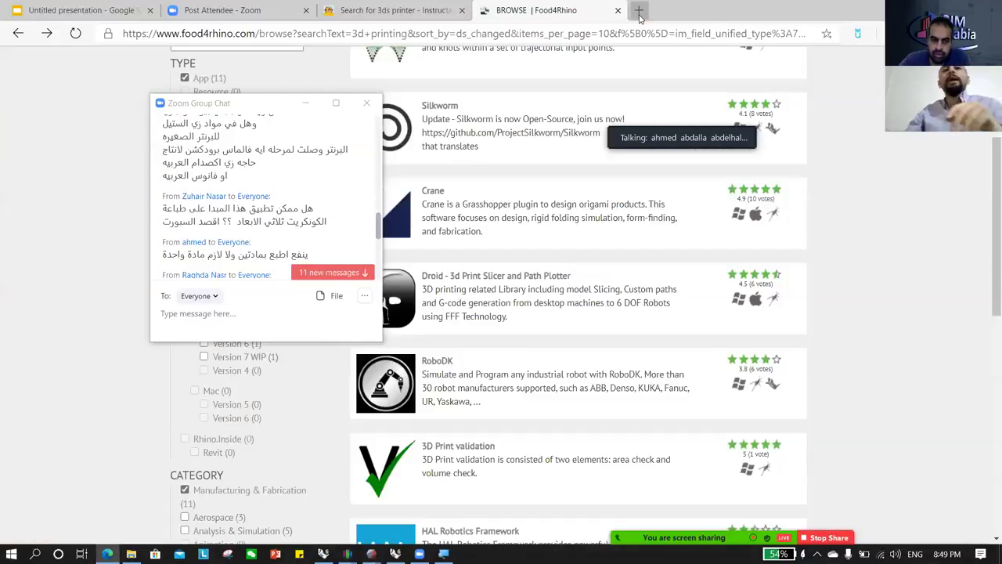
Open a new blank tab with 'ameba' typed, then return to the Food4Rhino results tab.
click(640, 17)
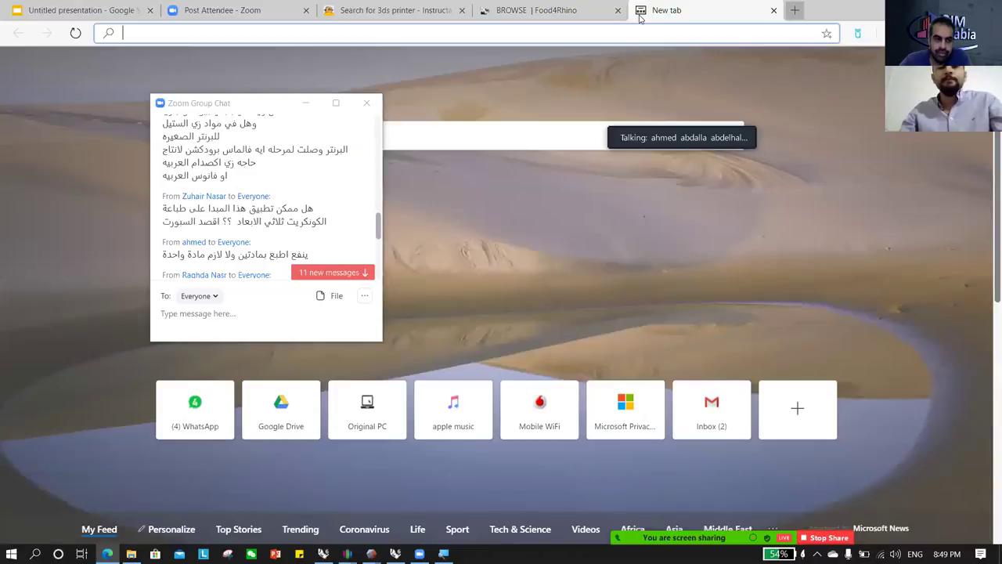
text(a)
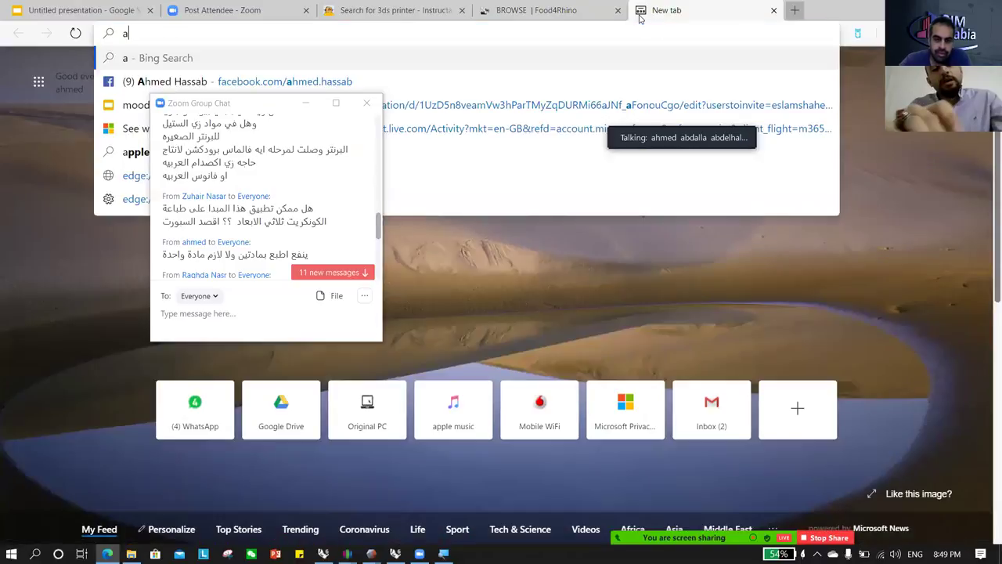
text(meba)
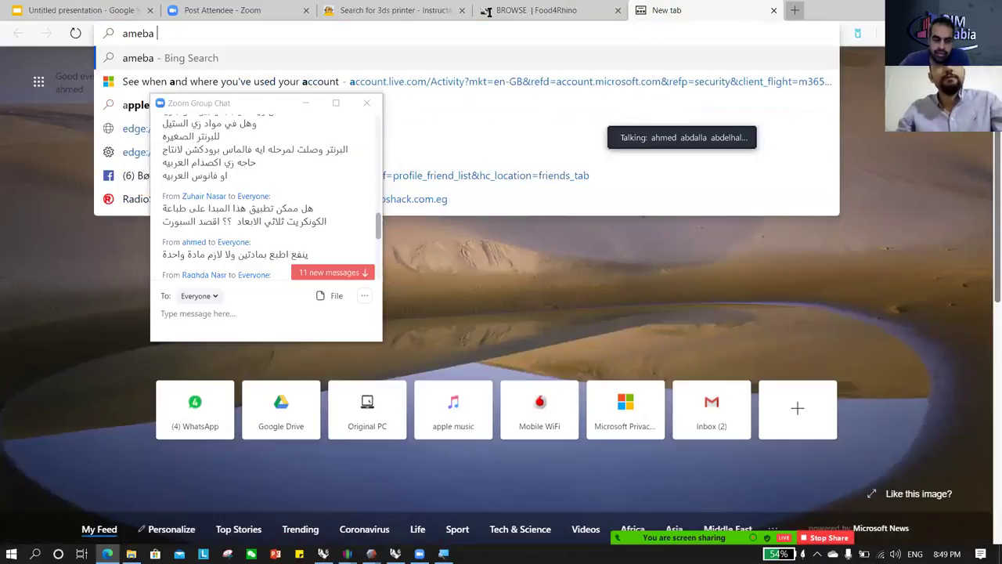
click(487, 11)
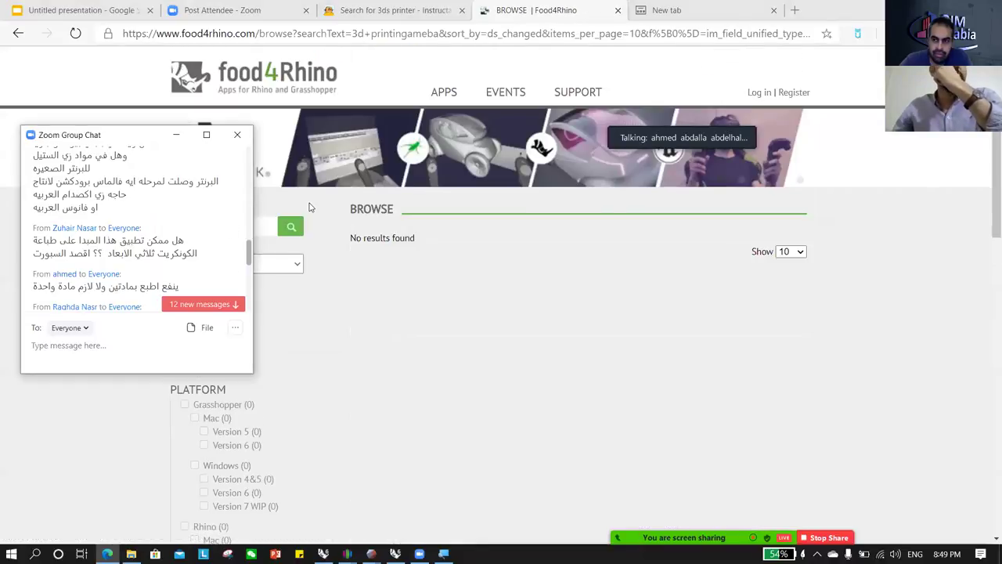
Replace the search term with 'ameba' and run it, getting no results.
triple_click(235, 227)
text(ameba)
key(Return)
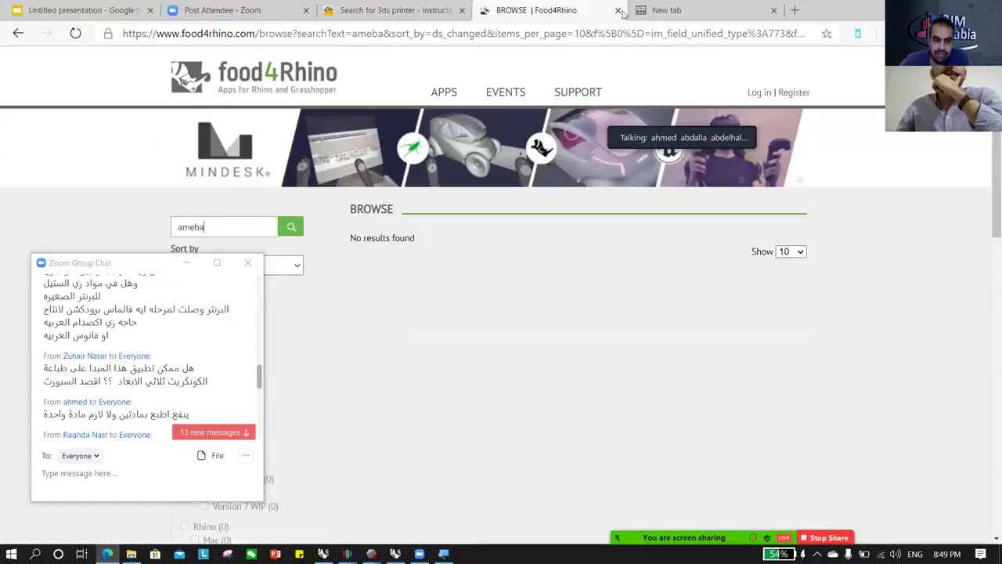
click(275, 225)
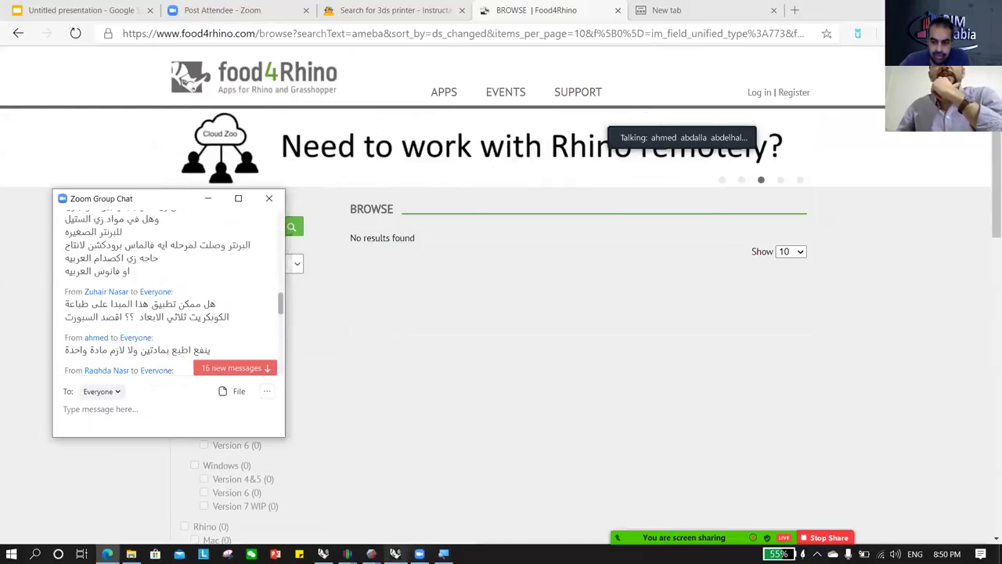
mouse_move(371, 554)
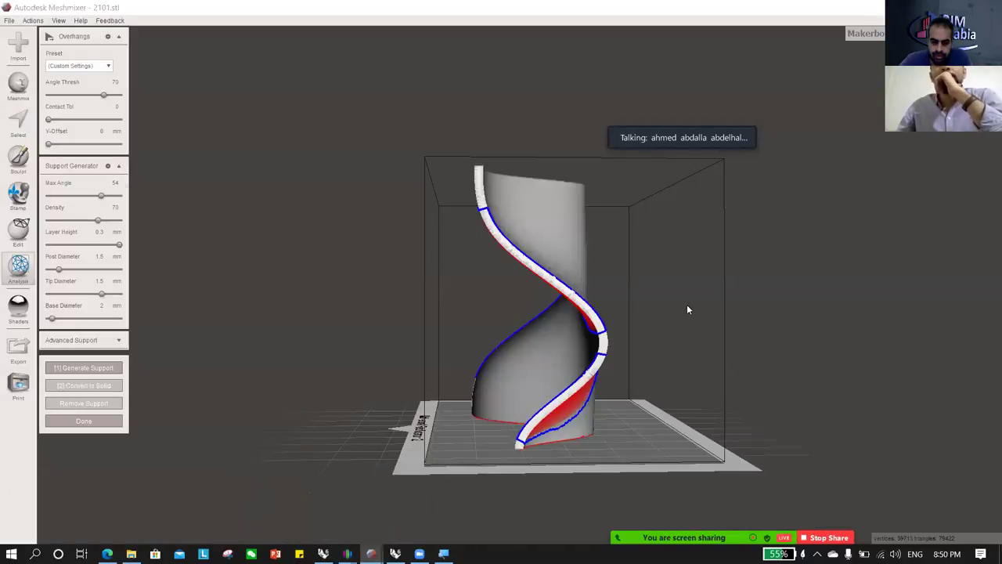
Orbit closer to the red overhang areas on the Meshmixer twisted wall, then return to Food4Rhino.
click(439, 501)
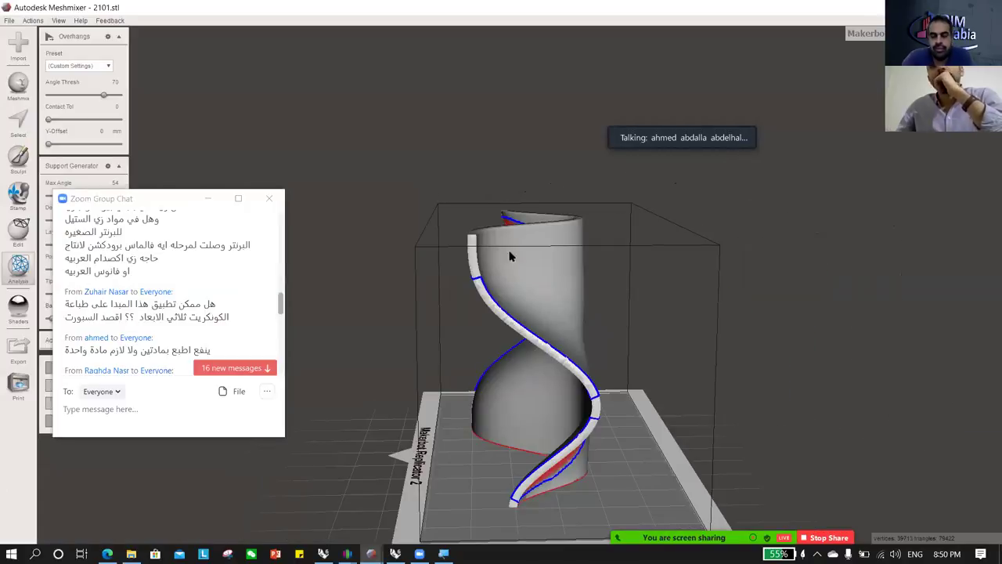
right_drag(631, 249, 529, 283)
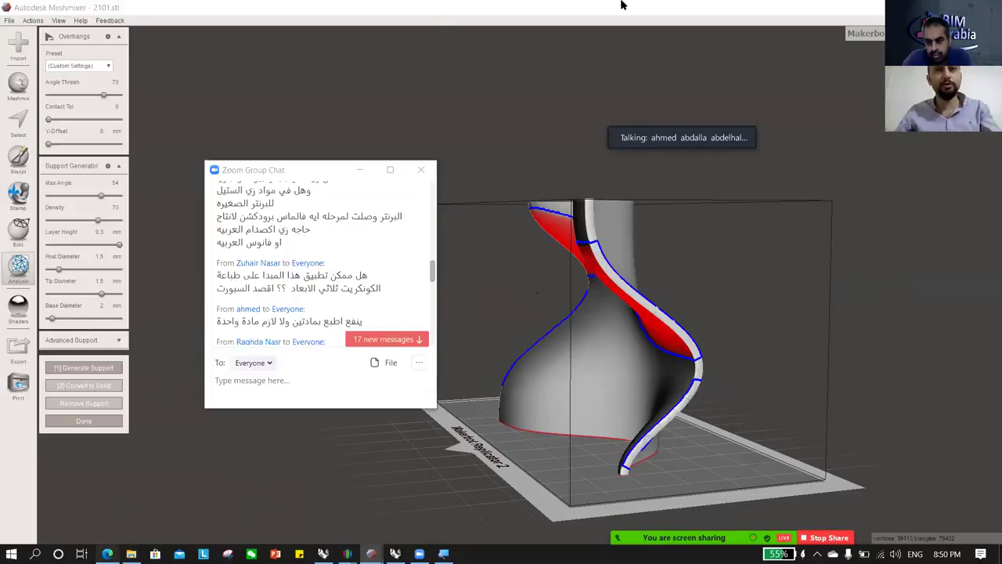
key(alt+Tab)
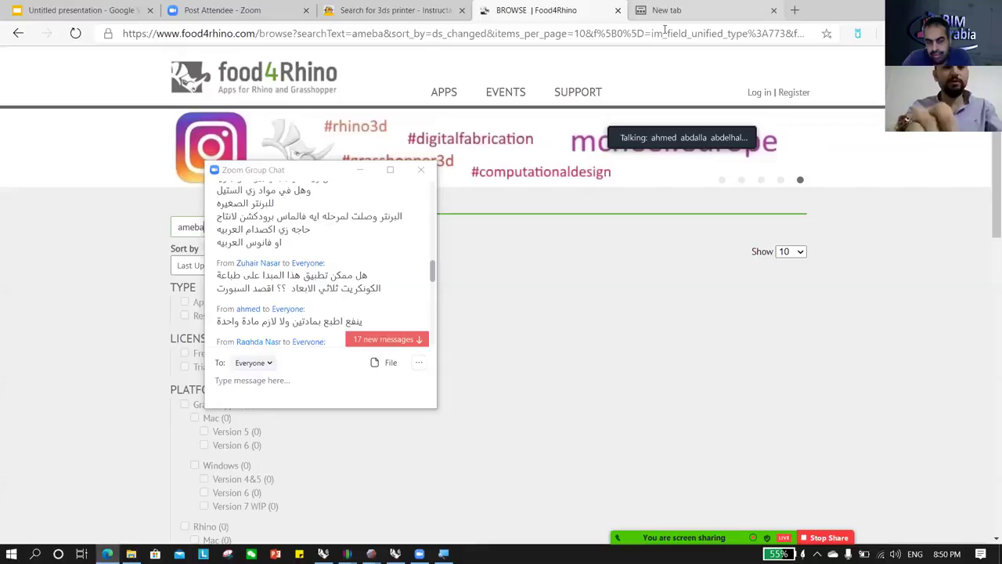
Search the web for 'ameba grasshopper', enlarge the blue Ameba logo, and minimize the browser.
key(ctrl+Tab)
text(ameba)
key(BackSpace)
key(BackSpace)
key(BackSpace)
key(BackSpace)
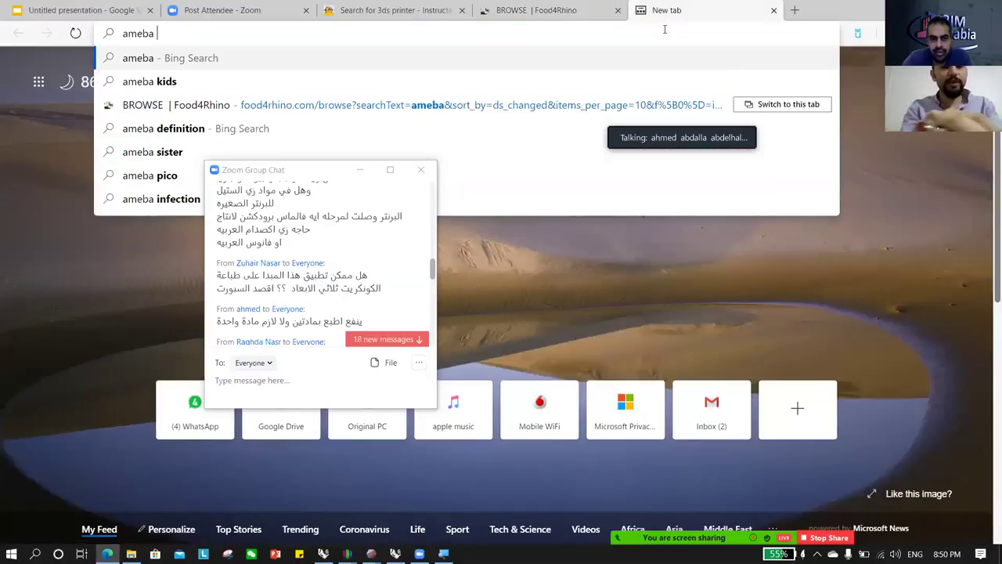
text(grasshopper)
key(Return)
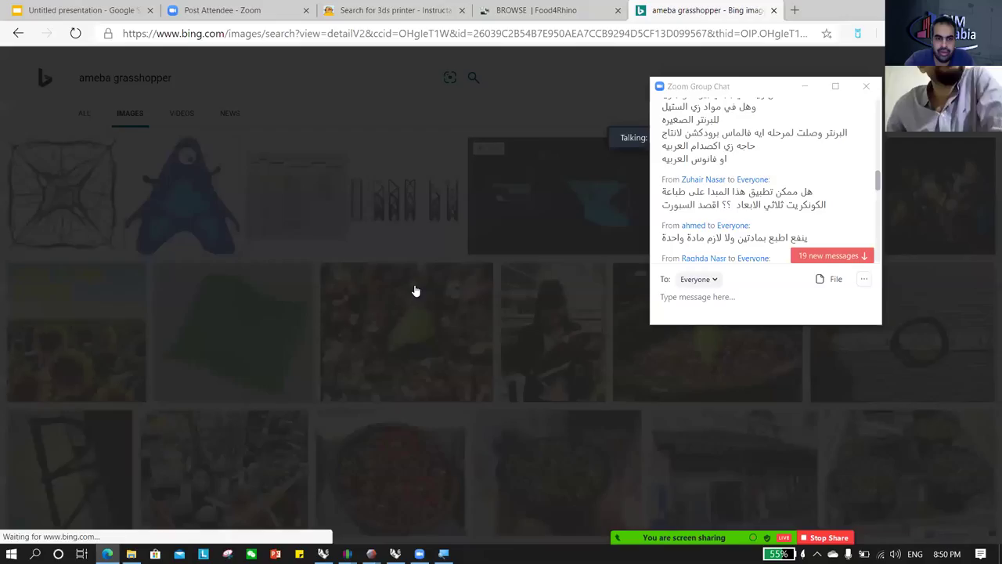
click(415, 290)
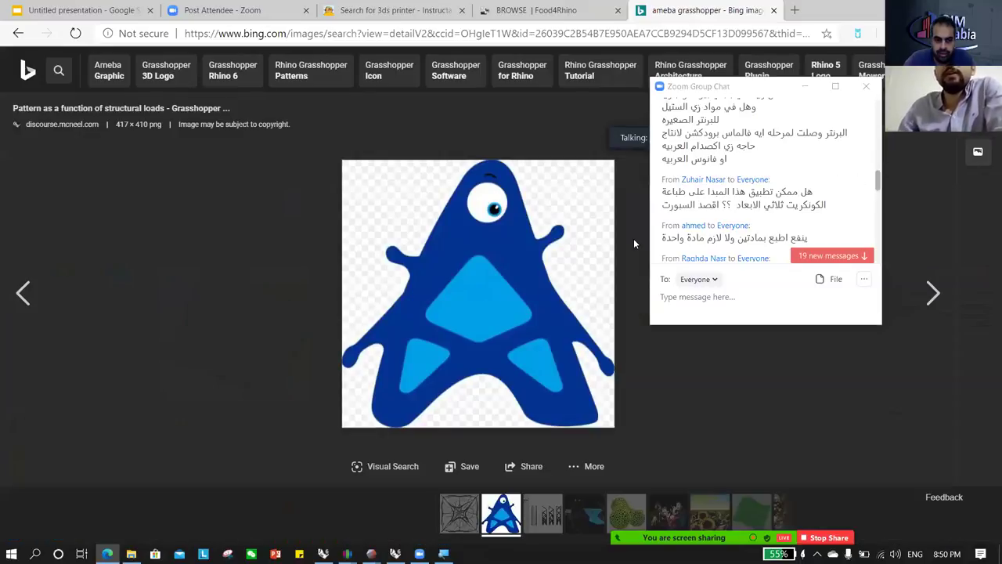
key(super+Down)
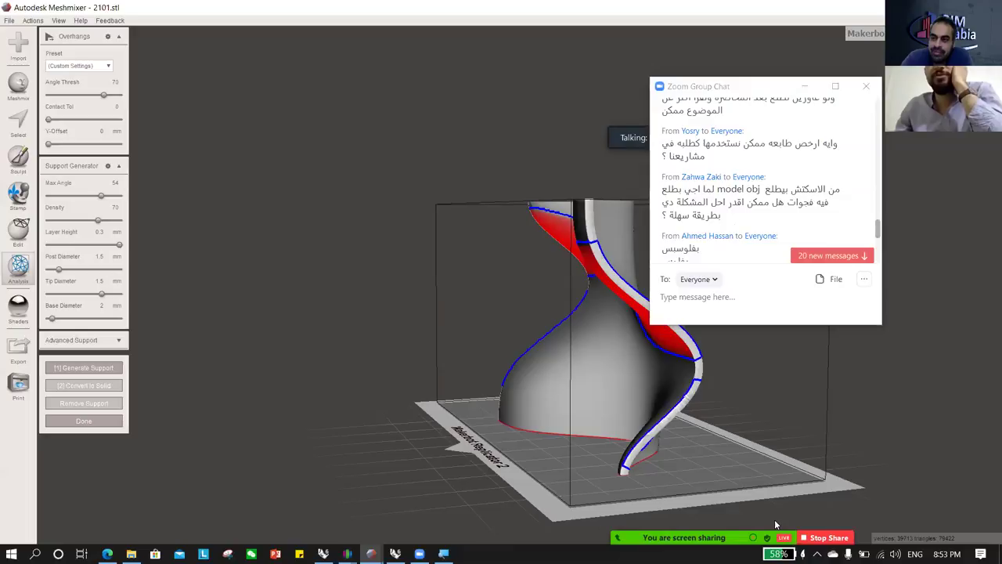
click(814, 337)
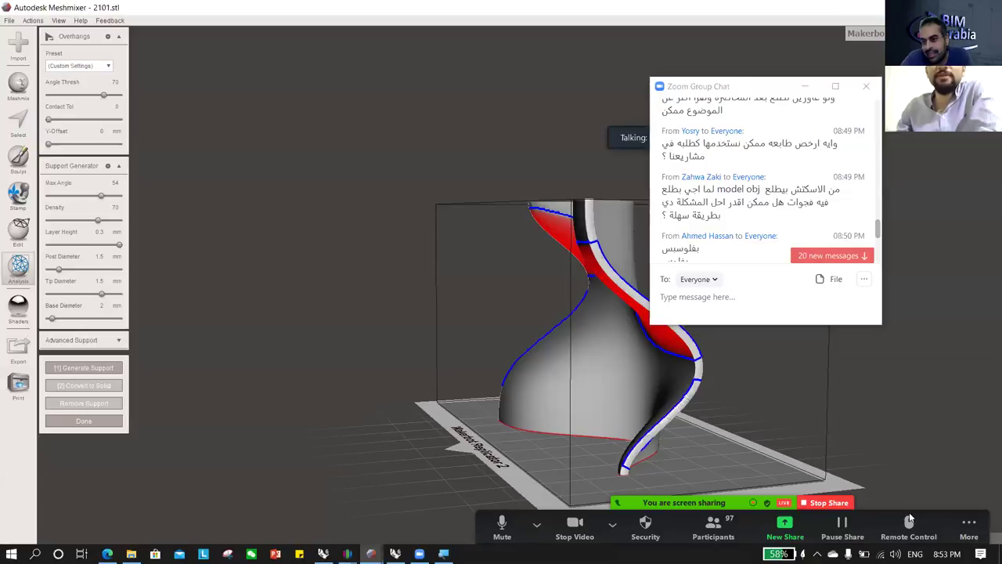
double_click(759, 202)
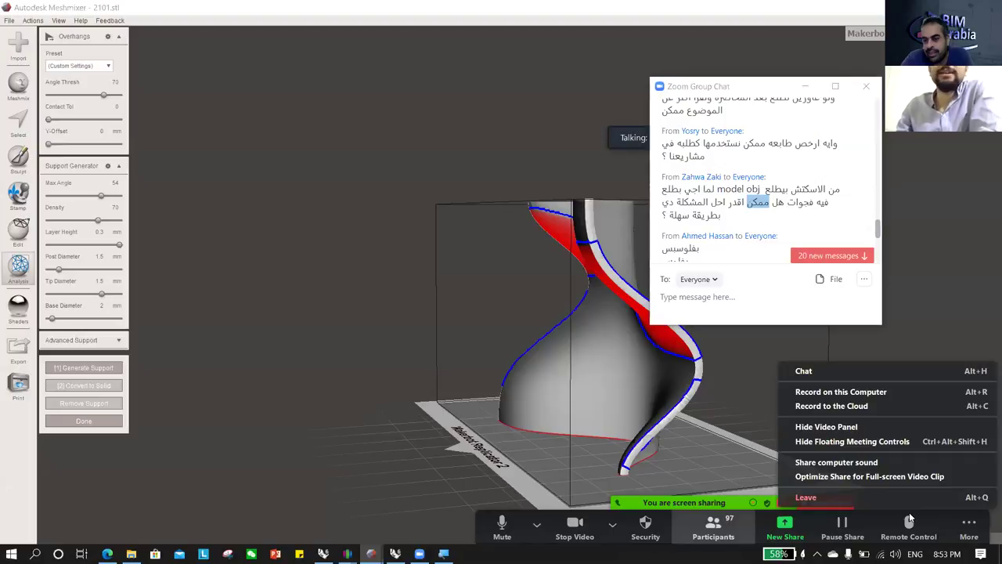
click(713, 526)
click(626, 166)
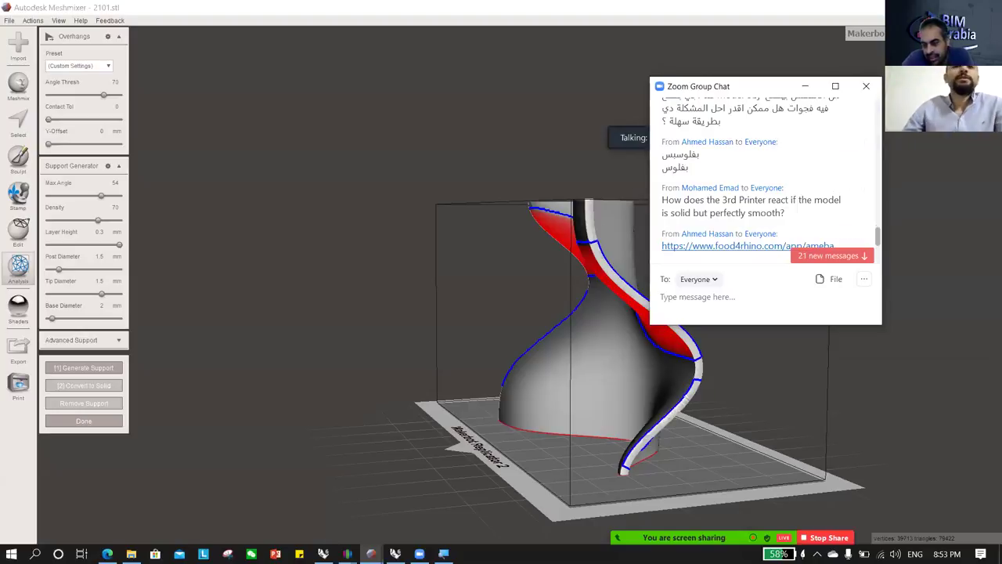
Enable Generate Support Material in Simplify3D's Process1 and review the Layer and Extruder settings.
click(347, 553)
click(317, 500)
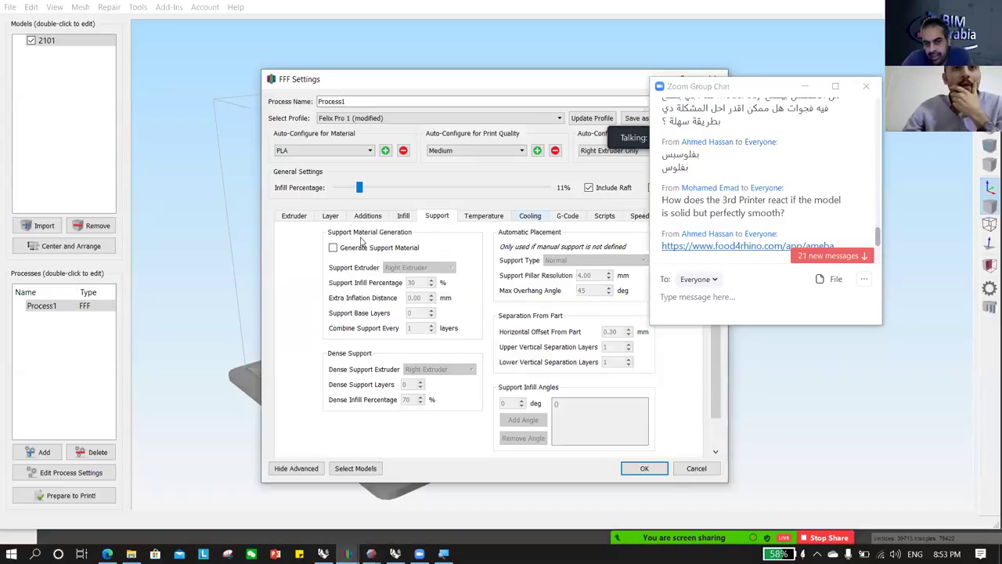
click(335, 247)
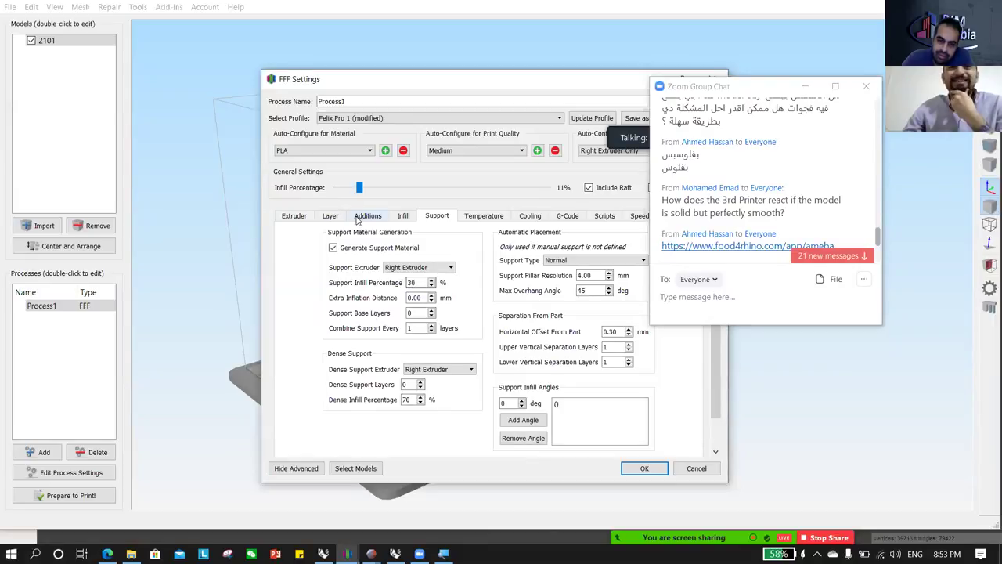
click(330, 216)
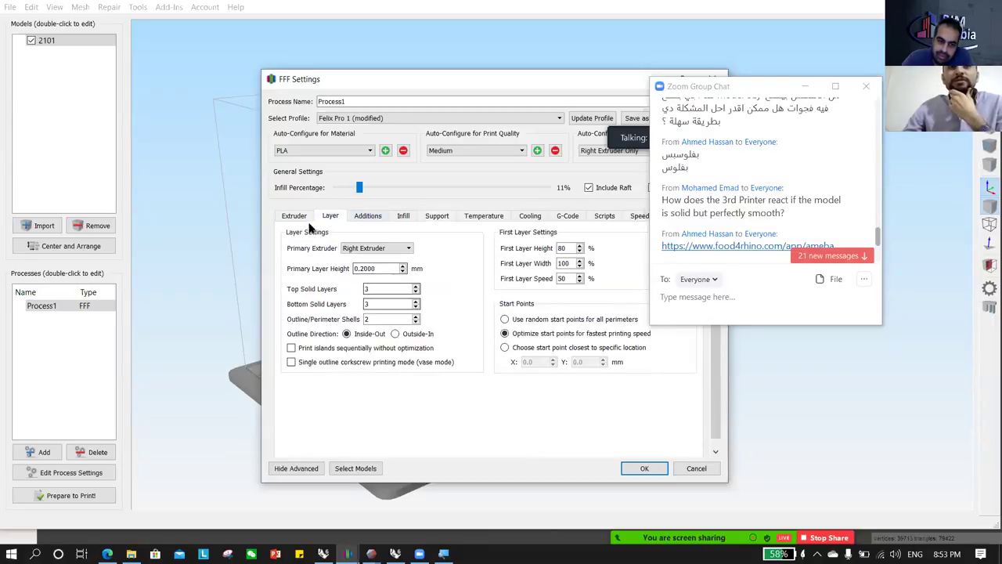
click(296, 216)
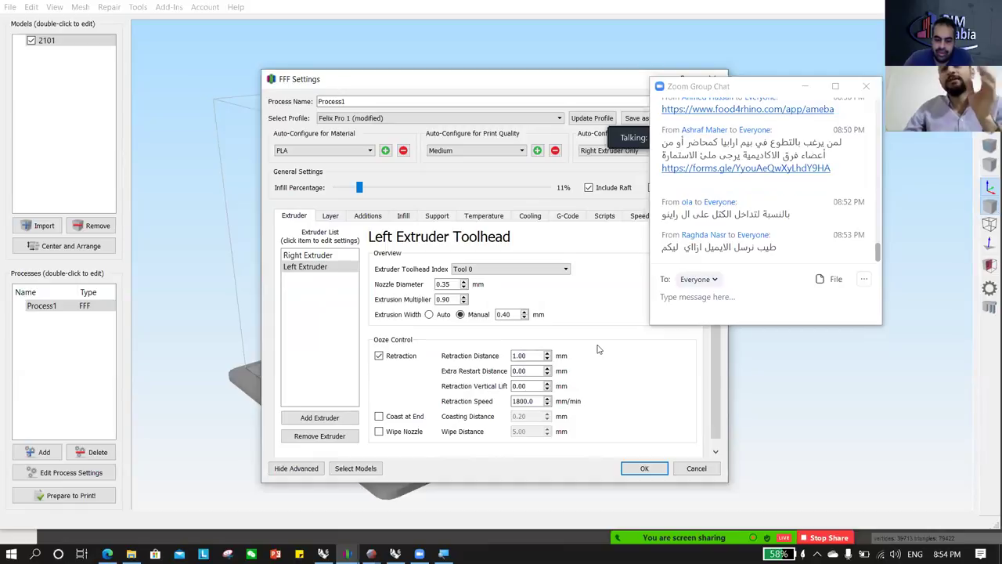
Post a contact e-mail address in the meeting chat.
key(alt+Tab)
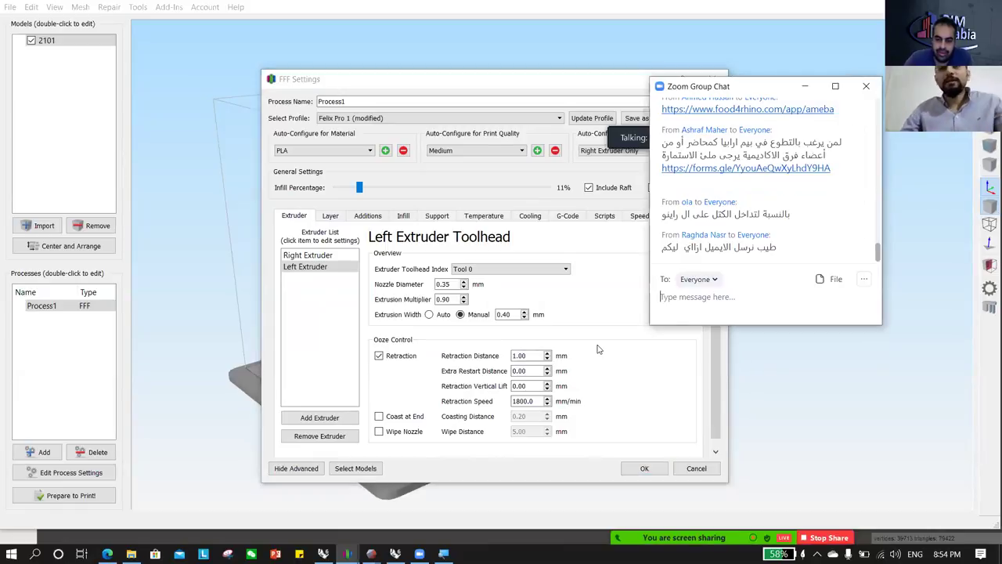
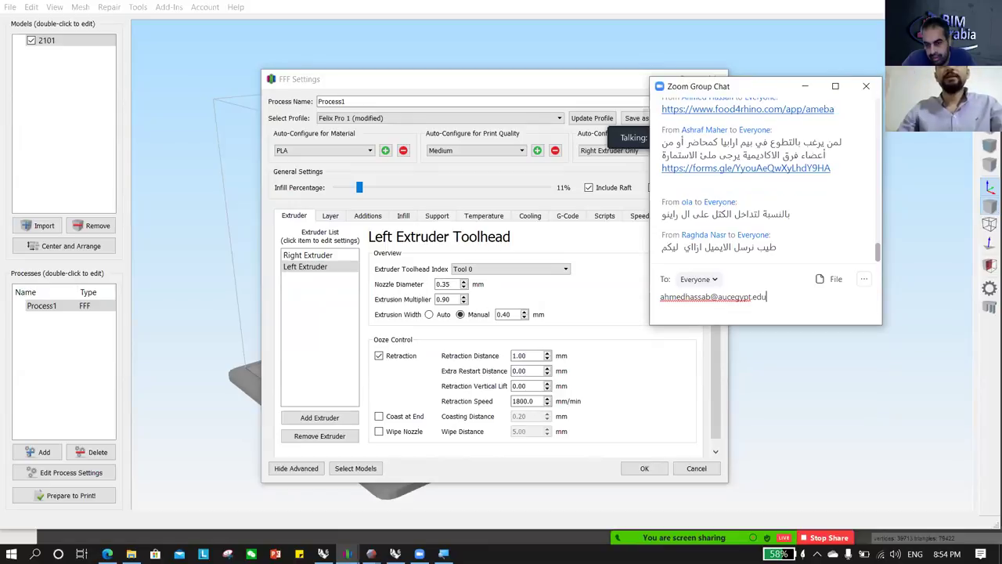
key(Return)
Open the Facebook site in a new Edge tab by searching 'fa'.
click(120, 499)
click(108, 553)
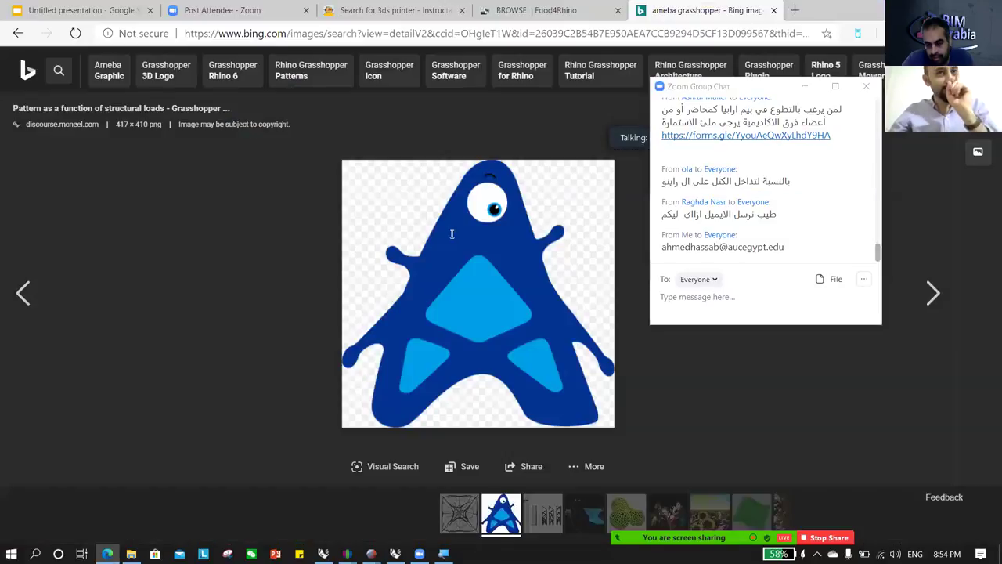
key(ctrl+t)
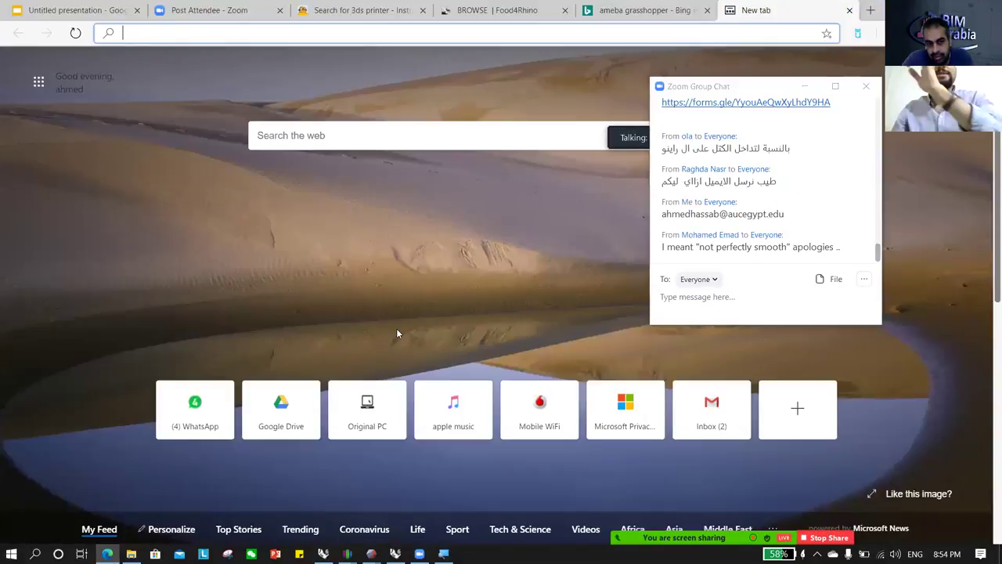
text(fa)
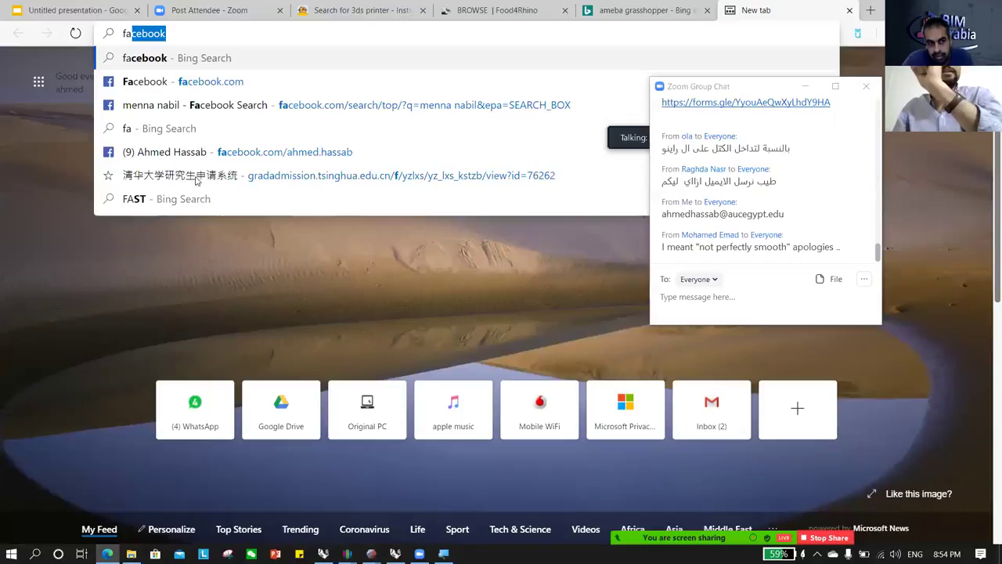
key(Return)
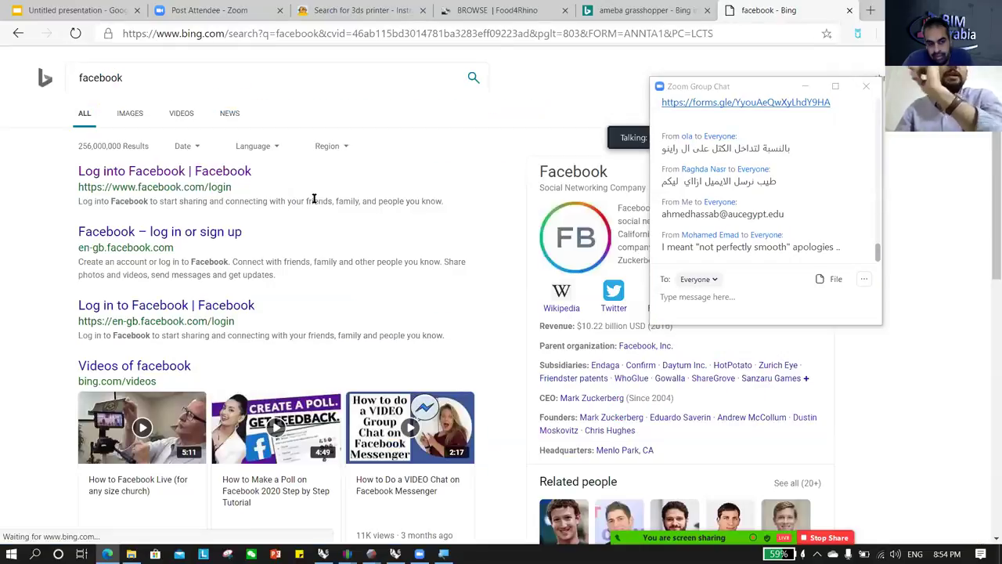
click(187, 217)
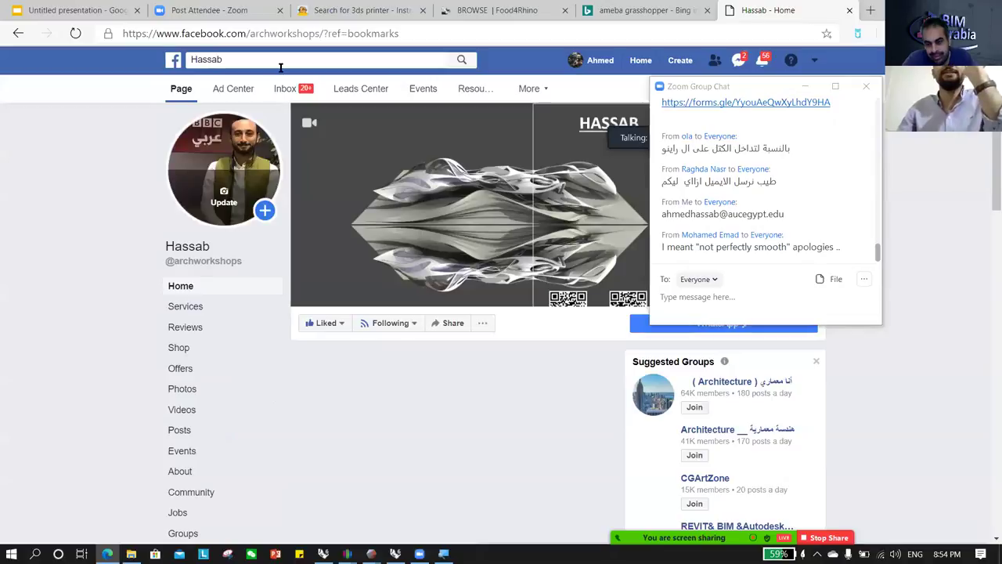
Copy the Facebook page address and send it to everyone in the Zoom chat.
click(294, 34)
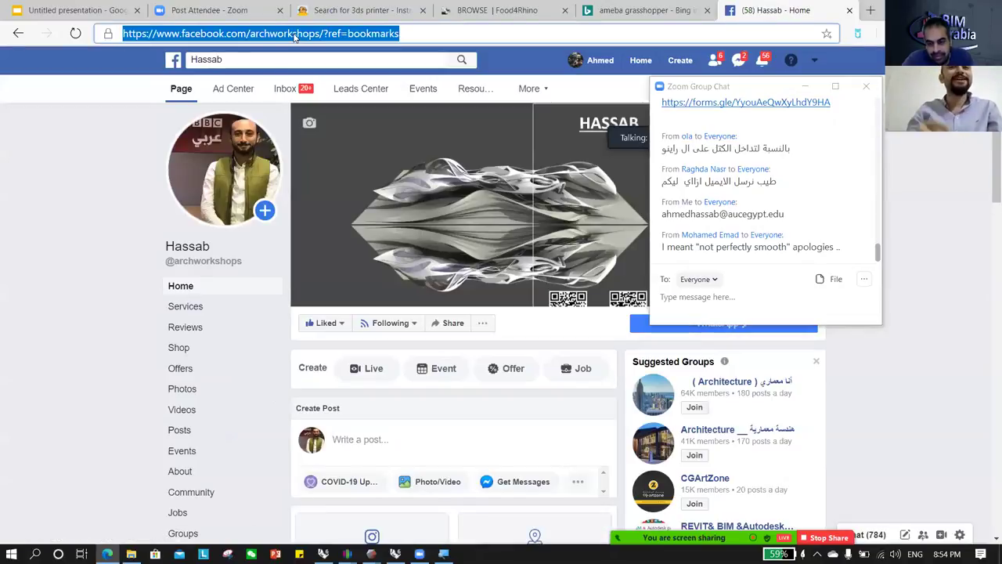
mouse_move(470, 204)
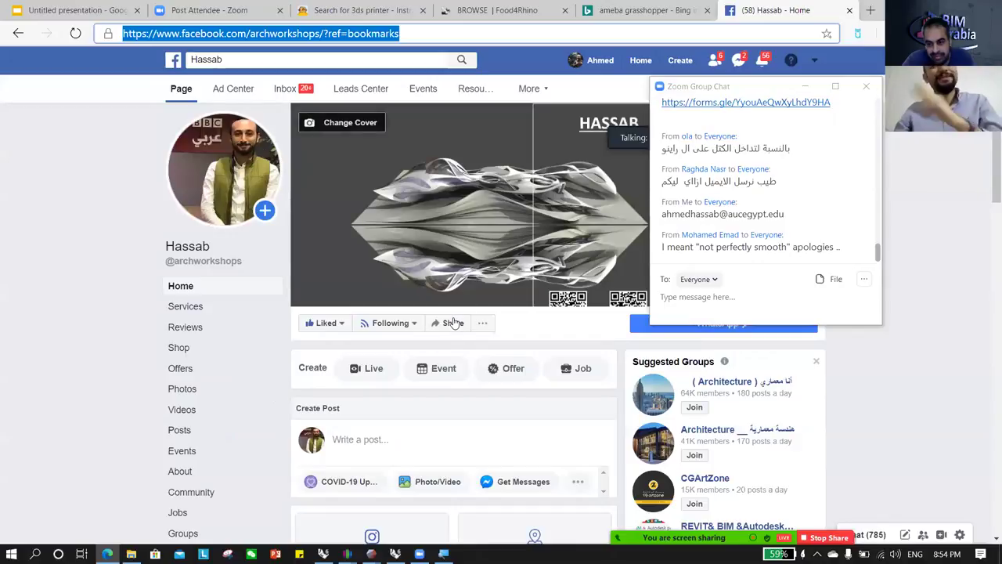
click(452, 323)
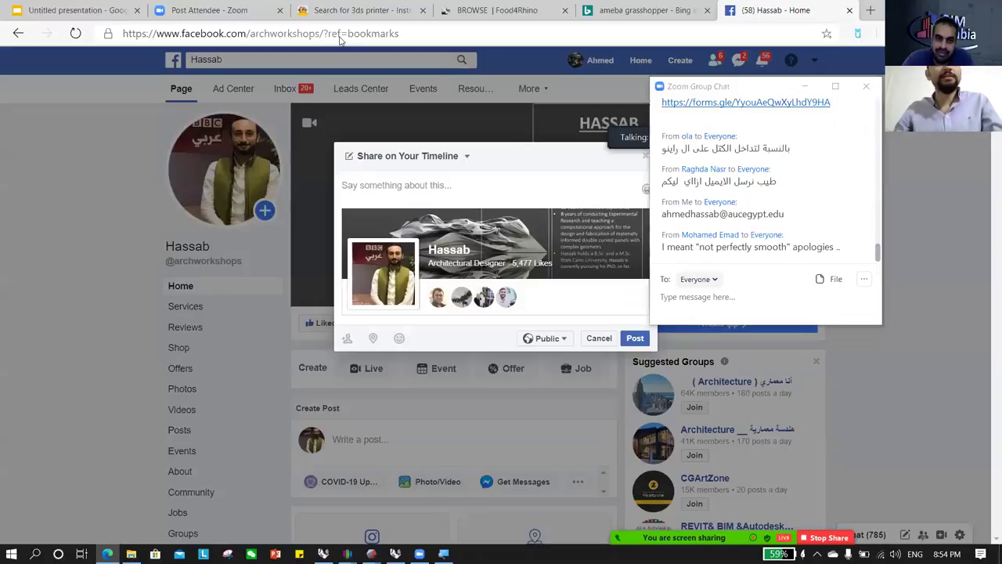
key(Escape)
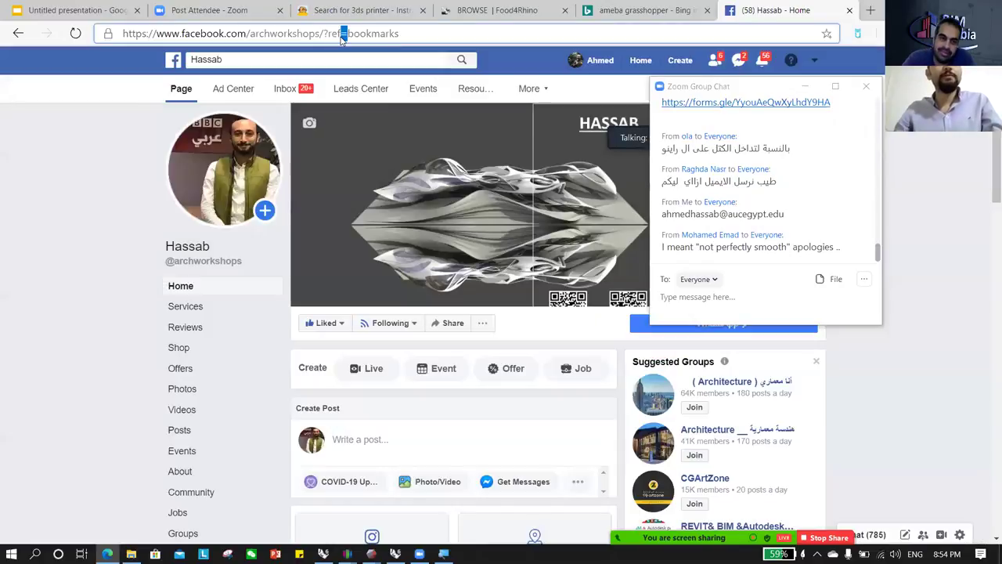
click(339, 34)
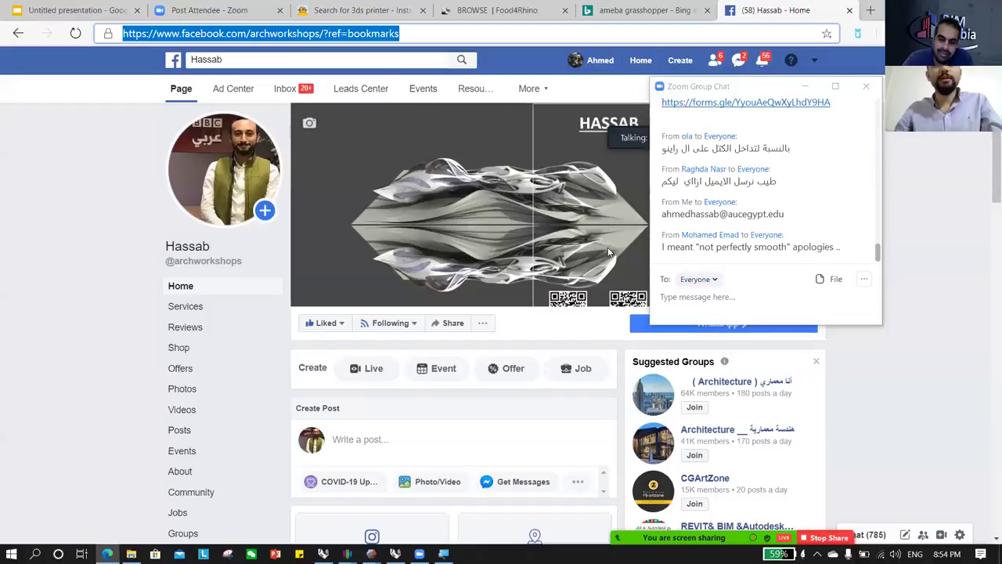
key(alt+Tab)
key(ctrl+v)
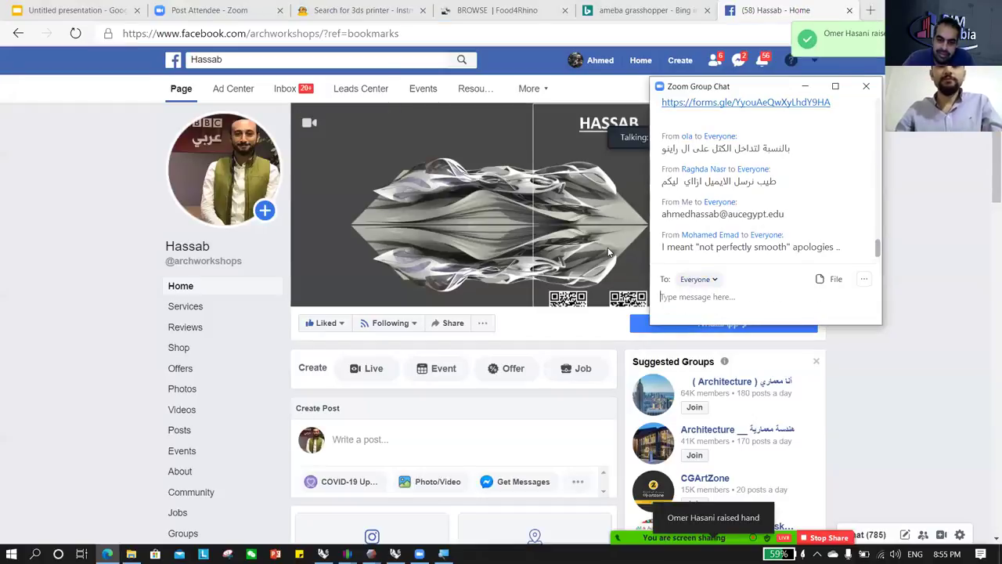
key(Return)
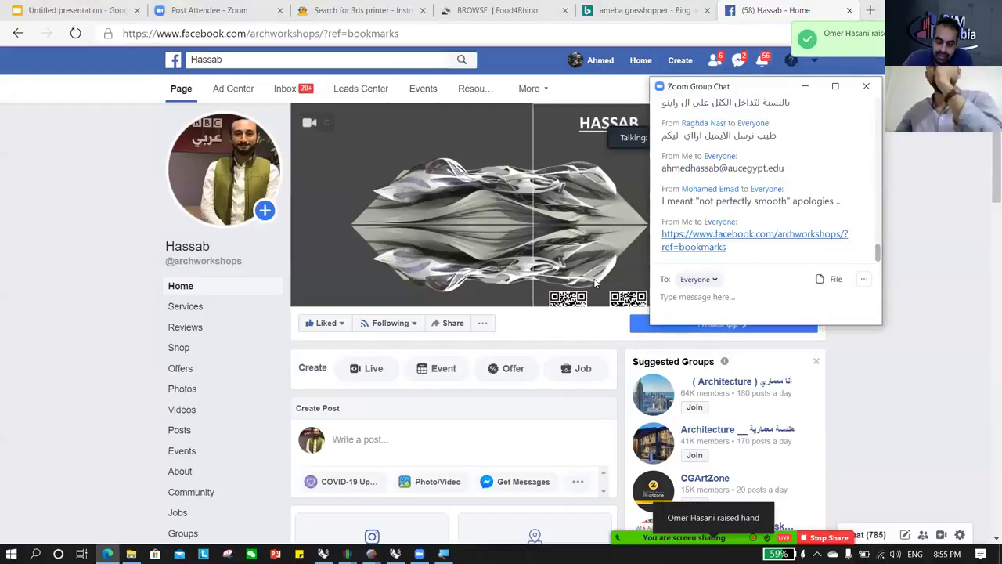
Open the presenter's LinkedIn profile in a new tab and send its link to the chat.
click(870, 11)
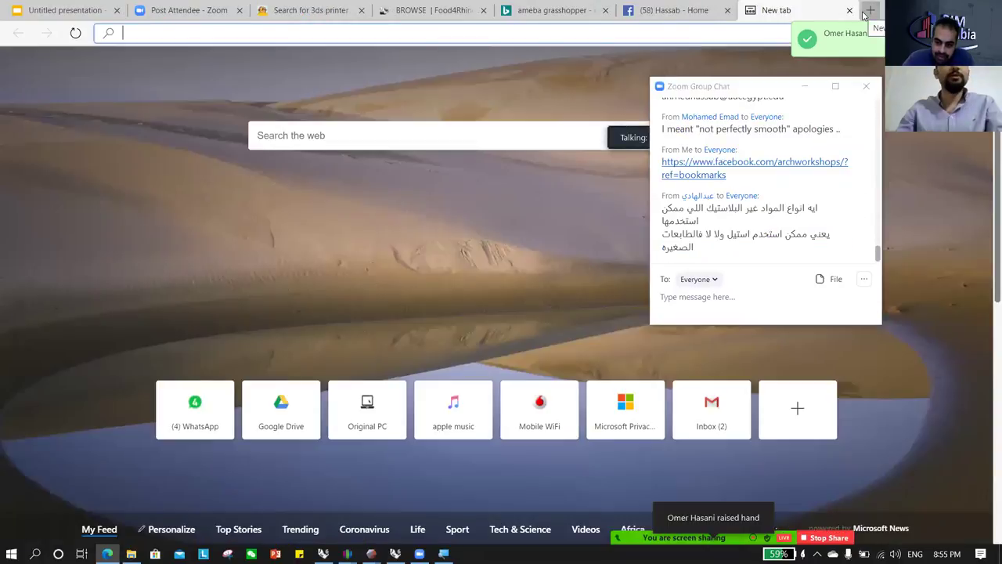
text(linl)
key(BackSpace)
key(BackSpace)
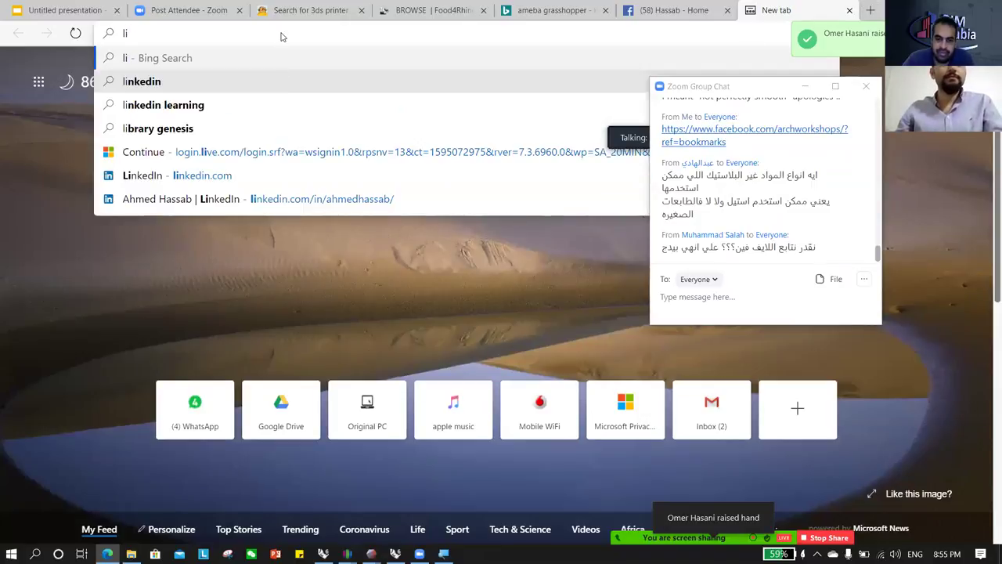
click(258, 199)
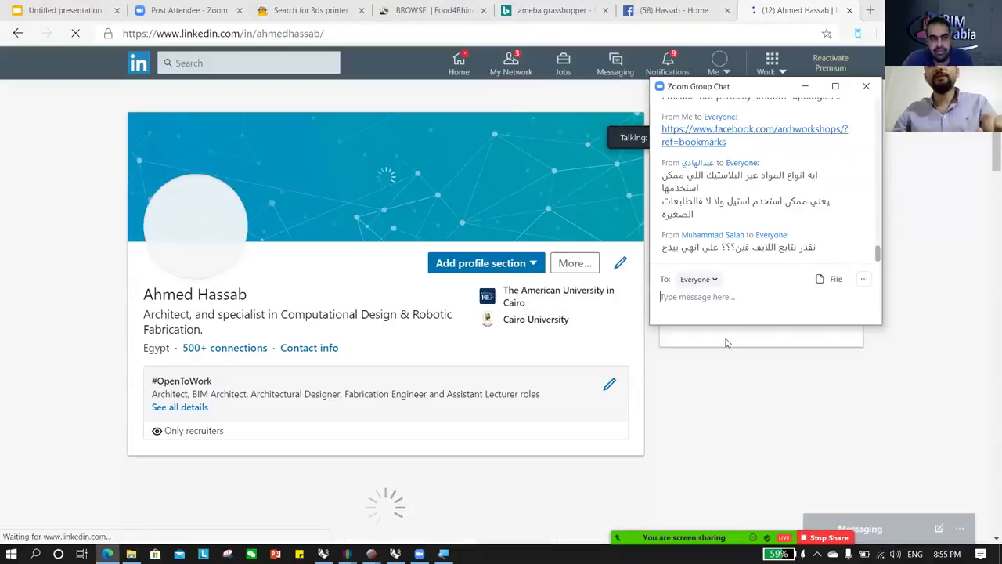
key(ctrl+v)
key(Return)
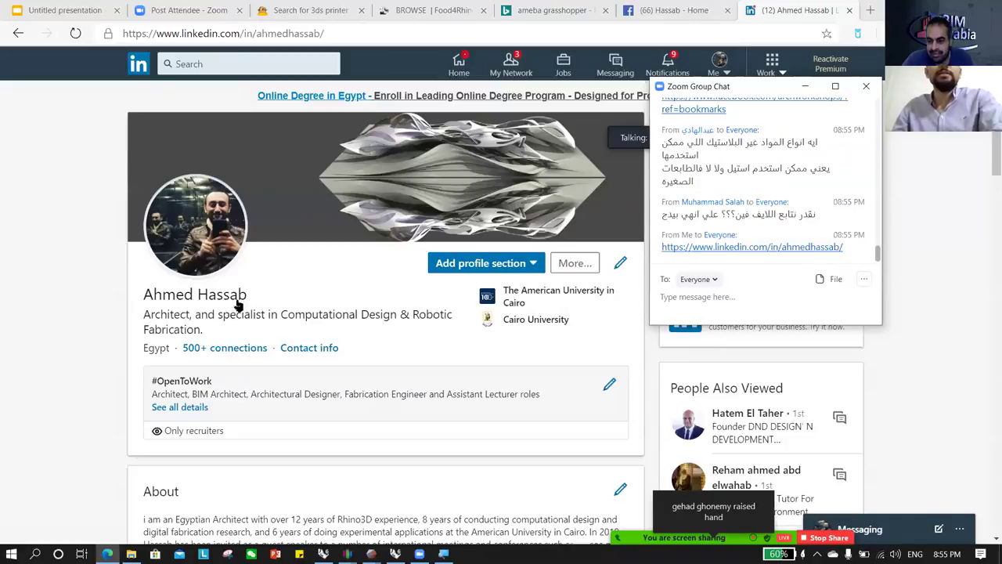
Scroll the LinkedIn profile, then go back via the Food4Rhino tab to the Instructables '3ds printer' results.
scroll(240, 307, down, 5)
scroll(242, 308, down, 3)
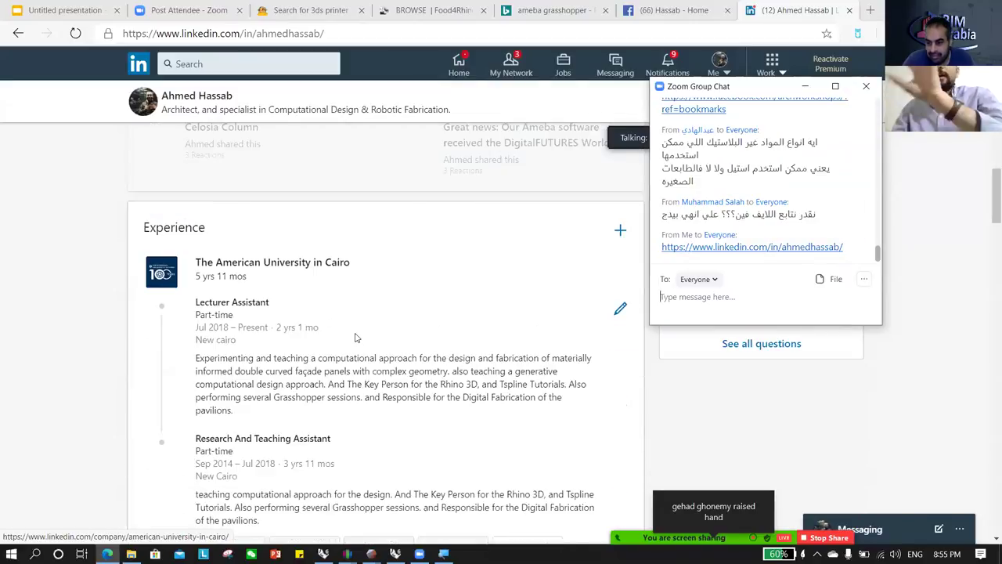
scroll(349, 310, down, 3)
scroll(340, 284, down, 2)
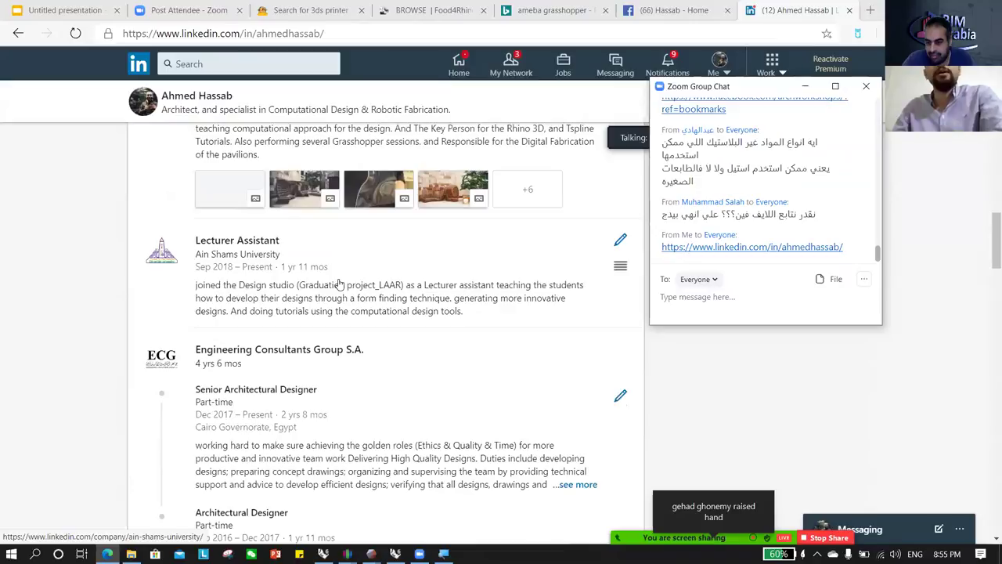
scroll(342, 286, up, 2)
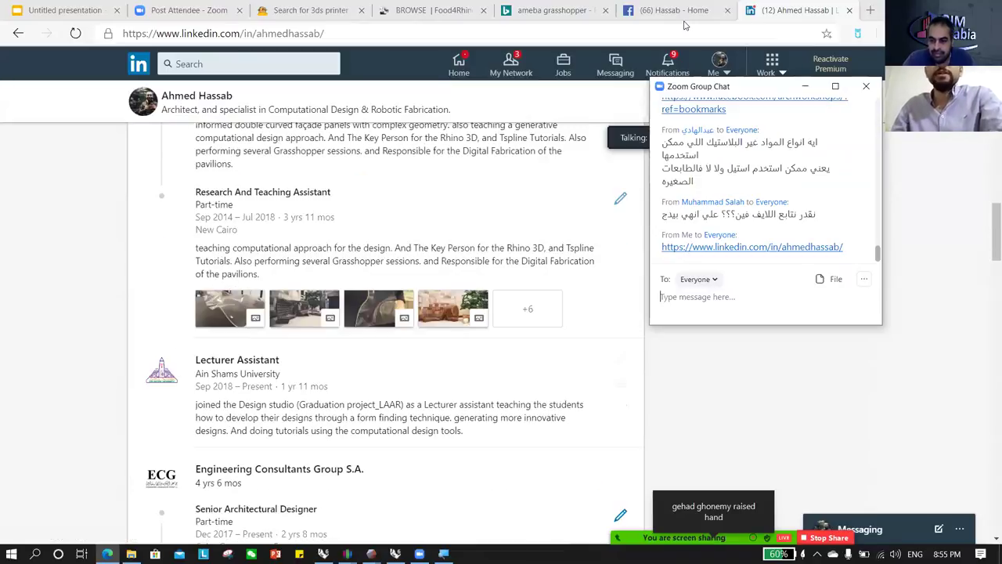
scroll(443, 6, down, 7)
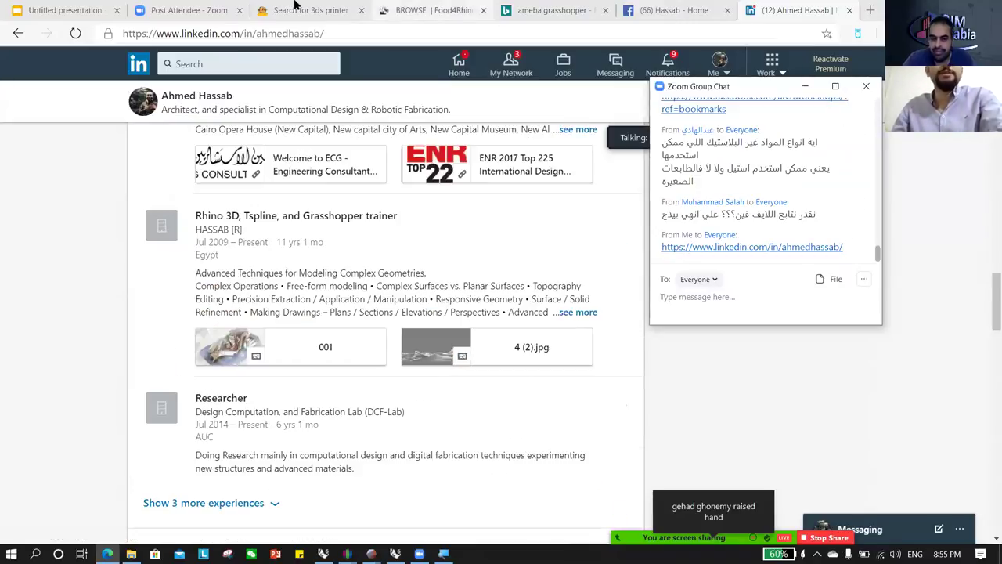
click(455, 9)
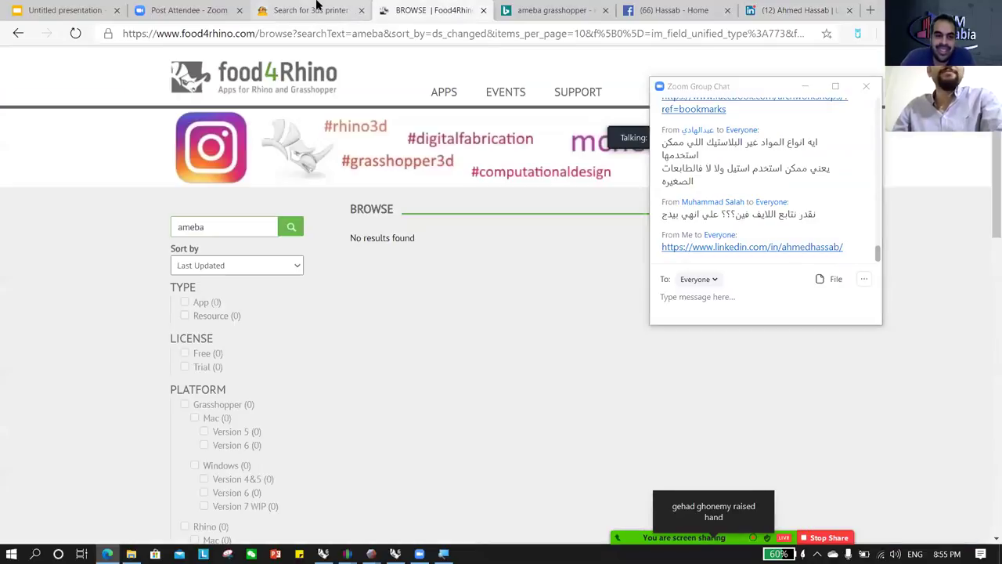
click(327, 10)
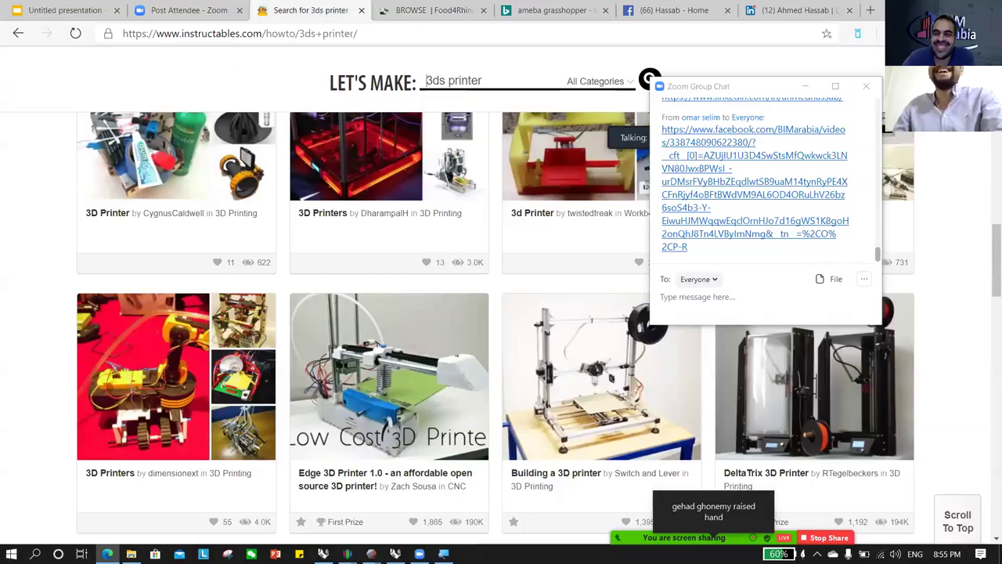
scroll(641, 88, up, 1)
key(alt+Tab)
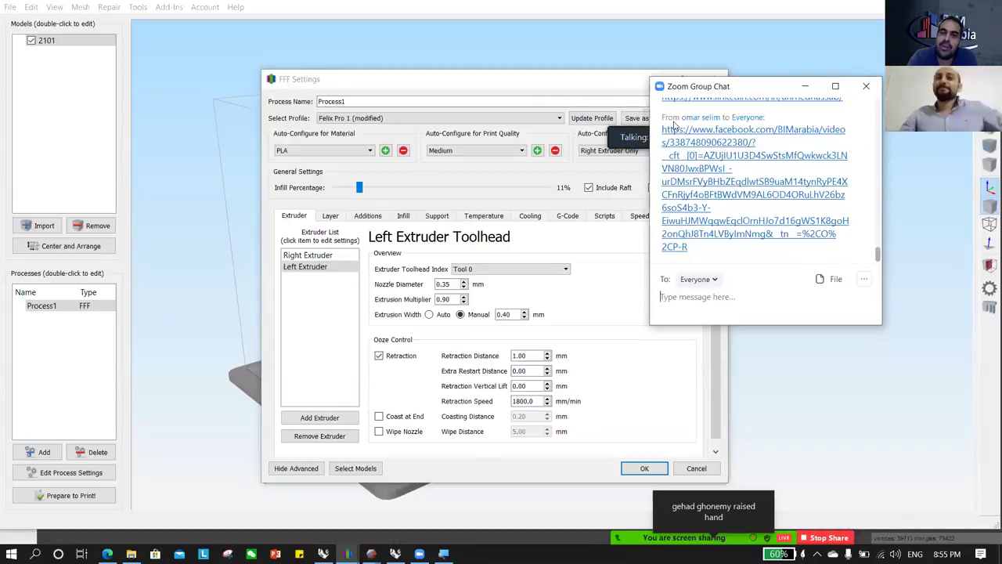
Close the Process1 settings, orbit to see the upright 2101 ribbon, and close the Zoom chat.
key(Escape)
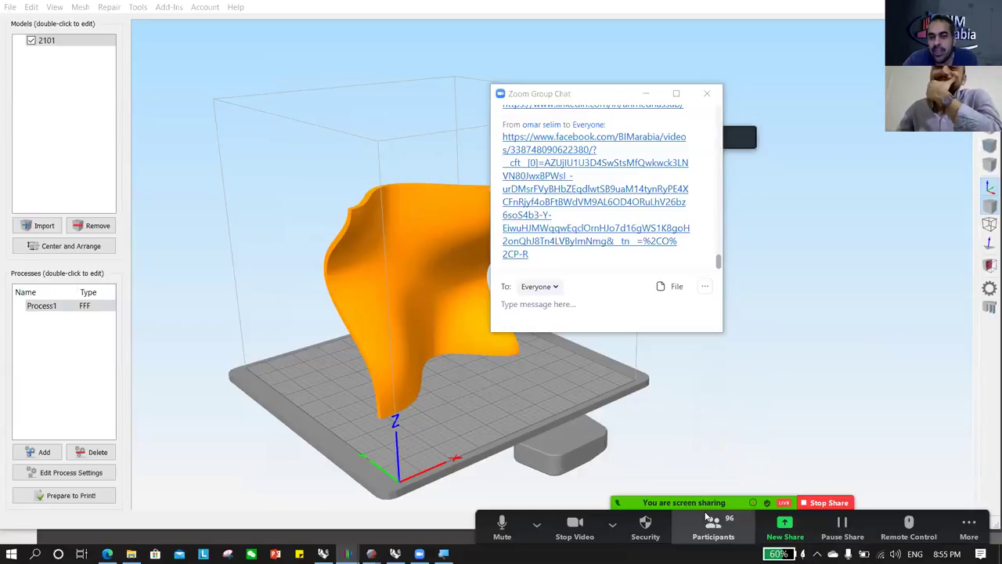
drag(432, 376, 471, 325)
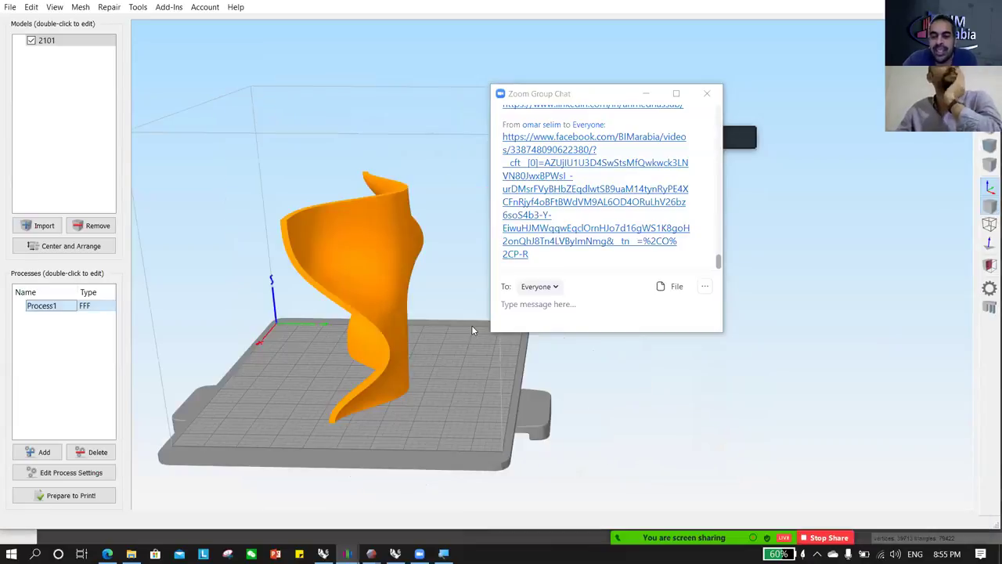
click(704, 85)
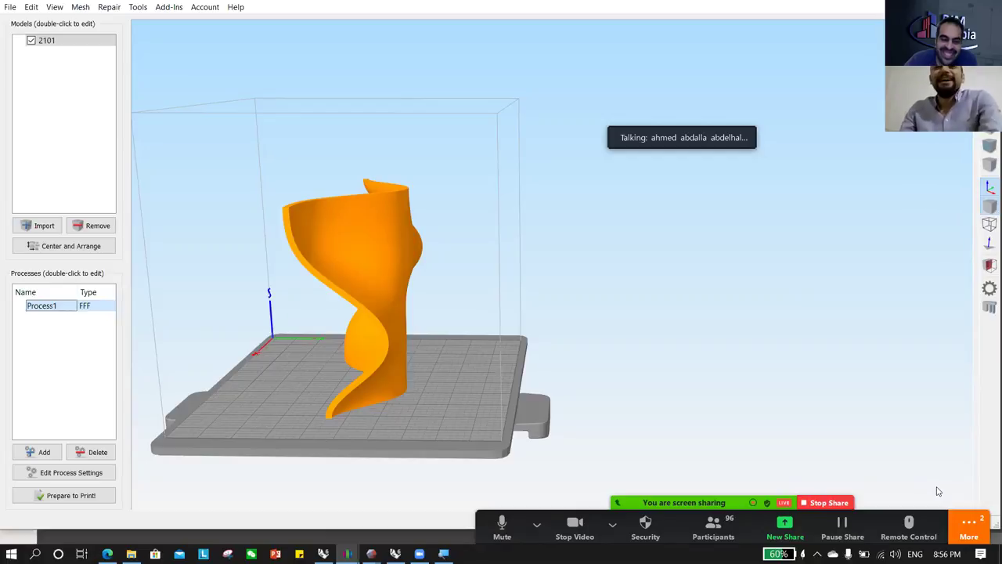
Show the Zoom chat and participants list, then switch from Simplify3D to Rhinoceros 6.
key(alt+h)
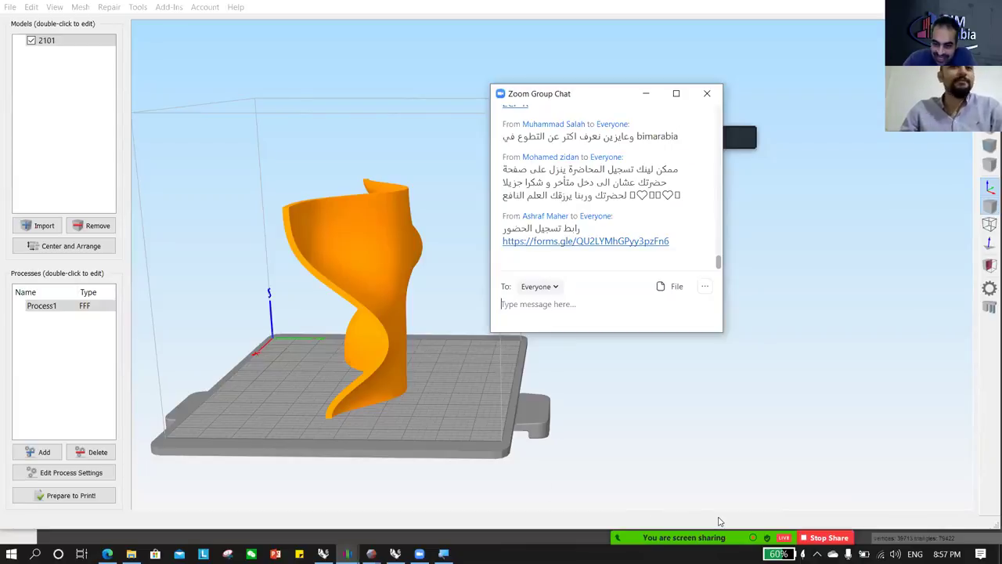
key(alt+u)
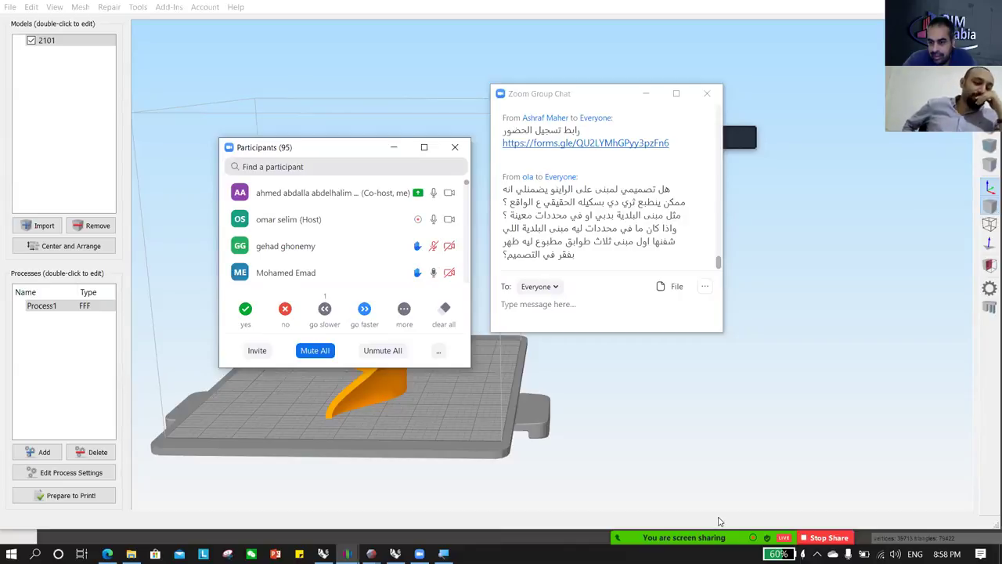
click(535, 80)
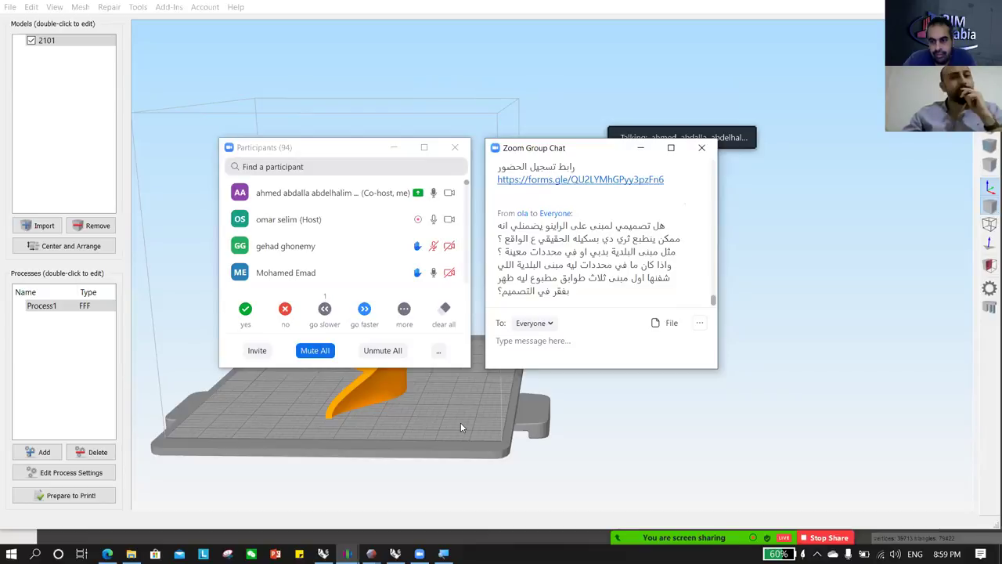
click(431, 465)
key(alt+Tab)
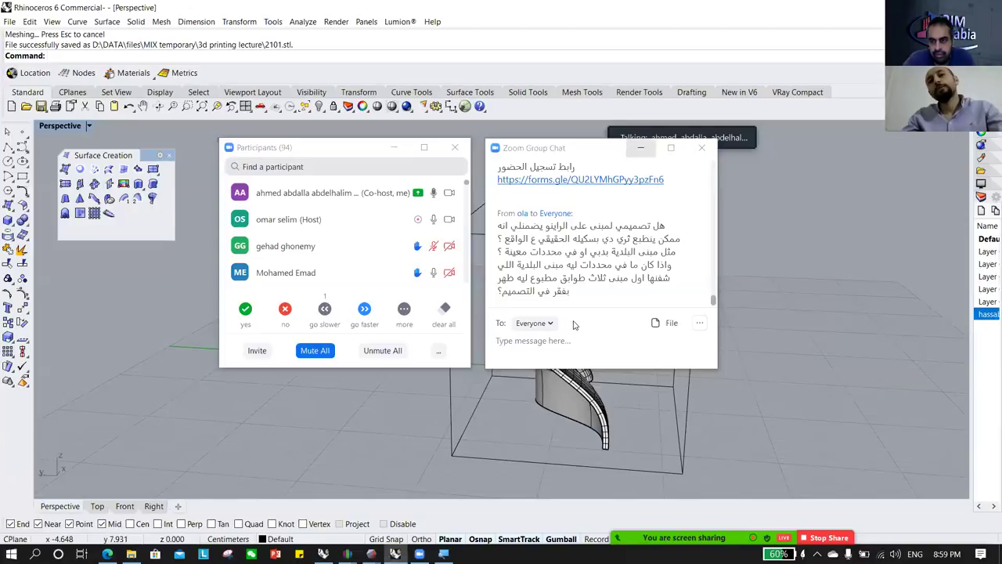
Select the twisted polysurface and gumball-rotate a duplicate copy about its vertical axis.
click(697, 337)
click(697, 337)
mouse_move(670, 339)
right_down()
mouse_move(705, 370)
mouse_move(764, 366)
right_up()
mouse_move(691, 375)
mouse_down()
mouse_move(701, 394)
mouse_move(689, 287)
mouse_move(679, 285)
mouse_up()
key(alt)
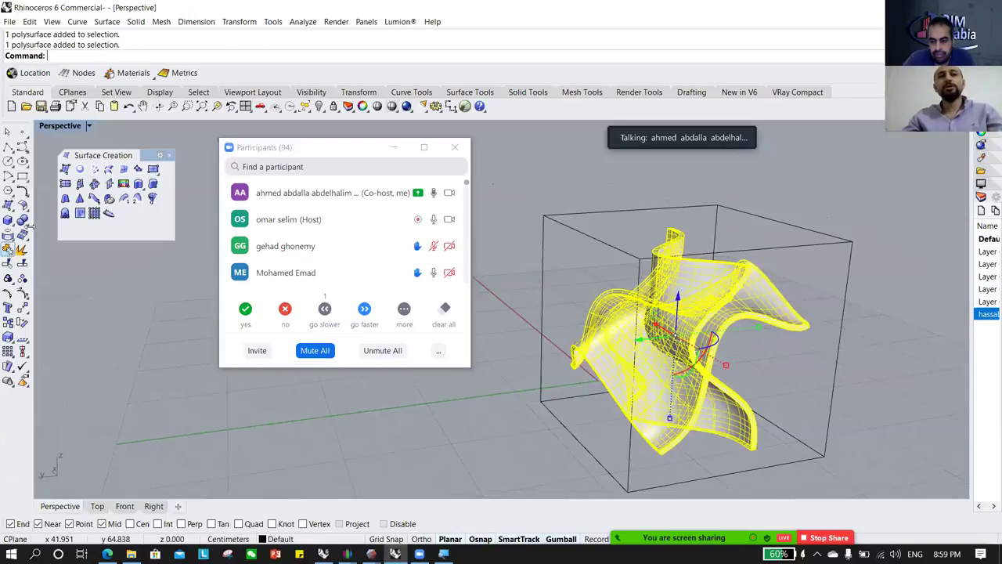
Boolean-union the two ribbons into one solid and orbit around it to inspect the result.
click(28, 227)
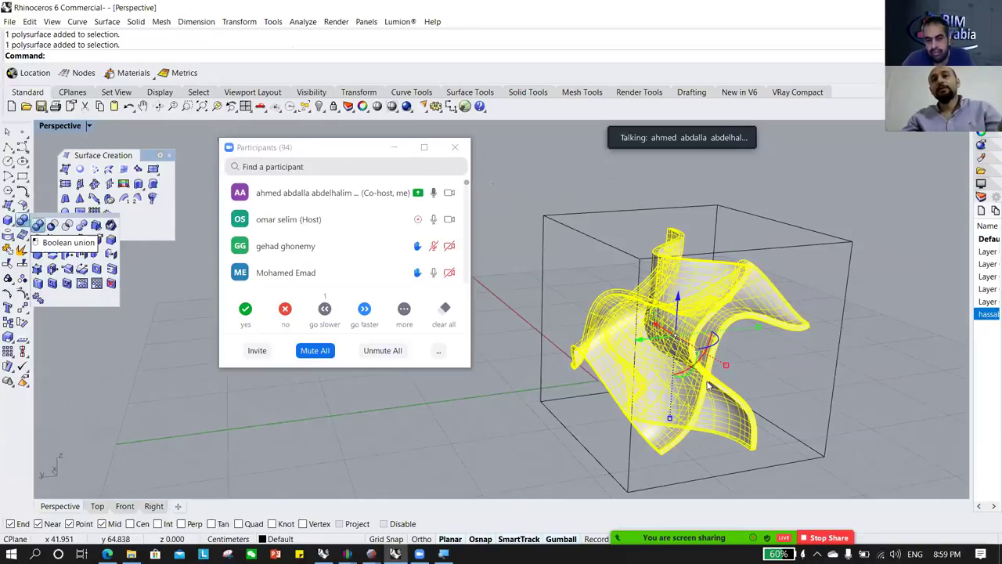
right_drag(560, 363, 619, 414)
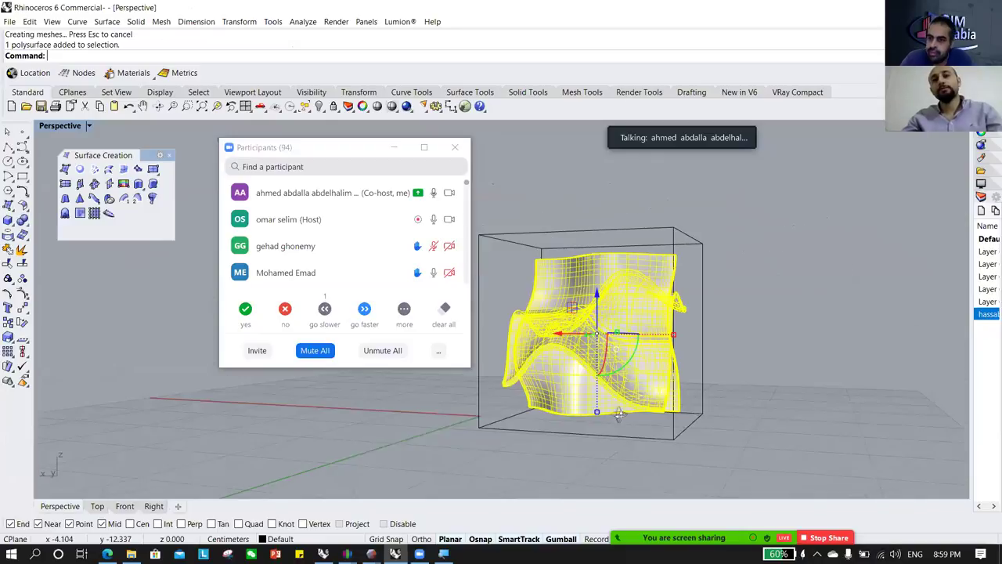
key(Escape)
scroll(644, 398, up, 2)
scroll(644, 398, up, 3)
scroll(650, 392, down, 3)
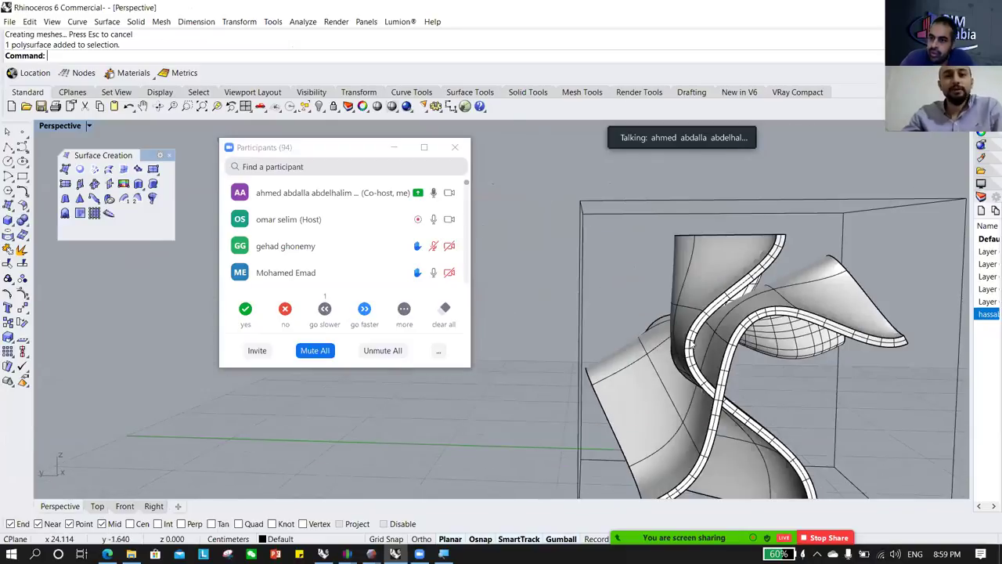
scroll(678, 320, up, 1)
mouse_move(618, 380)
right_down()
mouse_move(672, 337)
mouse_move(787, 313)
right_up()
scroll(670, 319, down, 2)
right_drag(730, 335, 693, 341)
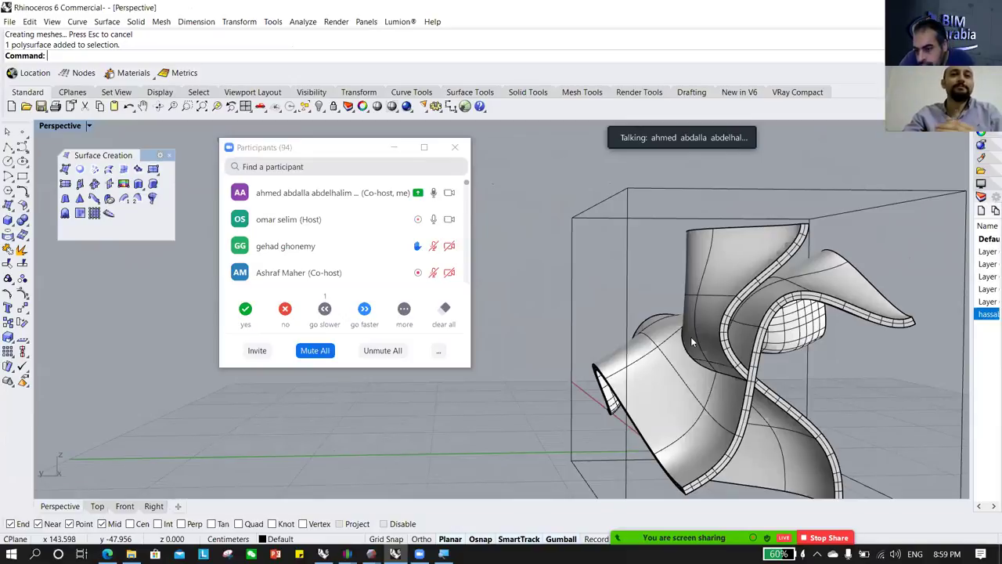
mouse_move(329, 273)
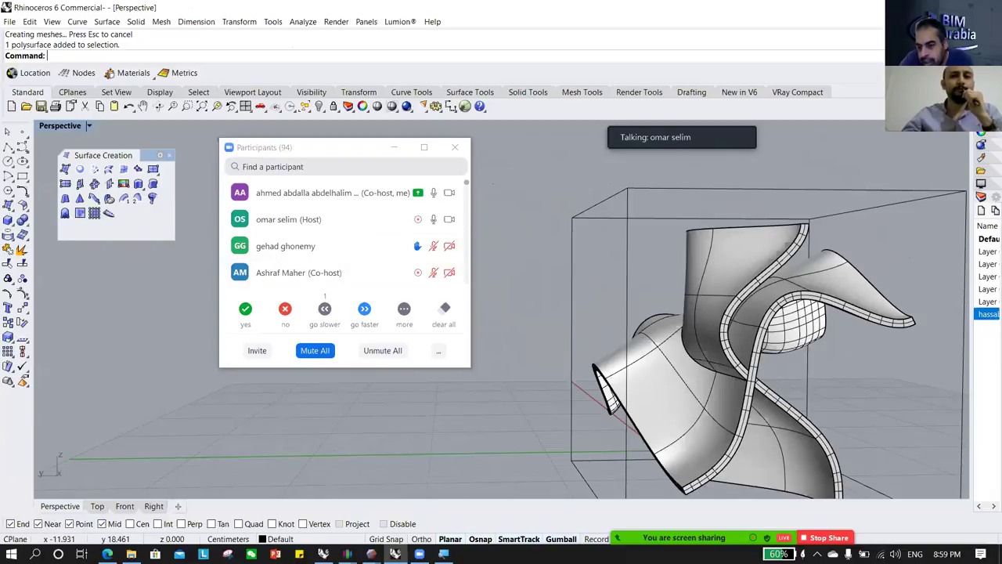
click(969, 526)
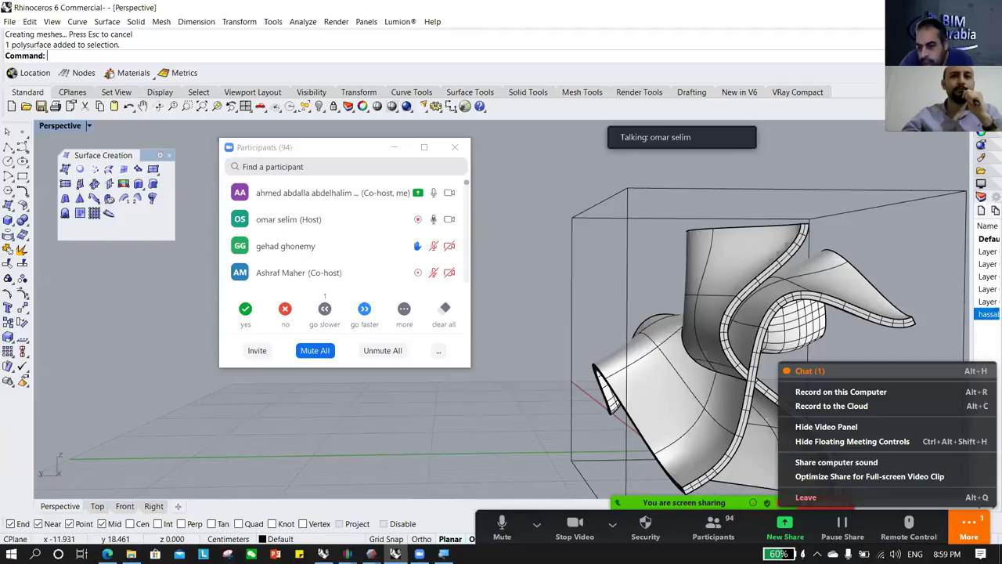
click(810, 371)
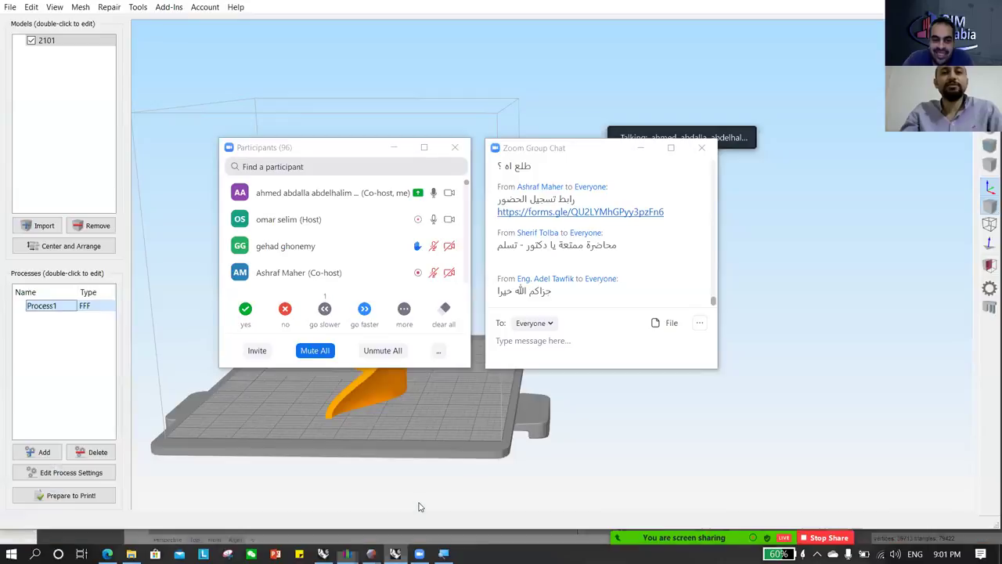
Bring up the Meshmixer 2101.stl window with its overhang analysis.
click(410, 471)
Orbit and zoom around the 2101 ribbon wall, moving the chat aside to view its red overhangs.
mouse_move(410, 470)
right_down()
mouse_move(643, 441)
mouse_move(678, 406)
right_up()
scroll(673, 403, down, 5)
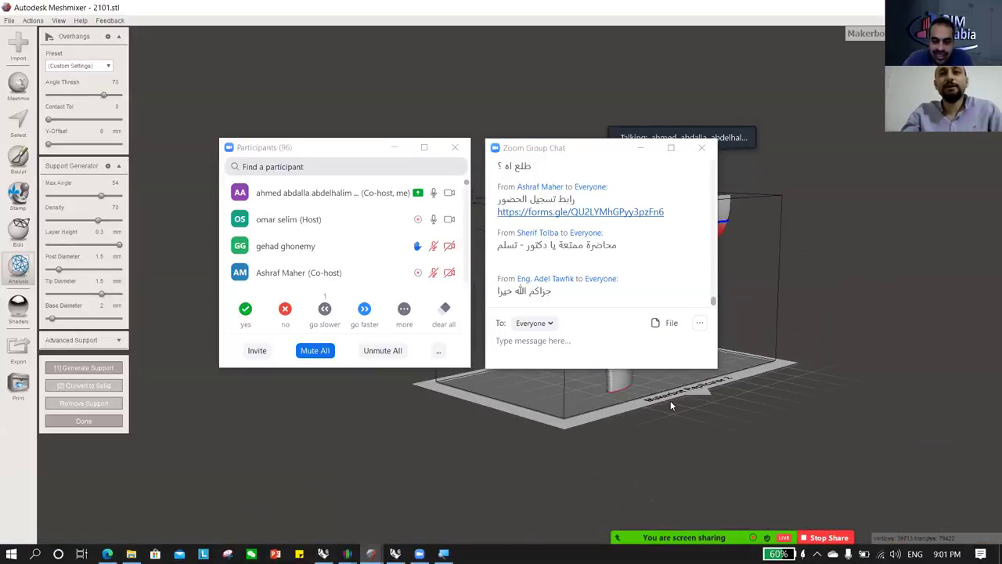
drag(548, 147, 789, 148)
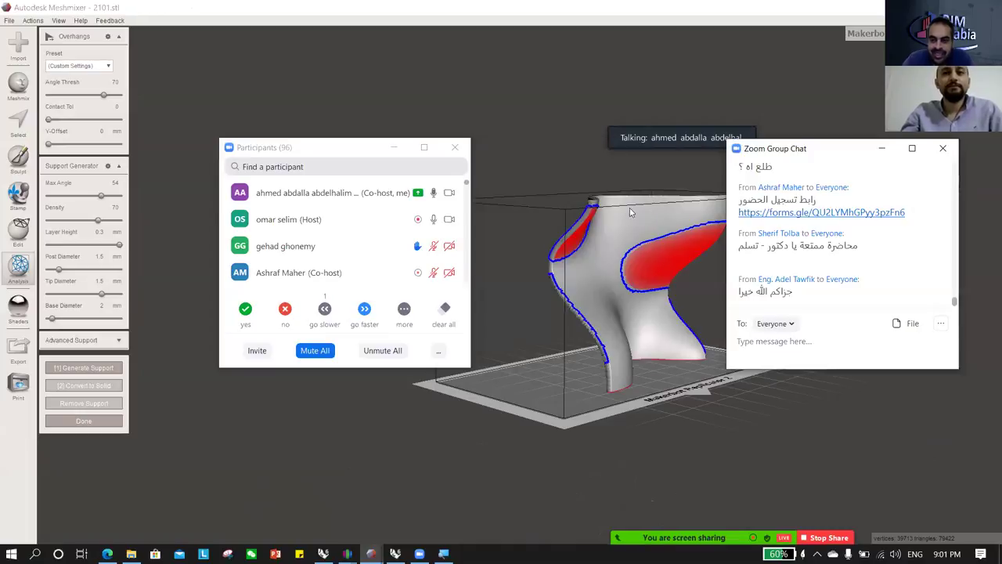
scroll(594, 190, up, 2)
scroll(594, 190, up, 2)
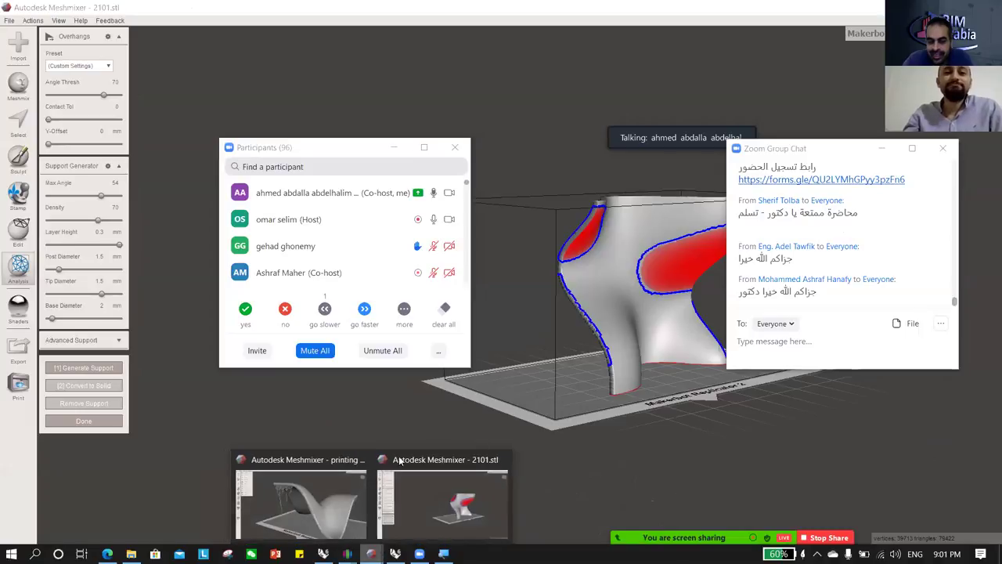
click(298, 501)
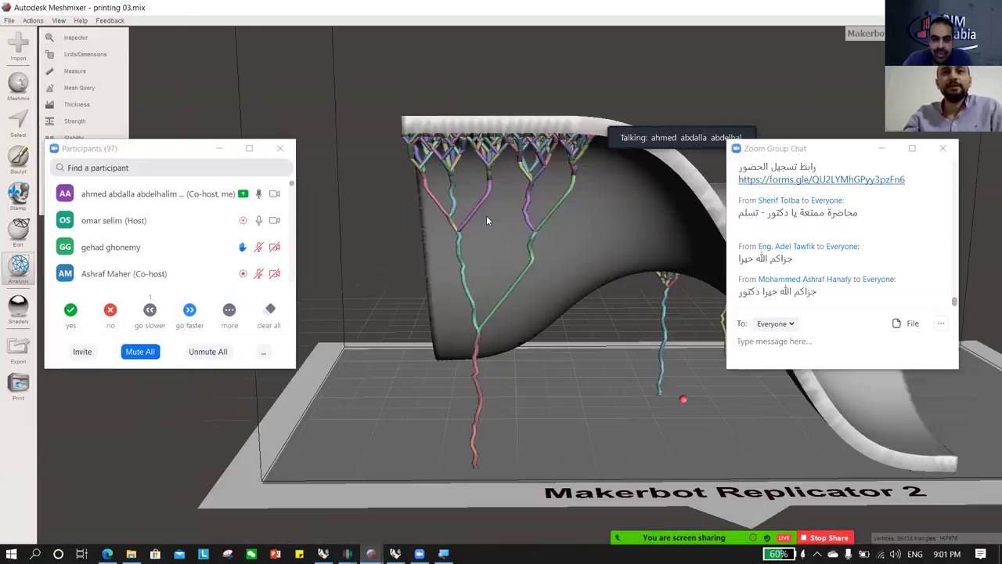
mouse_move(418, 201)
right_down()
mouse_move(489, 165)
mouse_move(473, 165)
mouse_move(395, 179)
mouse_move(408, 212)
mouse_move(556, 191)
right_up()
scroll(422, 200, down, 3)
scroll(422, 194, up, 2)
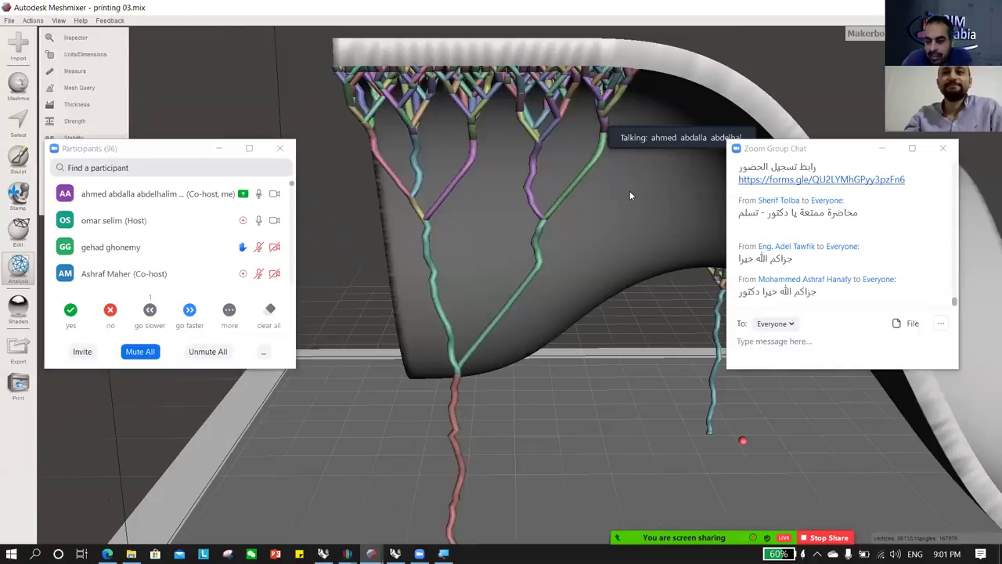